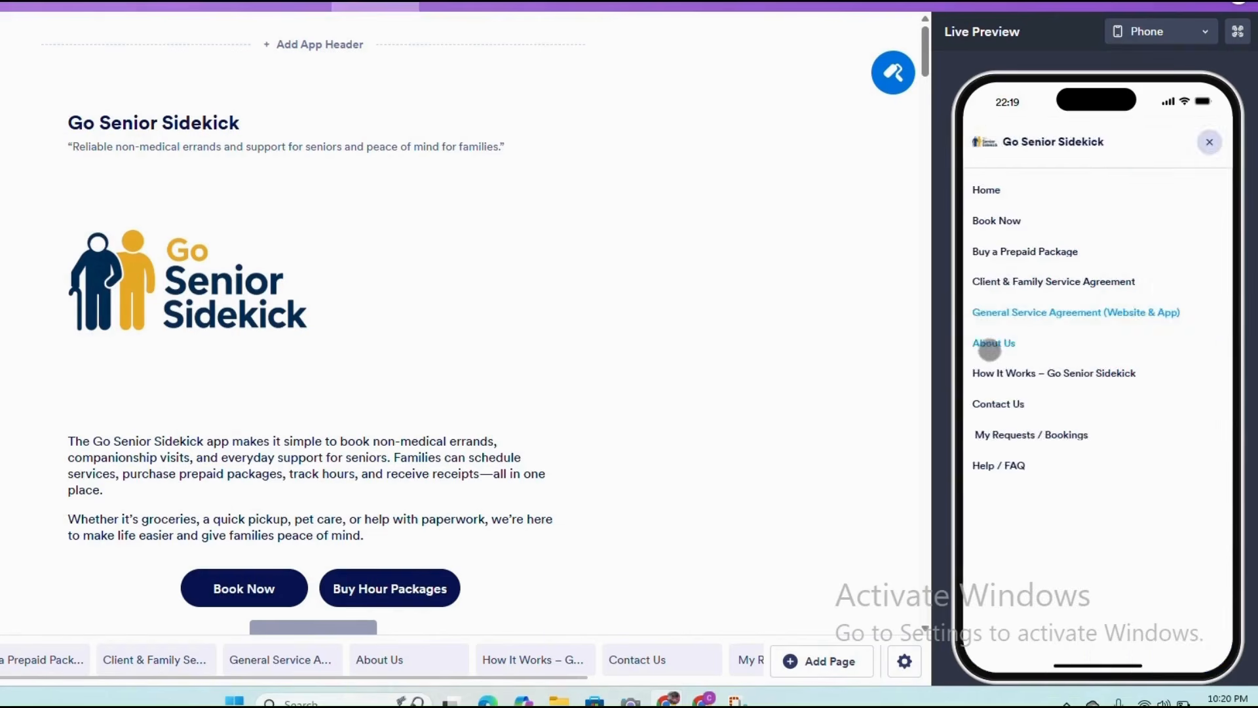
Look at the How It Works, Contact Us and My Requests / Bookings pages in the live phone preview
{"action": "left_click", "coordinate": [978, 138]}
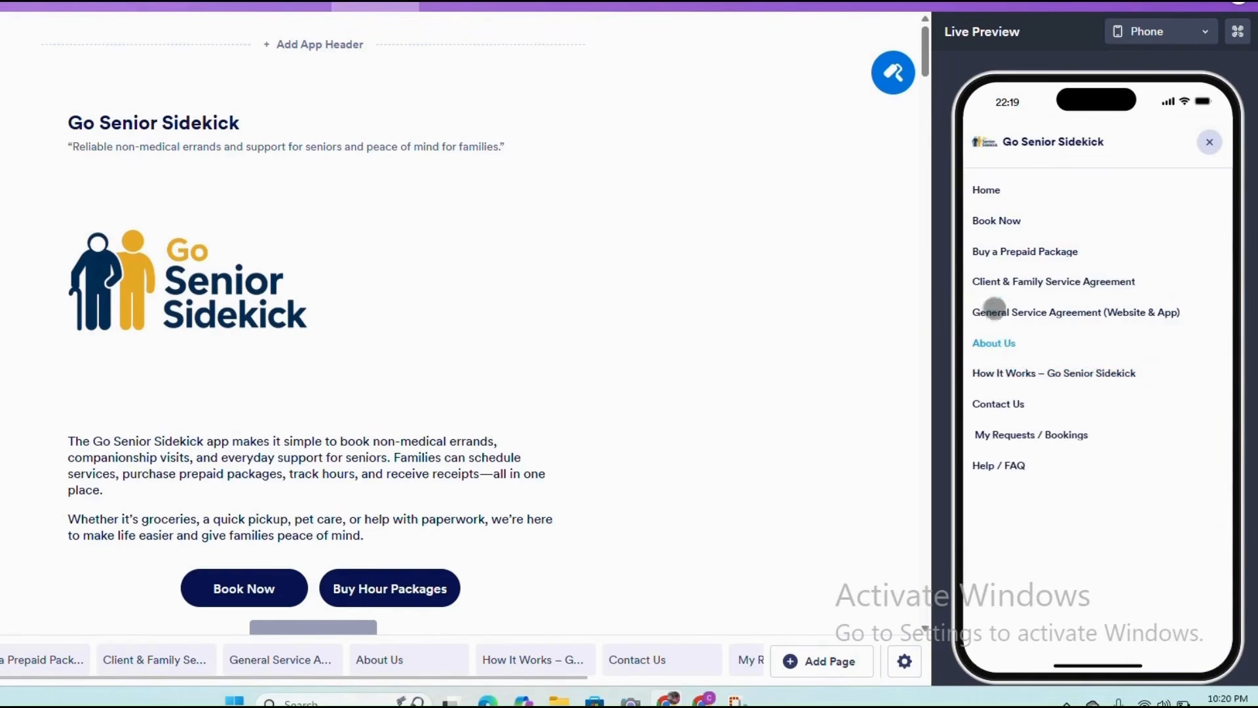
{"action": "left_click", "coordinate": [989, 371]}
{"action": "left_click", "coordinate": [980, 139]}
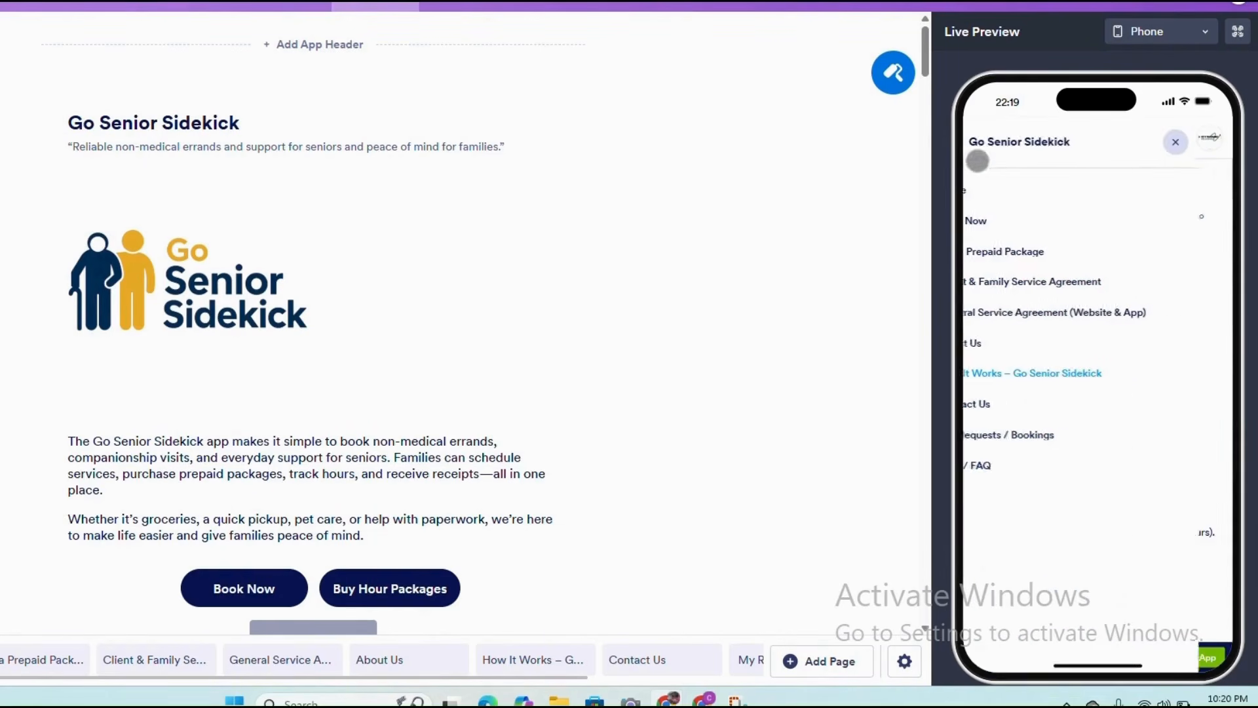
{"action": "left_click", "coordinate": [990, 404]}
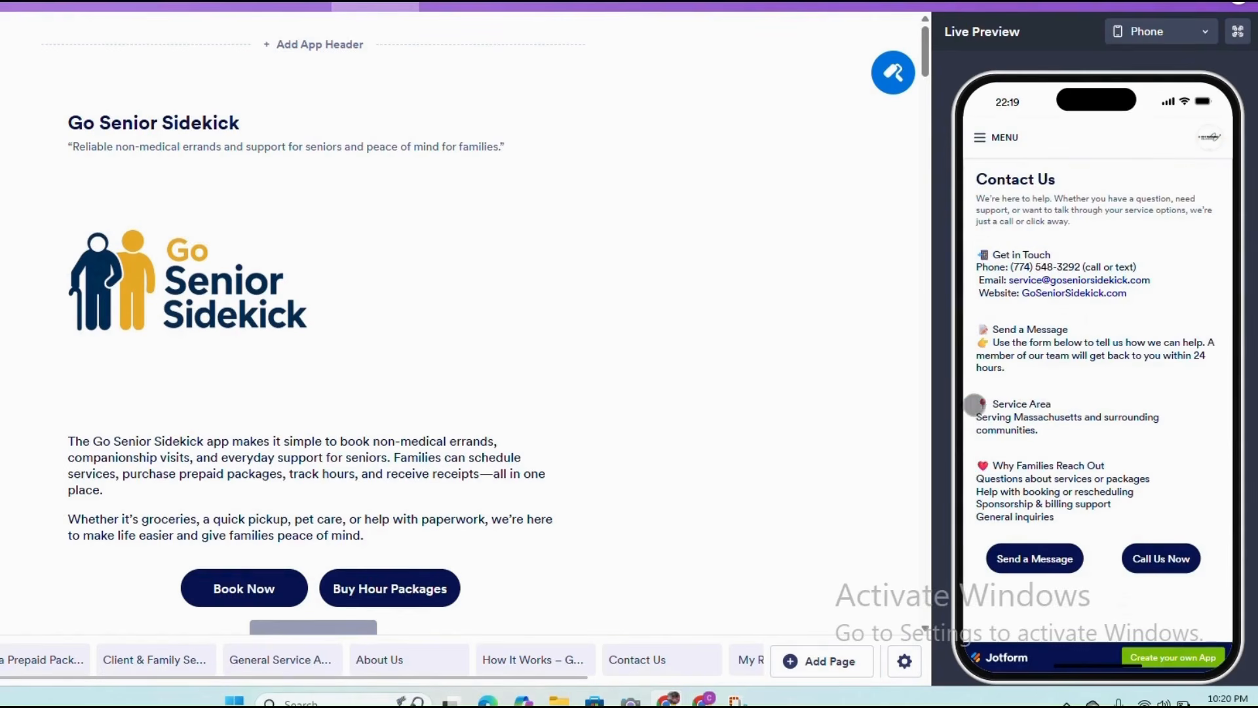
{"action": "left_click", "coordinate": [989, 139]}
{"action": "left_click", "coordinate": [989, 433]}
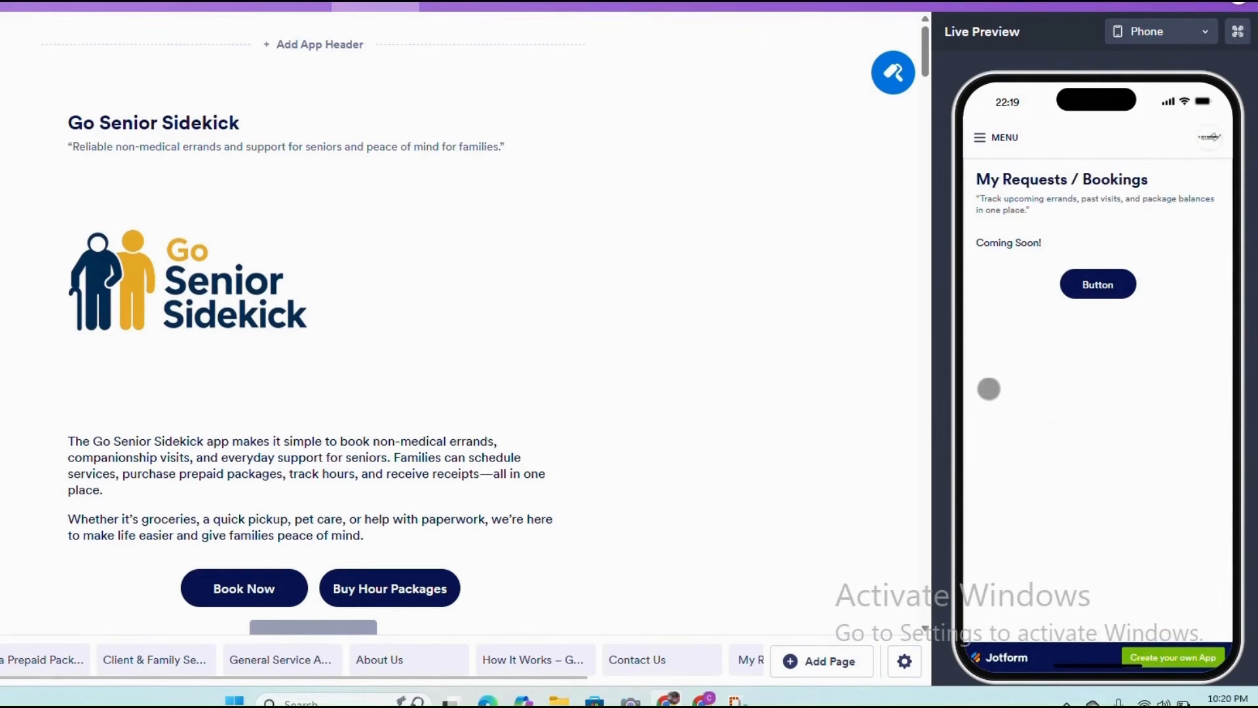
Read through the Help / FAQ page in the live preview and look over the home page
{"action": "left_click", "coordinate": [980, 138]}
{"action": "left_click", "coordinate": [983, 468]}
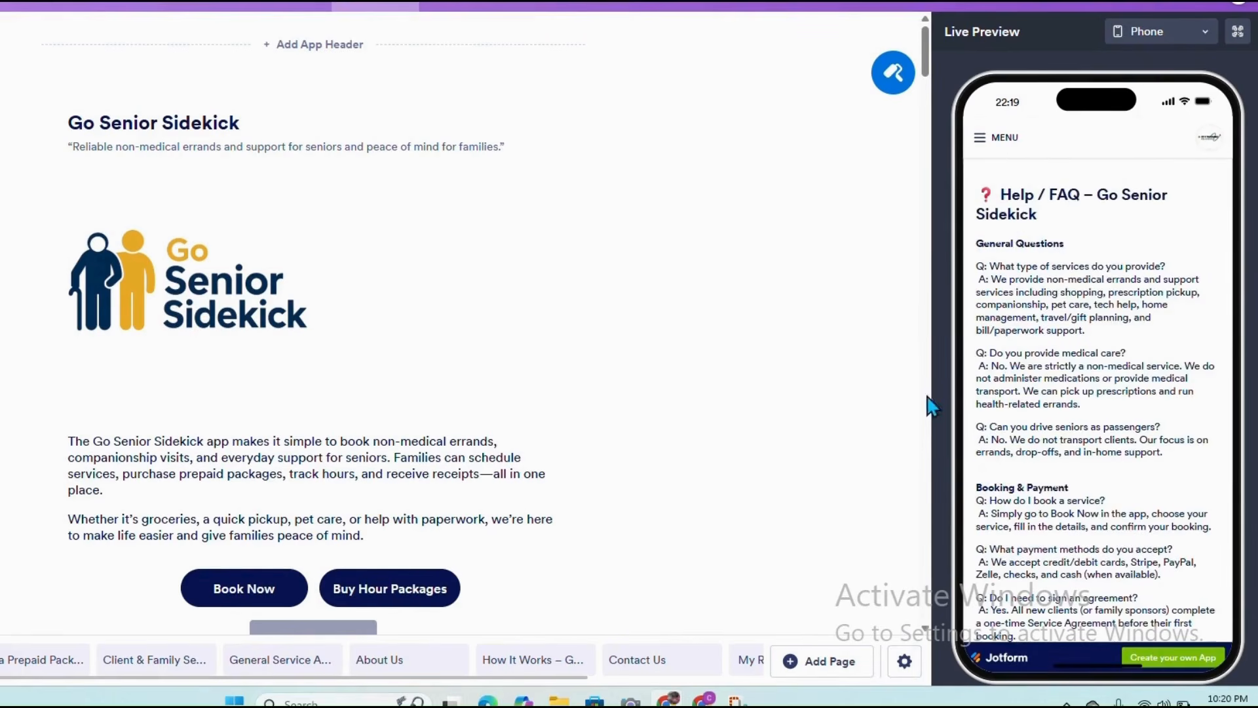
{"action": "scroll", "coordinate": [1087, 253], "scroll_direction": "down", "scroll_amount": 4}
{"action": "scroll", "coordinate": [1088, 253], "scroll_direction": "down", "scroll_amount": 5}
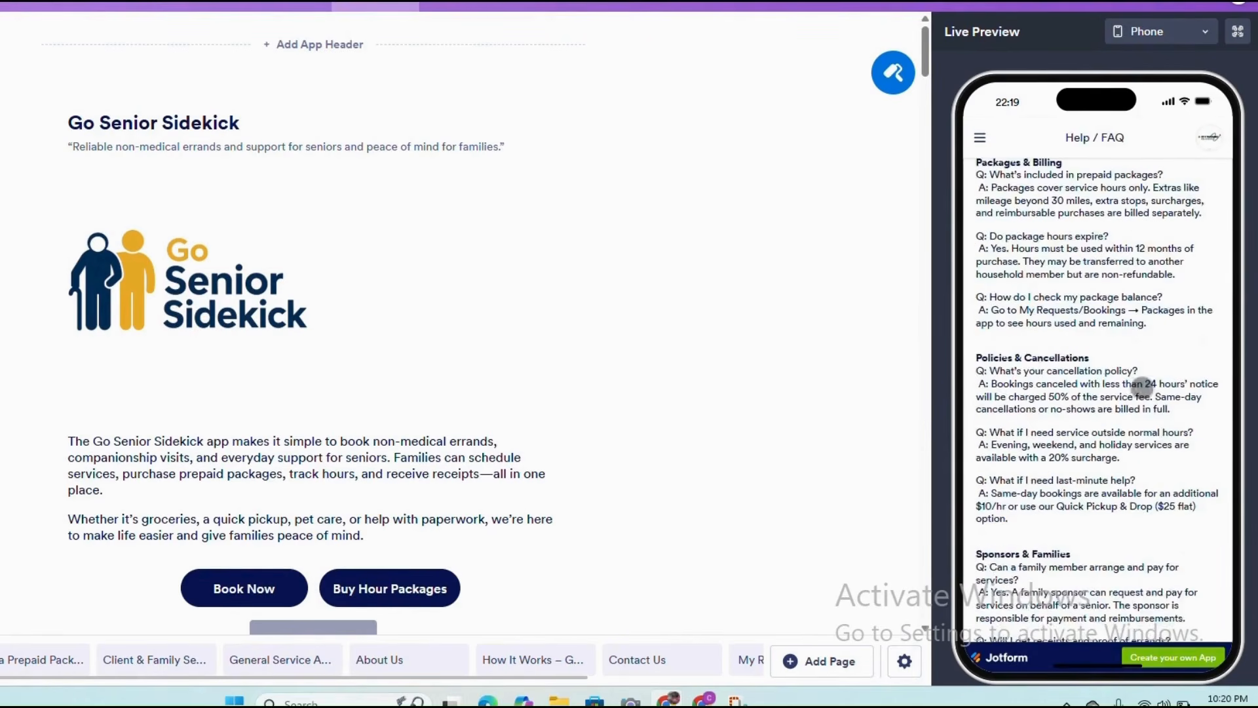
{"action": "scroll", "coordinate": [1149, 460], "scroll_direction": "up", "scroll_amount": 5}
{"action": "scroll", "coordinate": [1149, 461], "scroll_direction": "up", "scroll_amount": 5}
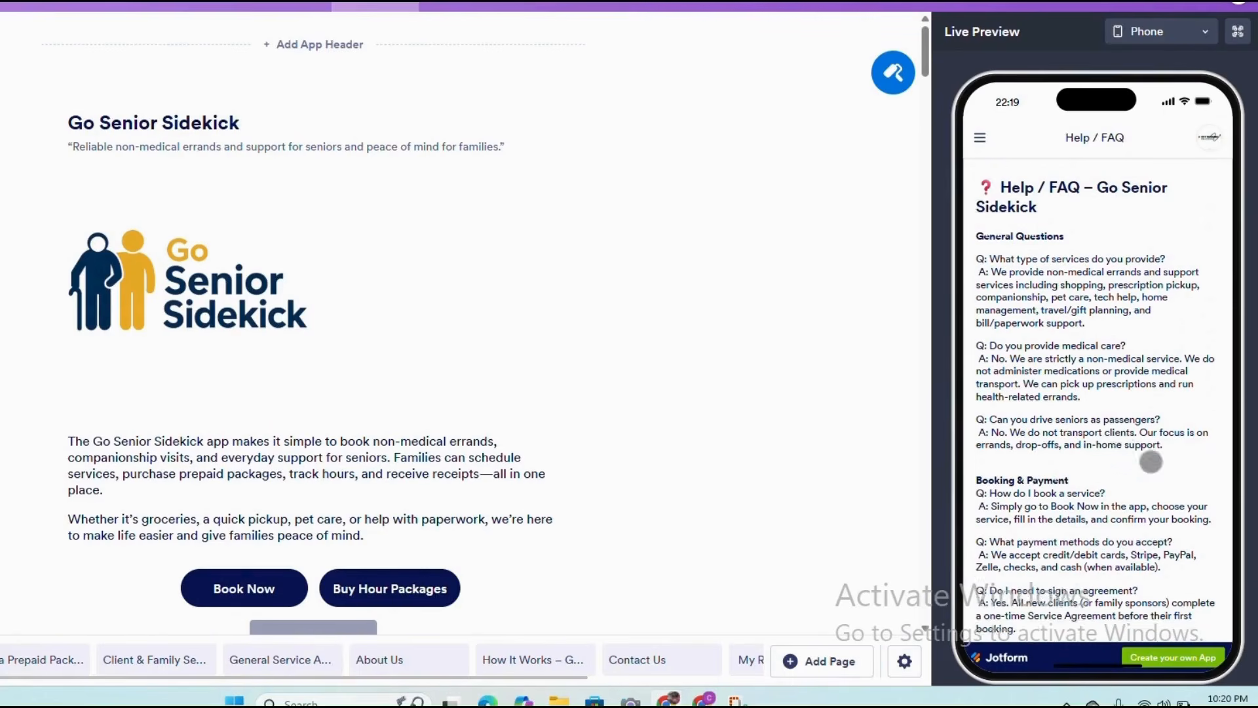
{"action": "left_click", "coordinate": [1238, 32]}
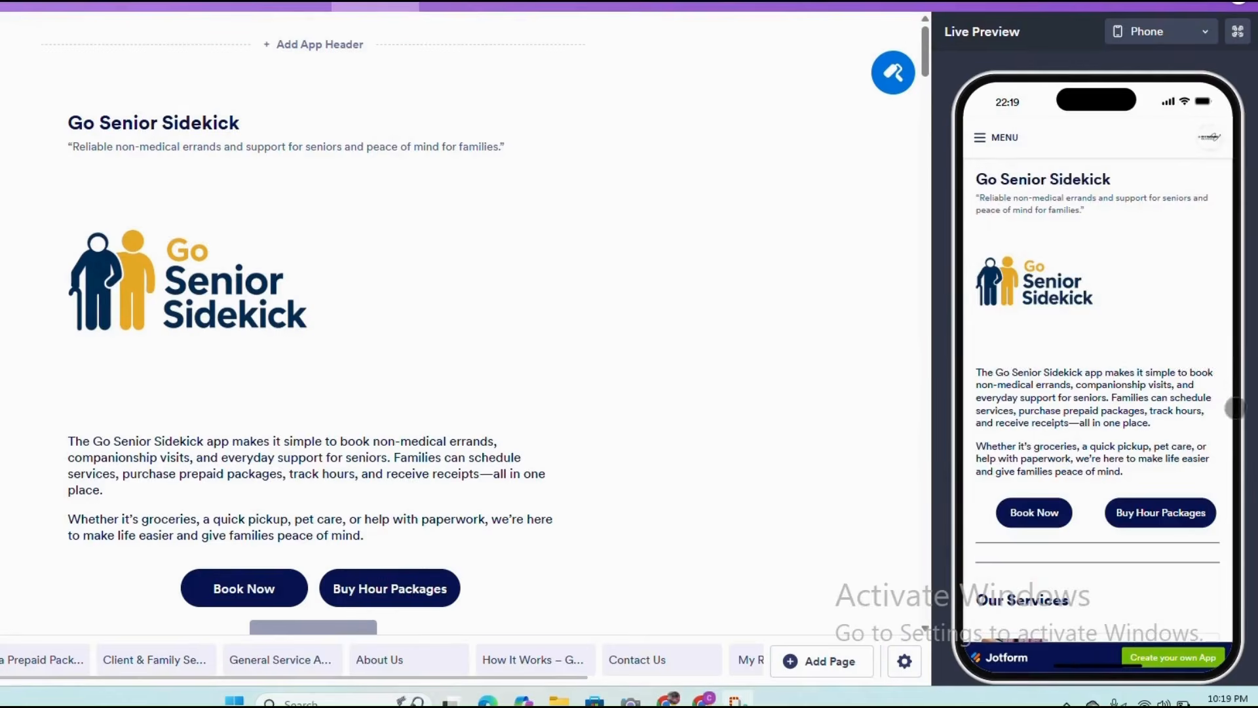
{"action": "scroll", "coordinate": [1214, 413], "scroll_direction": "down", "scroll_amount": 2}
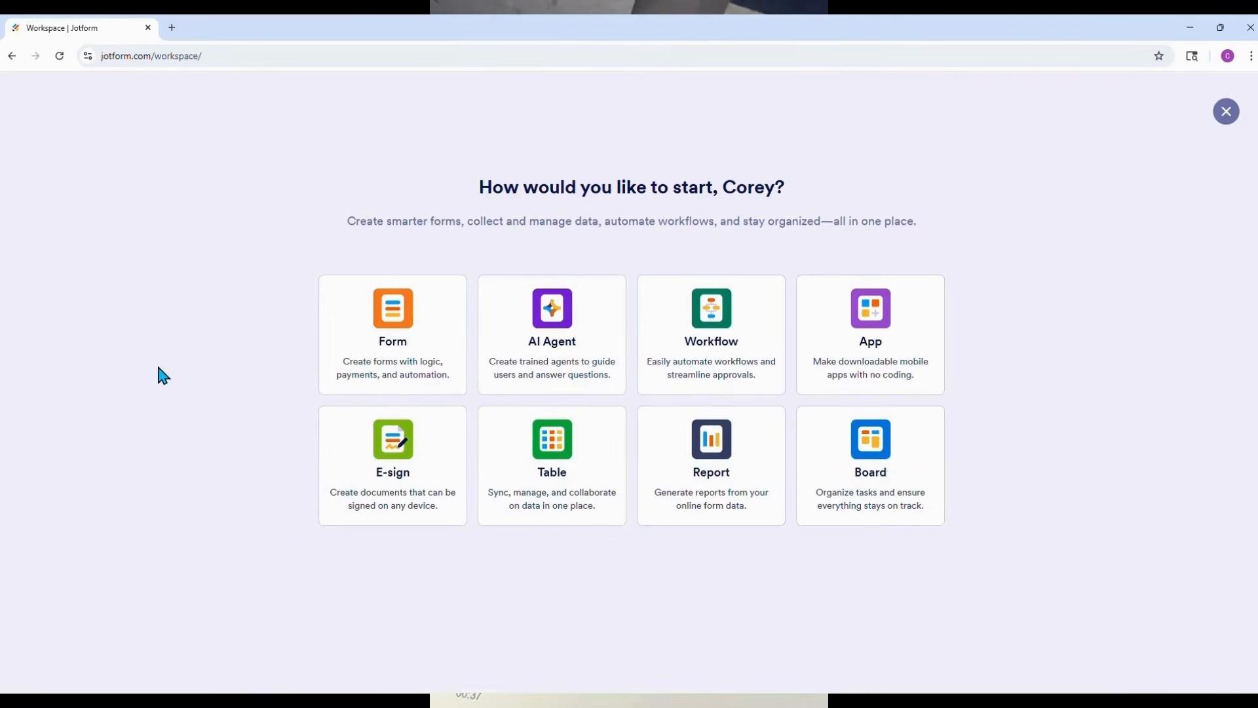
Create a form from scratch with the Classic form layout and dismiss the Form Copilot assistant
{"action": "left_click", "coordinate": [332, 350]}
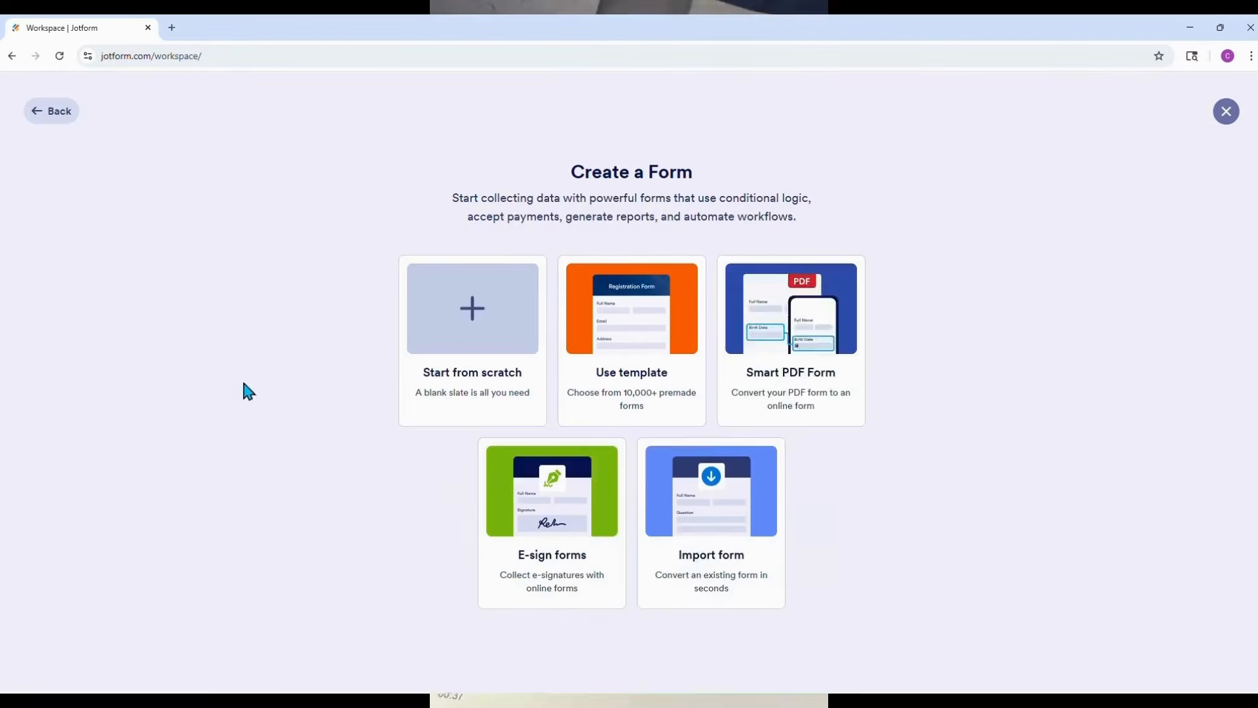
{"action": "left_click", "coordinate": [445, 370]}
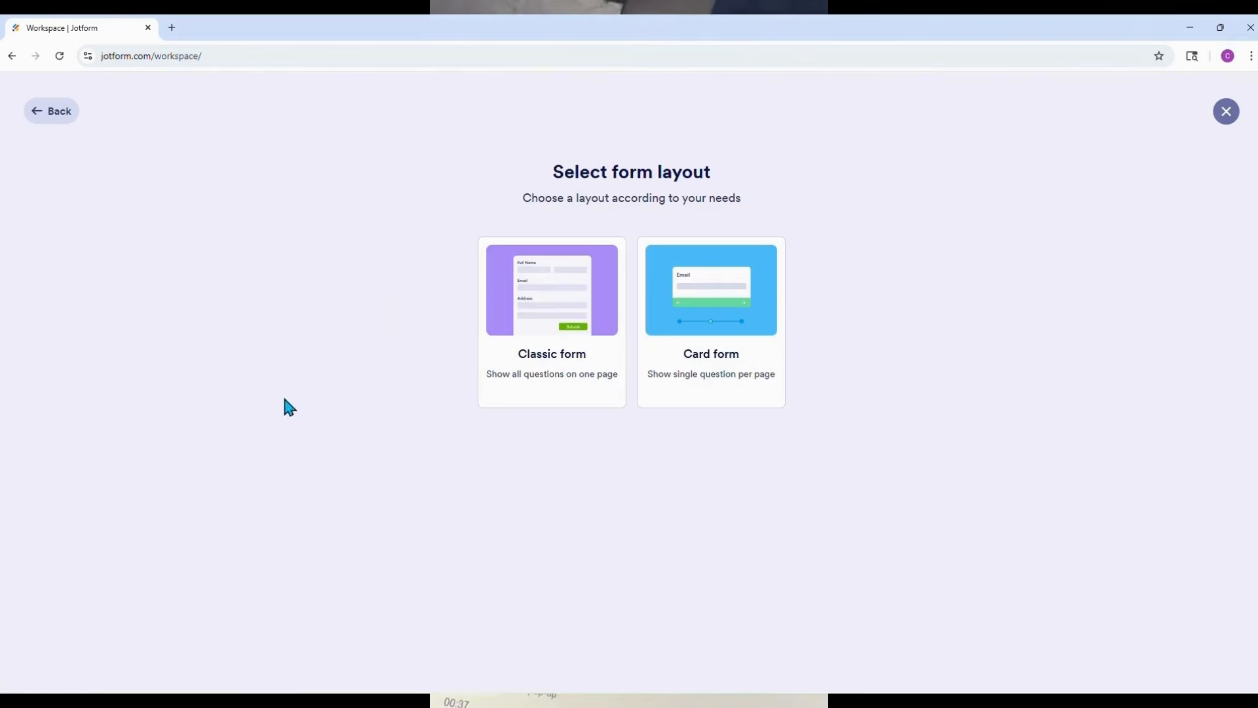
{"action": "left_click", "coordinate": [511, 365]}
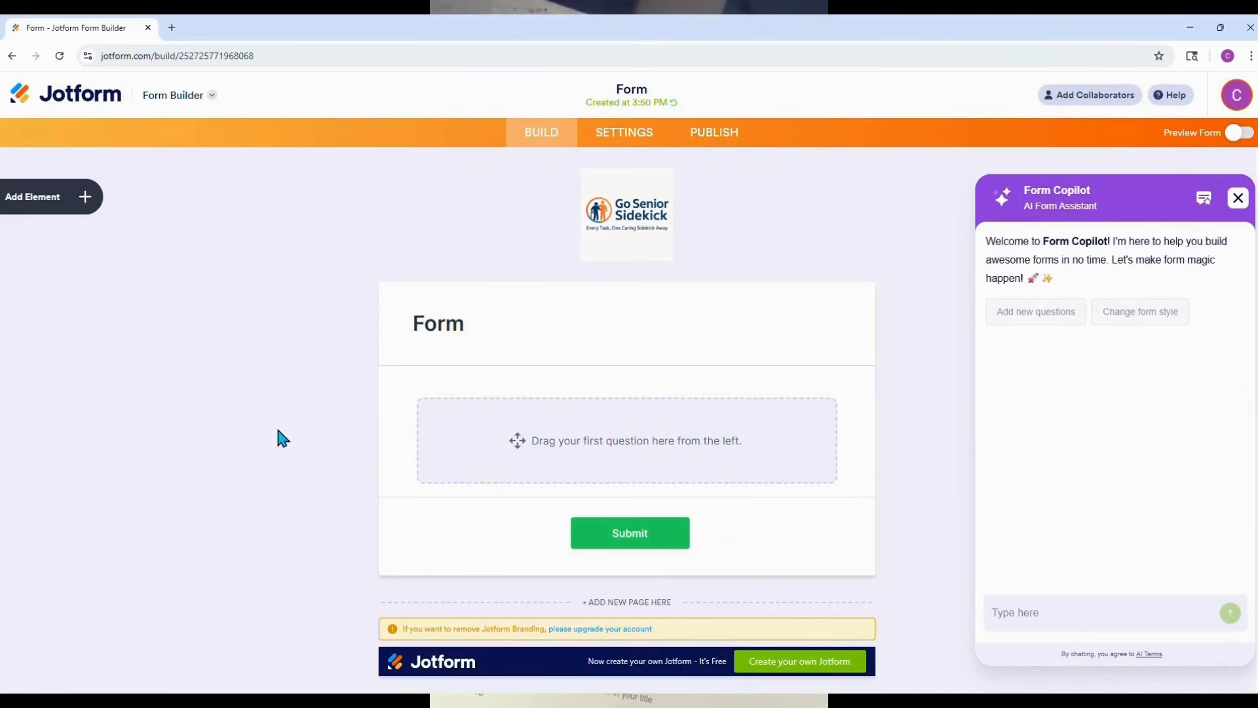
{"action": "left_click", "coordinate": [1239, 199]}
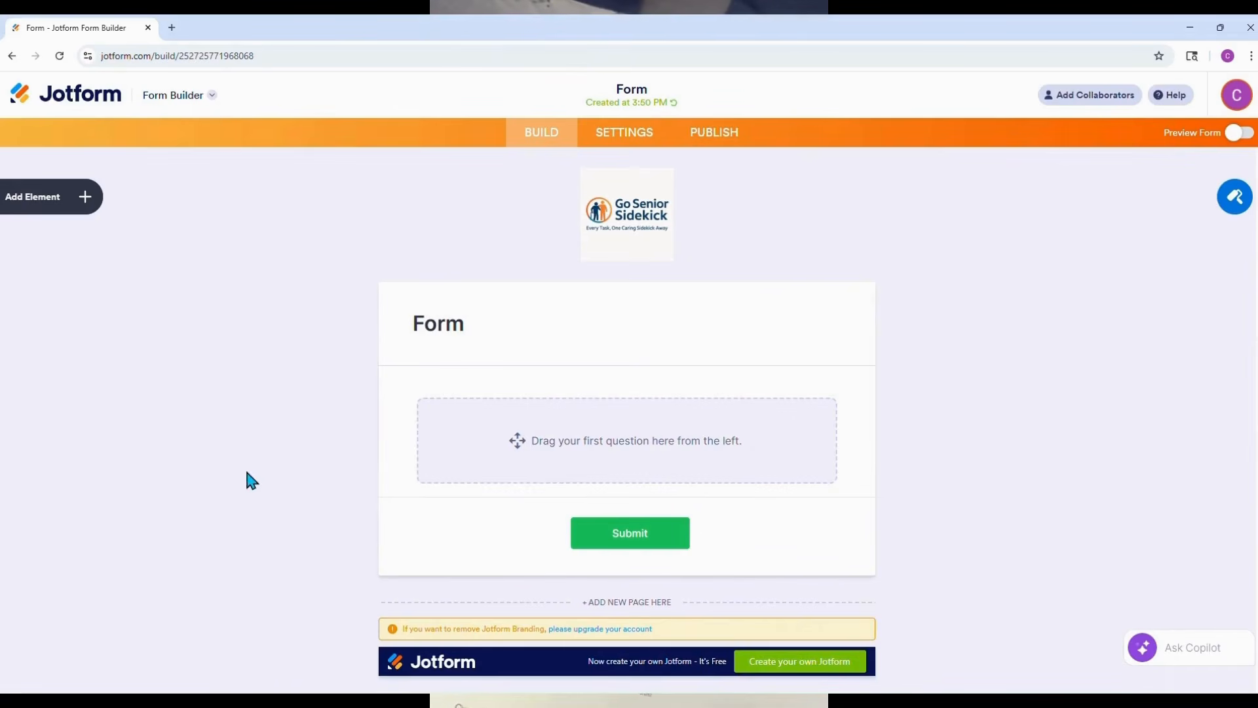
Rename the form as "General Service Agreement (Website & App)"
{"action": "left_click_drag", "start_coordinate": [647, 90], "coordinate": [604, 98]}
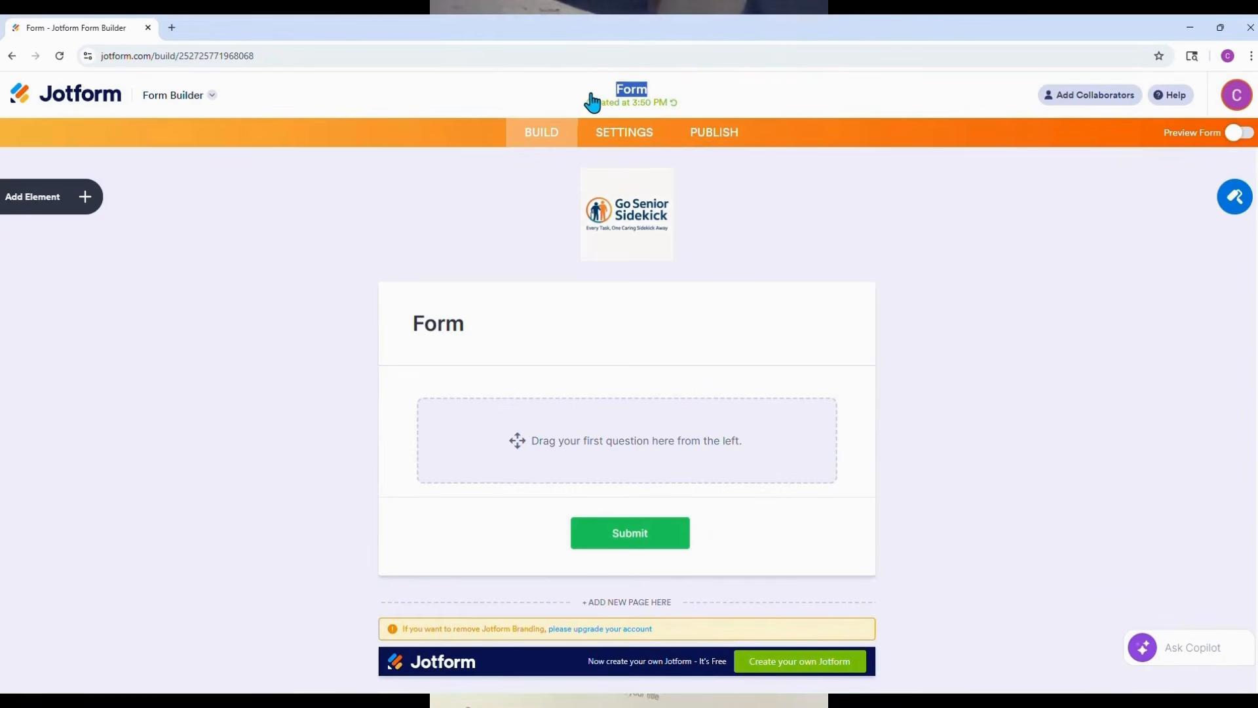
{"action": "key", "text": "BackSpace"}
{"action": "type", "text": "General Service Agreement (Website & App)"}
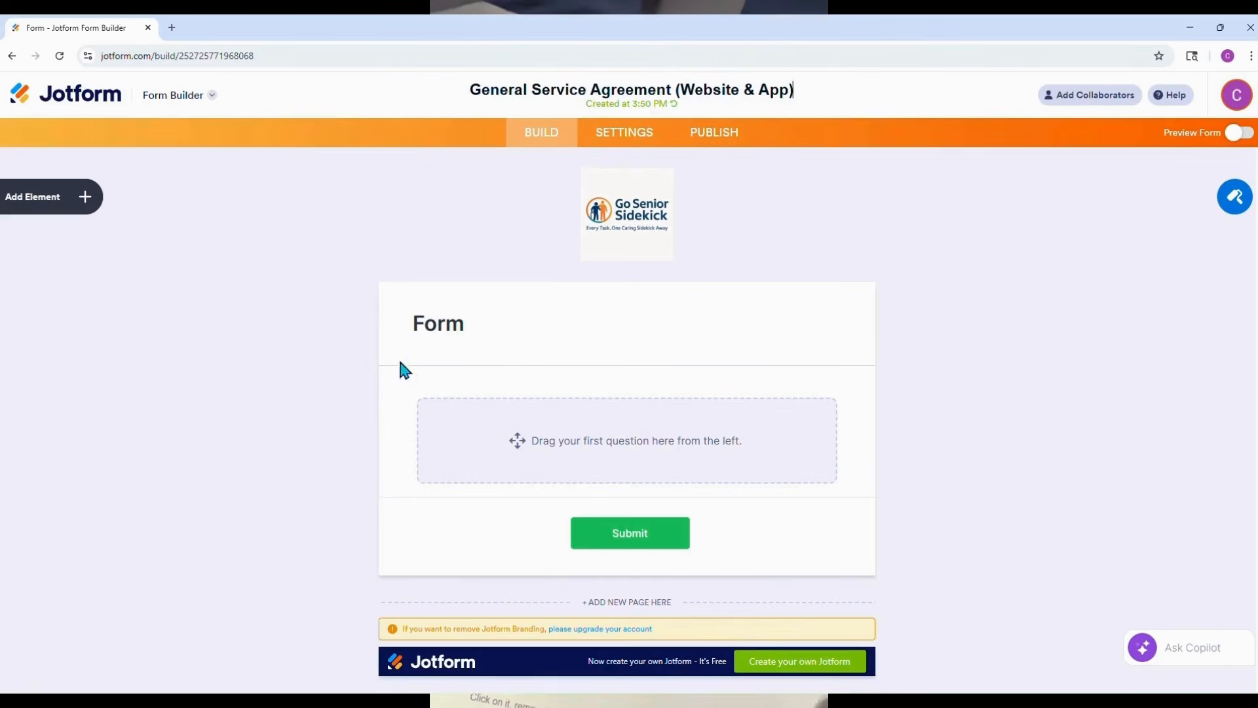
Delete the default heading and the Submit button from the form
{"action": "left_click", "coordinate": [434, 337]}
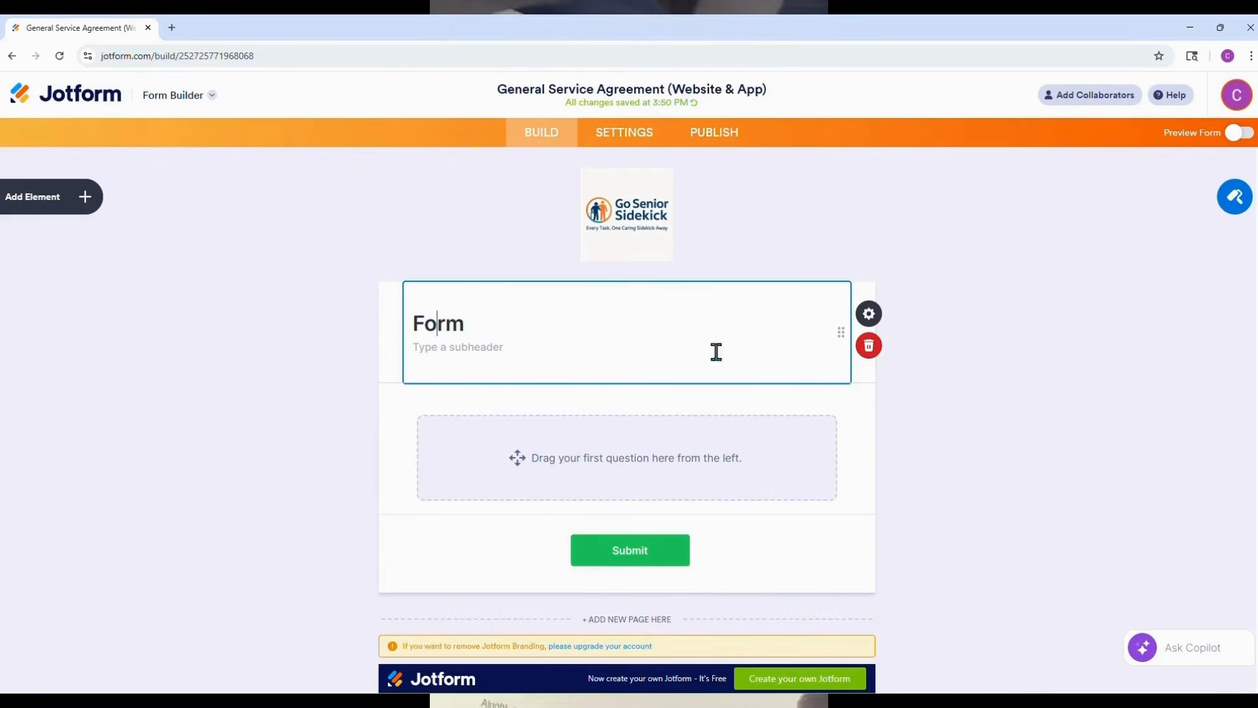
{"action": "left_click", "coordinate": [879, 354]}
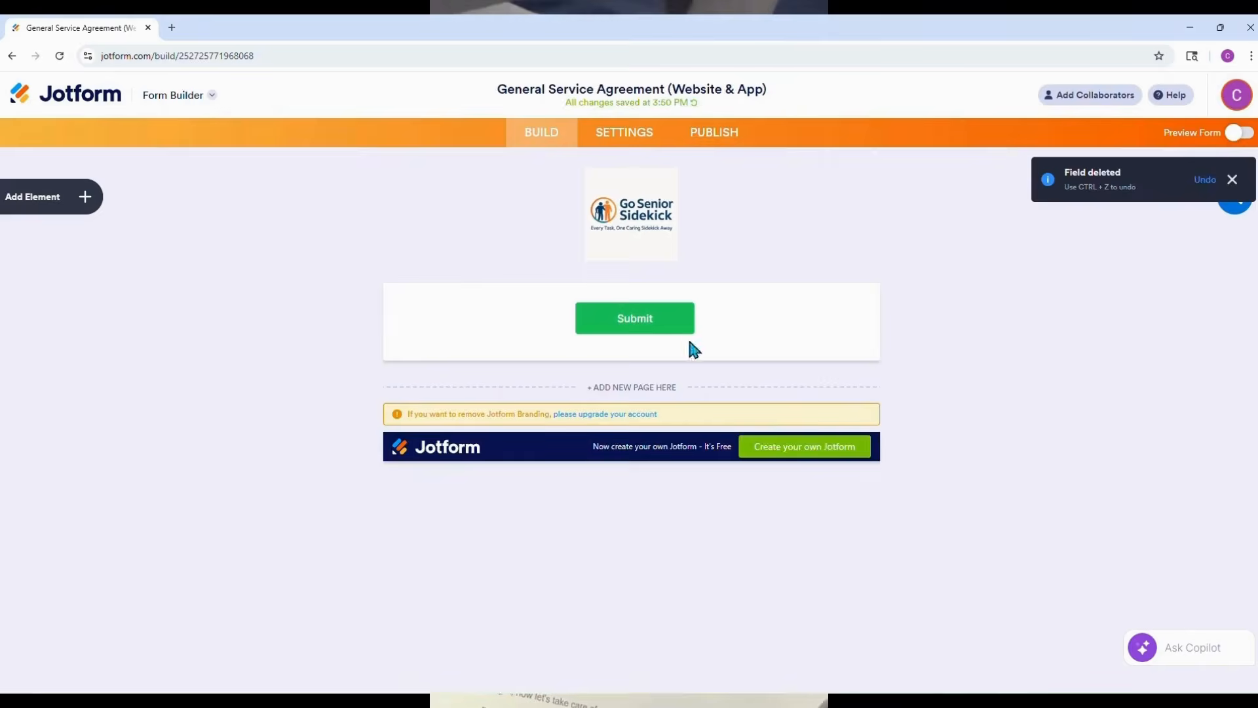
{"action": "left_click", "coordinate": [755, 327]}
{"action": "left_click", "coordinate": [868, 341]}
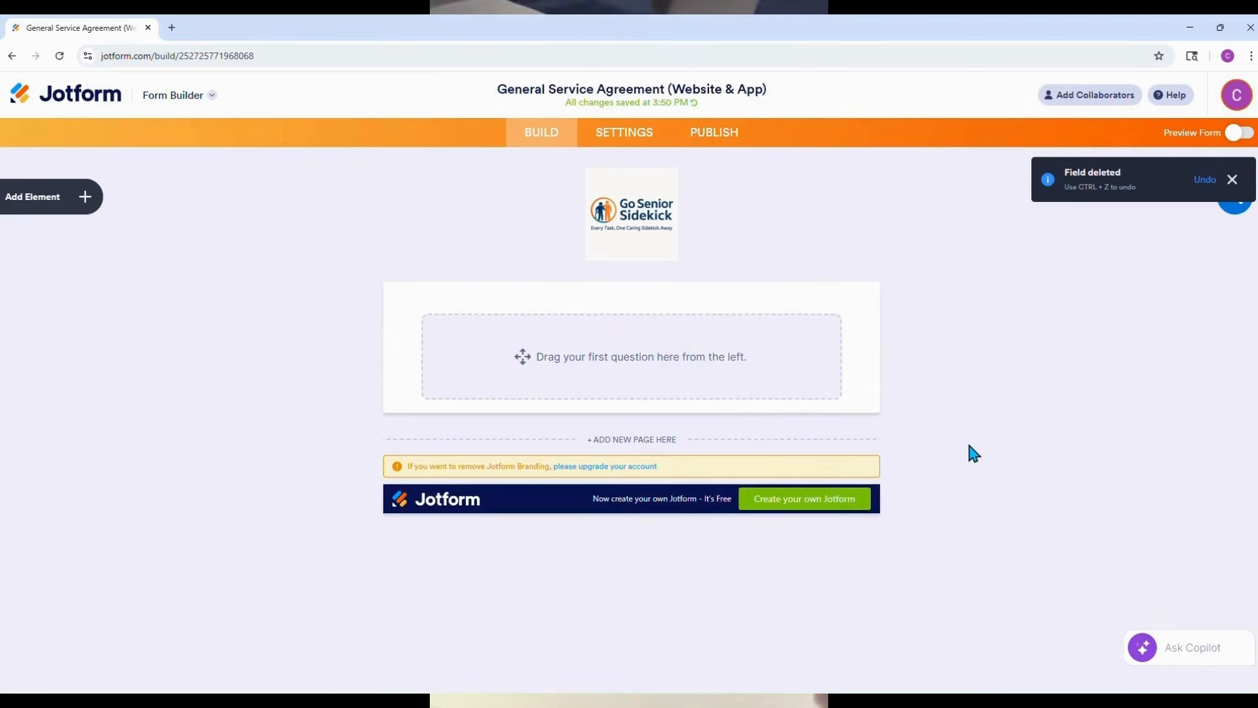
Enlarge the form's logo, try the left and right alignments, and set its alignment to center
{"action": "left_click", "coordinate": [631, 248]}
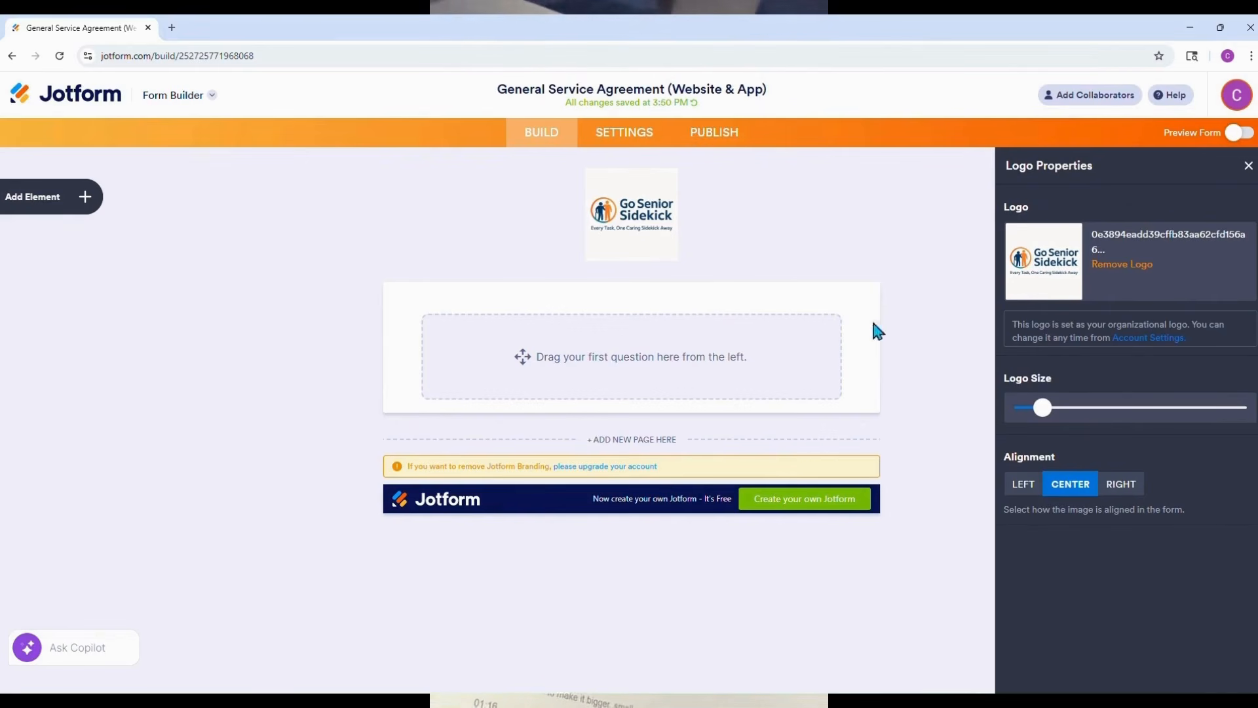
{"action": "left_click_drag", "start_coordinate": [1043, 410], "coordinate": [1100, 410]}
{"action": "left_click", "coordinate": [1020, 487]}
{"action": "left_click", "coordinate": [1074, 489]}
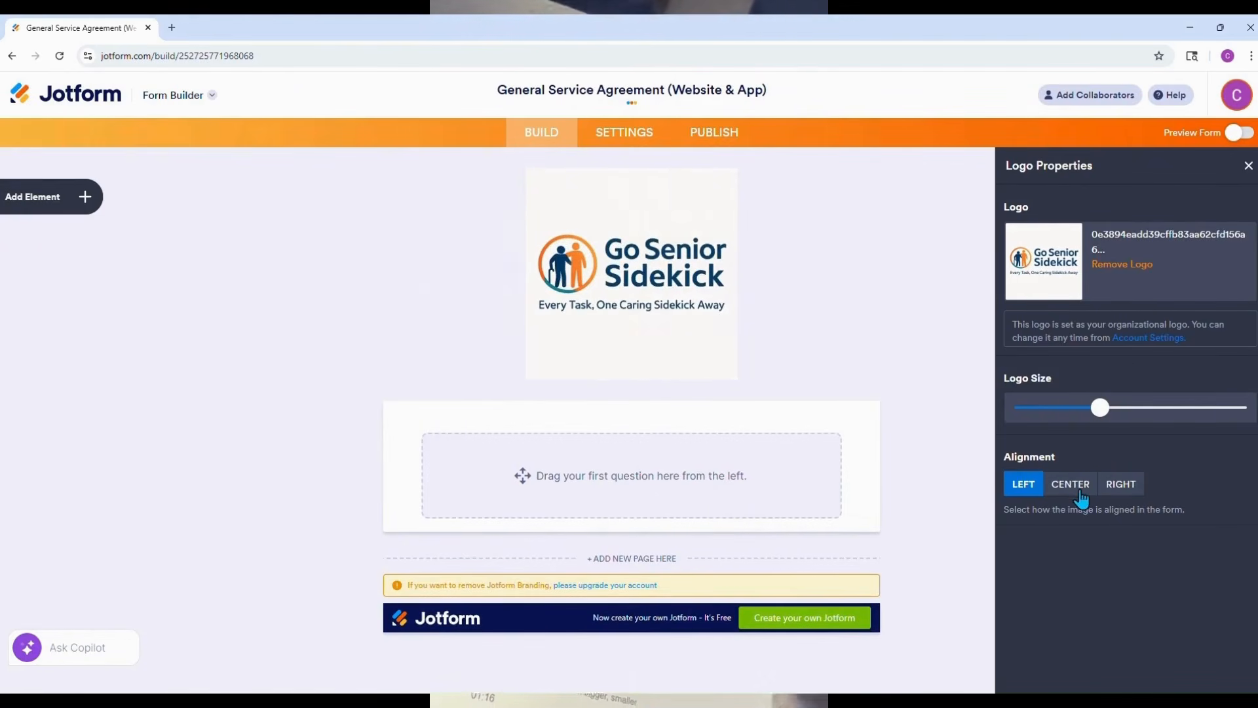
{"action": "left_click", "coordinate": [1122, 485]}
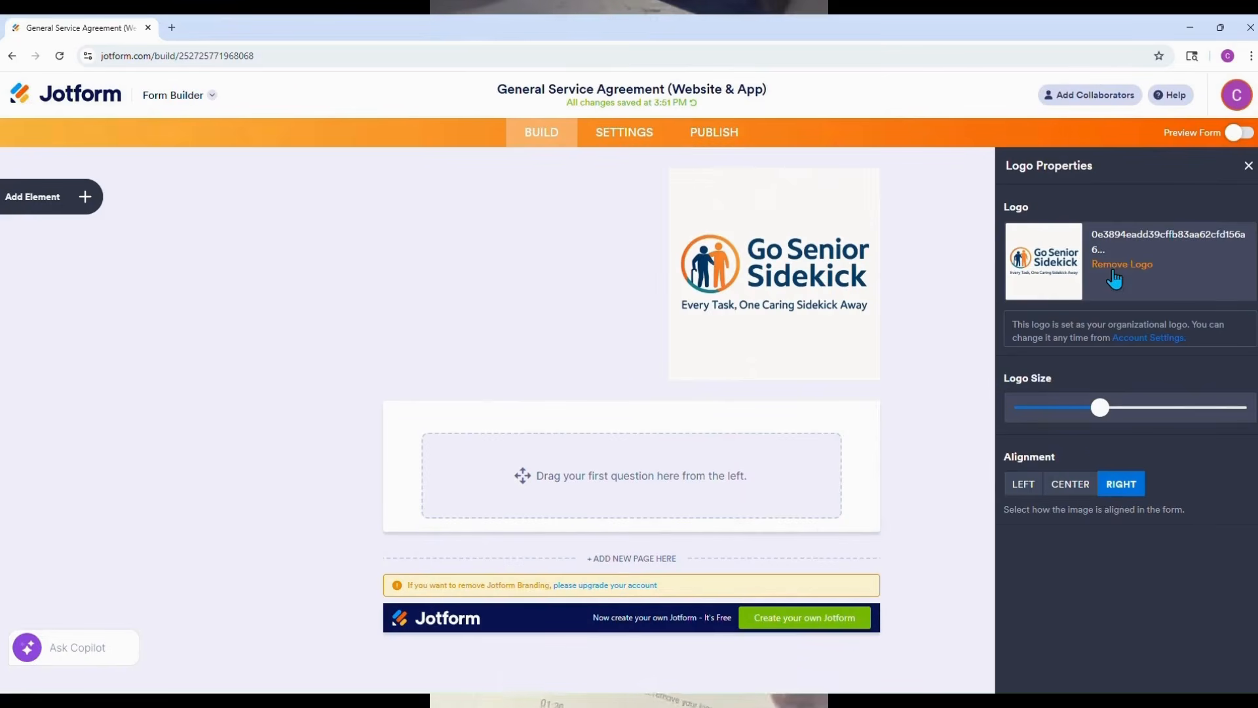
{"action": "left_click", "coordinate": [1249, 166]}
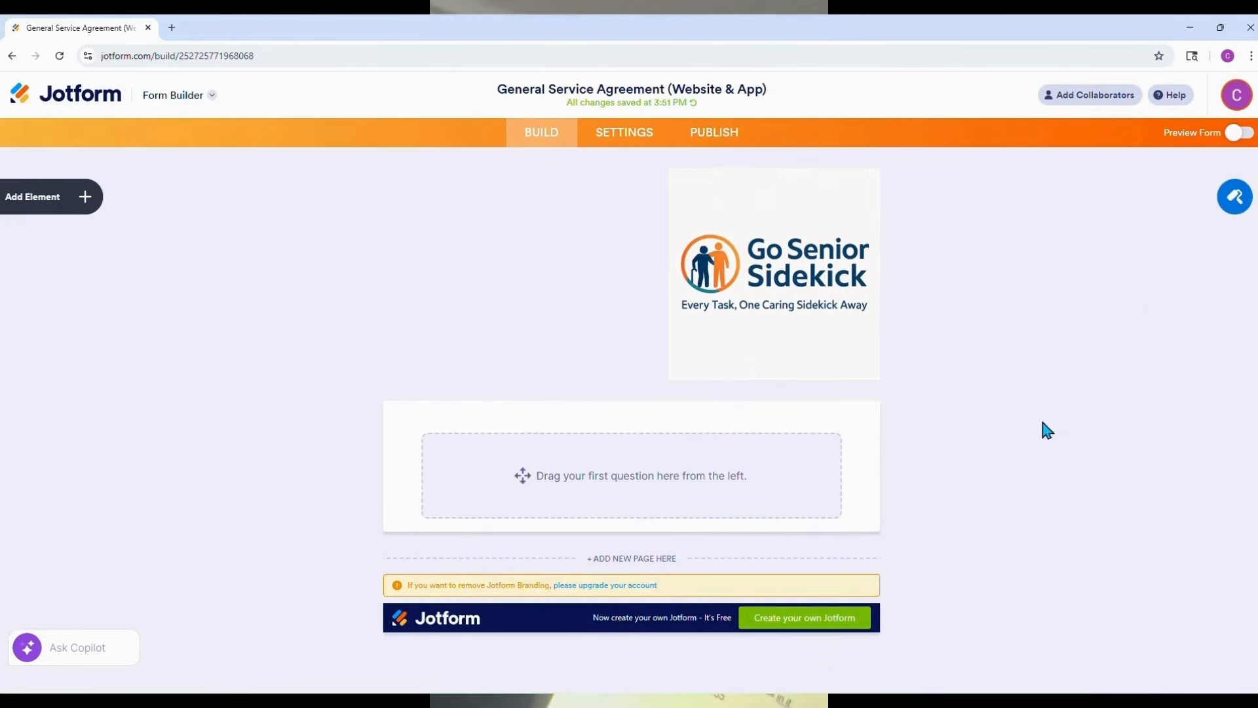
{"action": "left_click", "coordinate": [818, 283]}
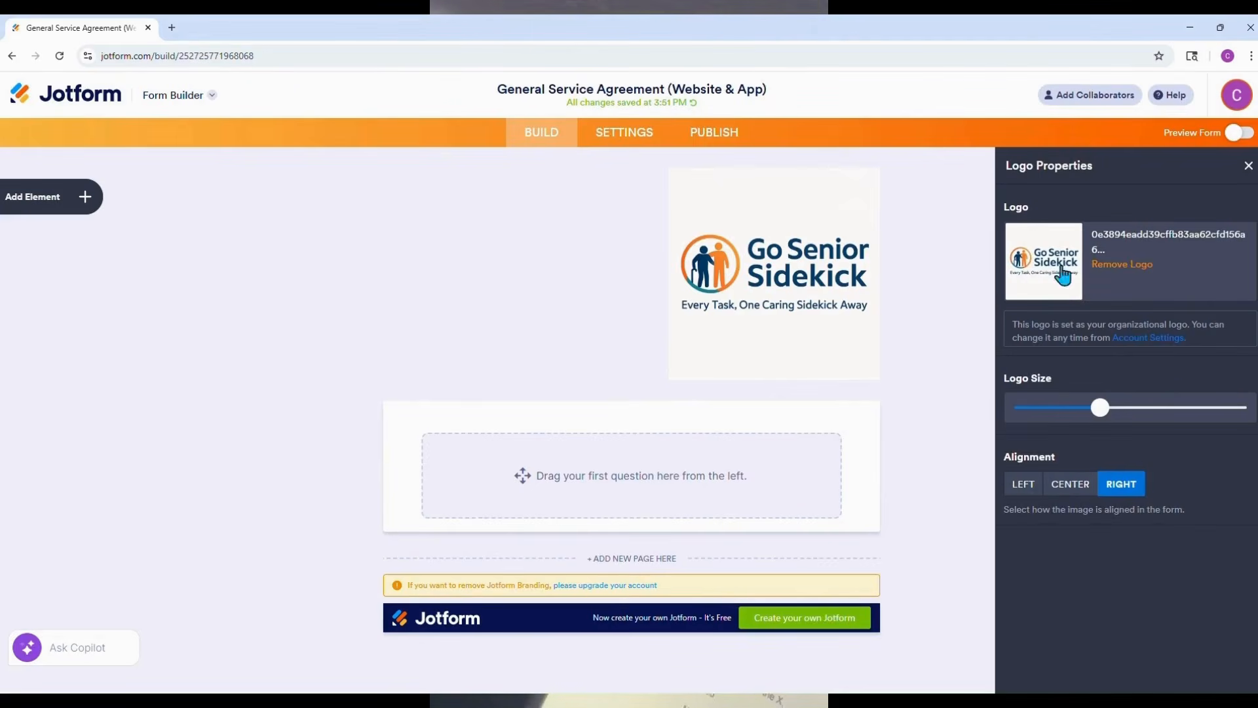
{"action": "left_click", "coordinate": [1072, 488]}
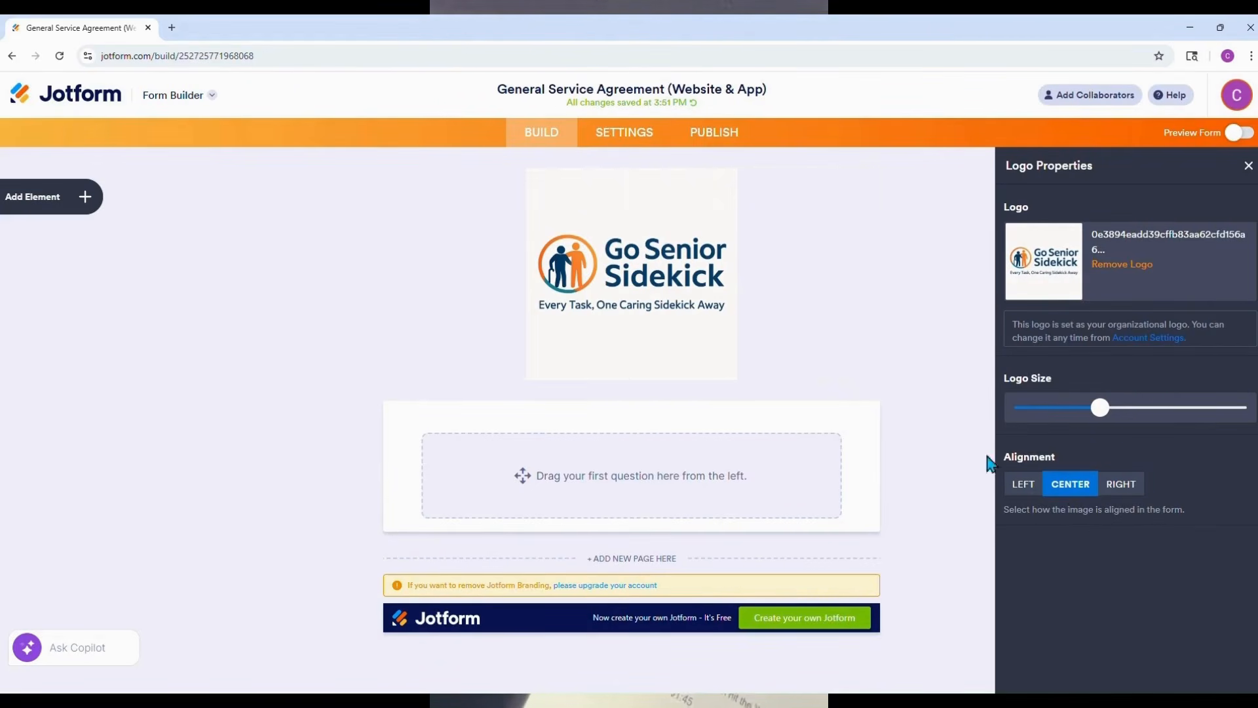
{"action": "left_click", "coordinate": [1248, 167]}
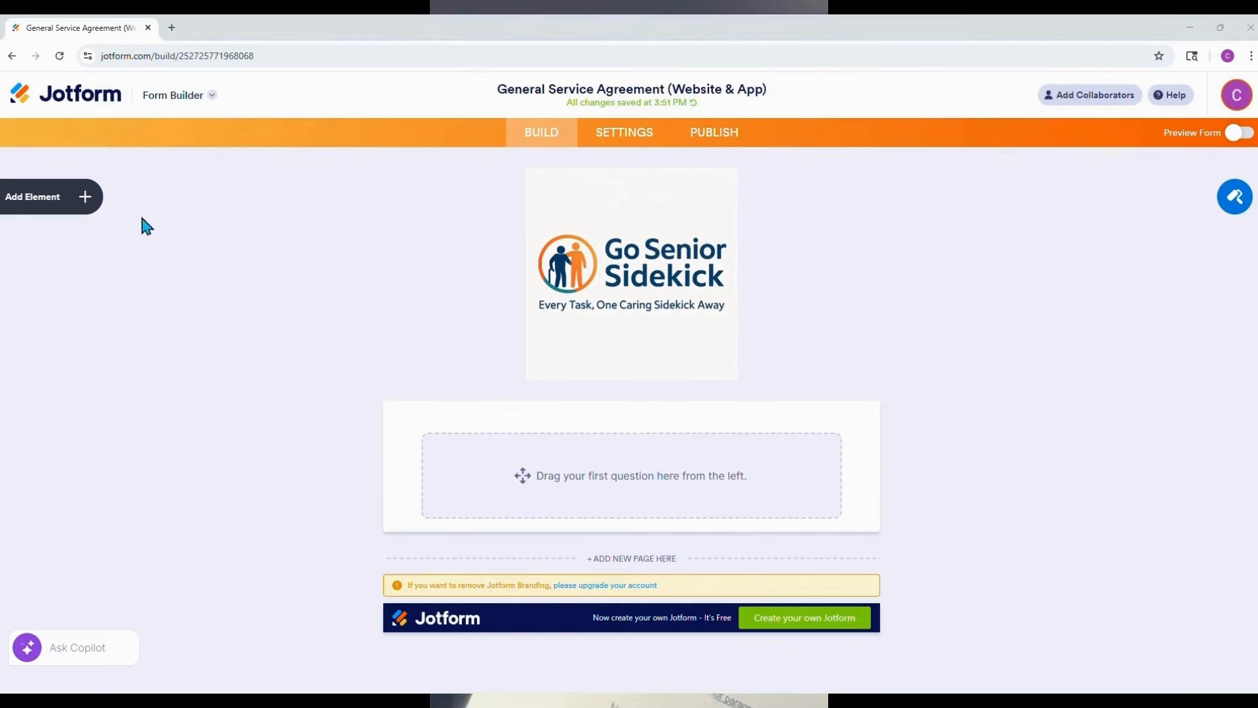
Add a Paragraph element to the empty form below the logo
{"action": "left_click", "coordinate": [85, 196]}
{"action": "scroll", "coordinate": [70, 308], "scroll_direction": "down", "scroll_amount": 1}
{"action": "scroll", "coordinate": [71, 308], "scroll_direction": "down", "scroll_amount": 2}
{"action": "left_click_drag", "start_coordinate": [122, 517], "coordinate": [525, 451]}
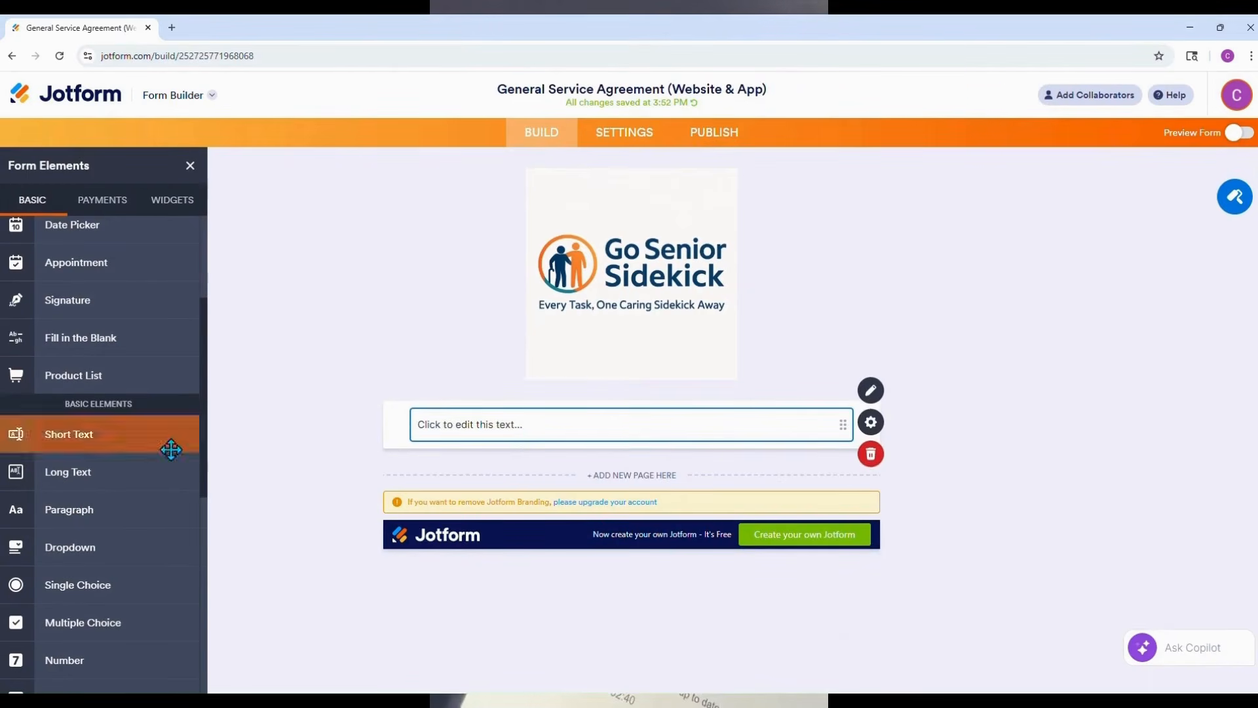
Add a Single Choice question below the paragraph and a Date Picker beneath it
{"action": "scroll", "coordinate": [165, 407], "scroll_direction": "down", "scroll_amount": 2}
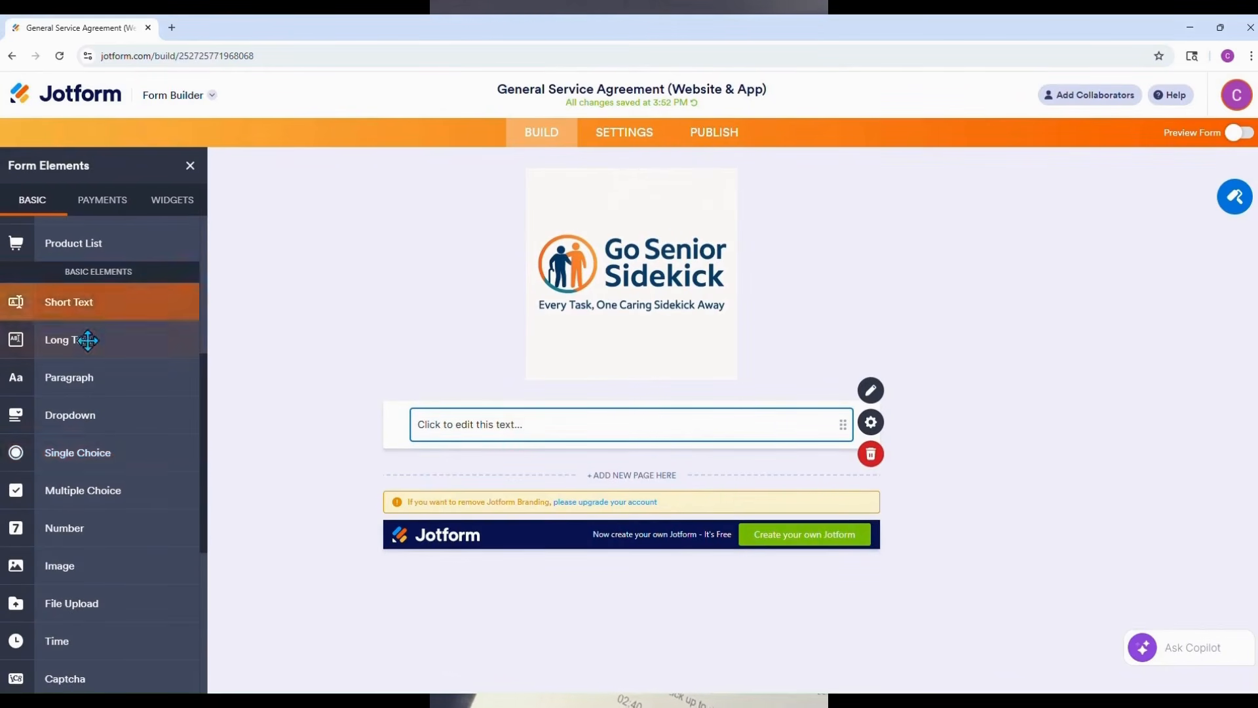
{"action": "left_click_drag", "start_coordinate": [116, 453], "coordinate": [513, 485]}
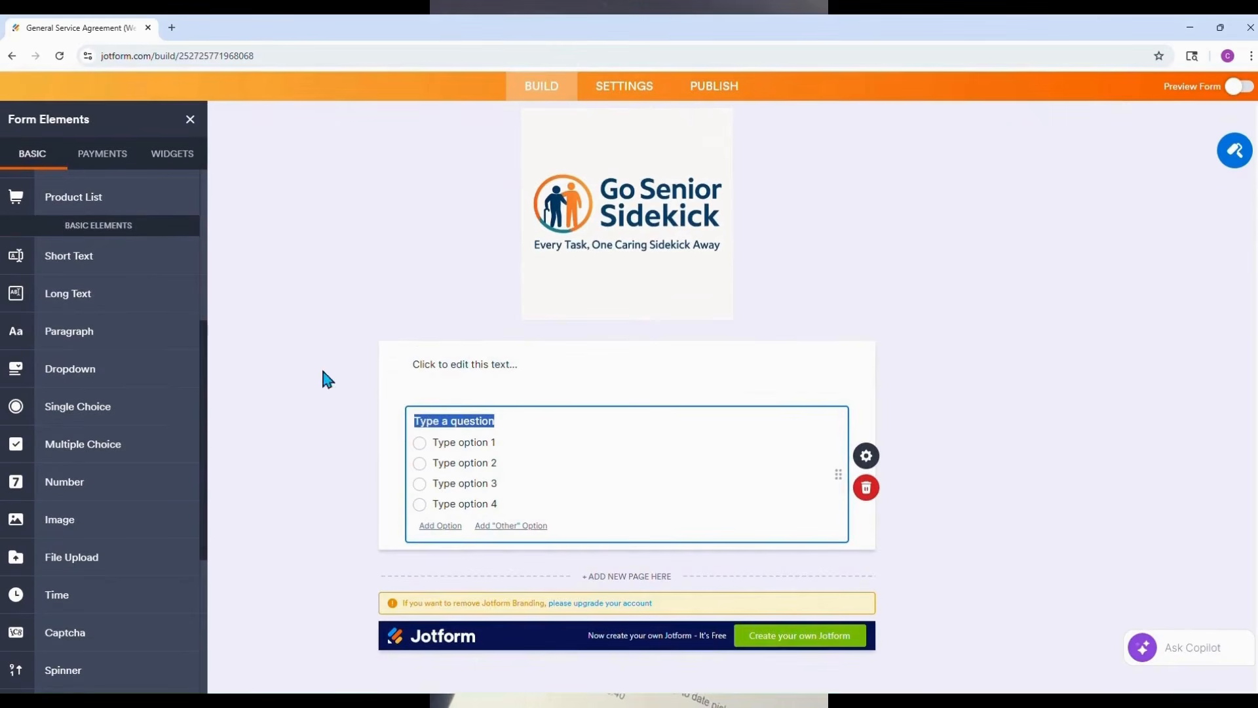
{"action": "scroll", "coordinate": [138, 400], "scroll_direction": "up", "scroll_amount": 3}
{"action": "scroll", "coordinate": [125, 383], "scroll_direction": "up", "scroll_amount": 2}
{"action": "left_click_drag", "start_coordinate": [116, 383], "coordinate": [523, 580]}
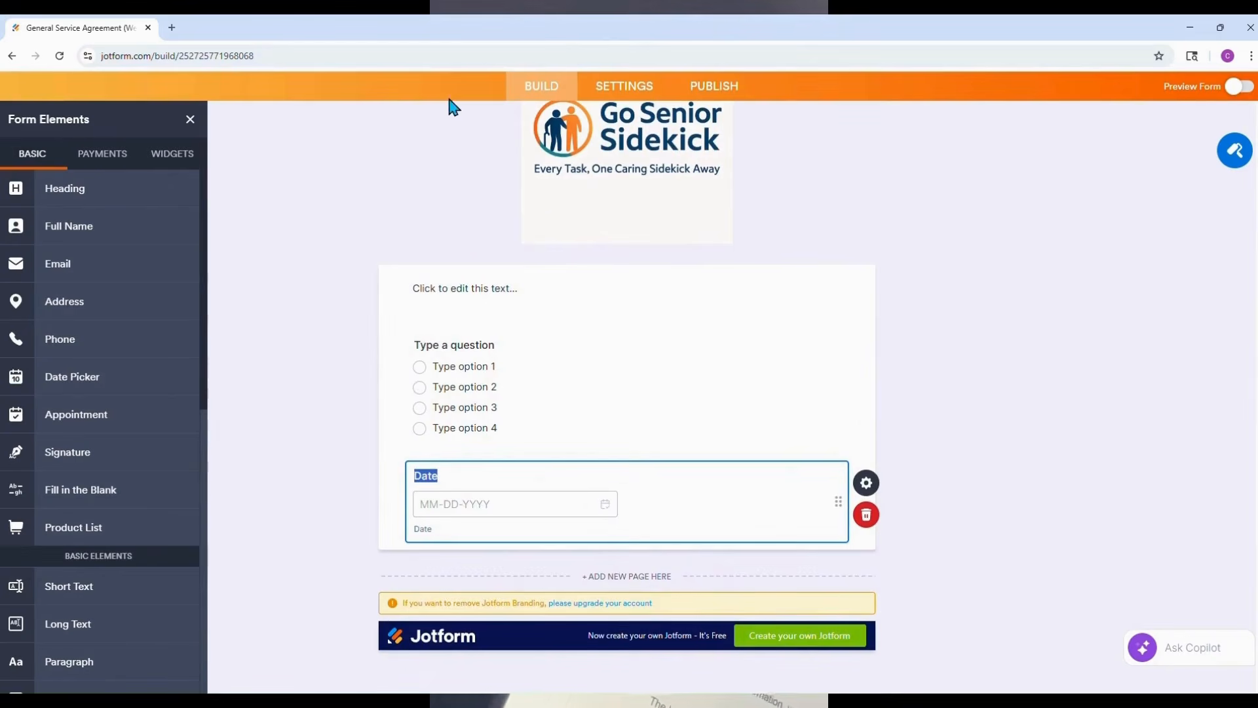
{"action": "left_click", "coordinate": [559, 33]}
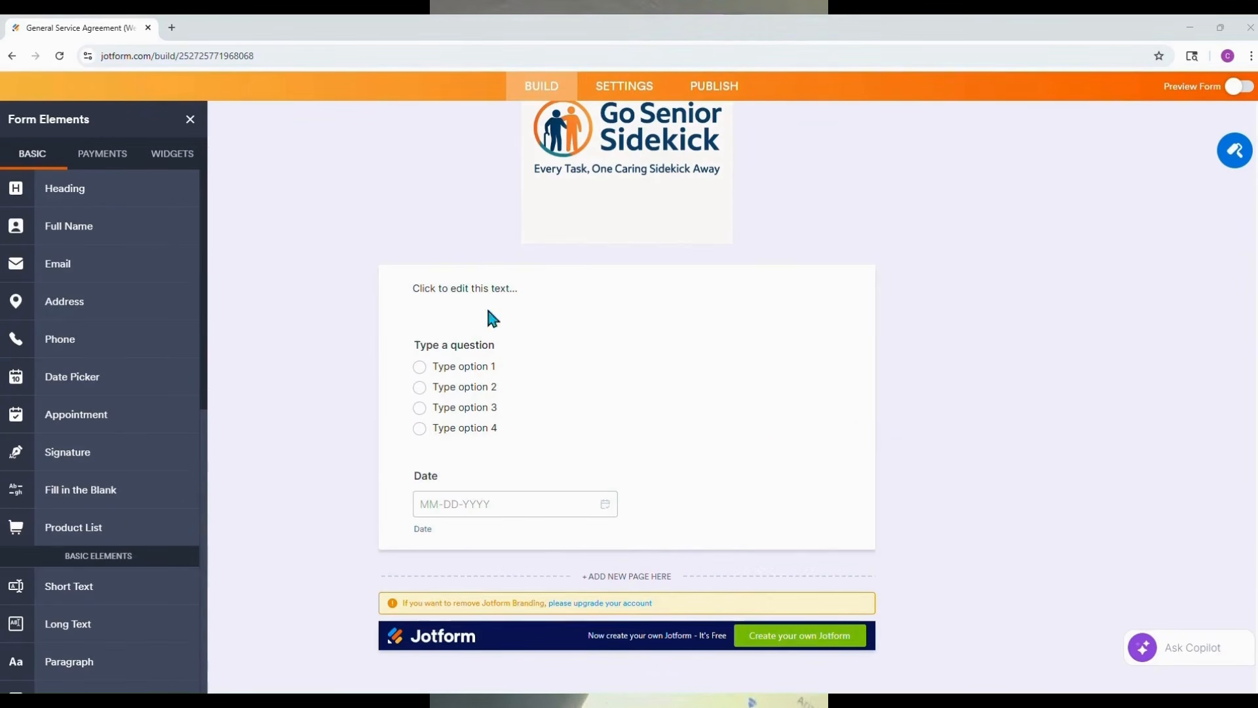
Fill the paragraph element with the copied service agreement terms and save its text
{"action": "left_click", "coordinate": [477, 290]}
{"action": "left_click", "coordinate": [877, 262]}
{"action": "right_click", "coordinate": [559, 375]}
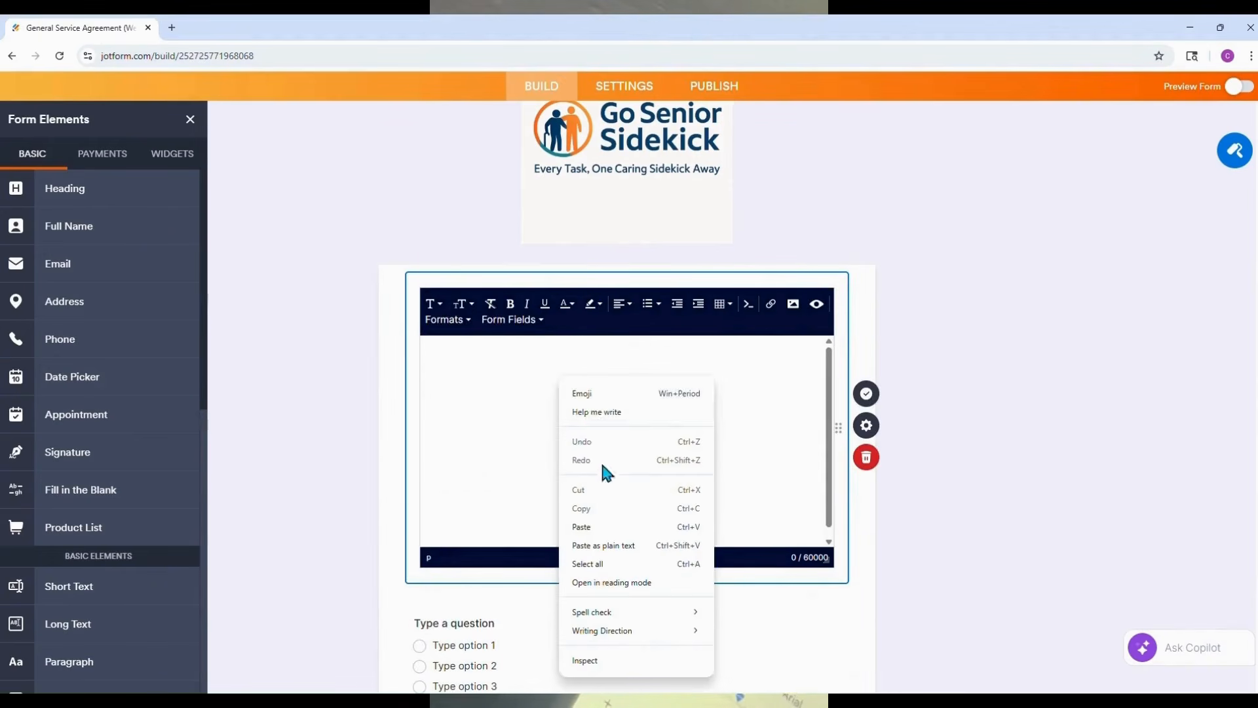
{"action": "left_click", "coordinate": [598, 527]}
{"action": "scroll", "coordinate": [601, 448], "scroll_direction": "down", "scroll_amount": 4}
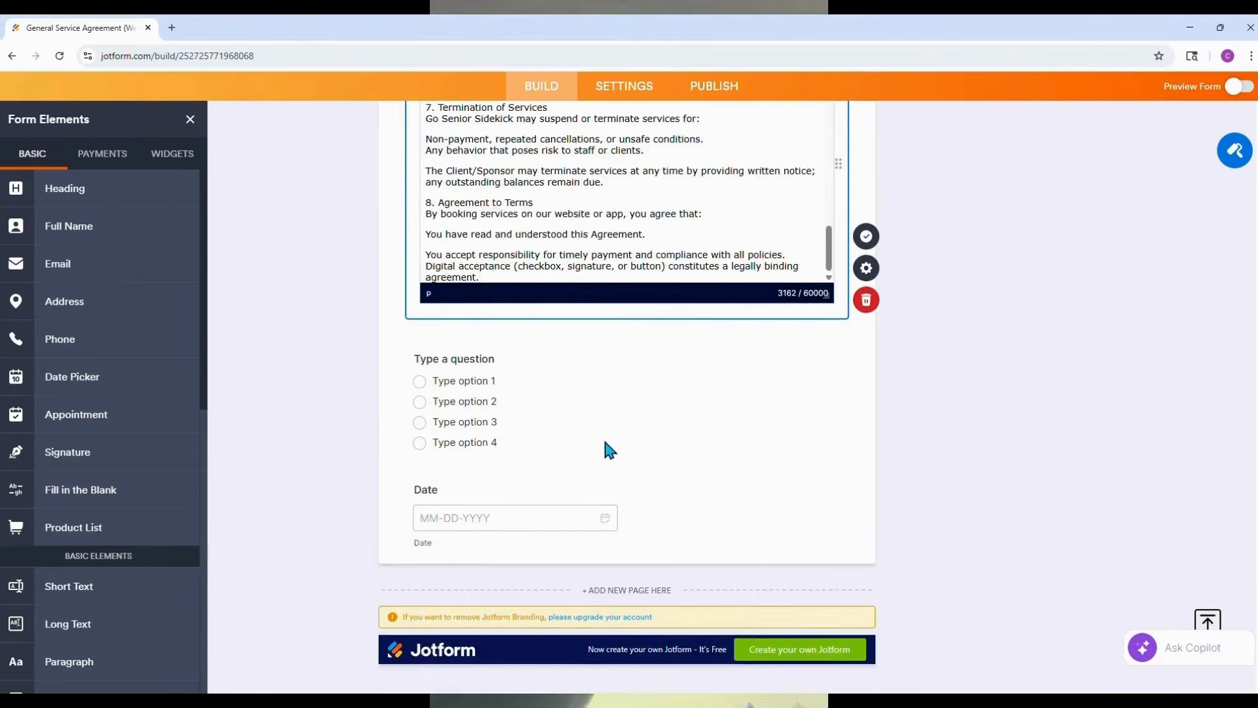
{"action": "scroll", "coordinate": [608, 456], "scroll_direction": "up", "scroll_amount": 2}
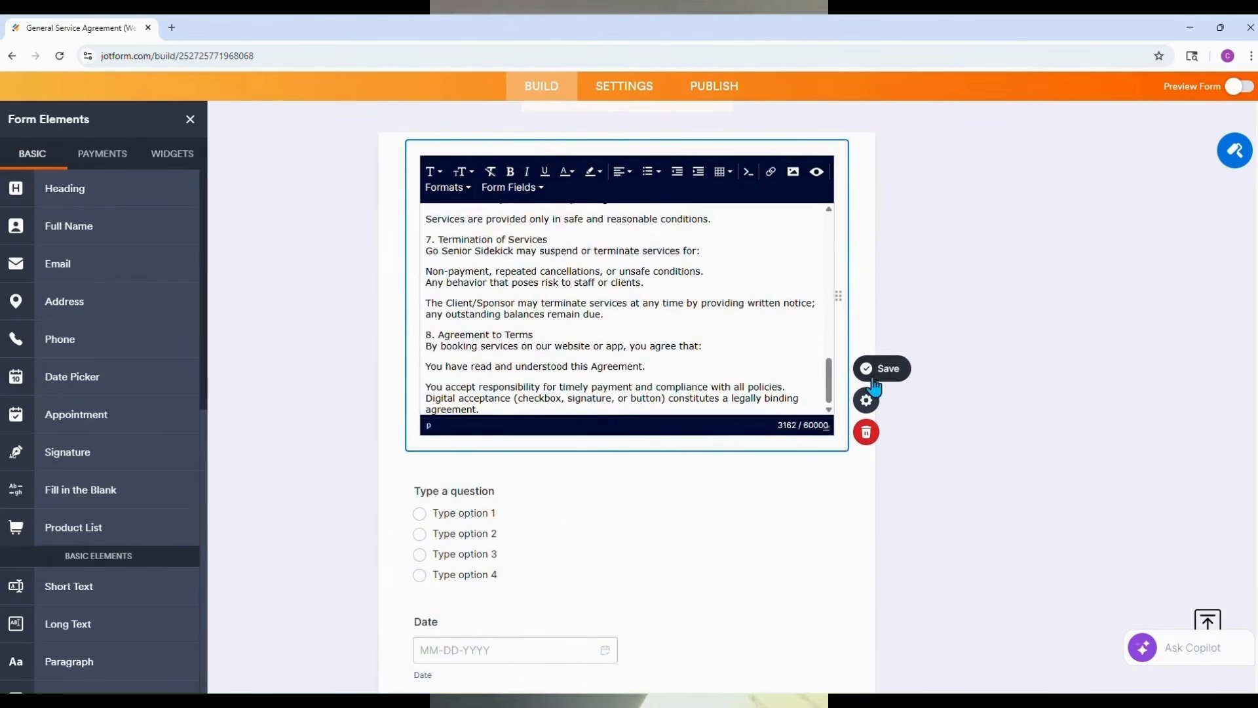
{"action": "left_click", "coordinate": [876, 387]}
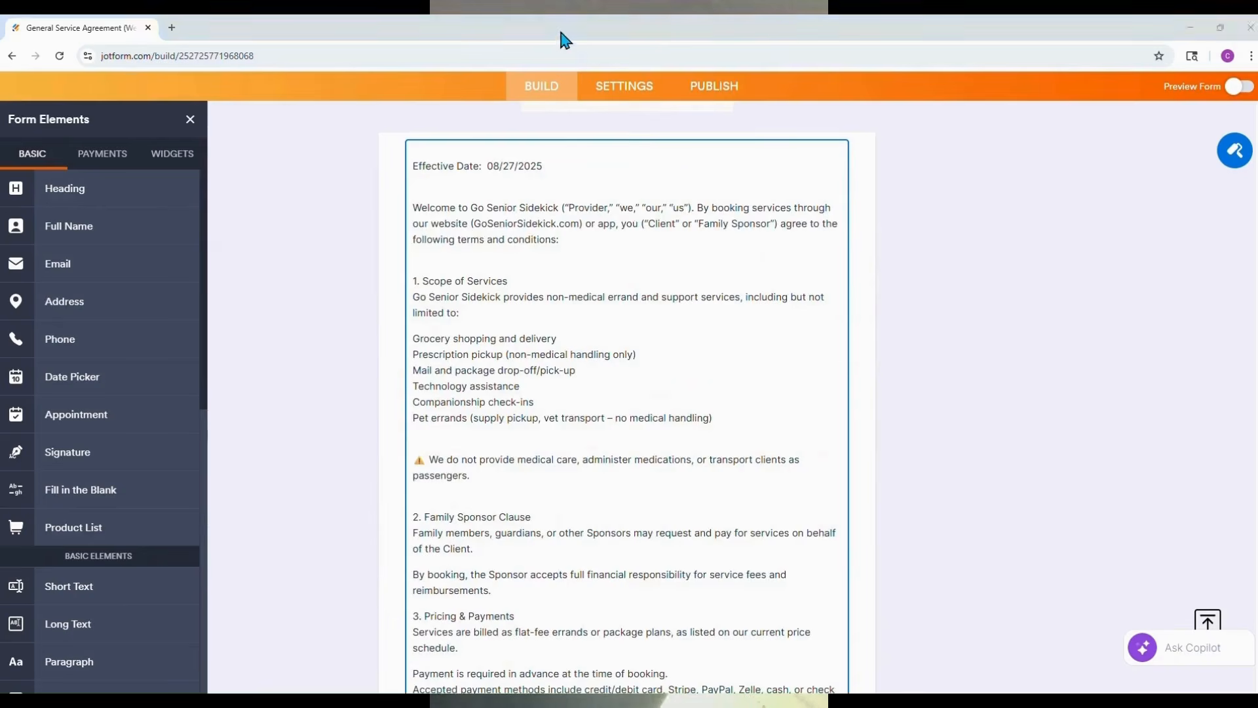
{"action": "scroll", "coordinate": [438, 221], "scroll_direction": "up", "scroll_amount": 2}
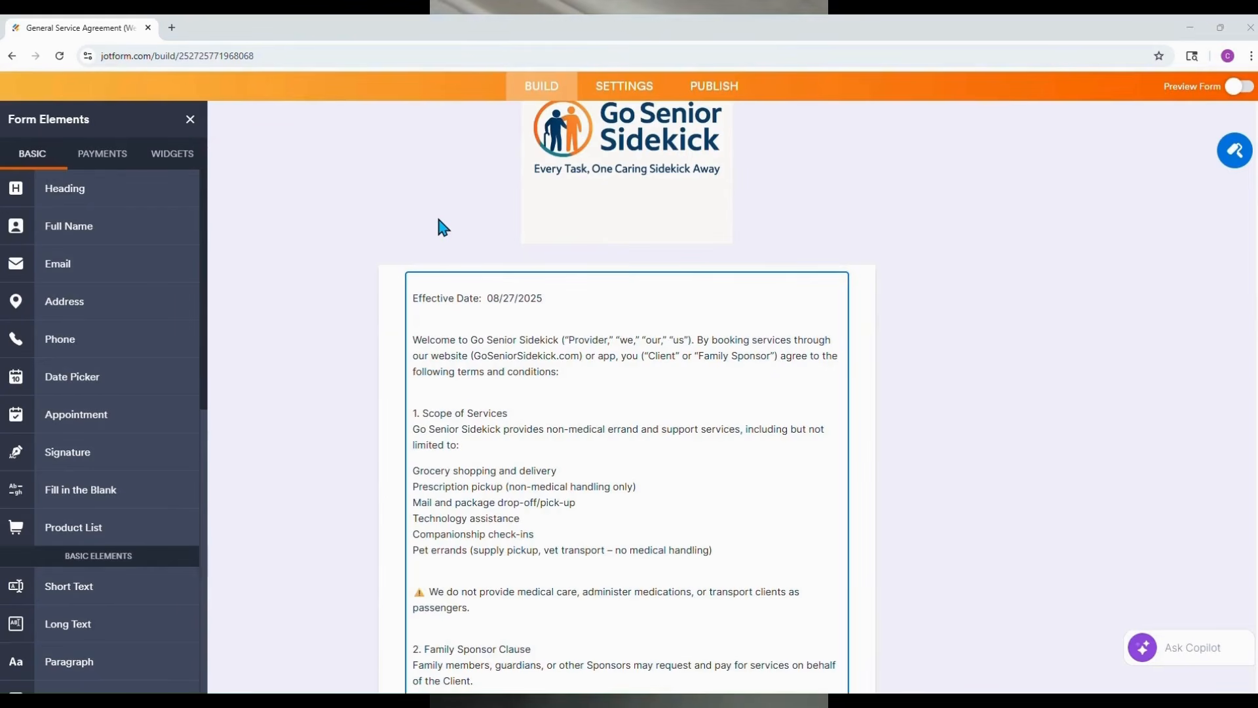
Open the agreement paragraph for editing and bold its Effective Date line
{"action": "scroll", "coordinate": [583, 339], "scroll_direction": "up", "scroll_amount": 2}
{"action": "scroll", "coordinate": [576, 365], "scroll_direction": "down", "scroll_amount": 3}
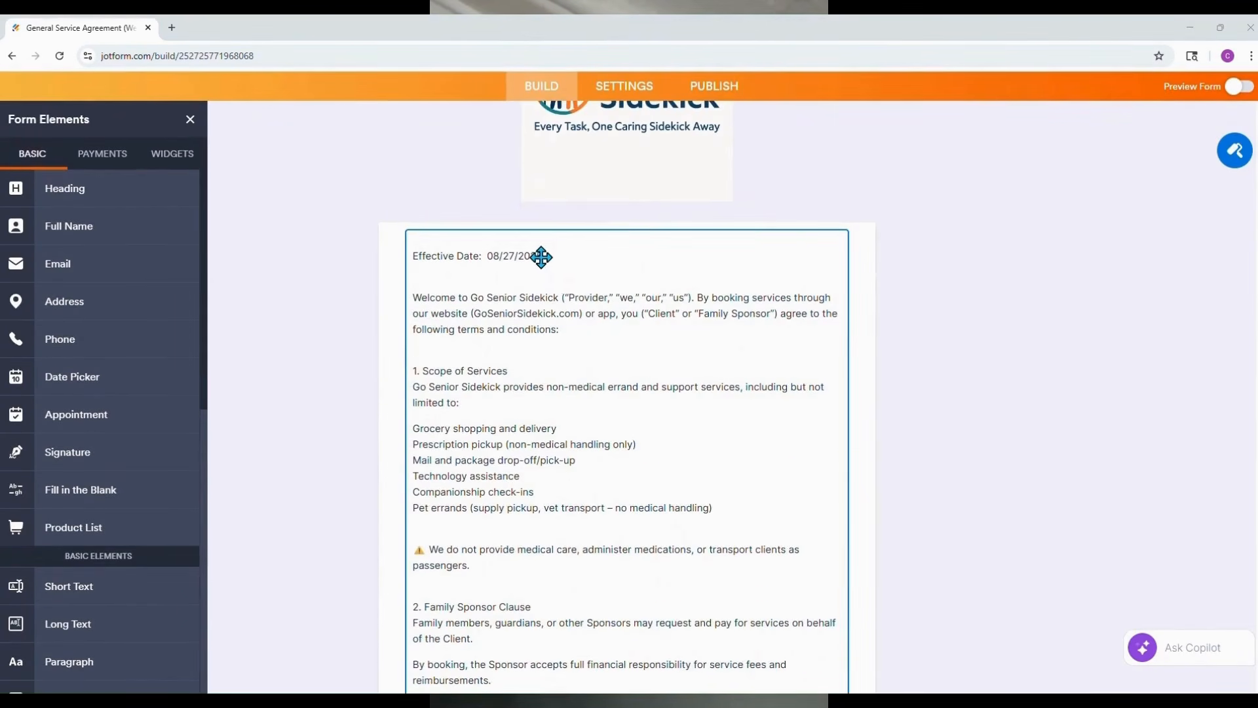
{"action": "left_click", "coordinate": [522, 255]}
{"action": "left_click_drag", "start_coordinate": [559, 308], "coordinate": [429, 311]}
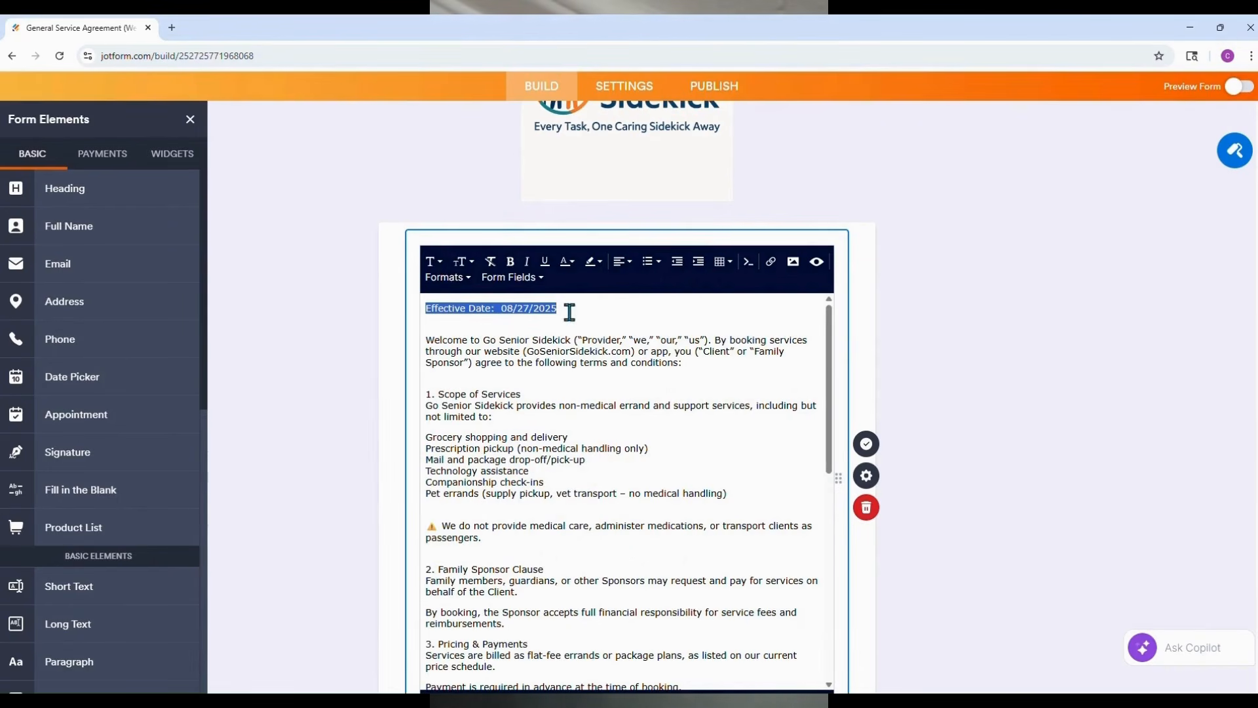
{"action": "left_click", "coordinate": [511, 261]}
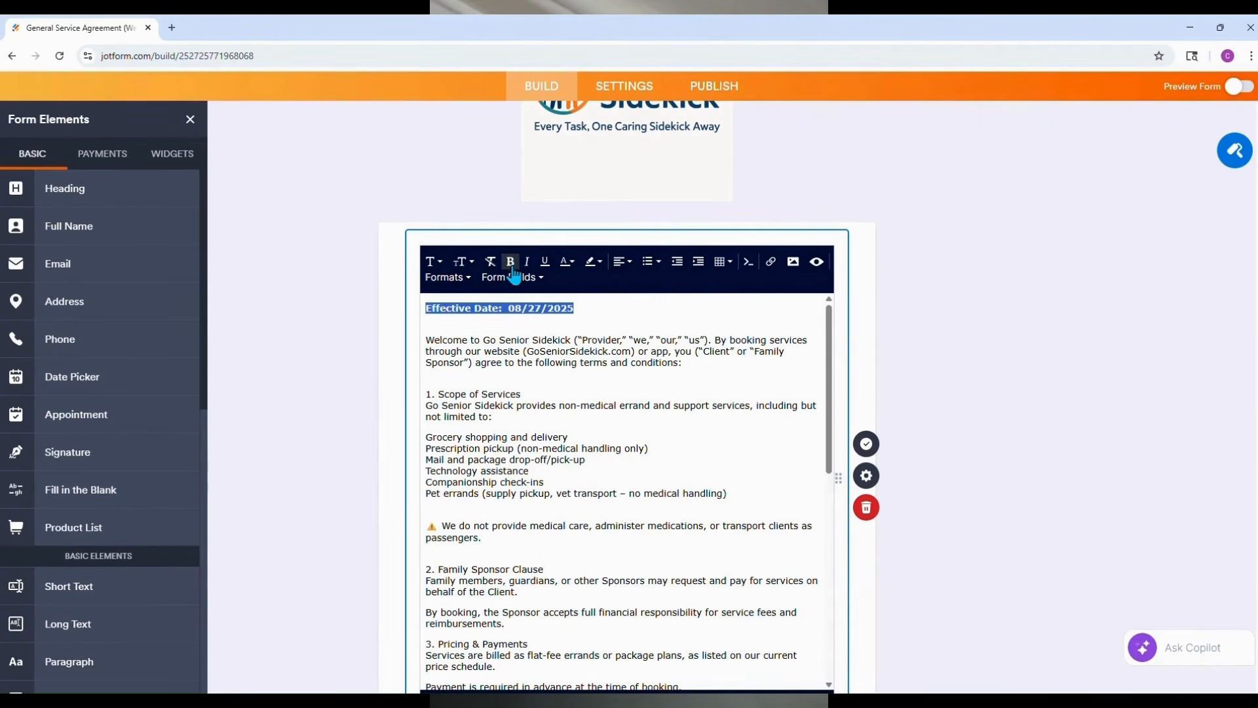
Bold the welcome paragraph's parenthetical terms: the Provider definitions, (GoSeniorSidekick.com) and the Client or Family Sponsor phrase
{"action": "left_click_drag", "start_coordinate": [575, 339], "coordinate": [710, 340]}
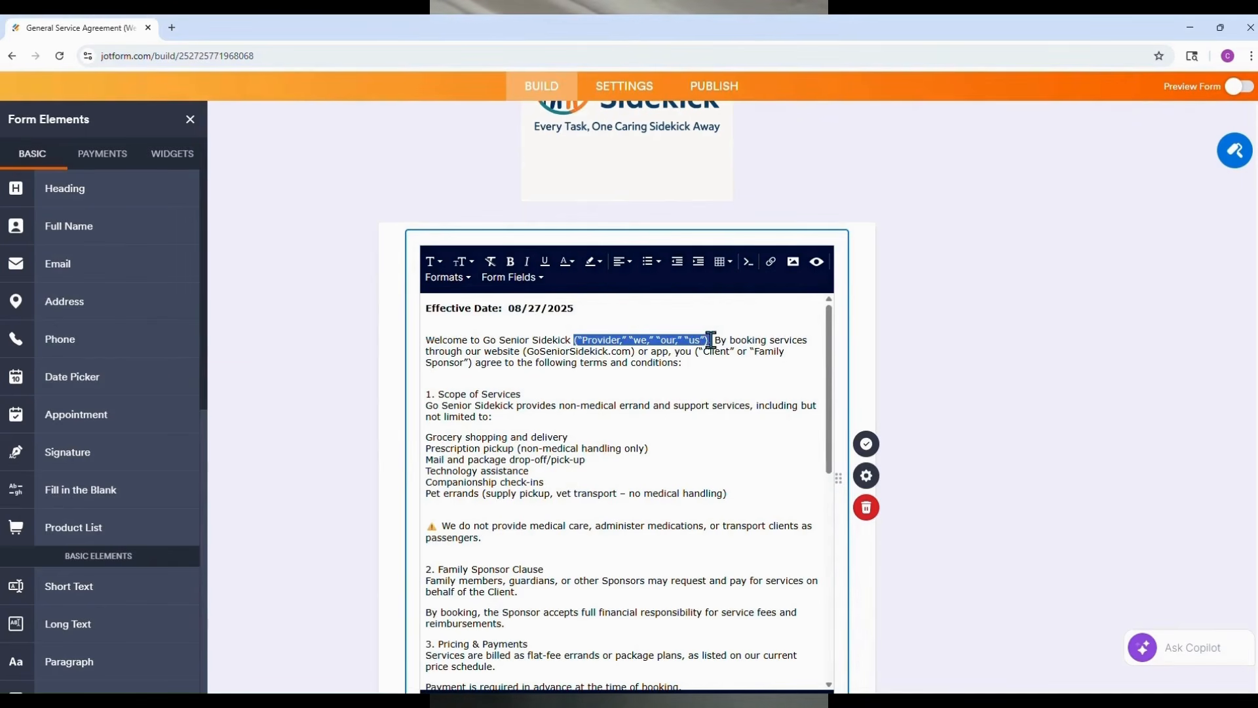
{"action": "left_click", "coordinate": [511, 263]}
{"action": "left_click_drag", "start_coordinate": [565, 352], "coordinate": [680, 355]}
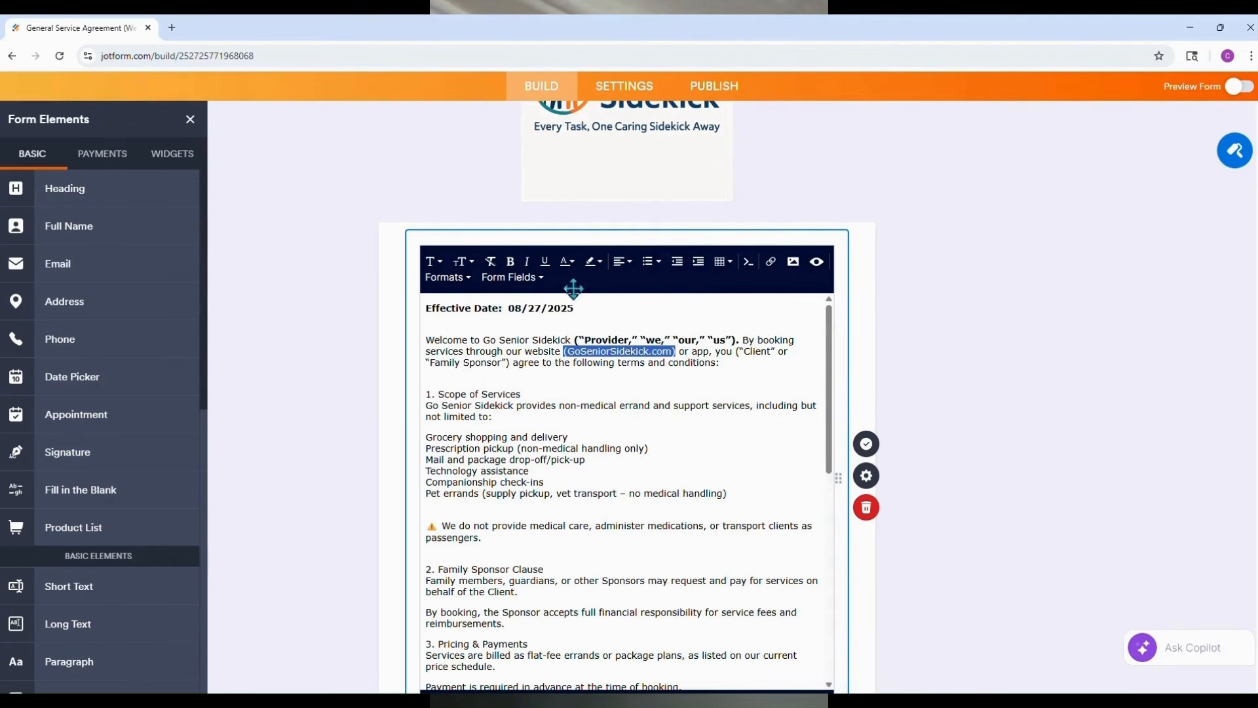
{"action": "left_click", "coordinate": [510, 262]}
{"action": "left_click_drag", "start_coordinate": [747, 353], "coordinate": [439, 392]}
{"action": "left_click", "coordinate": [511, 263]}
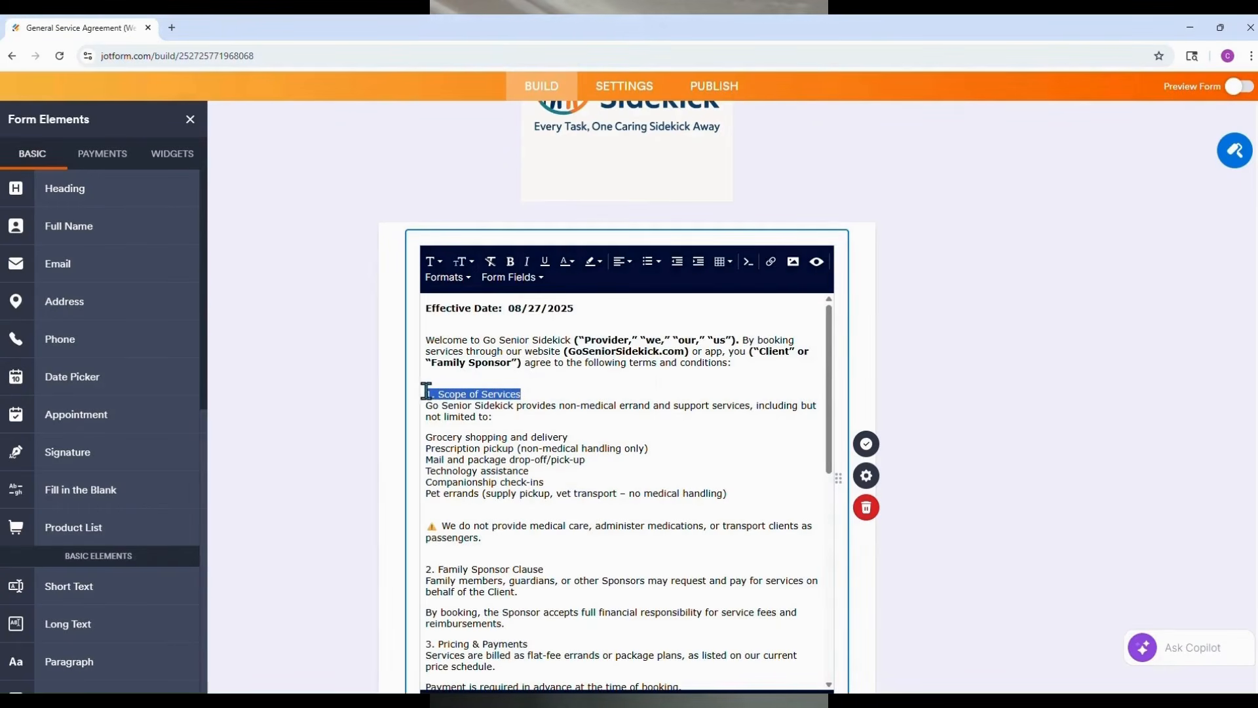
Bold the Scope of Services heading, the list of services under it and the warning about medical care and passengers
{"action": "left_click", "coordinate": [510, 261]}
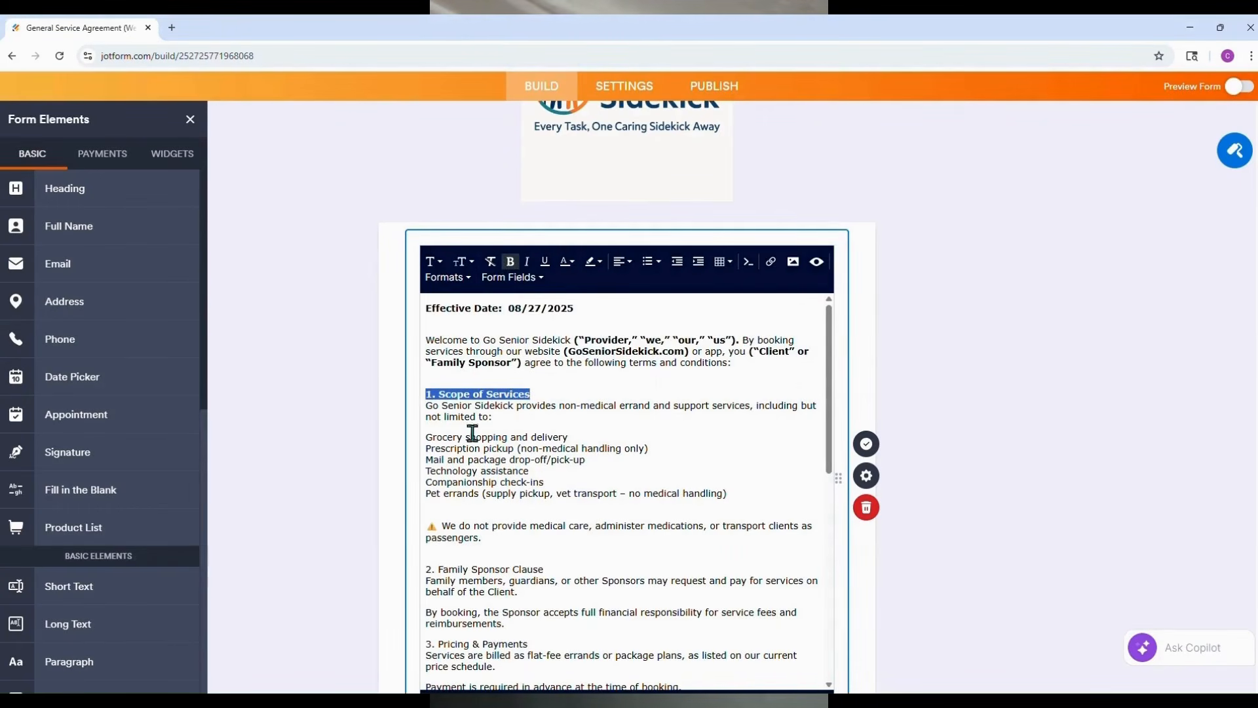
{"action": "left_click_drag", "start_coordinate": [430, 441], "coordinate": [700, 493]}
{"action": "left_click", "coordinate": [510, 262]}
{"action": "scroll", "coordinate": [512, 437], "scroll_direction": "down", "scroll_amount": 1}
{"action": "left_click_drag", "start_coordinate": [484, 473], "coordinate": [423, 470]}
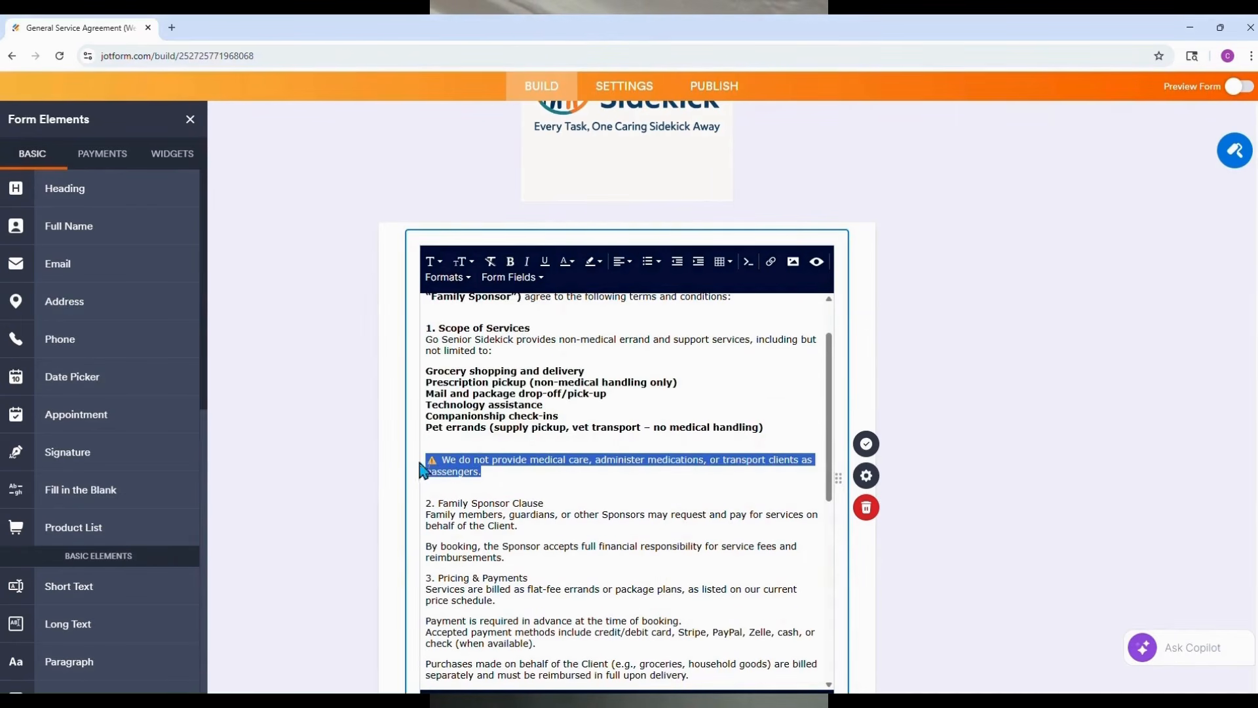
{"action": "left_click", "coordinate": [510, 262]}
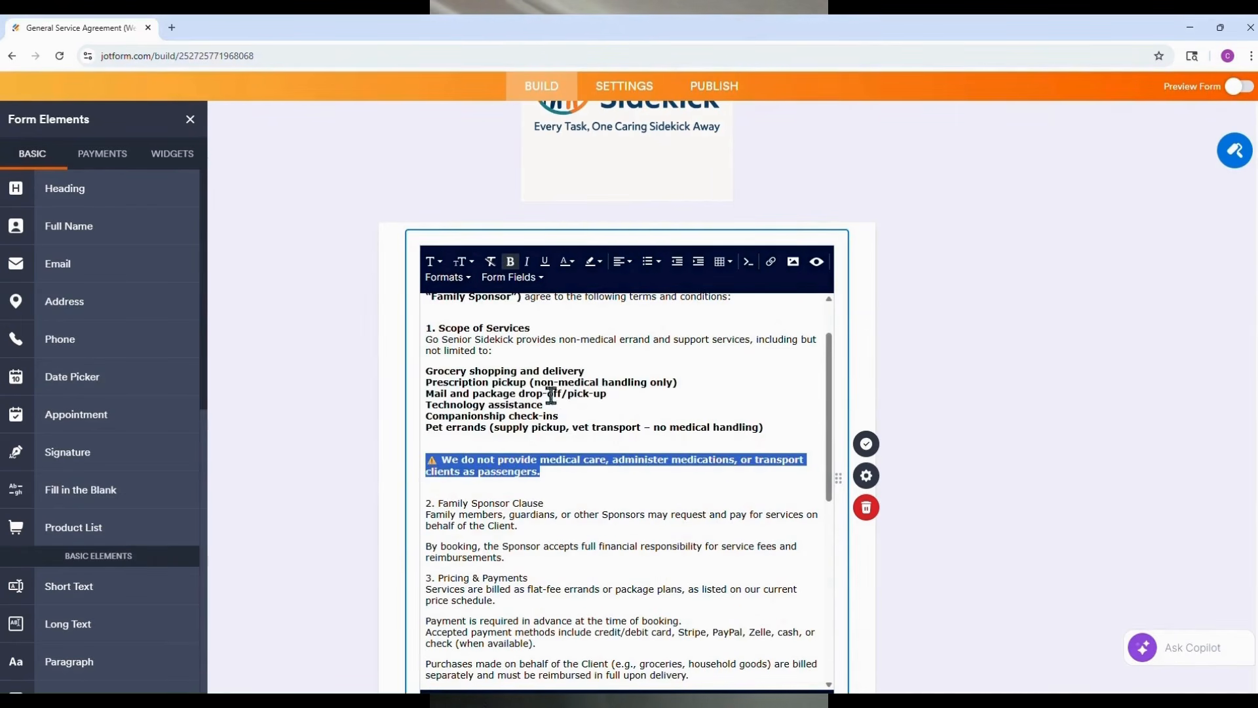
Bold the section headings 2. Family Sponsor Clause, 3. Pricing & Payments and 4. Cancellation Policy in the agreement text
{"action": "scroll", "coordinate": [539, 419], "scroll_direction": "down", "scroll_amount": 1}
{"action": "scroll", "coordinate": [539, 419], "scroll_direction": "down", "scroll_amount": 1}
{"action": "left_click_drag", "start_coordinate": [544, 437], "coordinate": [431, 434]}
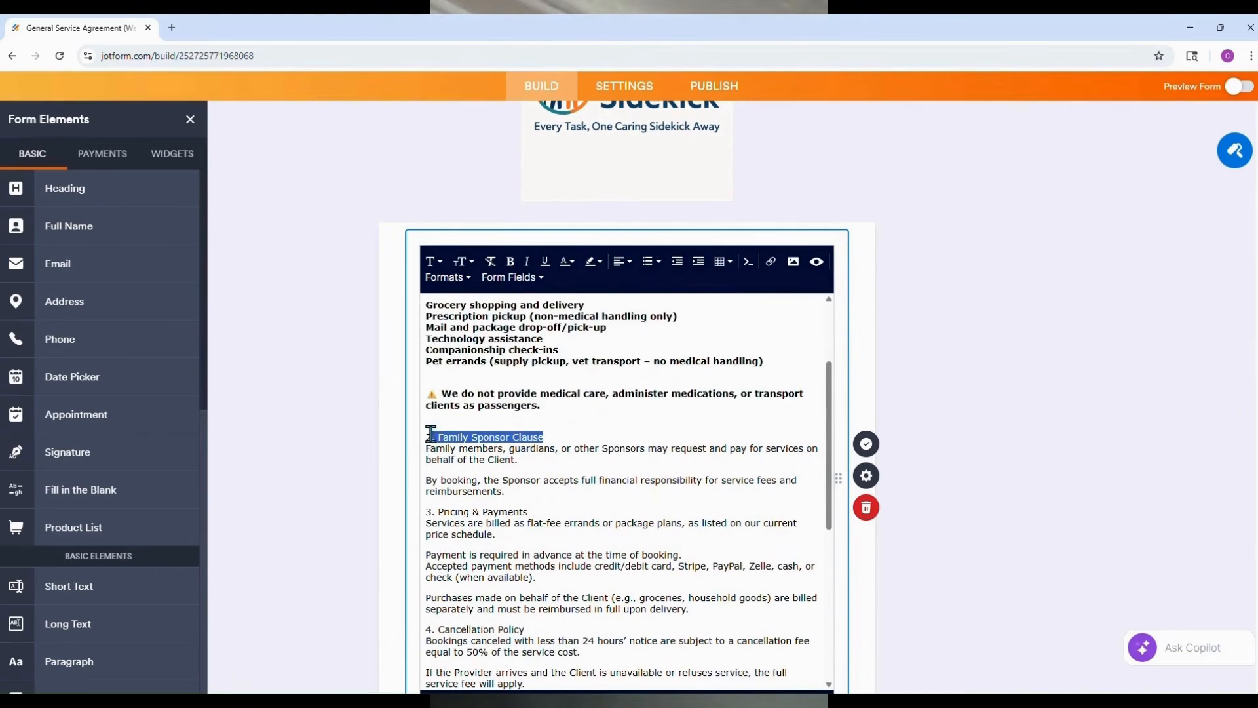
{"action": "left_click", "coordinate": [510, 261]}
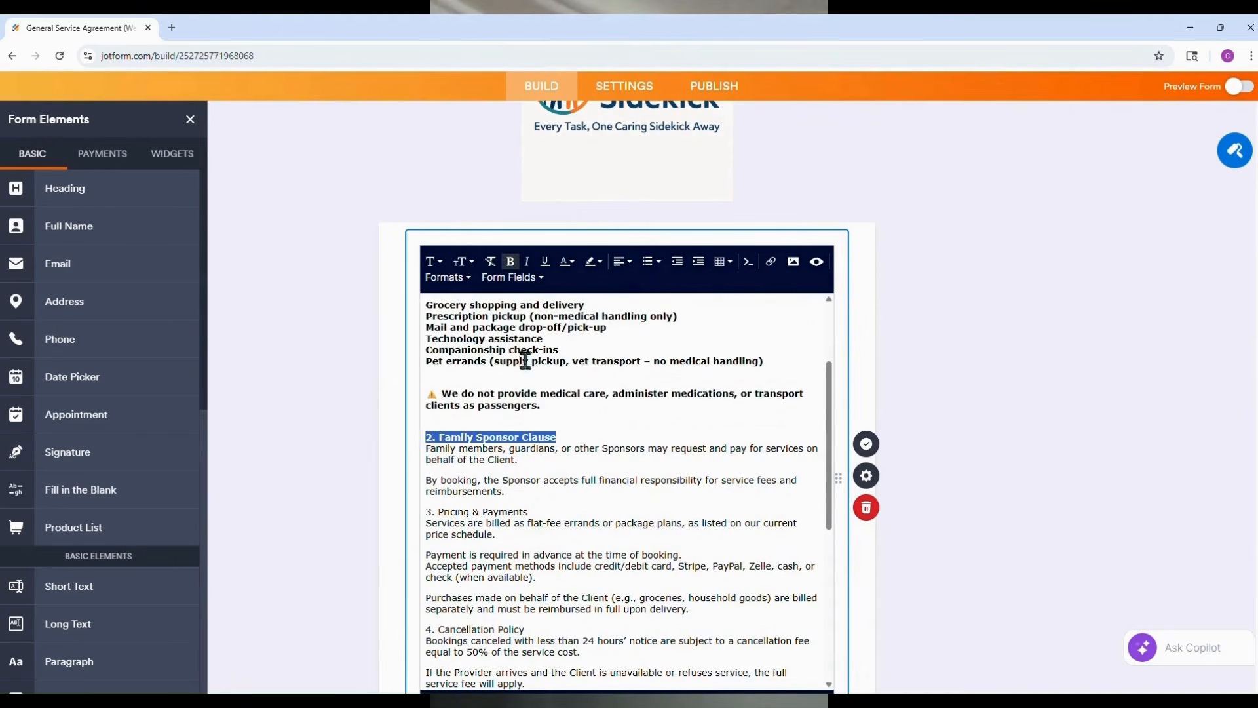
{"action": "scroll", "coordinate": [565, 457], "scroll_direction": "down", "scroll_amount": 1}
{"action": "scroll", "coordinate": [565, 458], "scroll_direction": "down", "scroll_amount": 4}
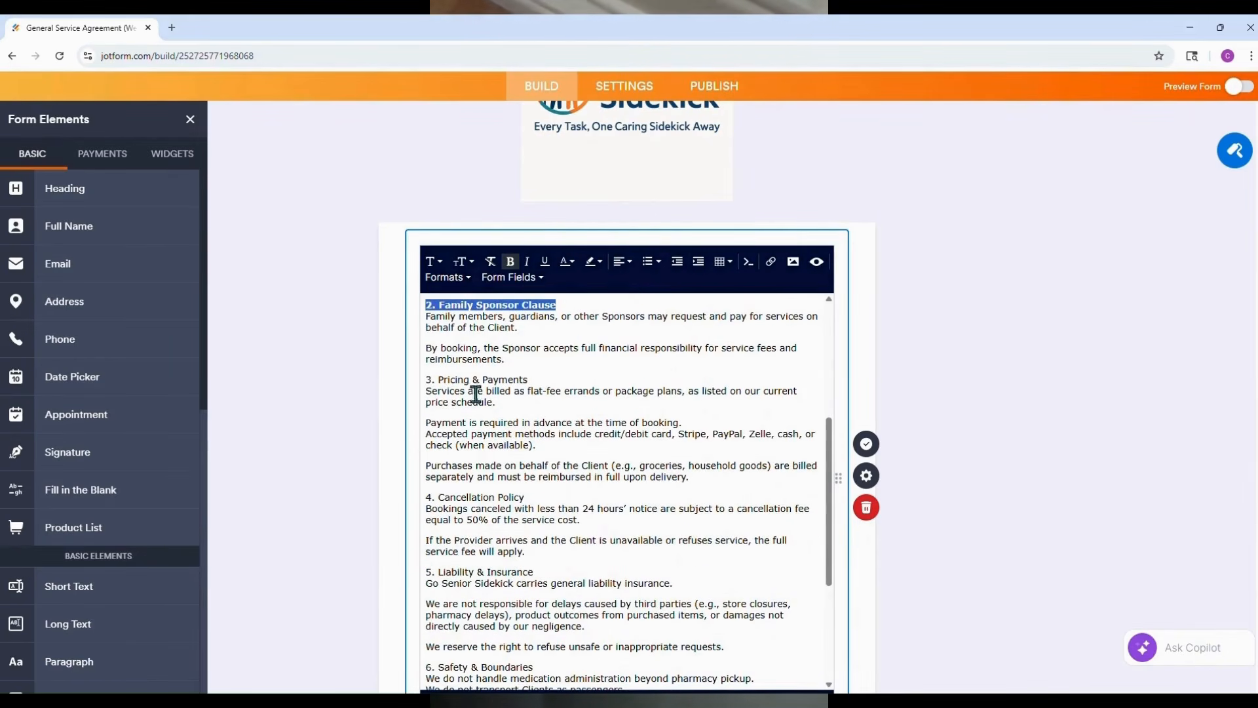
{"action": "left_click_drag", "start_coordinate": [426, 380], "coordinate": [529, 379]}
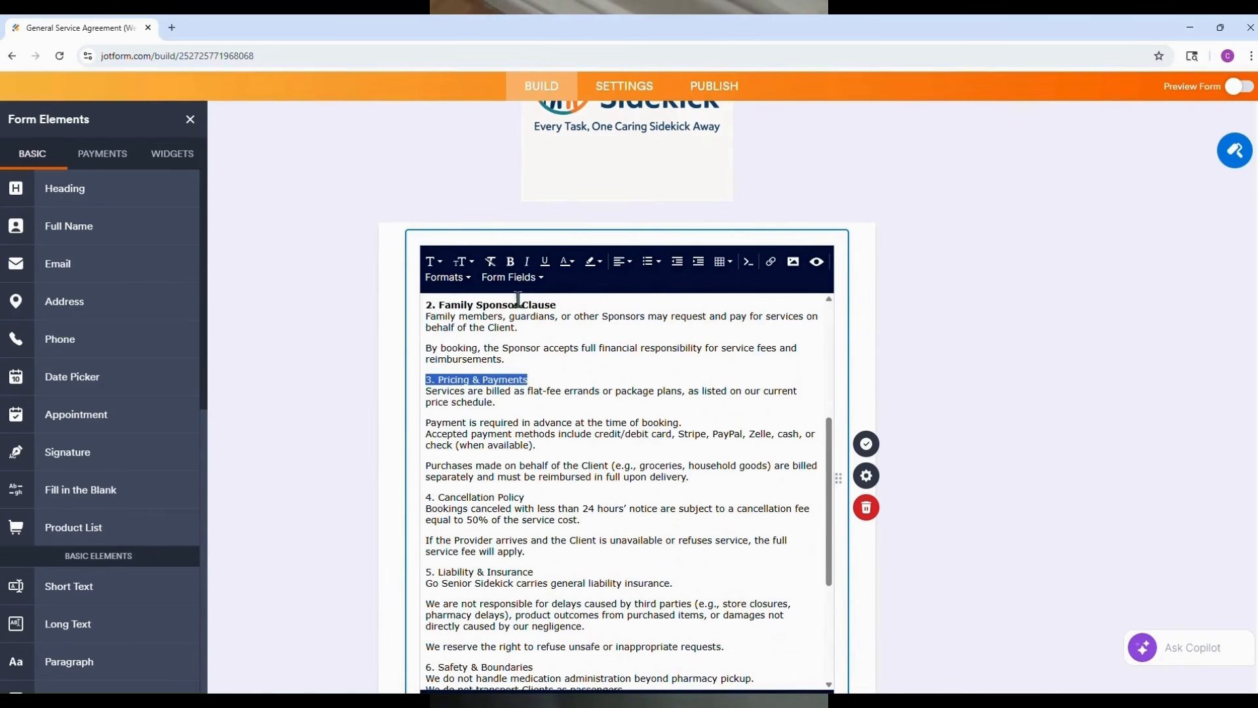
{"action": "left_click", "coordinate": [509, 261]}
{"action": "left_click_drag", "start_coordinate": [426, 497], "coordinate": [525, 497]}
{"action": "left_click", "coordinate": [510, 261]}
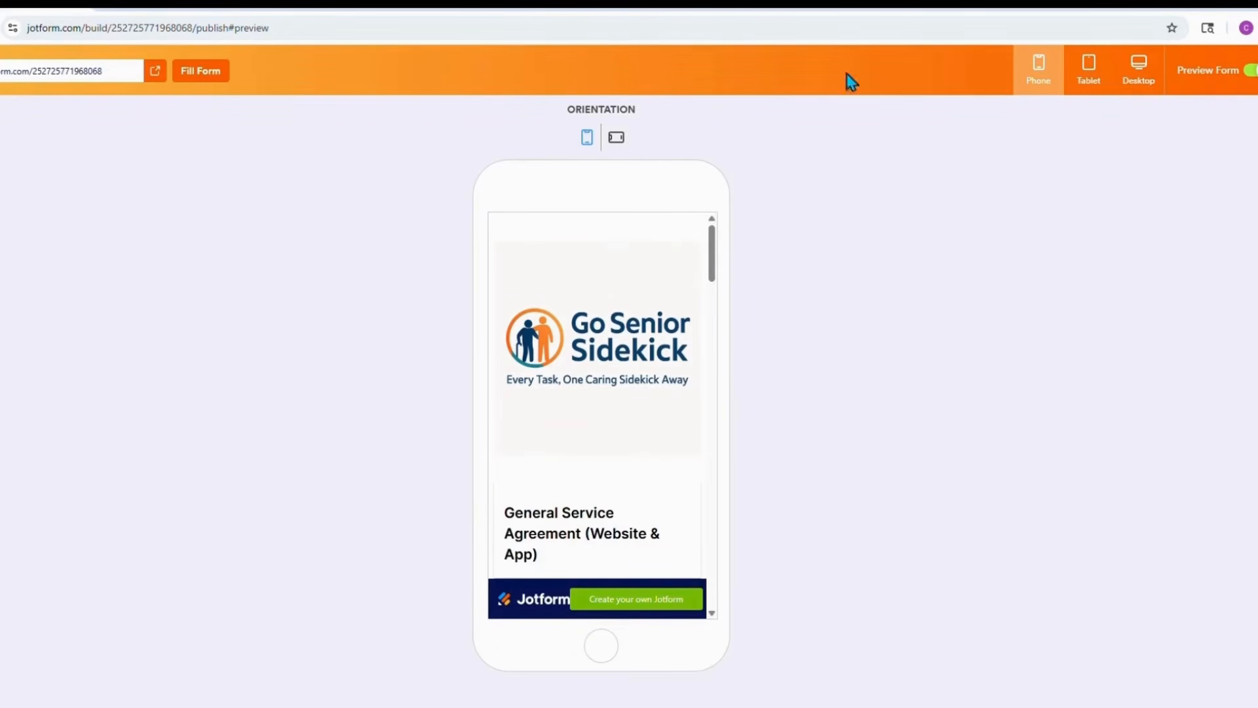
Look through the form in its phone preview
{"action": "left_click_drag", "start_coordinate": [707, 250], "coordinate": [700, 270]}
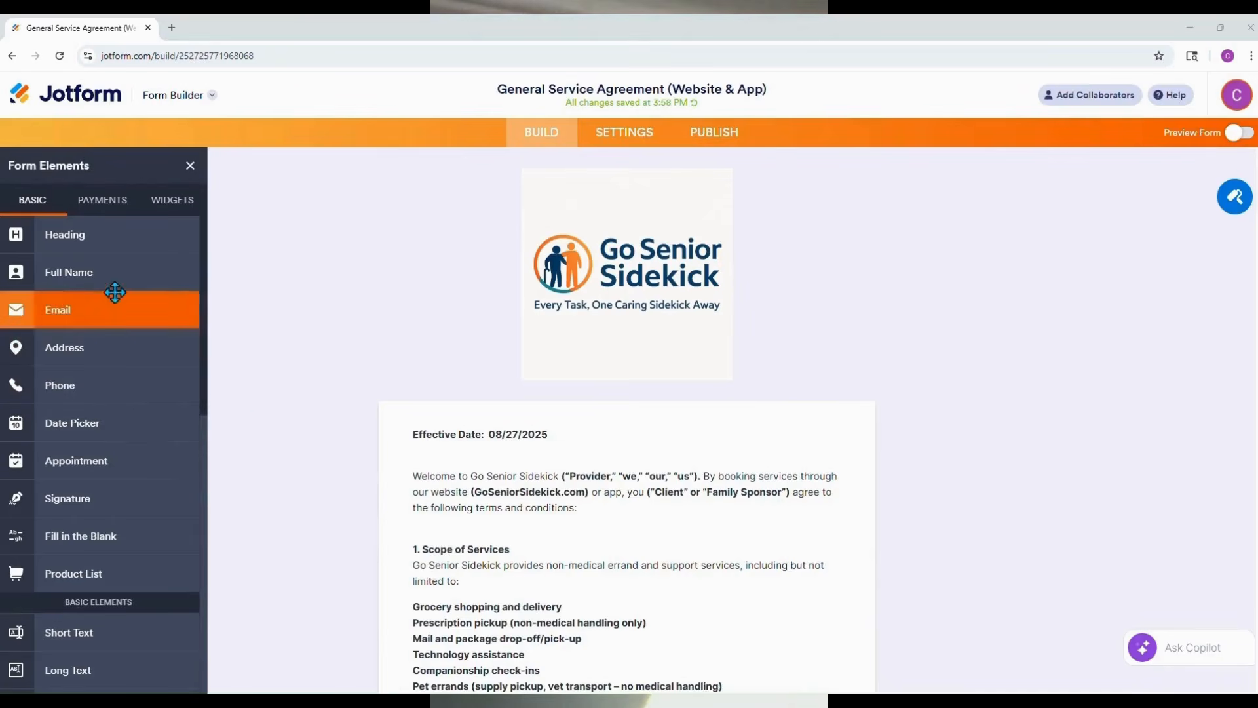
Add a Heading element above the agreement paragraph and title it General Service Agreement (Website & App)
{"action": "left_click_drag", "start_coordinate": [84, 241], "coordinate": [497, 453]}
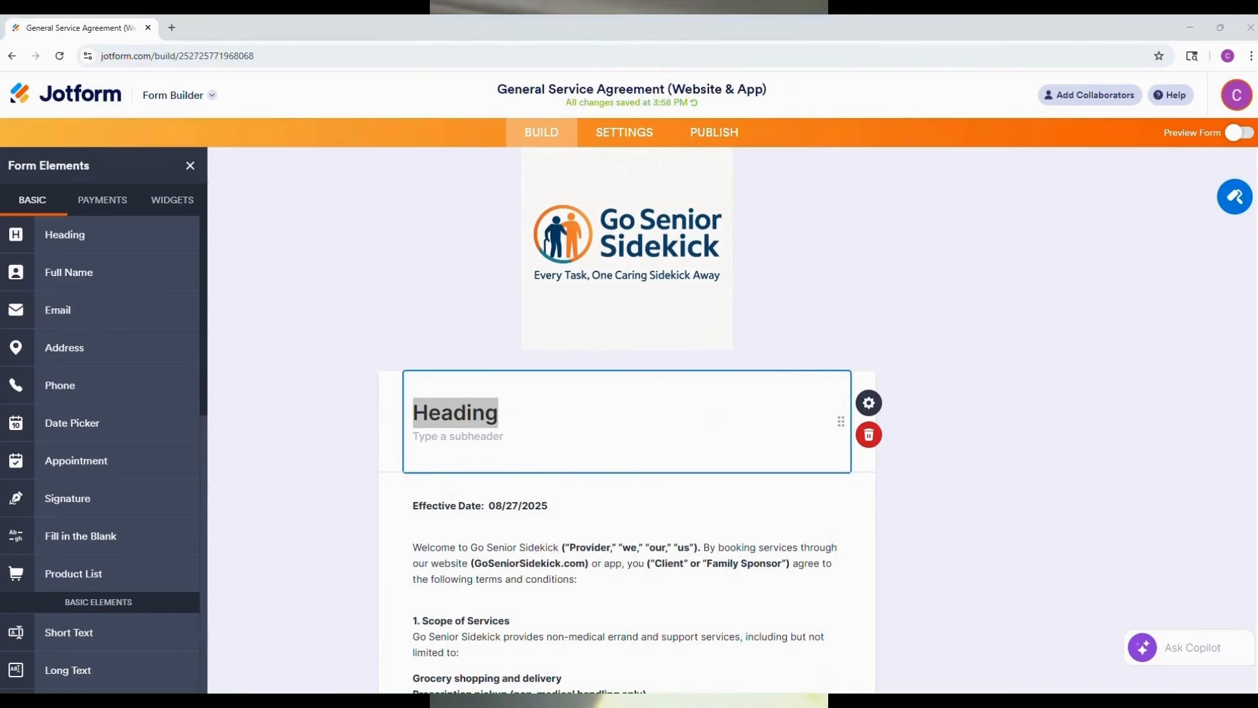
{"action": "left_click_drag", "start_coordinate": [497, 416], "coordinate": [409, 415]}
{"action": "key", "text": "BackSpace"}
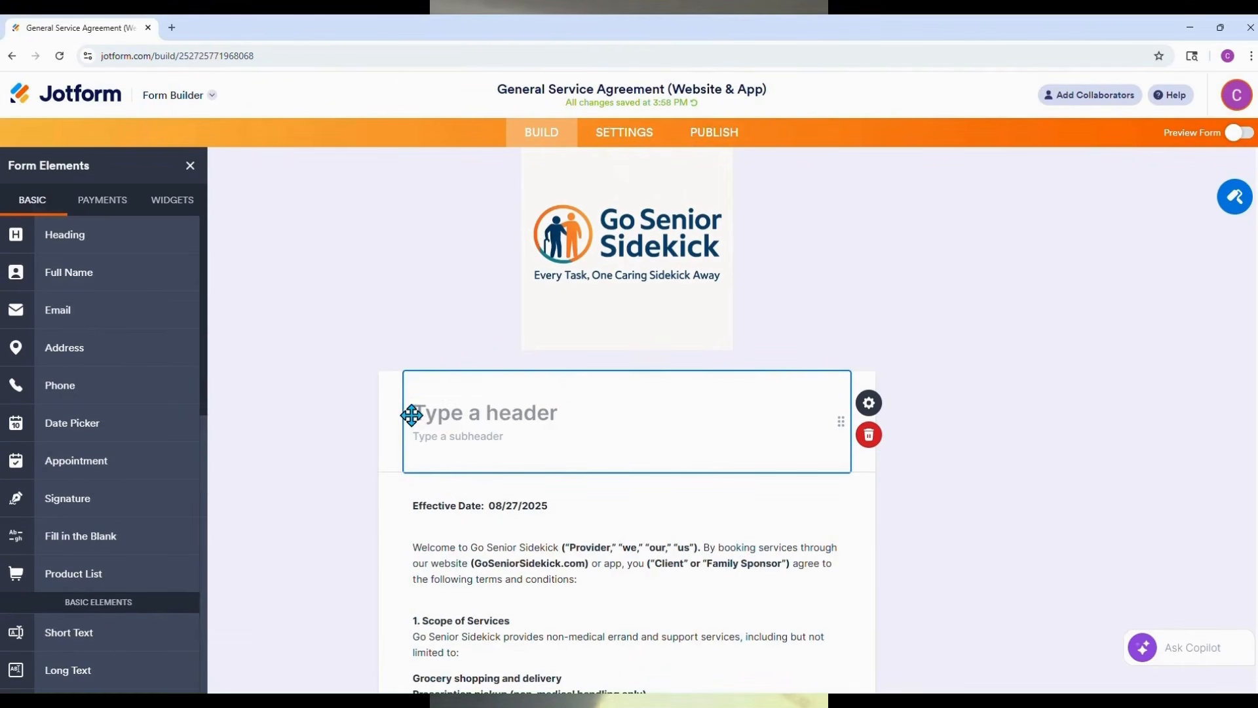
{"action": "type", "text": "General Service Agreement (Website & App)"}
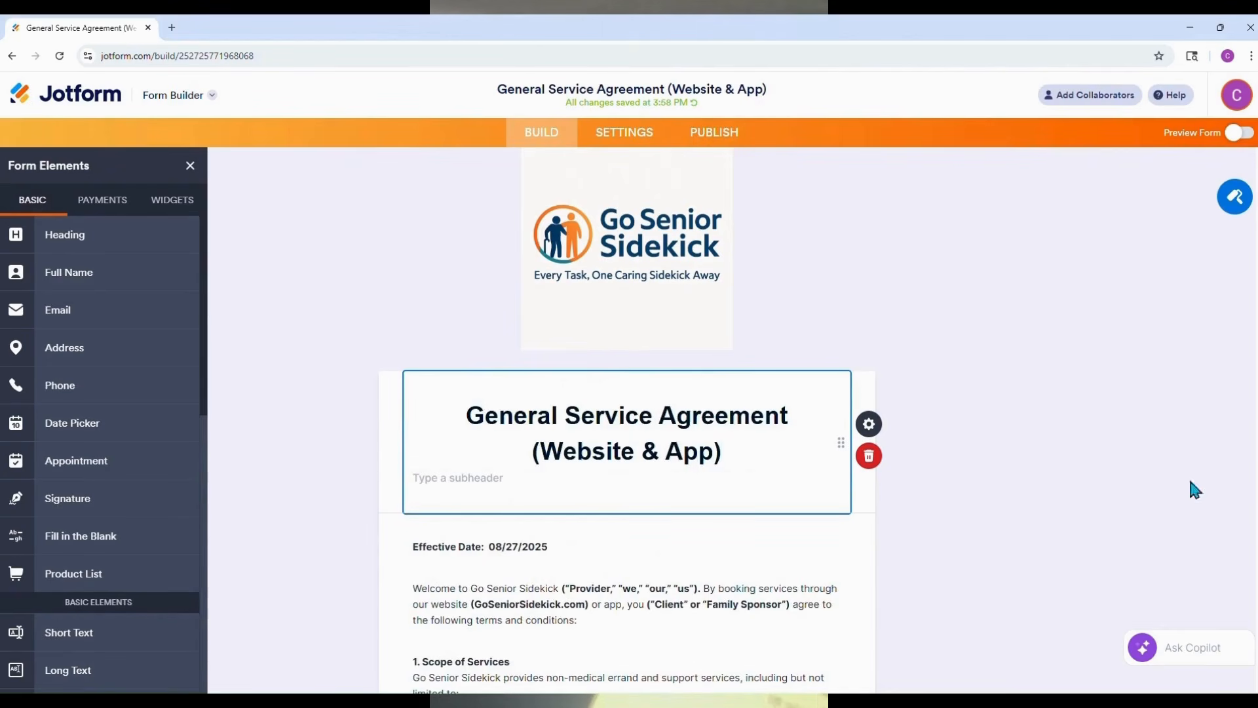
{"action": "left_click", "coordinate": [1150, 454]}
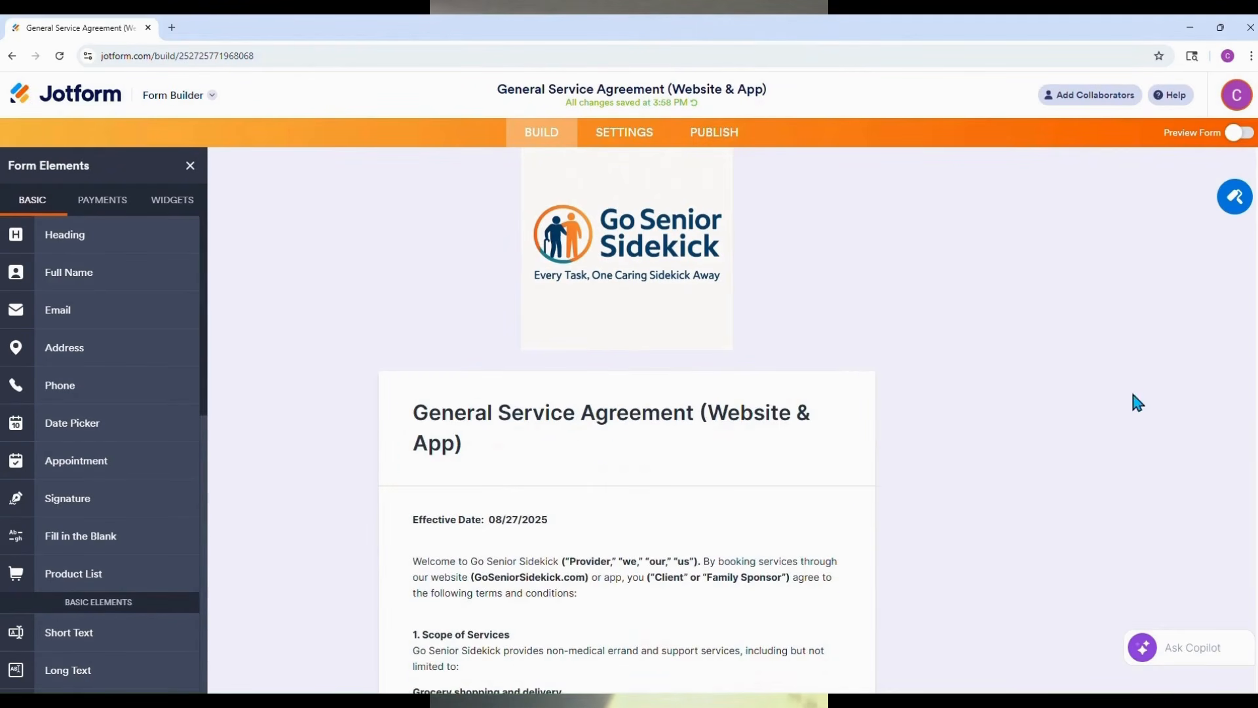
Set the size of the General Service Agreement heading to Default
{"action": "left_click", "coordinate": [631, 455]}
{"action": "left_click", "coordinate": [869, 419]}
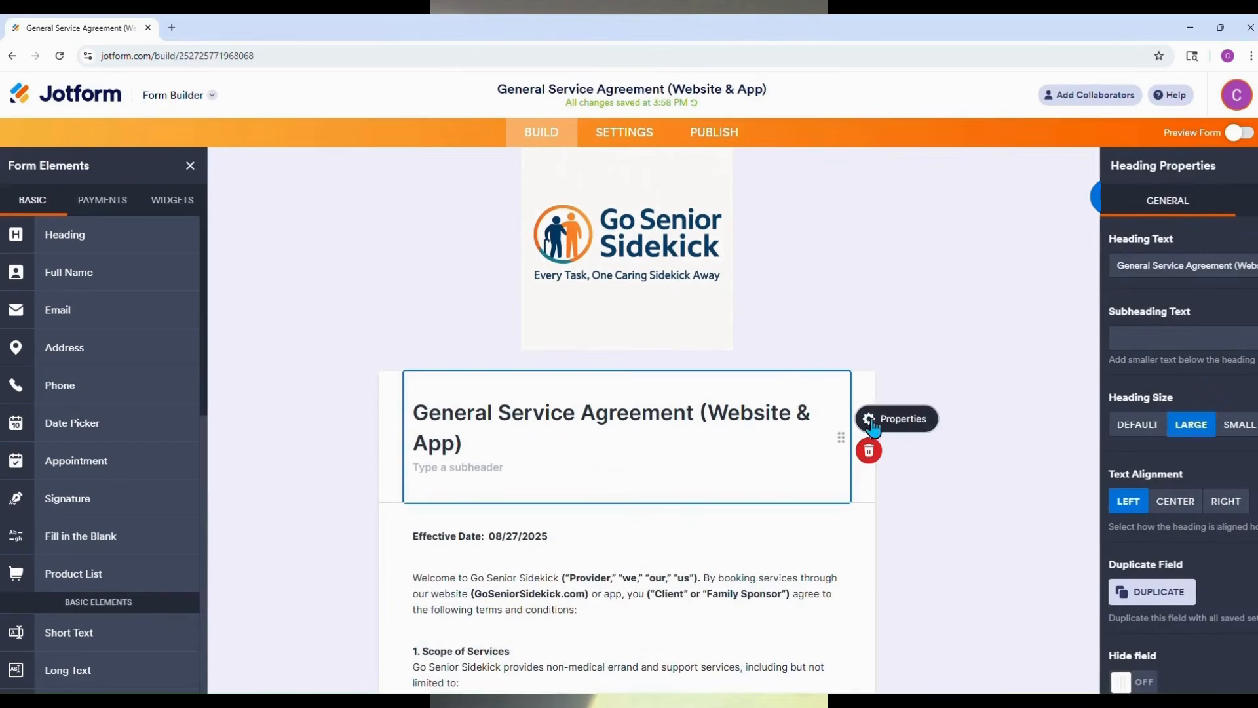
{"action": "left_click", "coordinate": [1025, 426]}
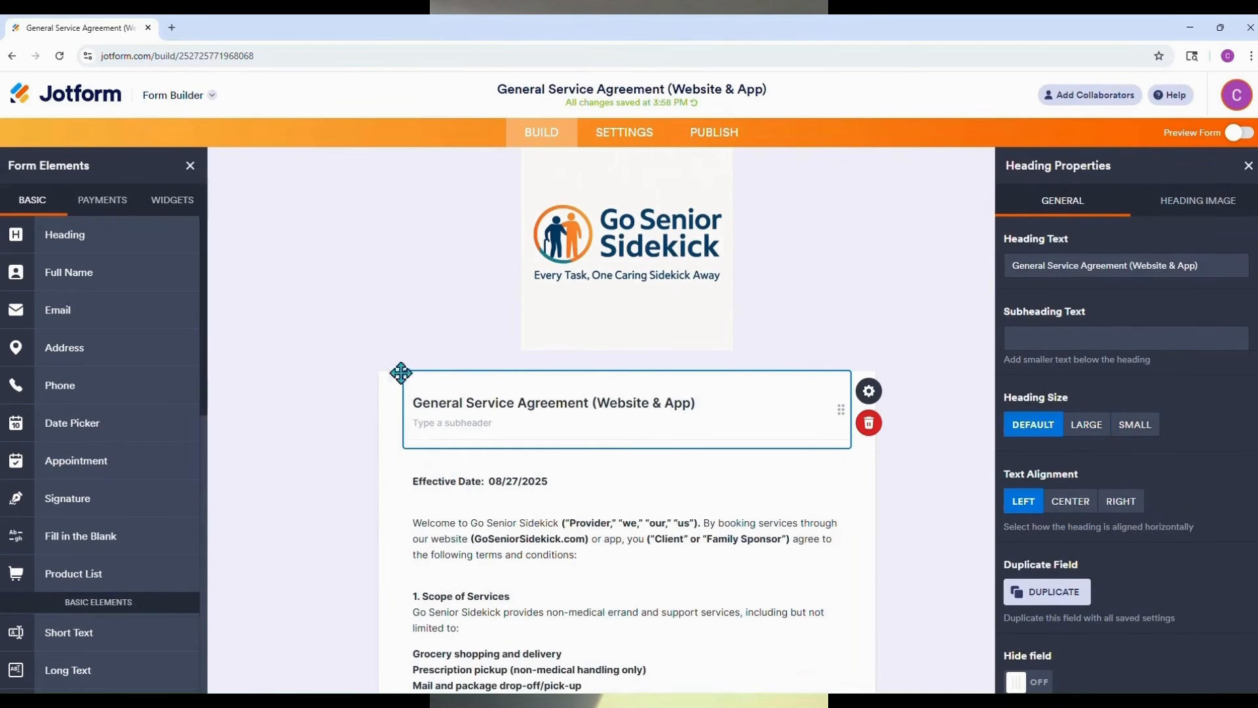
{"action": "left_click", "coordinate": [342, 354]}
Make the form's logo slightly smaller and set its alignment to left
{"action": "left_click", "coordinate": [651, 303]}
{"action": "left_click_drag", "start_coordinate": [1096, 404], "coordinate": [1081, 407]}
{"action": "left_click", "coordinate": [1021, 487]}
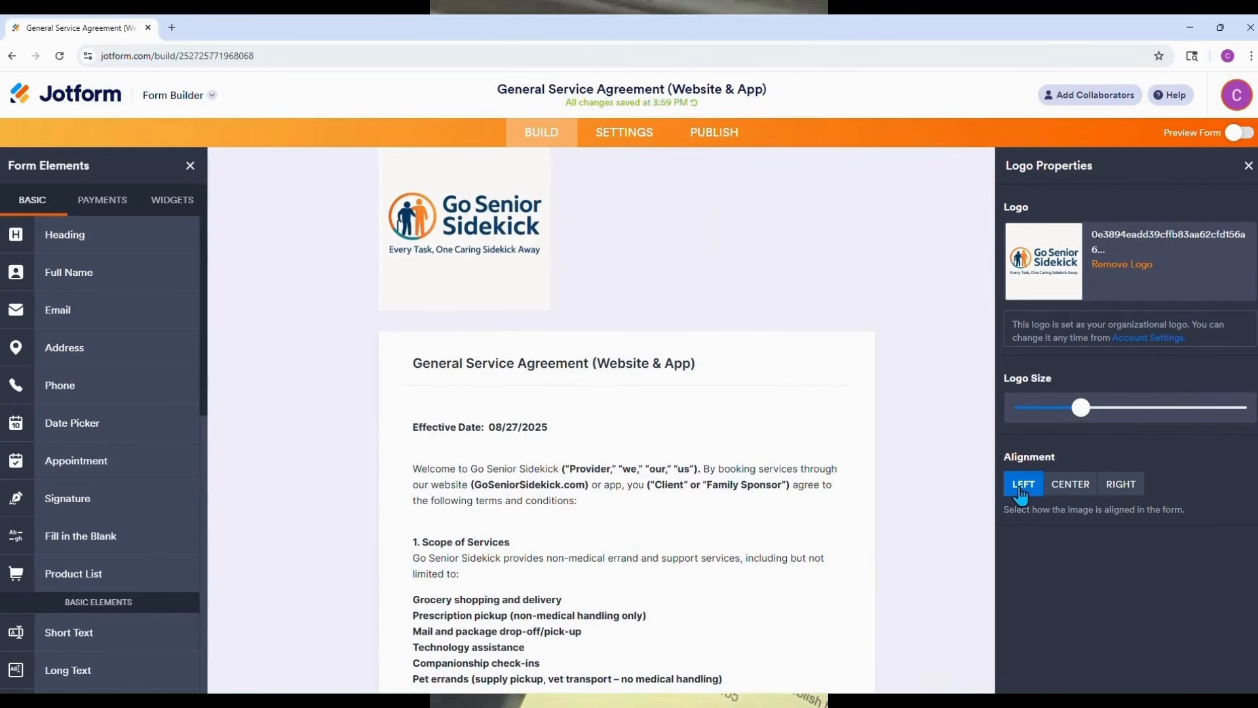
{"action": "left_click", "coordinate": [1249, 166]}
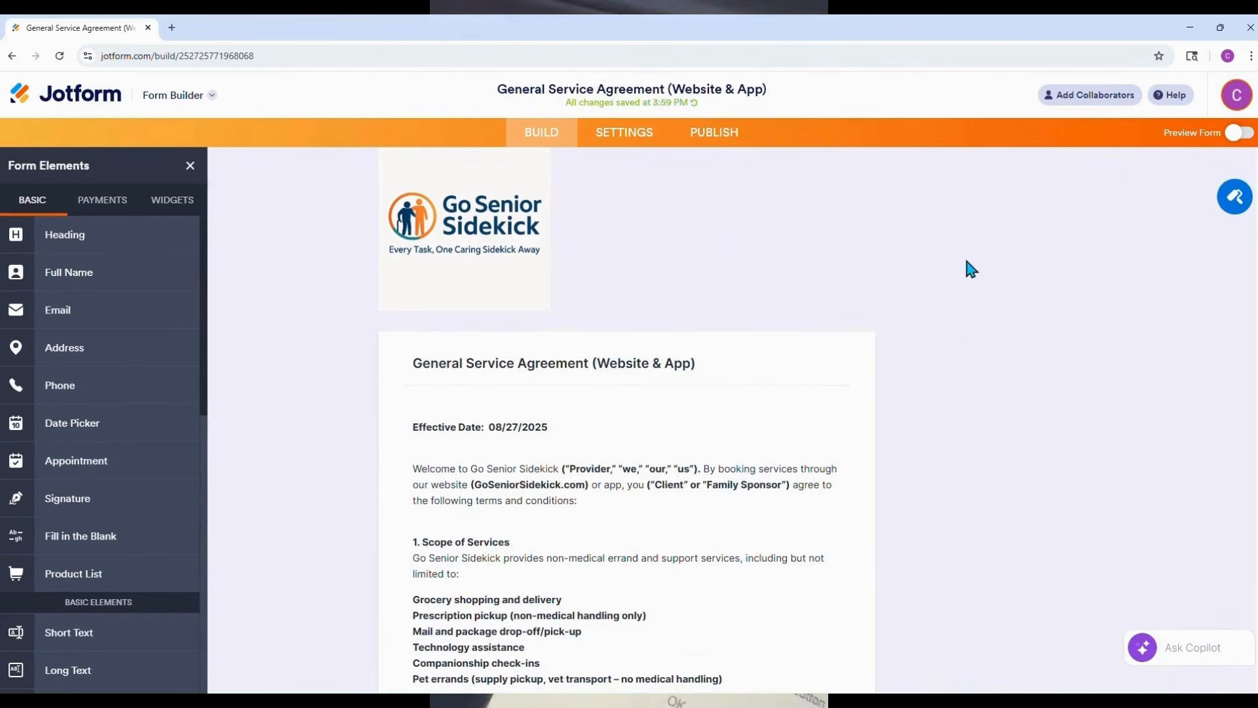
Preview the form in the desktop layout and review it from the logo down to the choice question and date
{"action": "scroll", "coordinate": [736, 406], "scroll_direction": "down", "scroll_amount": 5}
{"action": "scroll", "coordinate": [734, 399], "scroll_direction": "down", "scroll_amount": 10}
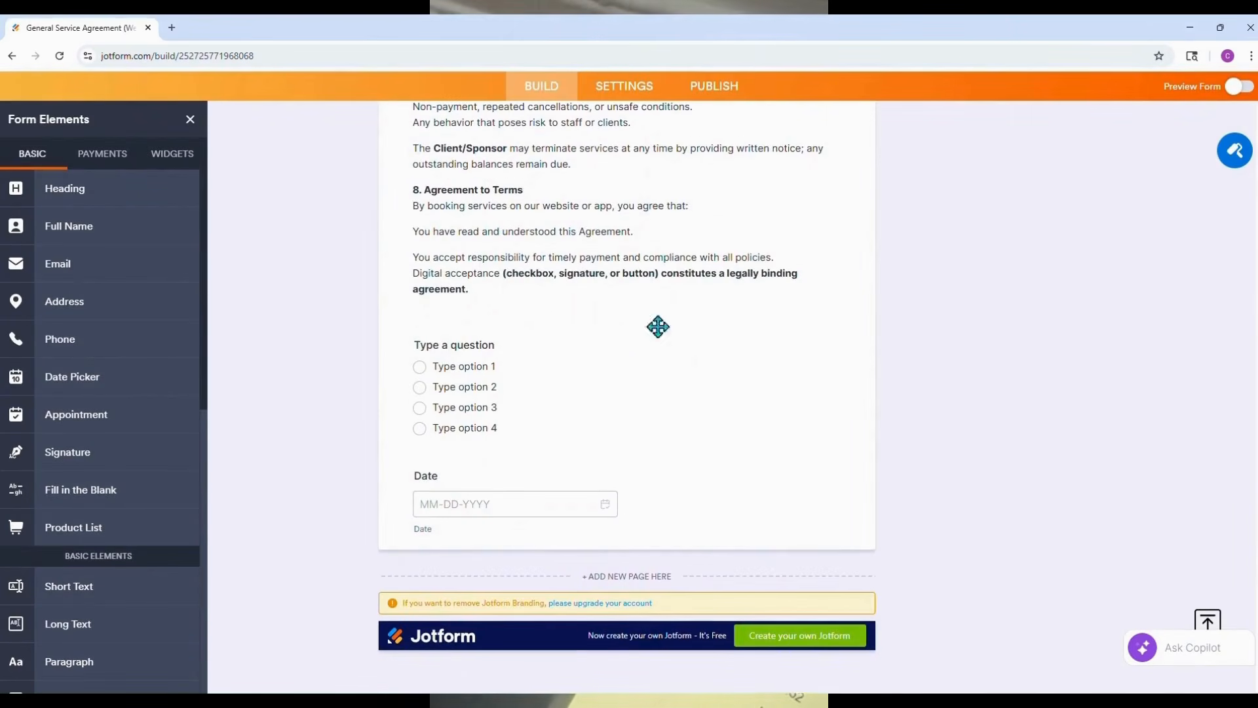
{"action": "left_click", "coordinate": [717, 96]}
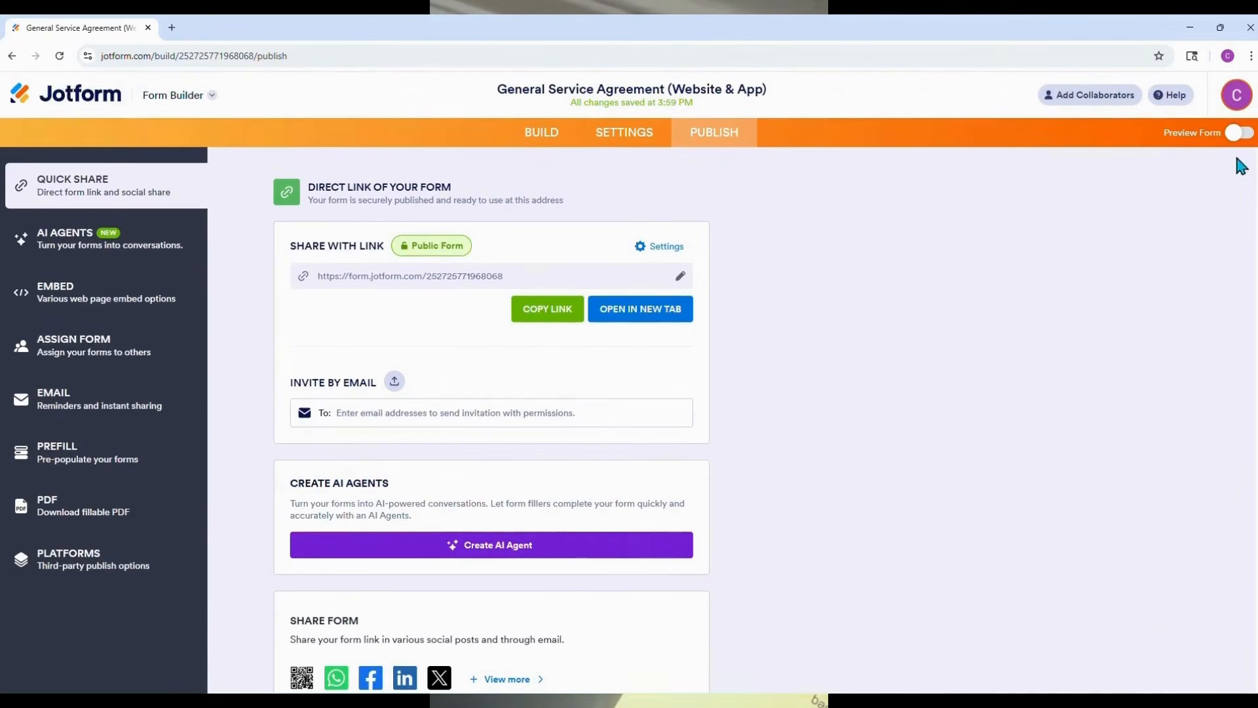
{"action": "left_click", "coordinate": [1237, 134]}
{"action": "scroll", "coordinate": [924, 256], "scroll_direction": "down", "scroll_amount": 4}
{"action": "scroll", "coordinate": [963, 264], "scroll_direction": "down", "scroll_amount": 6}
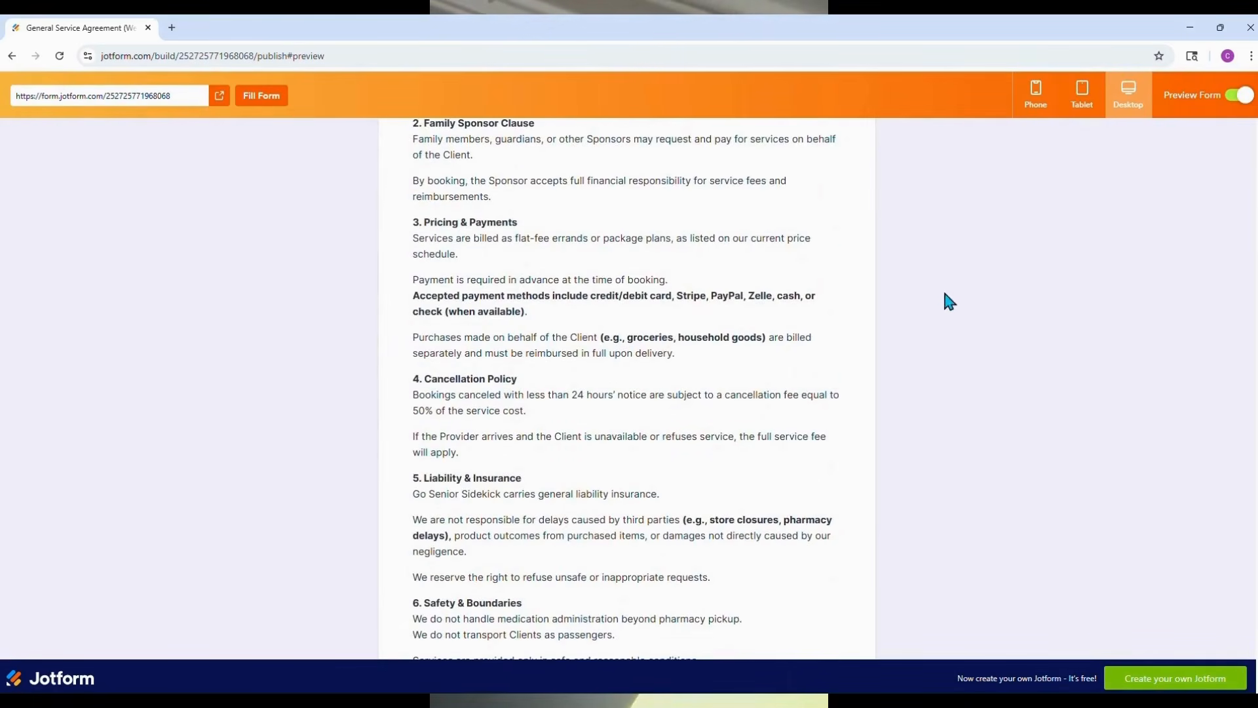
{"action": "scroll", "coordinate": [815, 275], "scroll_direction": "down", "scroll_amount": 7}
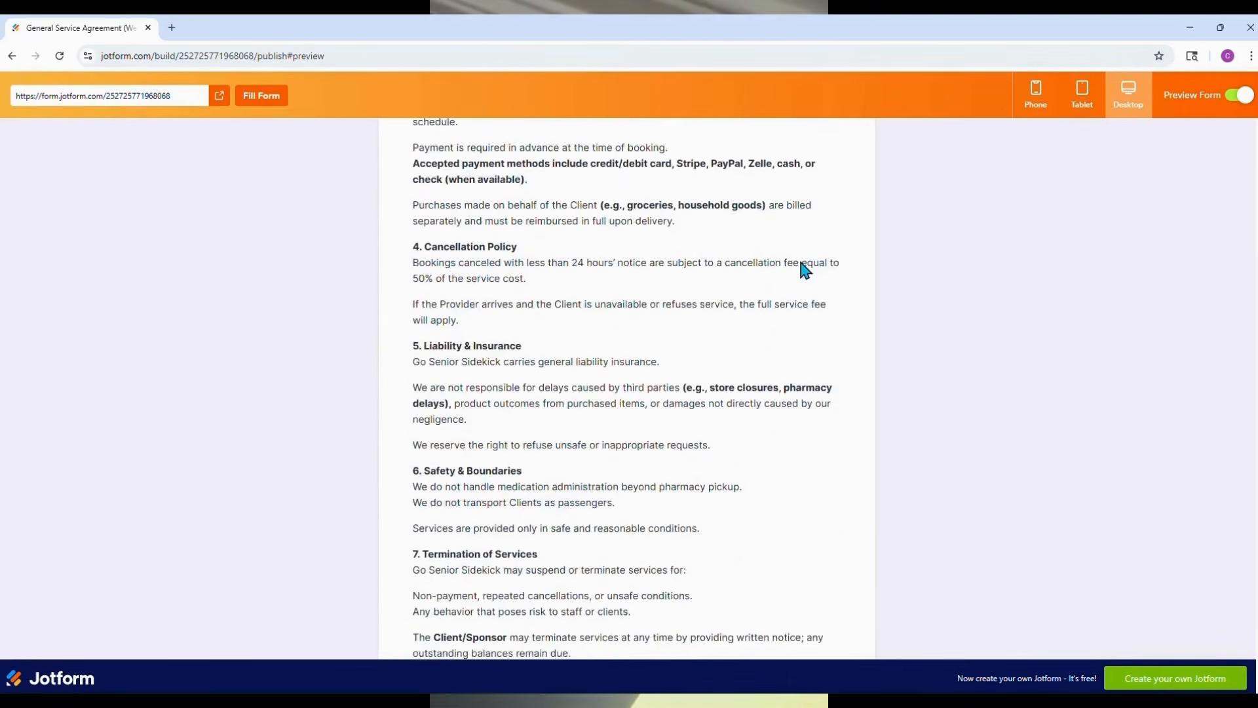
{"action": "scroll", "coordinate": [819, 285], "scroll_direction": "down", "scroll_amount": 3}
{"action": "scroll", "coordinate": [819, 285], "scroll_direction": "up", "scroll_amount": 8}
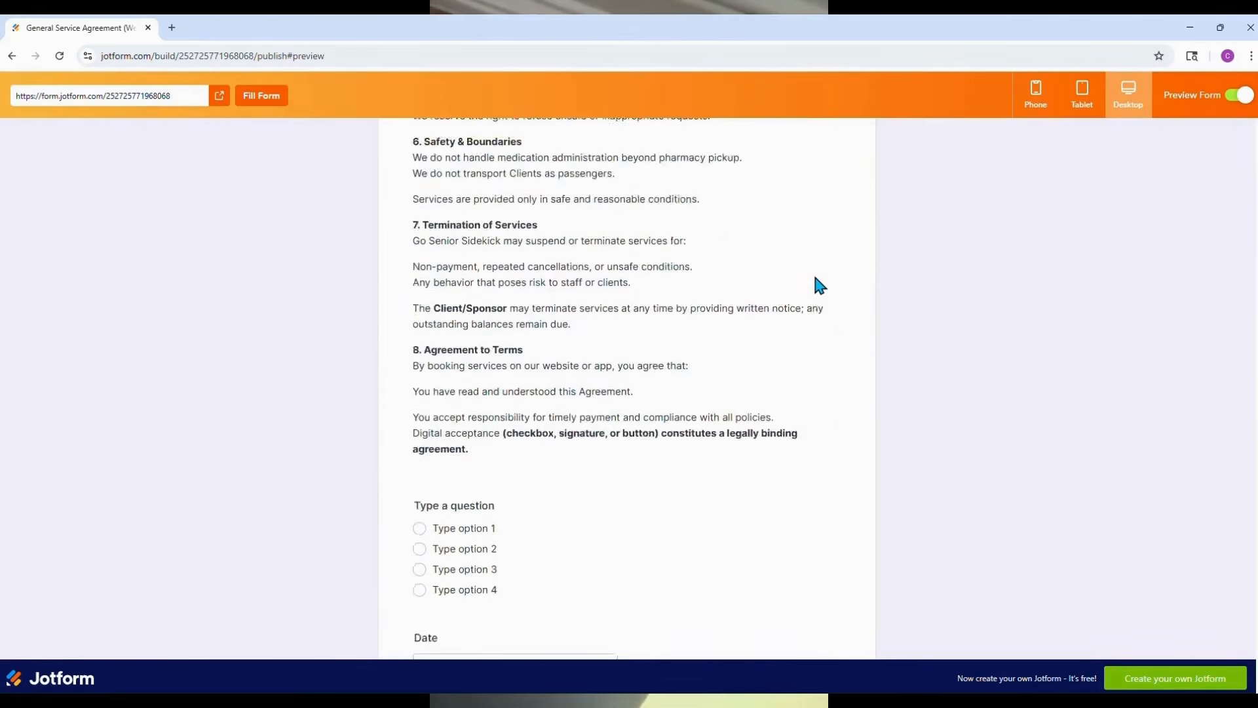
{"action": "scroll", "coordinate": [818, 283], "scroll_direction": "up", "scroll_amount": 12}
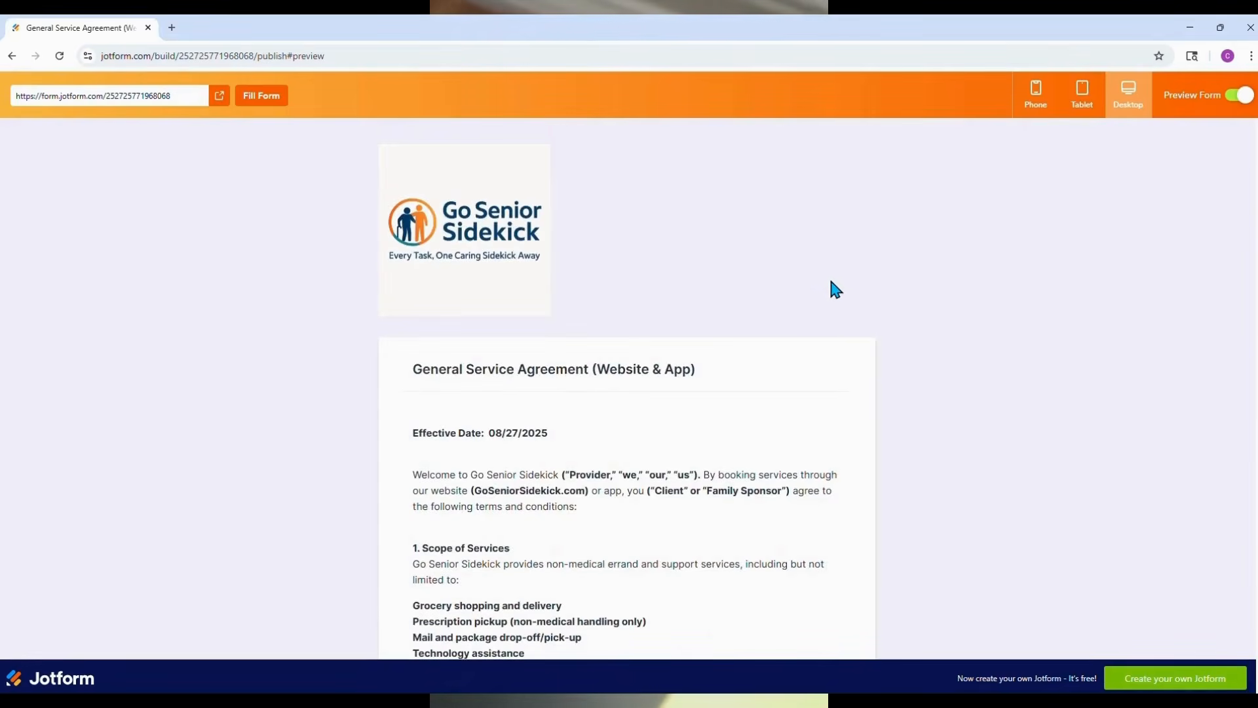
{"action": "left_click", "coordinate": [1243, 98]}
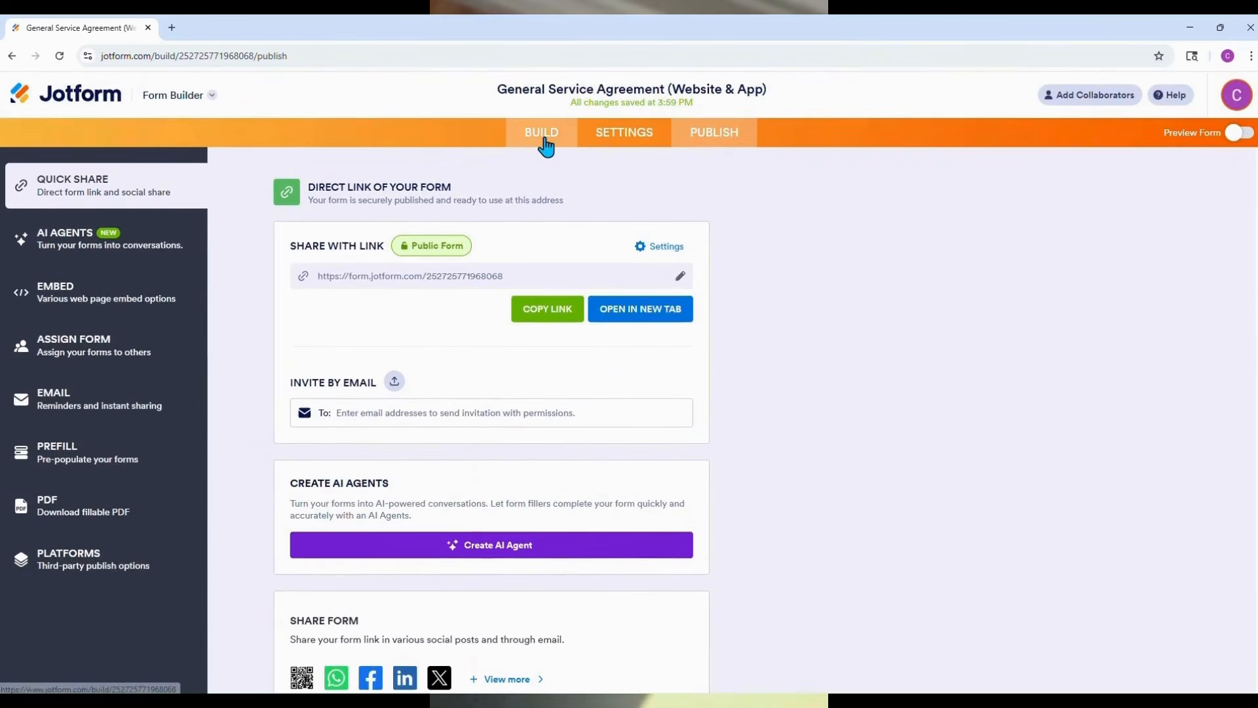
Replace the Acknowledgement of Terms options with the single option: "I have read and agree to the Go Senior Sidekick Service Agreement." (required before booking)
{"action": "left_click", "coordinate": [542, 133]}
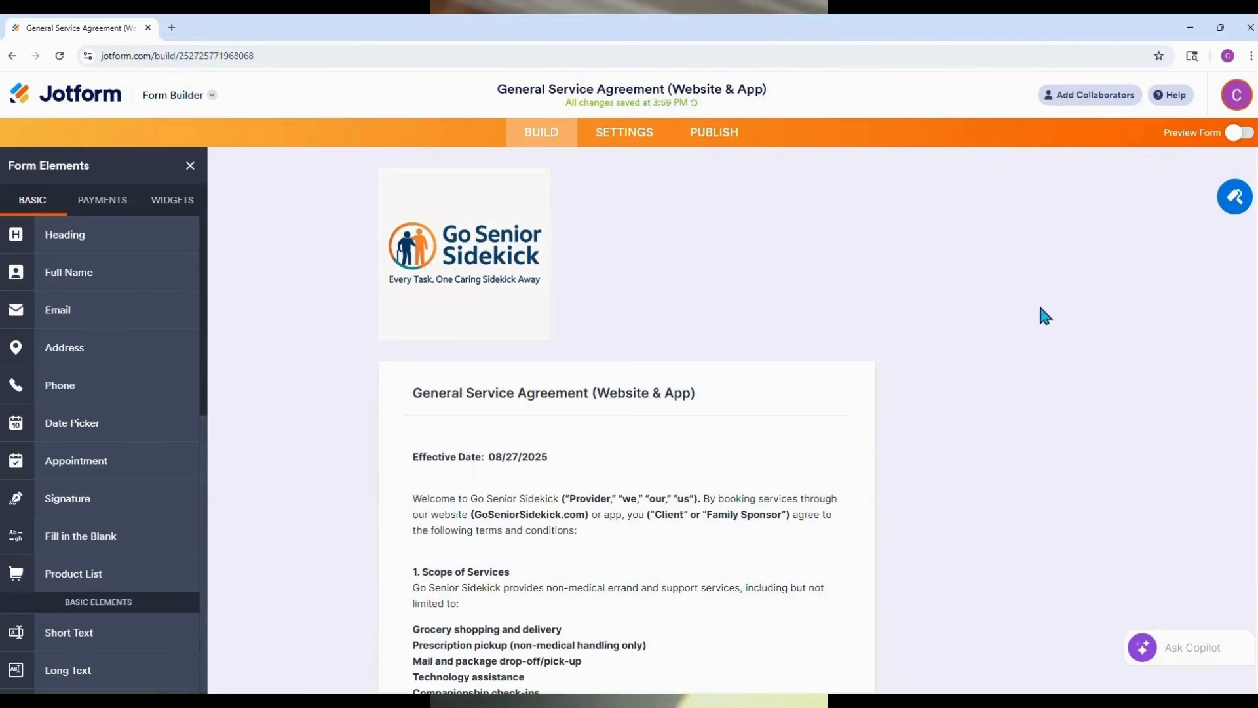
{"action": "scroll", "coordinate": [1044, 316], "scroll_direction": "down", "scroll_amount": 20}
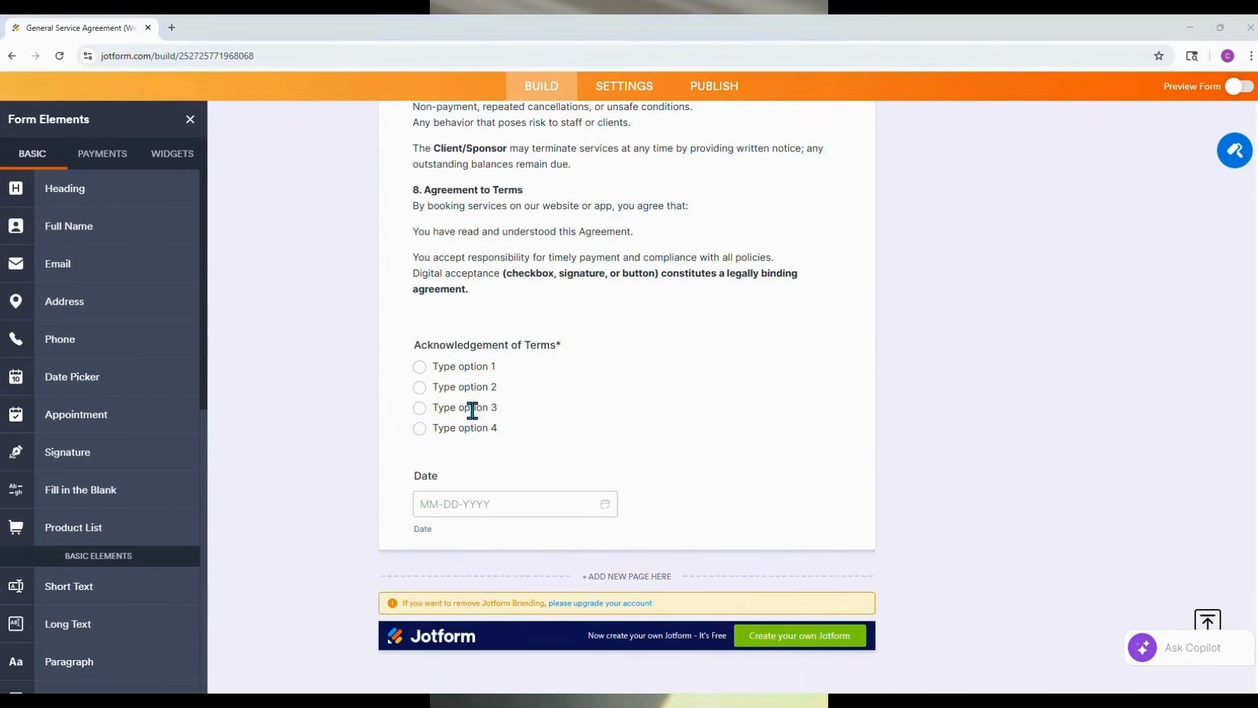
{"action": "left_click", "coordinate": [525, 413]}
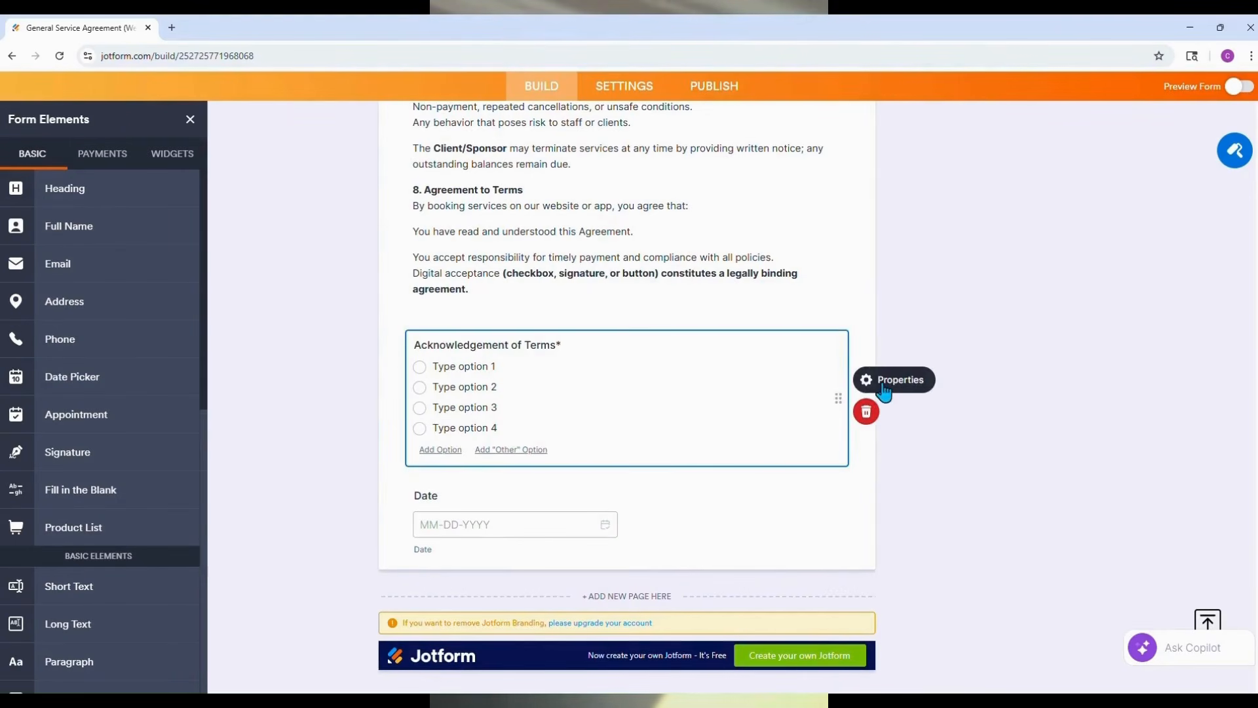
{"action": "left_click", "coordinate": [882, 385]}
{"action": "left_click", "coordinate": [1095, 164]}
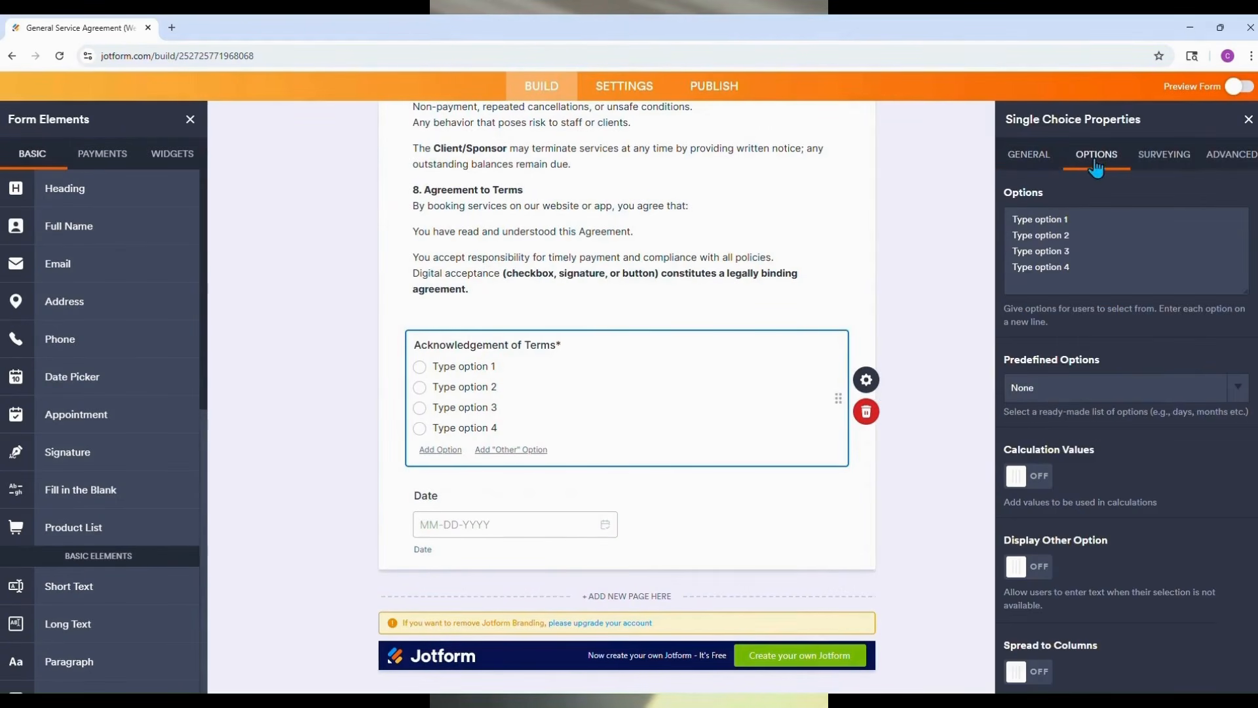
{"action": "left_click_drag", "start_coordinate": [1095, 260], "coordinate": [1008, 213]}
{"action": "key", "text": "BackSpace"}
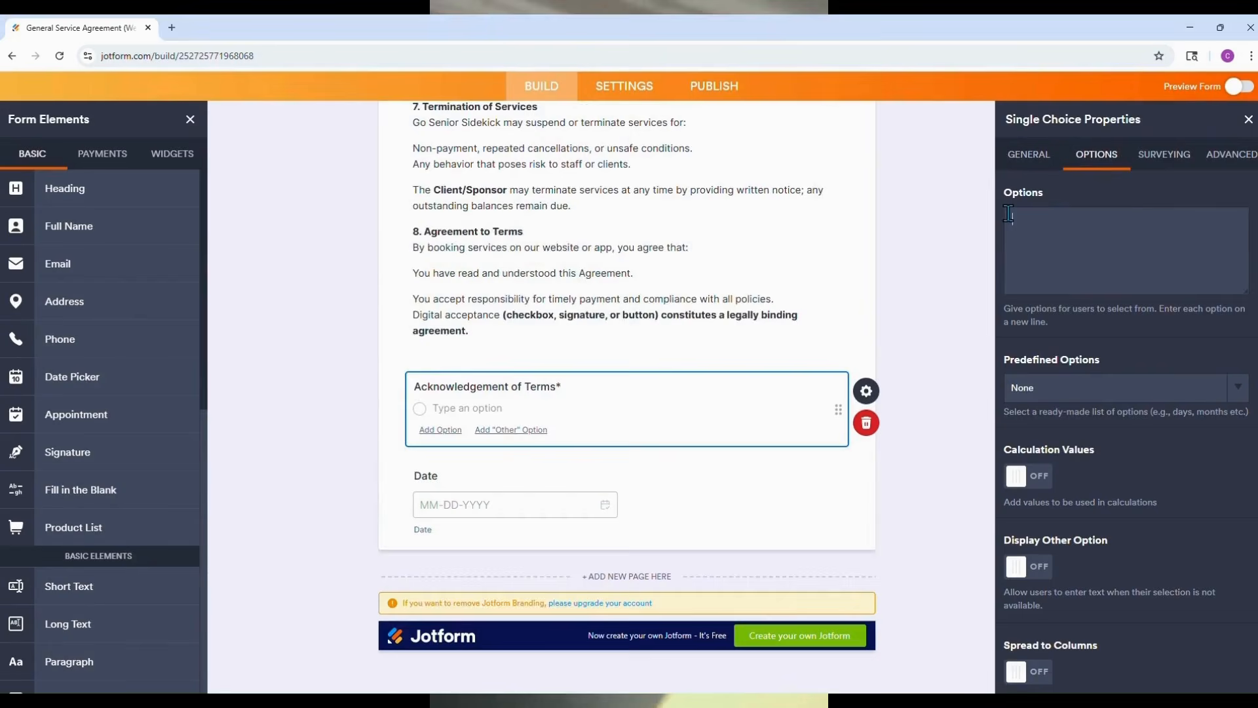
{"action": "type", "text": "\"I have read and agree to the Go Senior Sidekick Service Agreement.\" (required before booking)"}
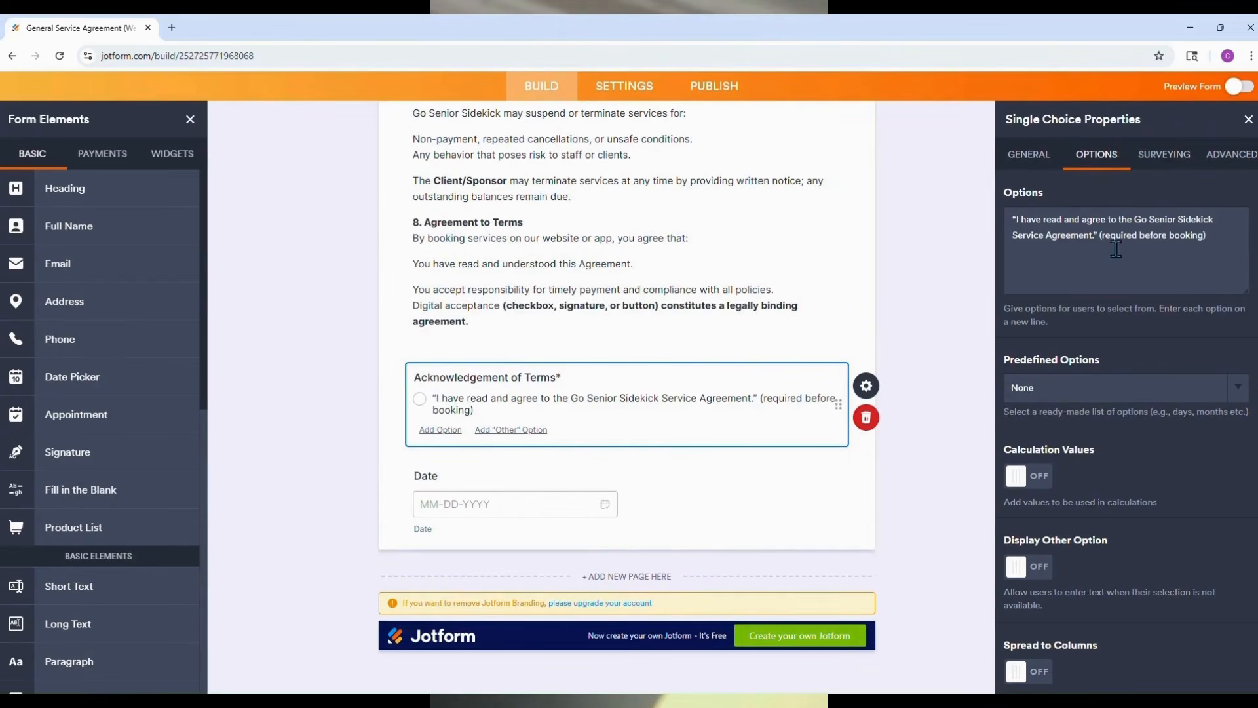
{"action": "left_click", "coordinate": [1249, 119]}
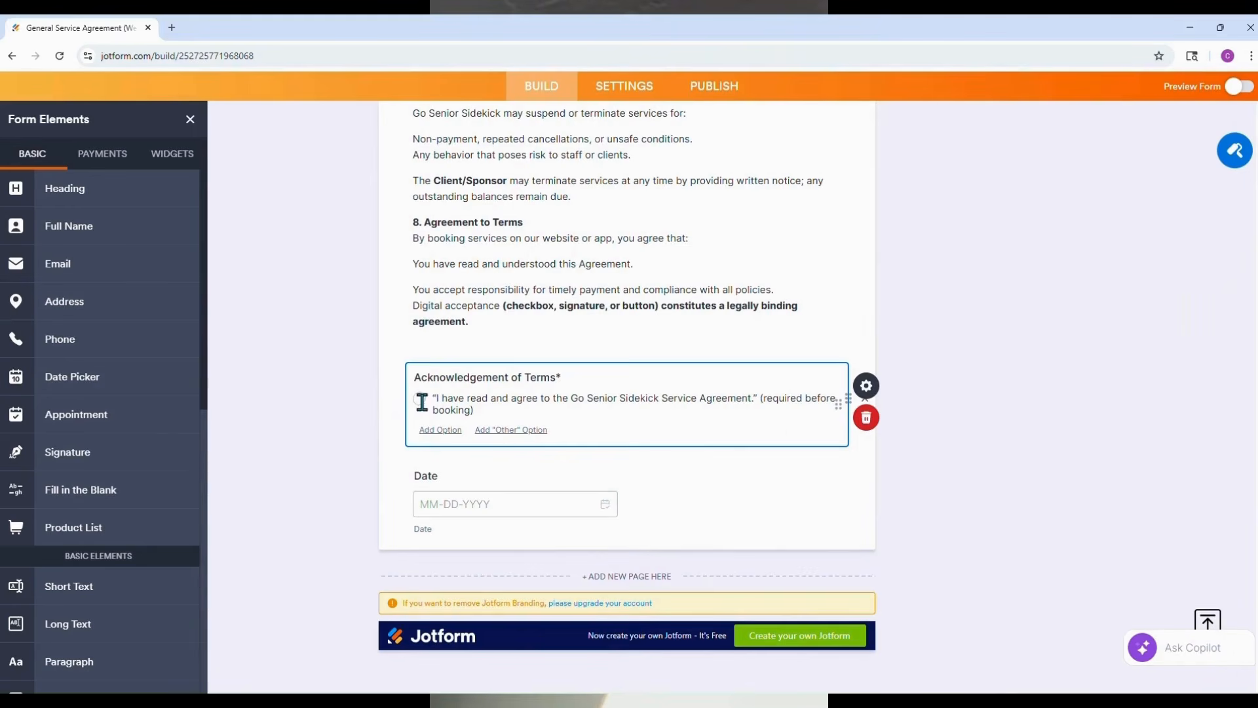
{"action": "left_click", "coordinate": [324, 418]}
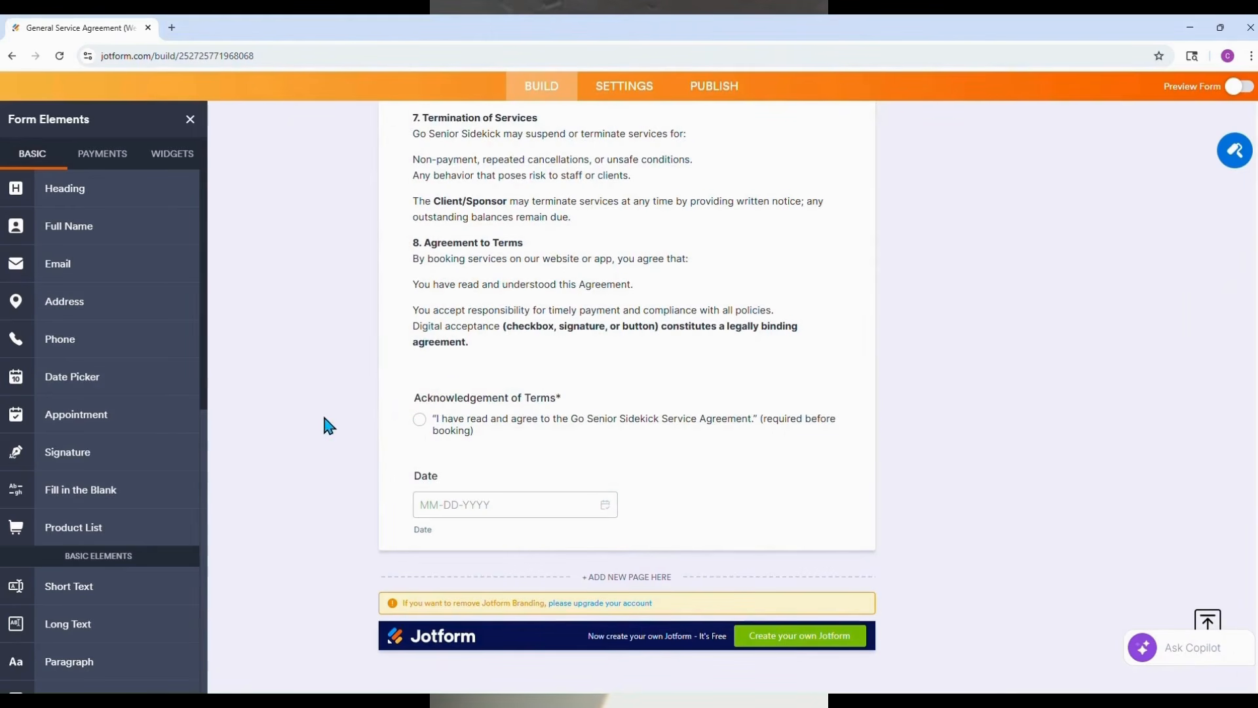
Make the Date field required and set its default date to Current
{"action": "left_click", "coordinate": [461, 503]}
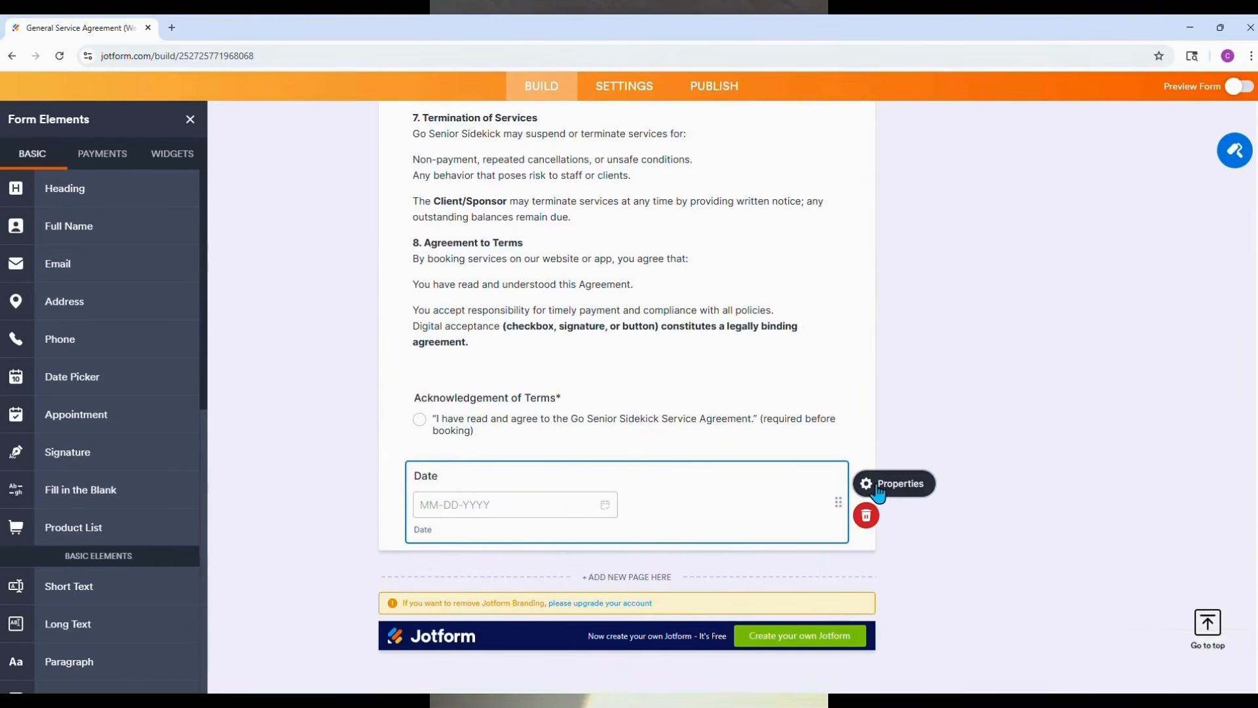
{"action": "left_click", "coordinate": [866, 483]}
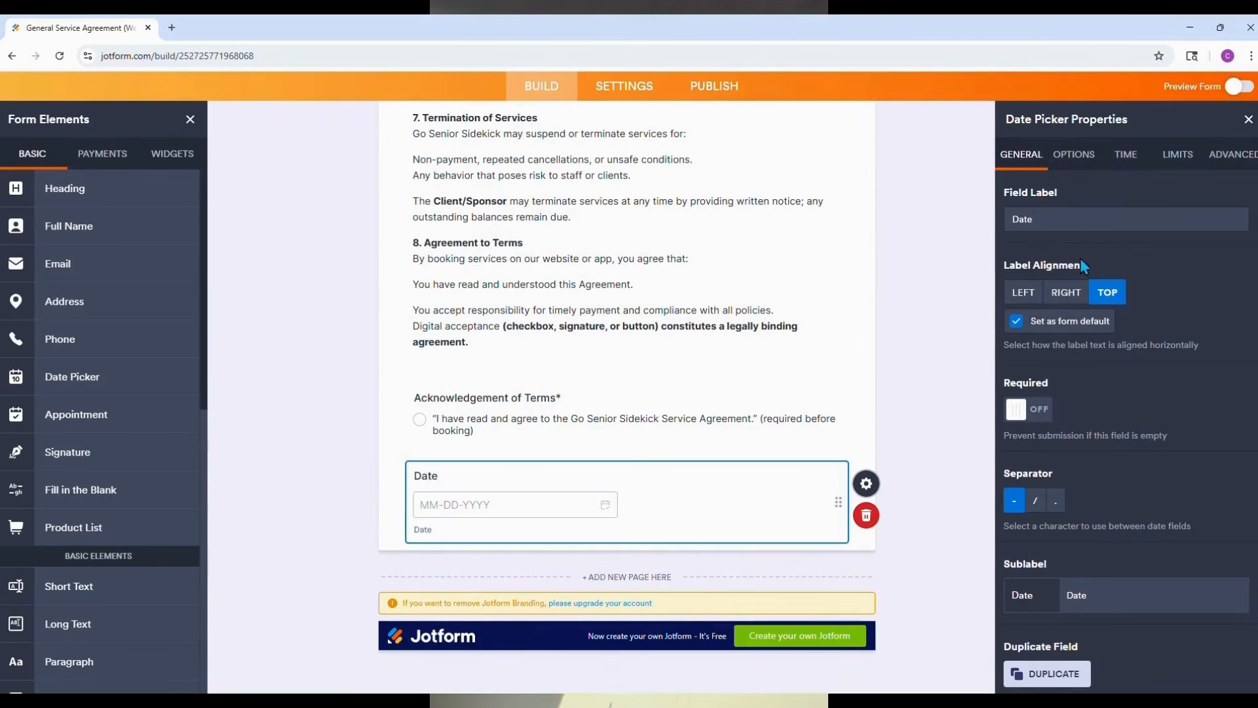
{"action": "scroll", "coordinate": [1084, 265], "scroll_direction": "down", "scroll_amount": 1}
{"action": "left_click", "coordinate": [1015, 382]}
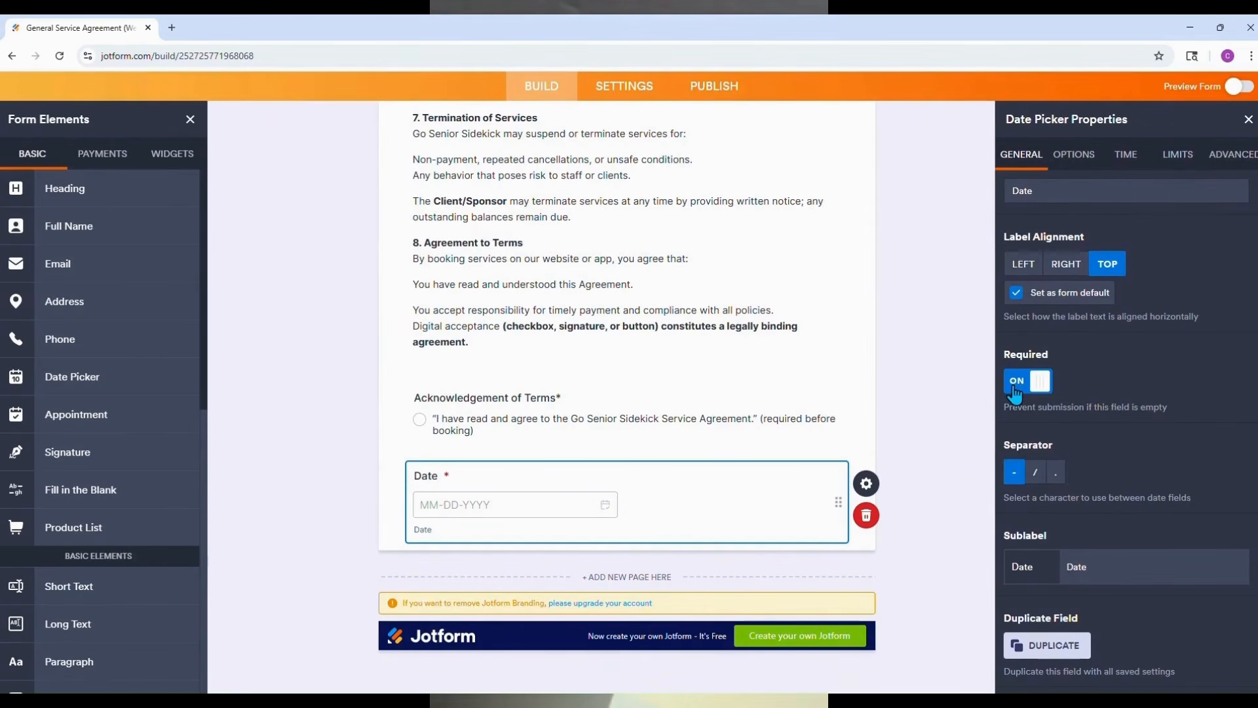
{"action": "left_click", "coordinate": [1075, 156]}
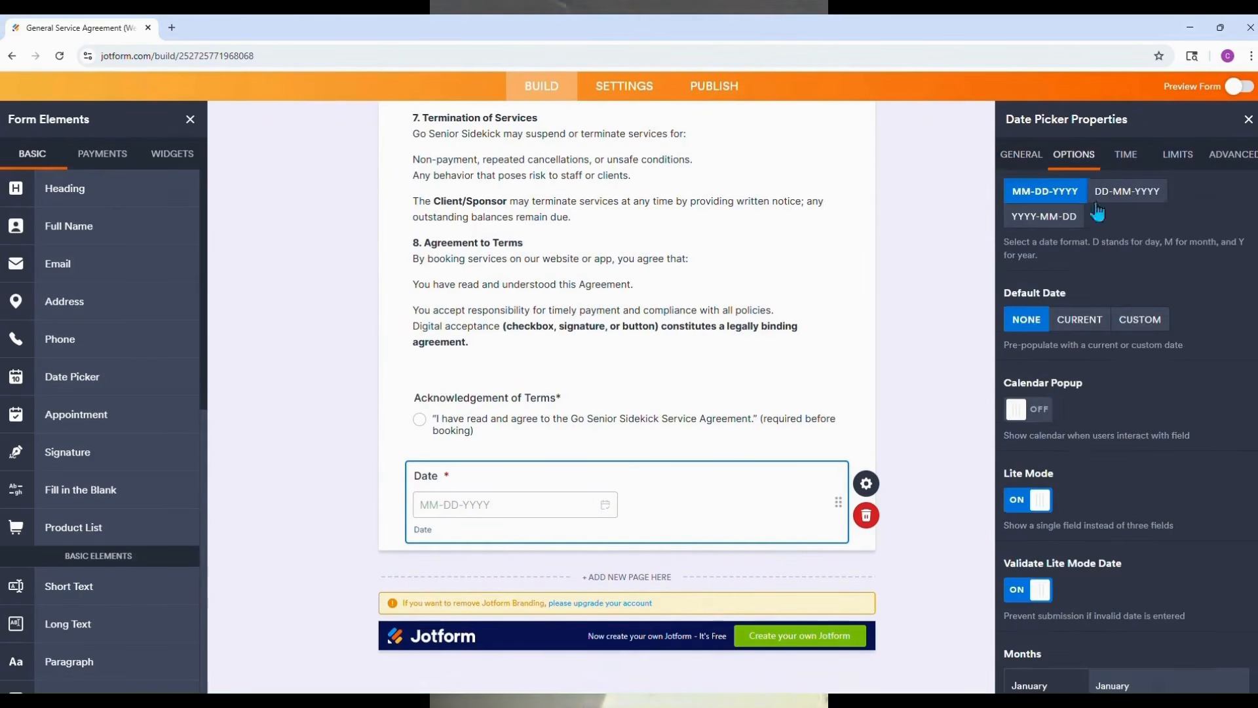
{"action": "left_click", "coordinate": [1071, 328]}
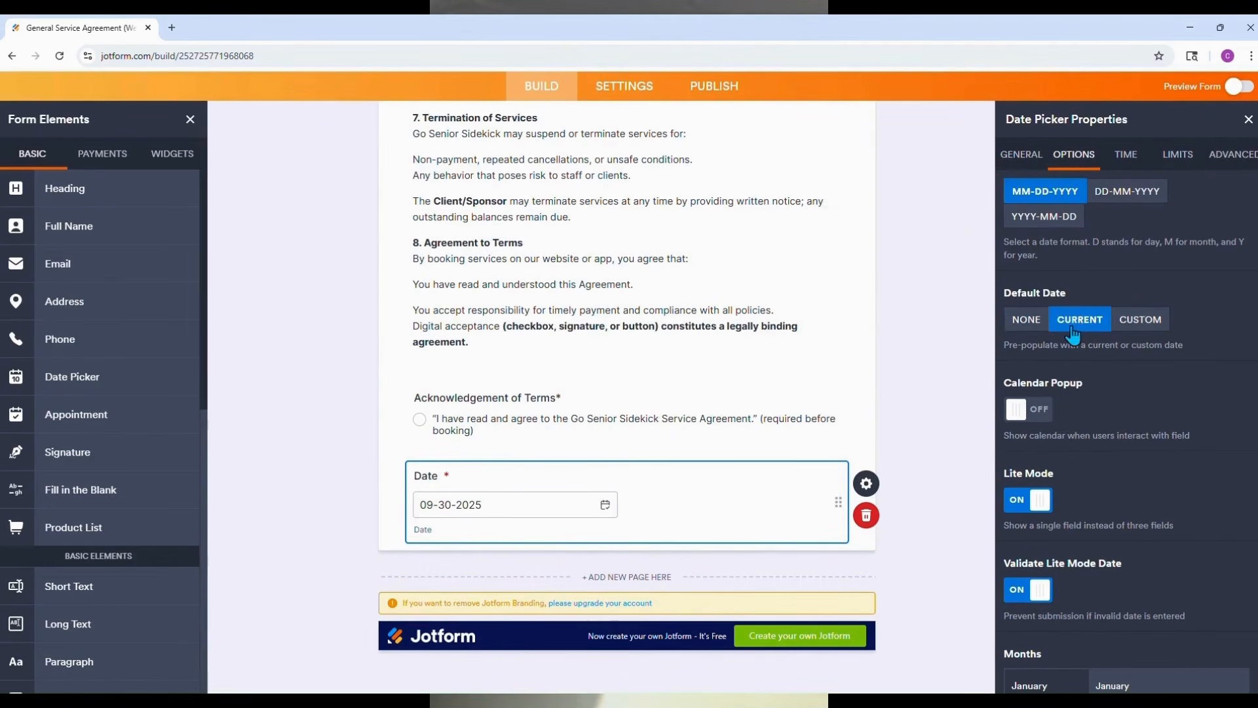
{"action": "left_click", "coordinate": [964, 306]}
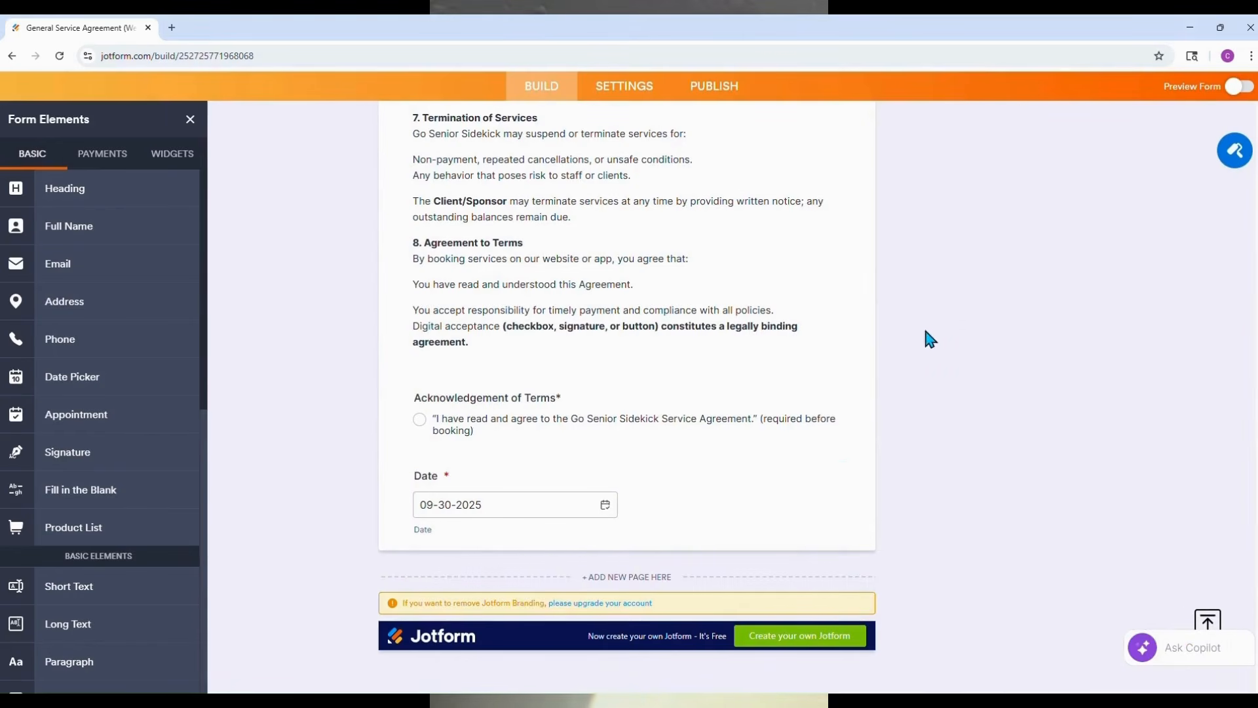
Preview the form and check how the logo and heading look in the phone layout
{"action": "left_click", "coordinate": [707, 98]}
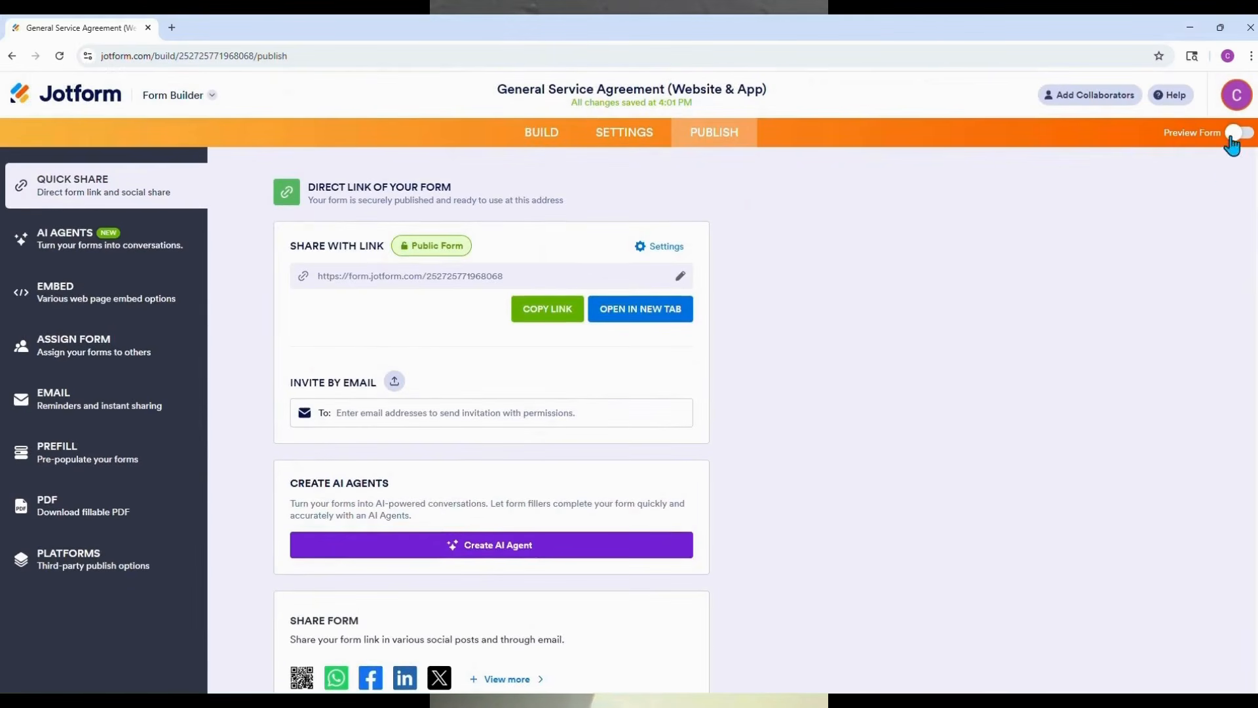
{"action": "left_click", "coordinate": [1234, 133]}
{"action": "scroll", "coordinate": [725, 275], "scroll_direction": "down", "scroll_amount": 2}
{"action": "scroll", "coordinate": [728, 279], "scroll_direction": "down", "scroll_amount": 1}
{"action": "scroll", "coordinate": [795, 273], "scroll_direction": "up", "scroll_amount": 3}
{"action": "left_click", "coordinate": [1033, 98]}
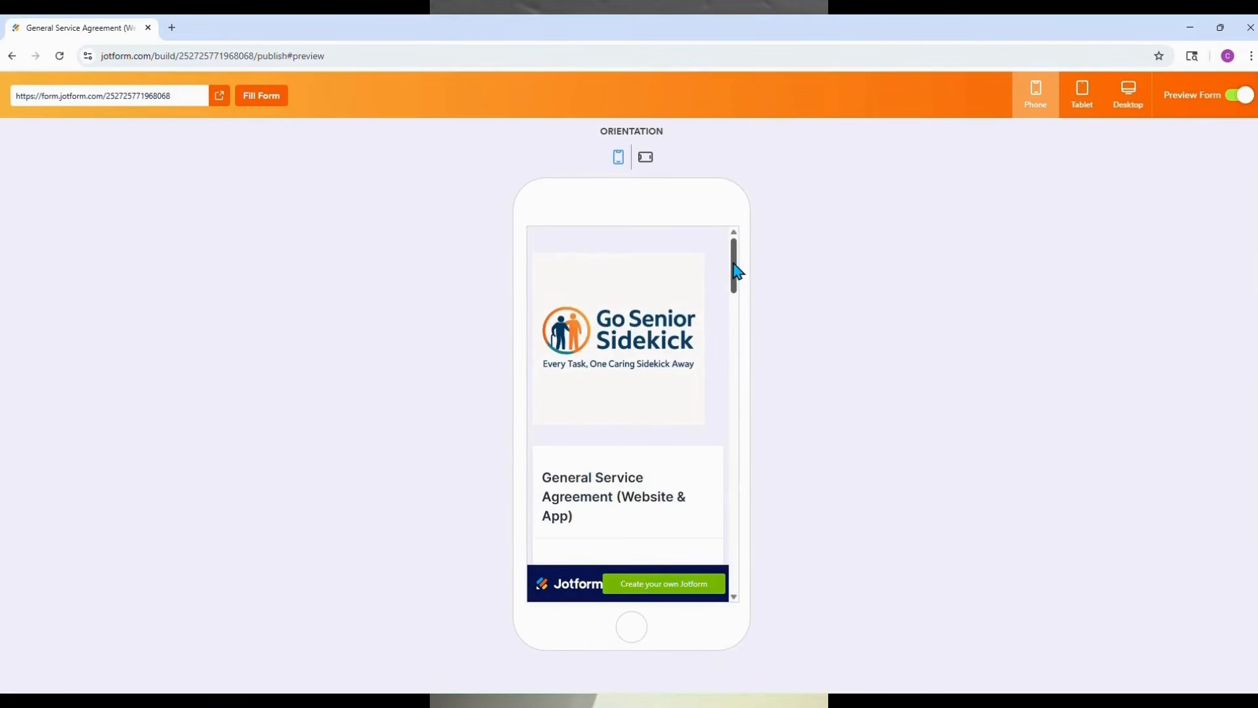
{"action": "scroll", "coordinate": [734, 271], "scroll_direction": "down", "scroll_amount": 2}
{"action": "scroll", "coordinate": [728, 269], "scroll_direction": "up", "scroll_amount": 1}
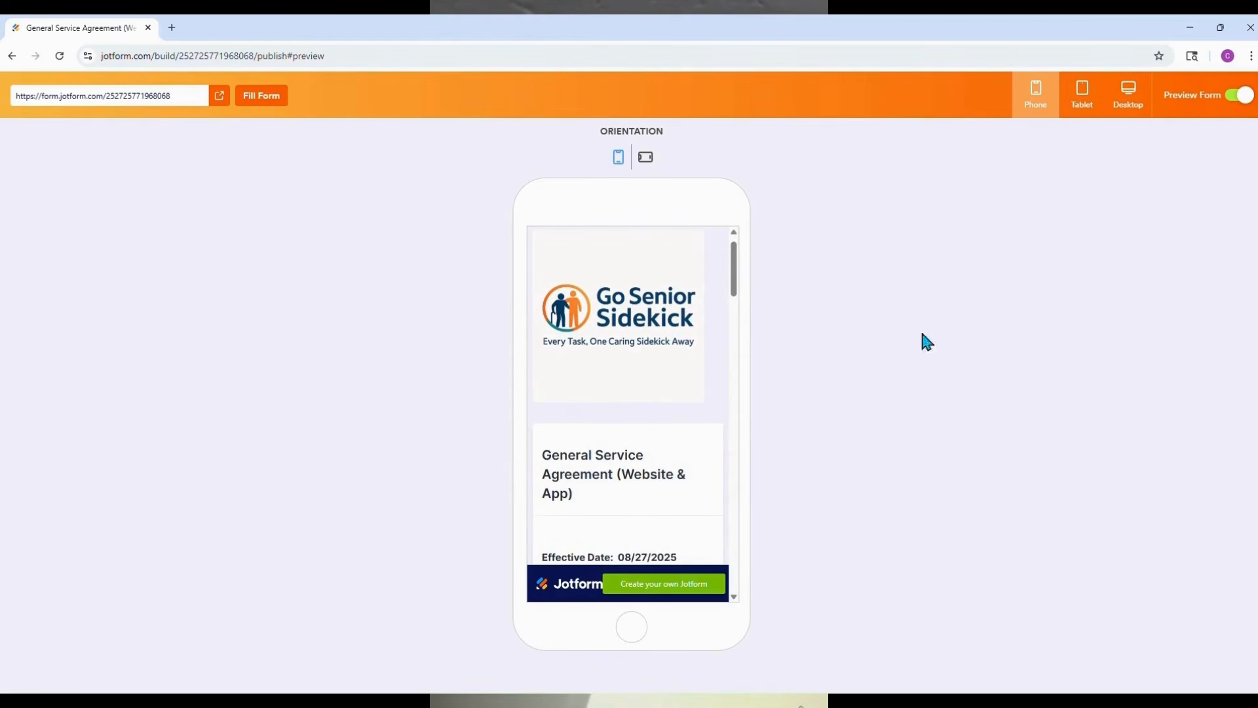
{"action": "left_click", "coordinate": [1237, 108]}
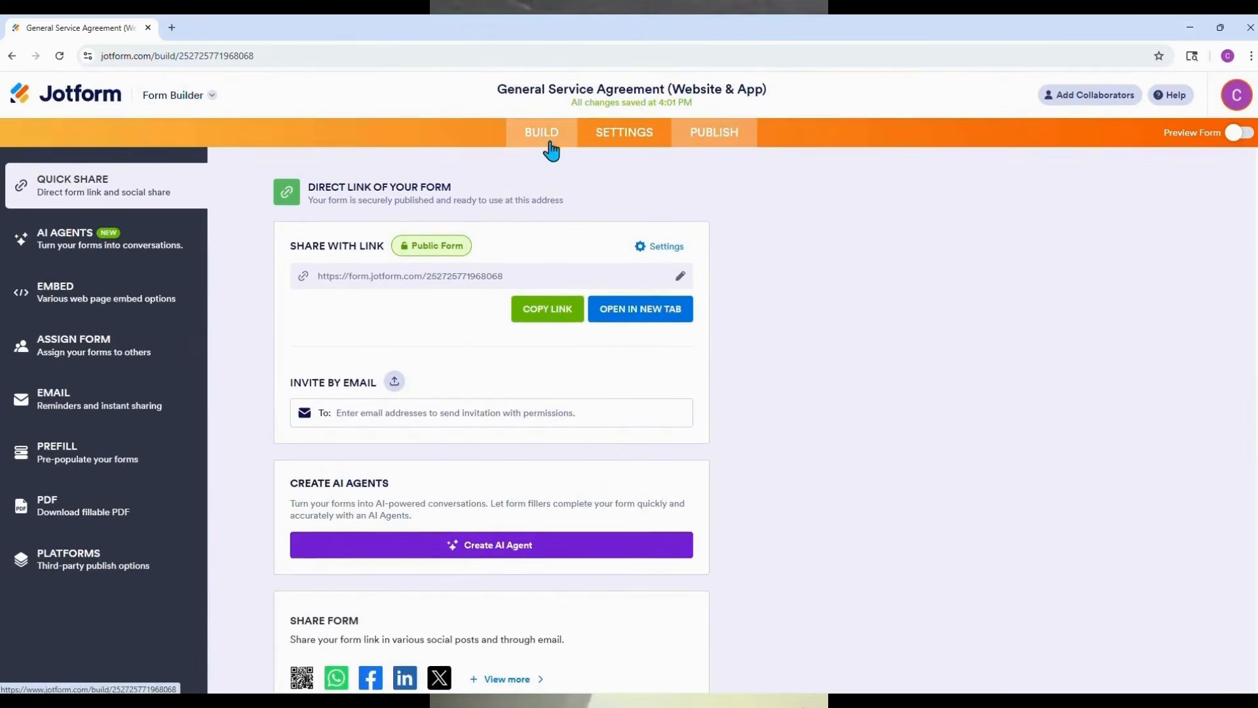
Set the form logo's alignment to center and make the logo slightly larger
{"action": "left_click", "coordinate": [548, 138]}
{"action": "left_click", "coordinate": [470, 295]}
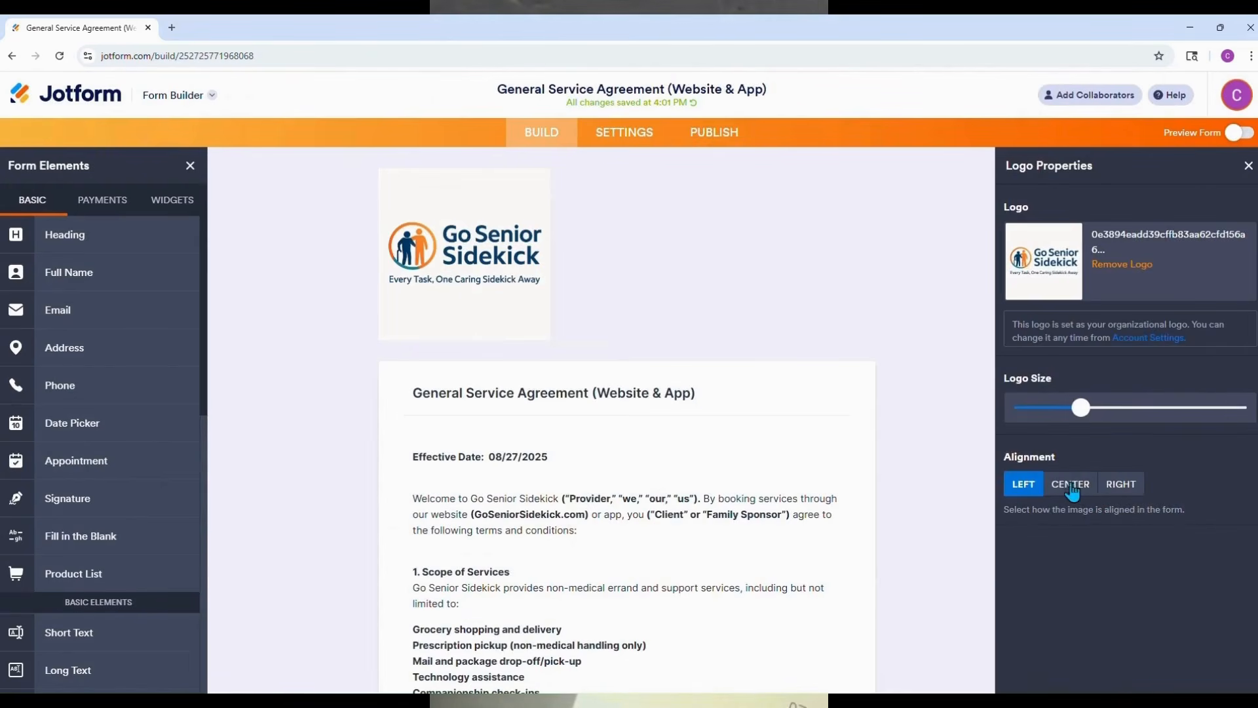
{"action": "left_click", "coordinate": [1071, 484]}
{"action": "left_click_drag", "start_coordinate": [1082, 407], "coordinate": [1093, 407]}
{"action": "left_click", "coordinate": [1249, 167]}
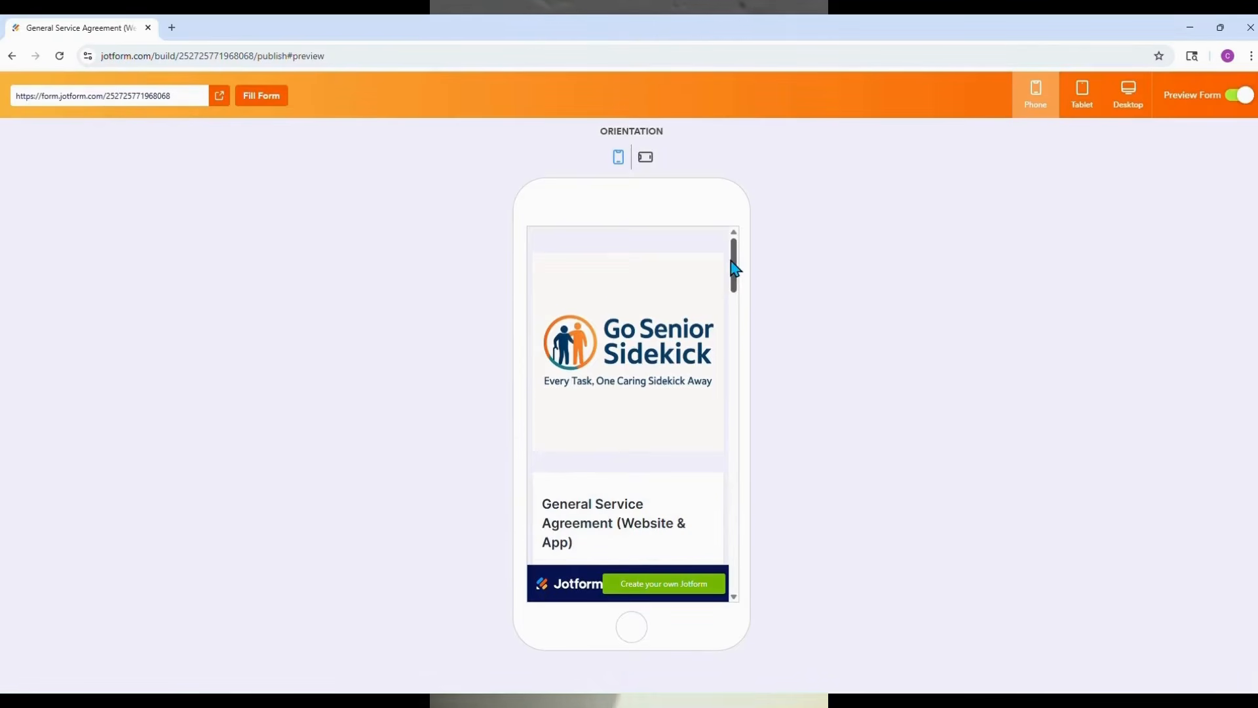
Review the phone preview down to the date and test selecting the Acknowledgement of Terms option
{"action": "left_click_drag", "start_coordinate": [733, 259], "coordinate": [741, 571]}
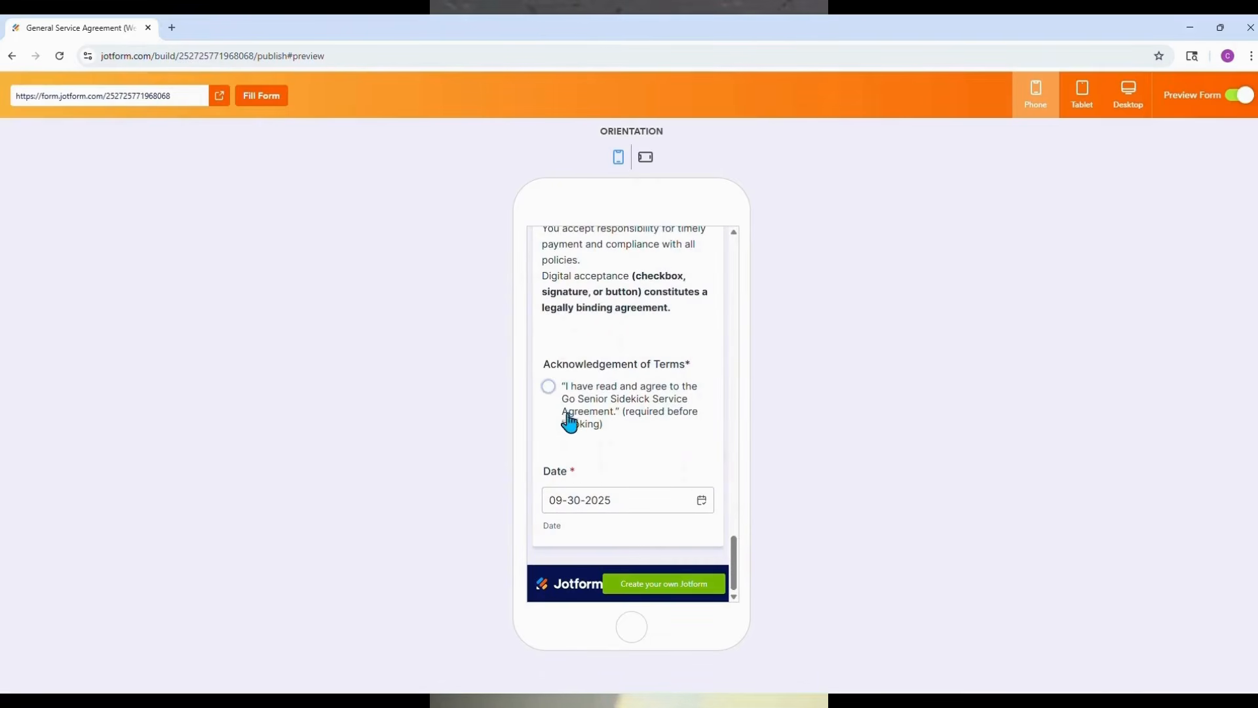
{"action": "left_click", "coordinate": [547, 397]}
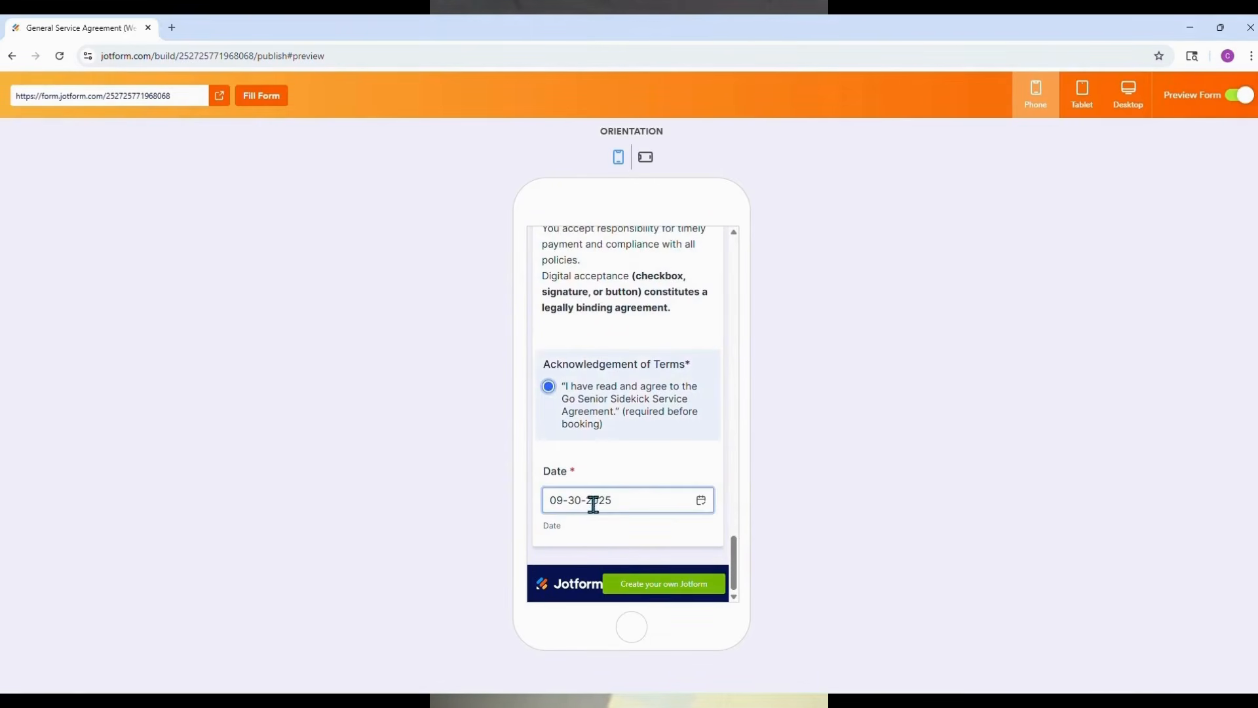
{"action": "left_click", "coordinate": [1239, 98]}
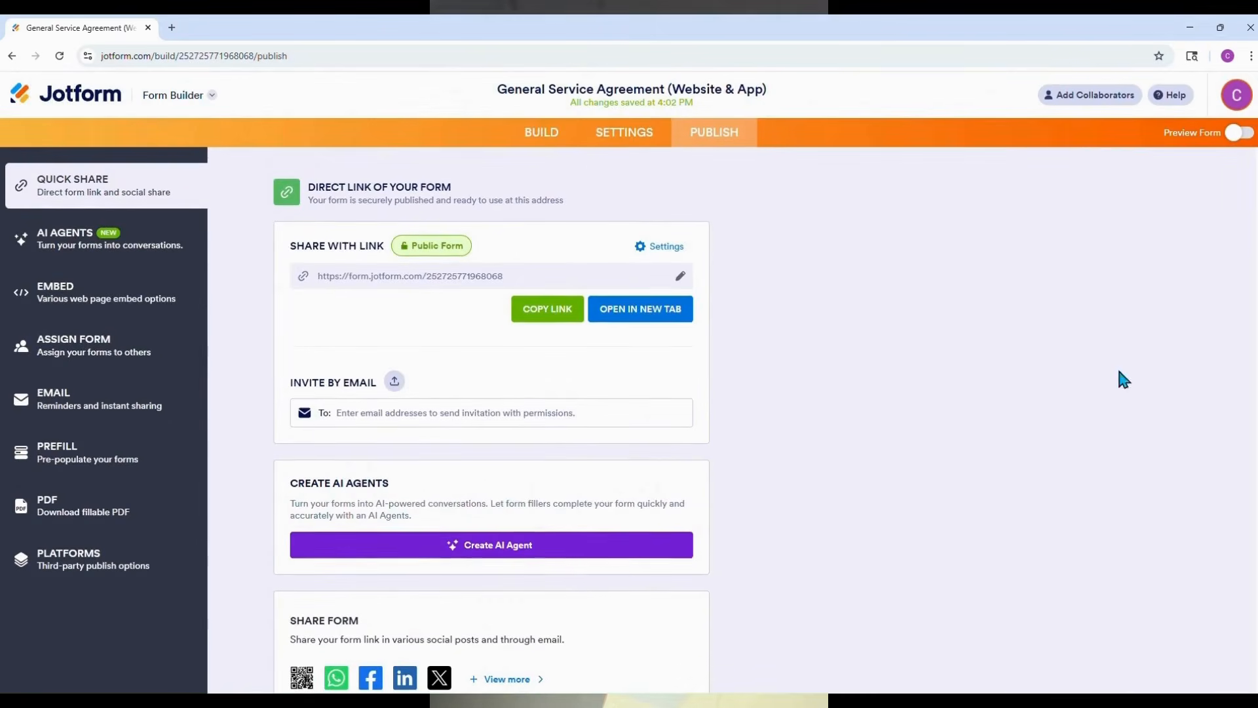
Add a Submit element at the end of the form, below the Date field
{"action": "left_click", "coordinate": [540, 132]}
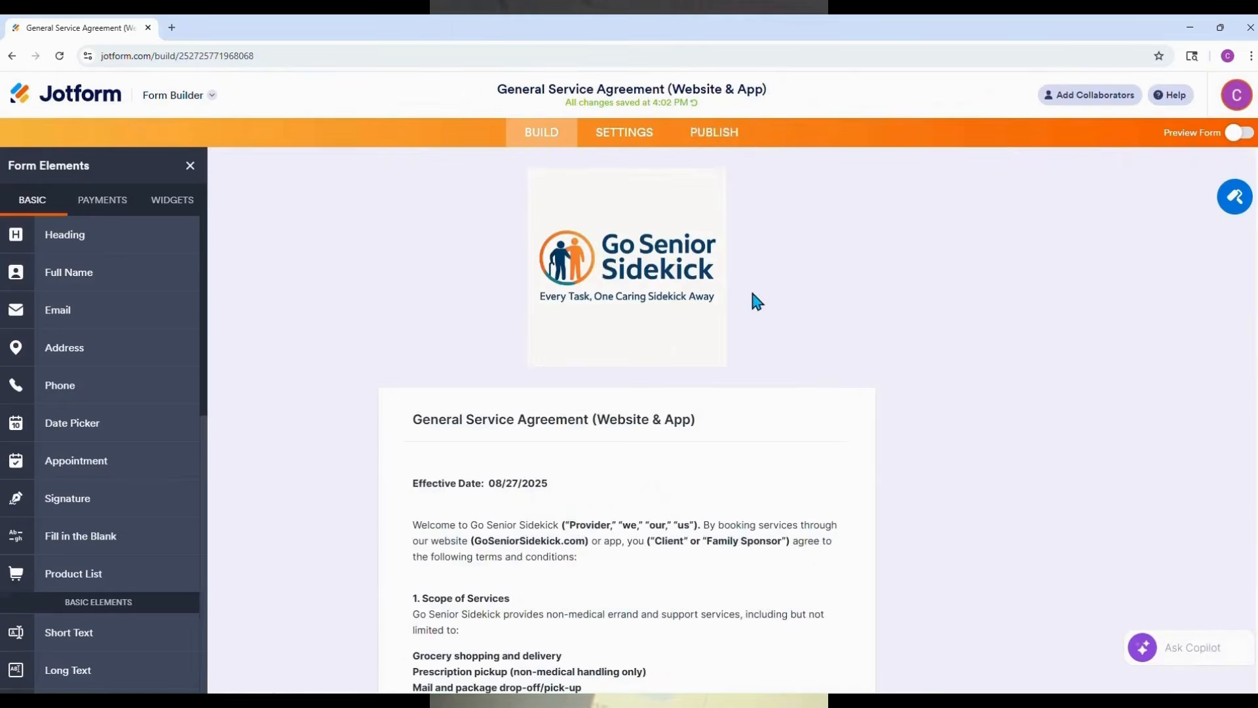
{"action": "scroll", "coordinate": [748, 321], "scroll_direction": "down", "scroll_amount": 5}
{"action": "scroll", "coordinate": [738, 346], "scroll_direction": "down", "scroll_amount": 10}
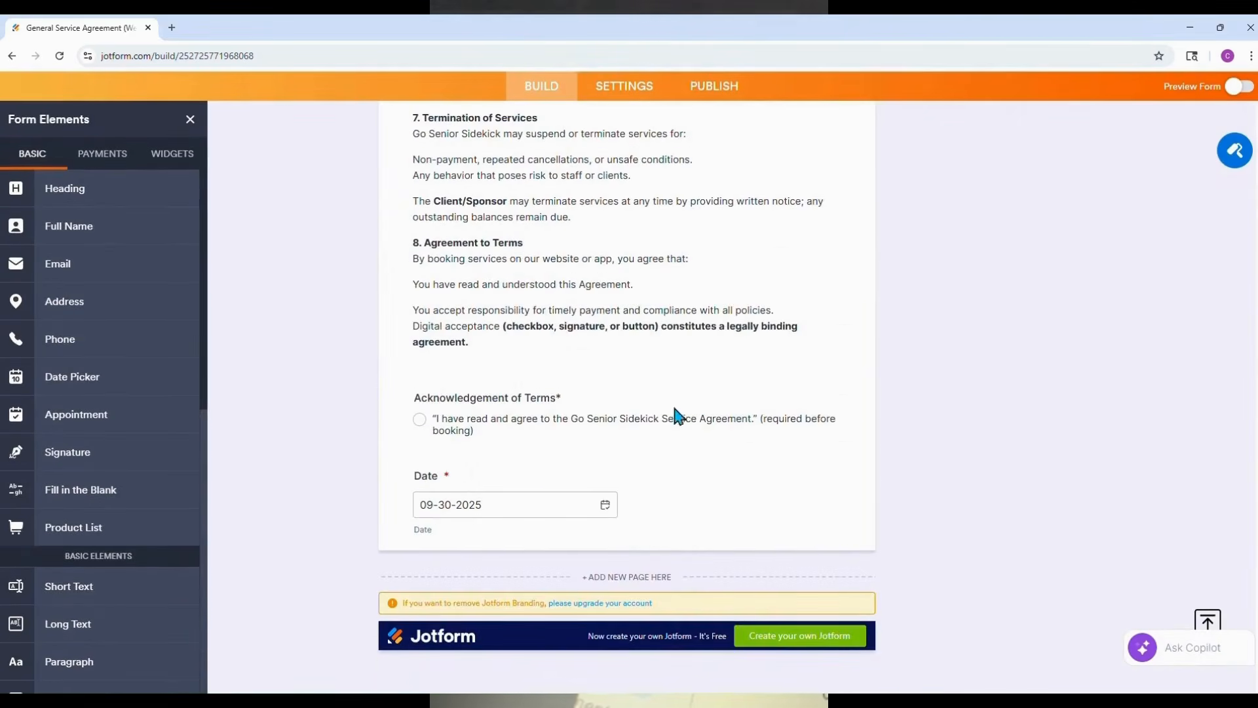
{"action": "scroll", "coordinate": [104, 410], "scroll_direction": "down", "scroll_amount": 8}
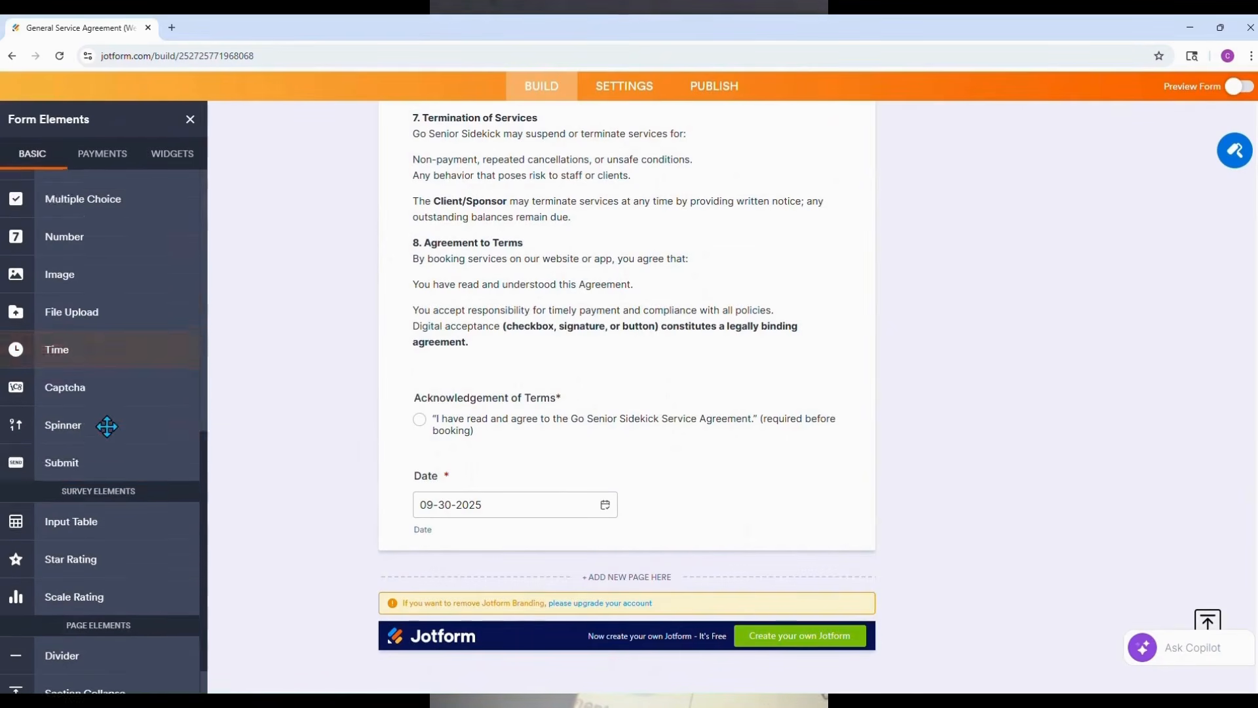
{"action": "scroll", "coordinate": [107, 426], "scroll_direction": "down", "scroll_amount": 1}
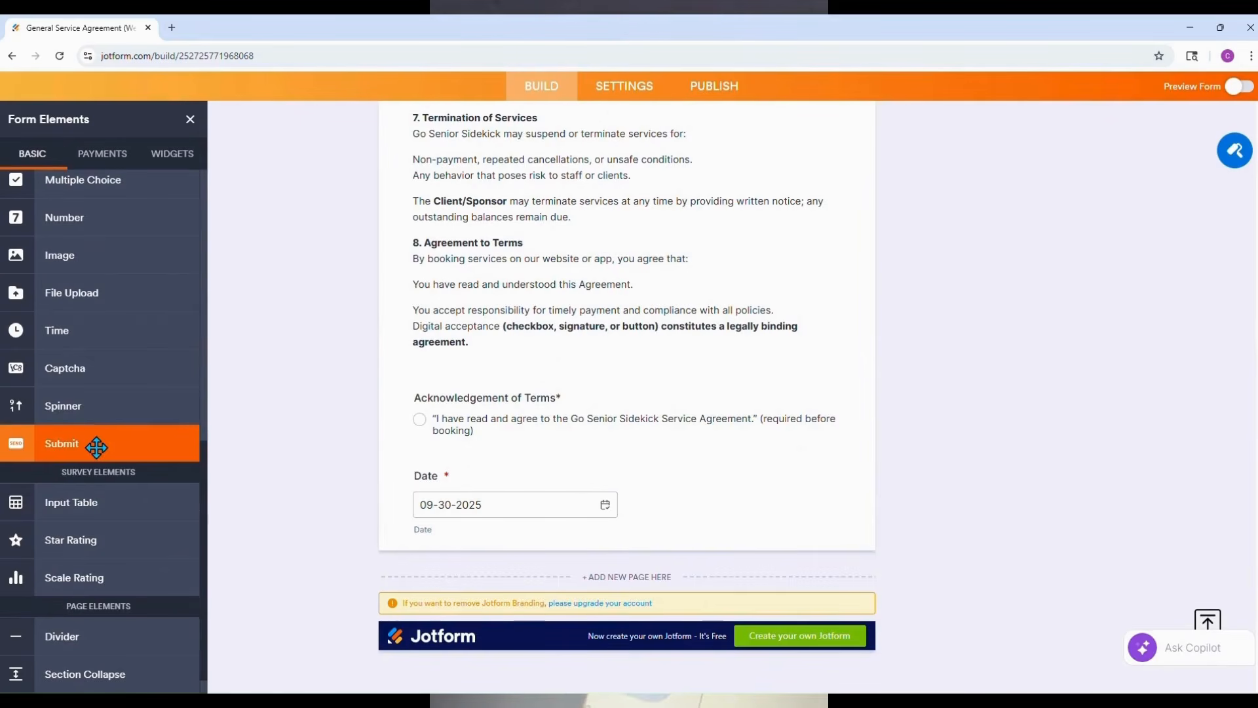
{"action": "left_click_drag", "start_coordinate": [97, 447], "coordinate": [620, 568]}
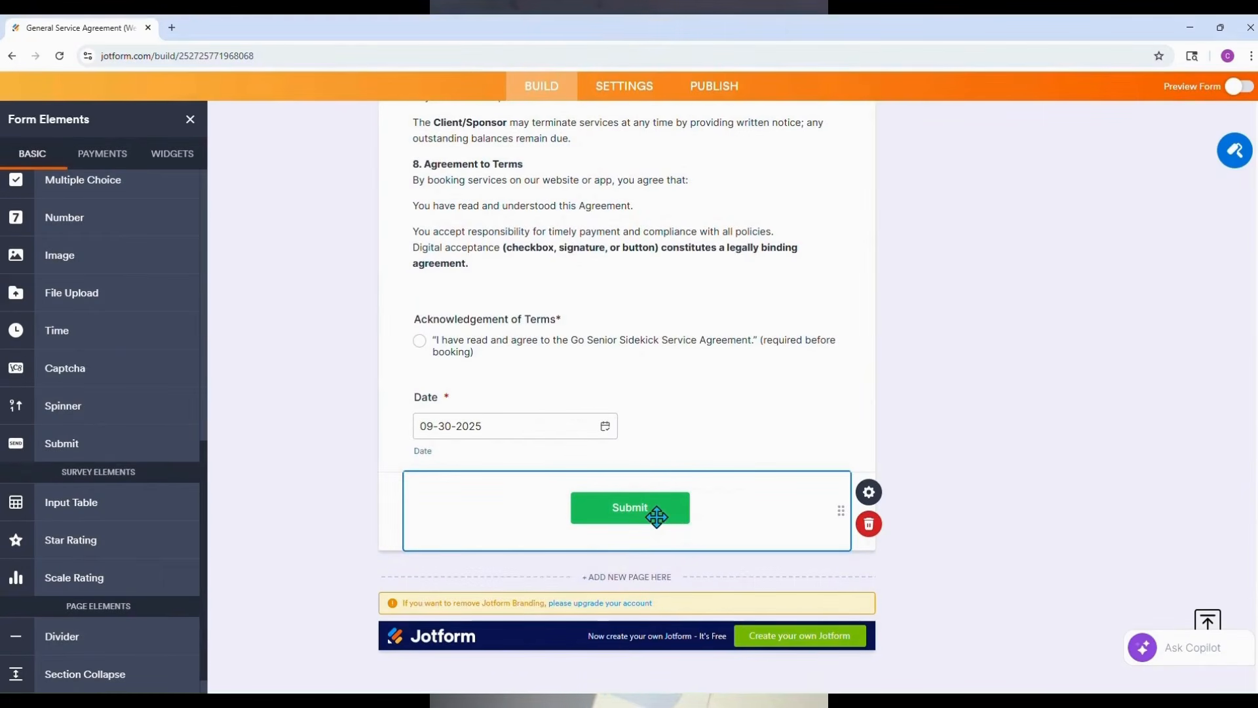
Set the submit button's text to "Submit & Sign Agreement", including the quotation marks, and apply the solid black button style
{"action": "left_click", "coordinate": [869, 492]}
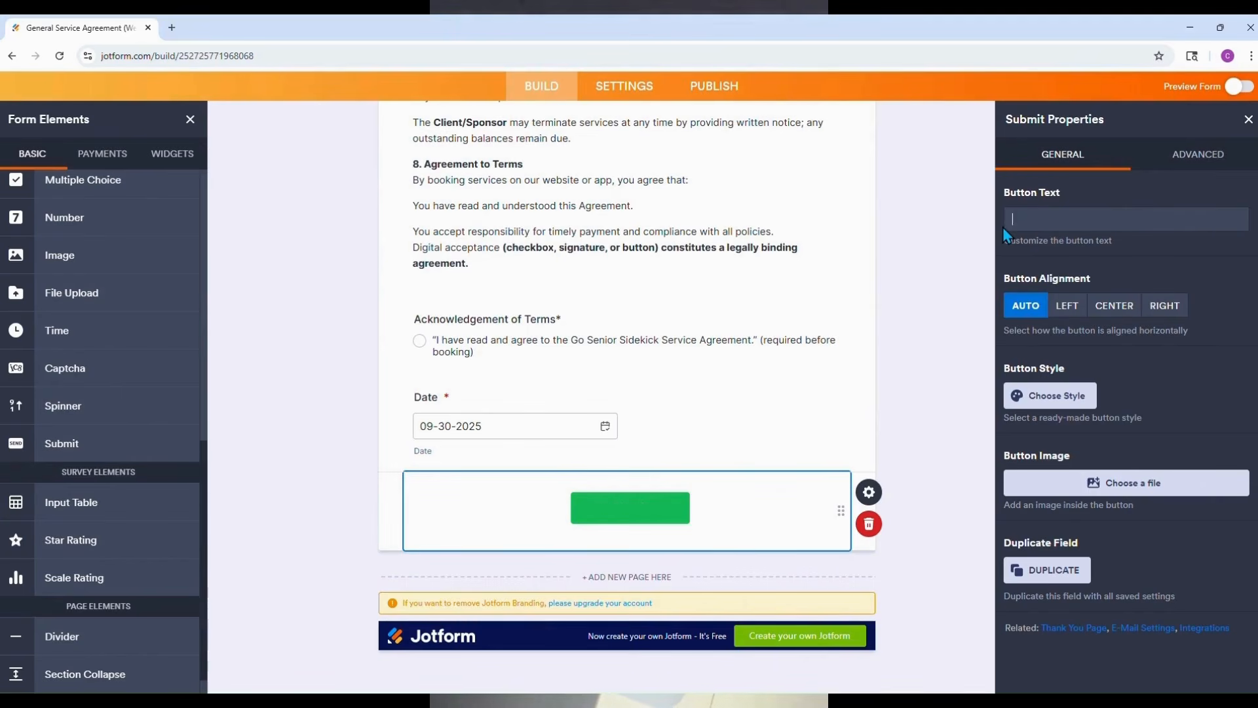
{"action": "type", "text": "\"Submit & Sign Agreement\""}
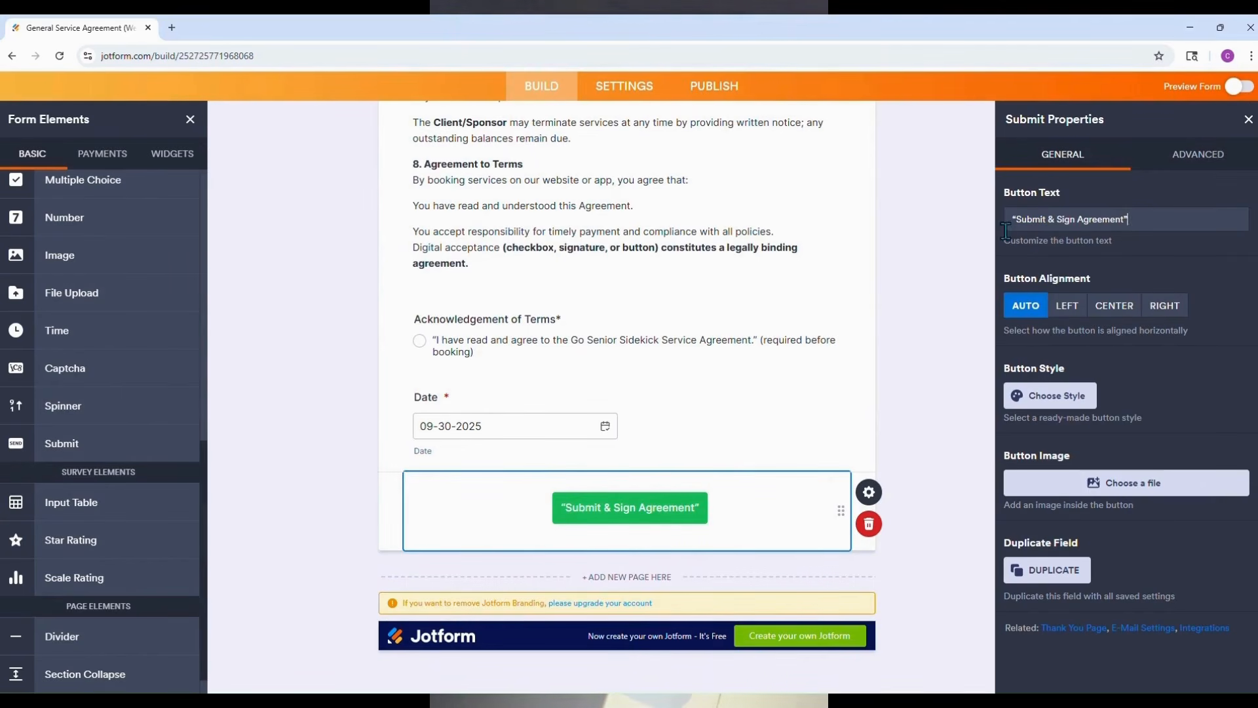
{"action": "left_click", "coordinate": [1048, 396]}
{"action": "scroll", "coordinate": [1068, 521], "scroll_direction": "down", "scroll_amount": 2}
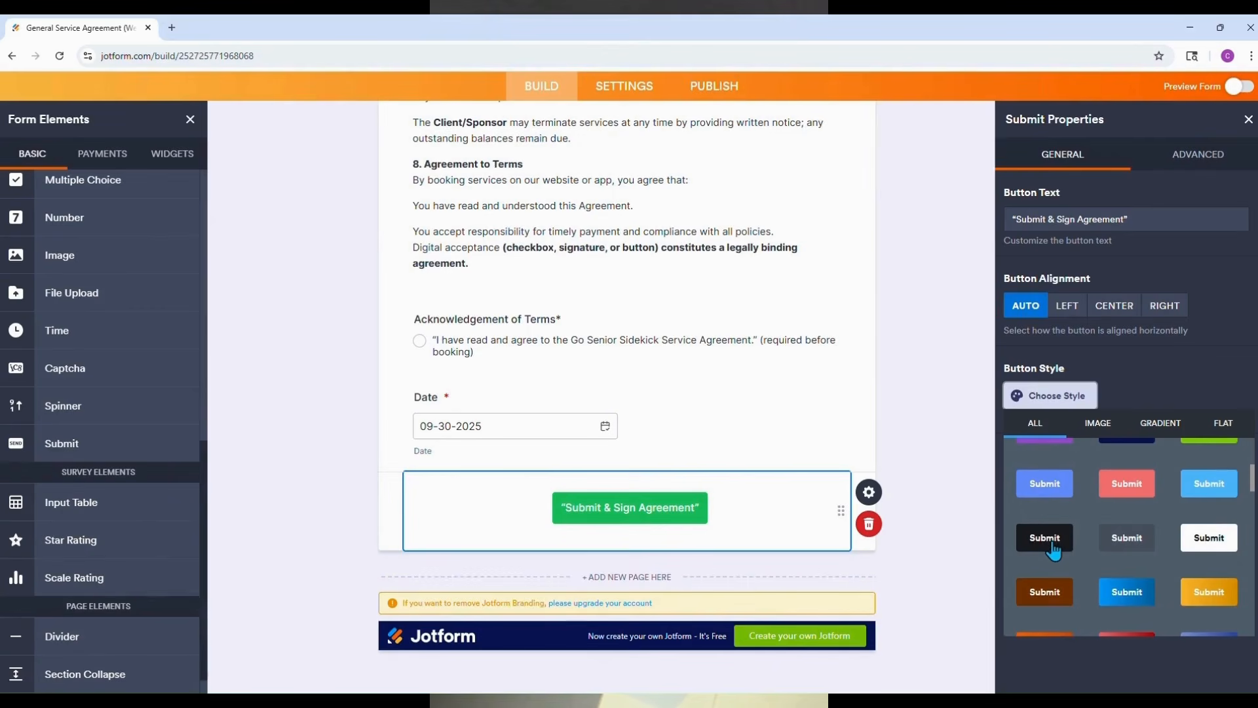
{"action": "left_click", "coordinate": [1051, 544]}
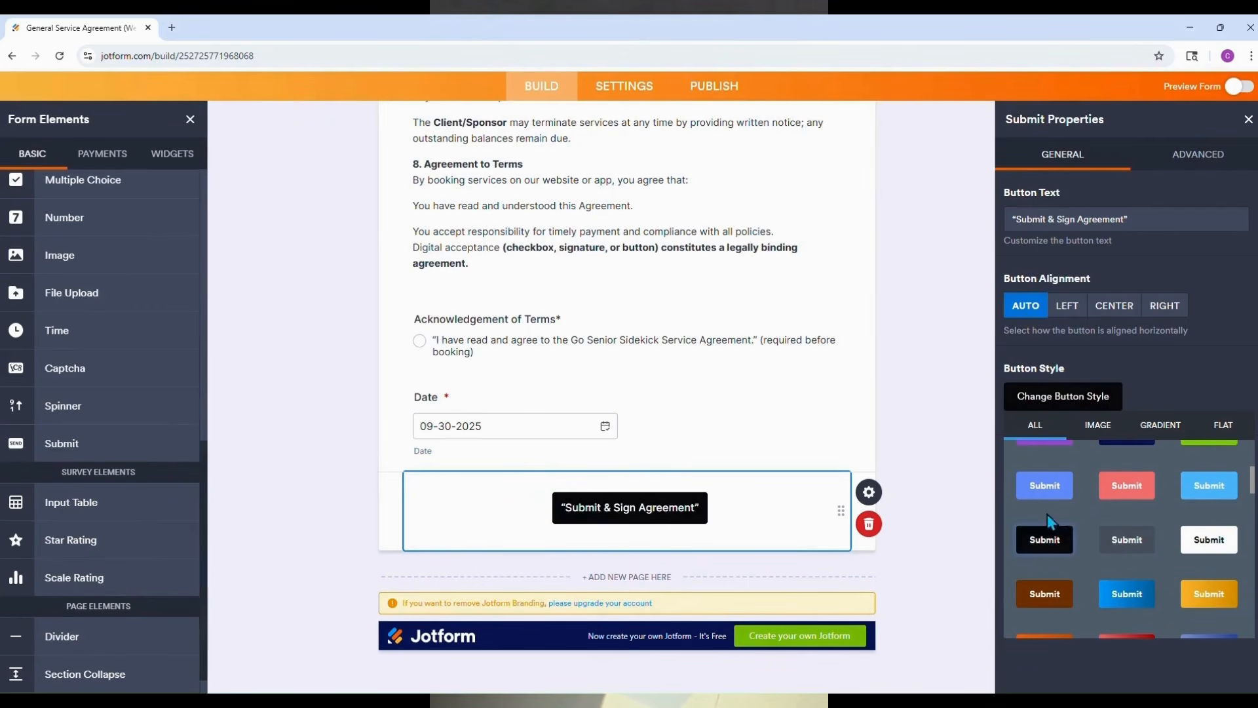
{"action": "left_click", "coordinate": [1248, 119]}
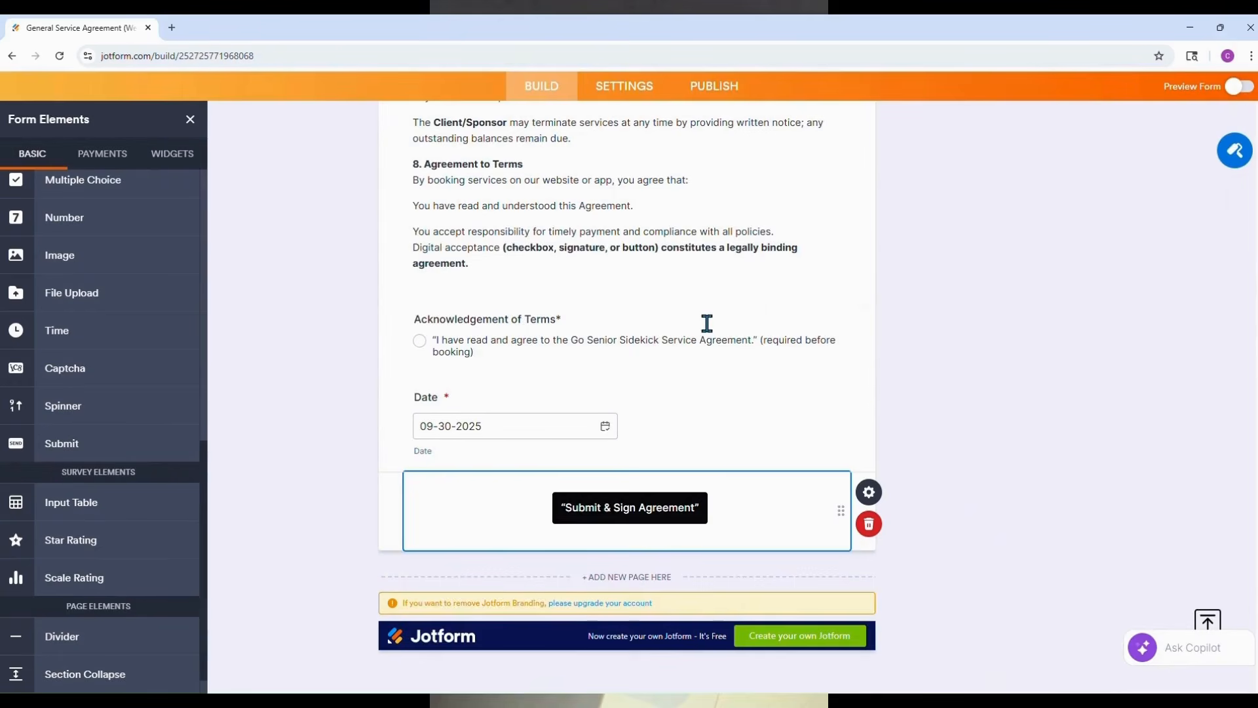
Preview the form on a phone, select the Acknowledgement of Terms option, and submit the agreement as a test
{"action": "scroll", "coordinate": [708, 323], "scroll_direction": "up", "scroll_amount": 1}
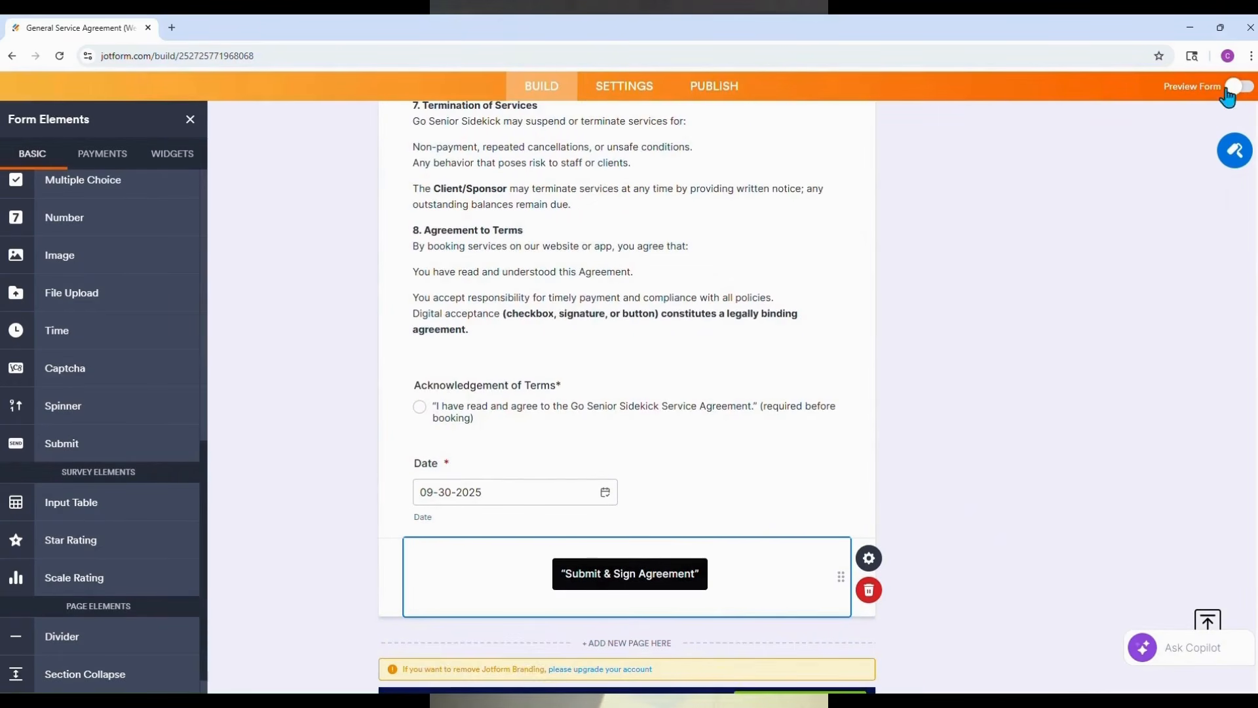
{"action": "left_click", "coordinate": [711, 91]}
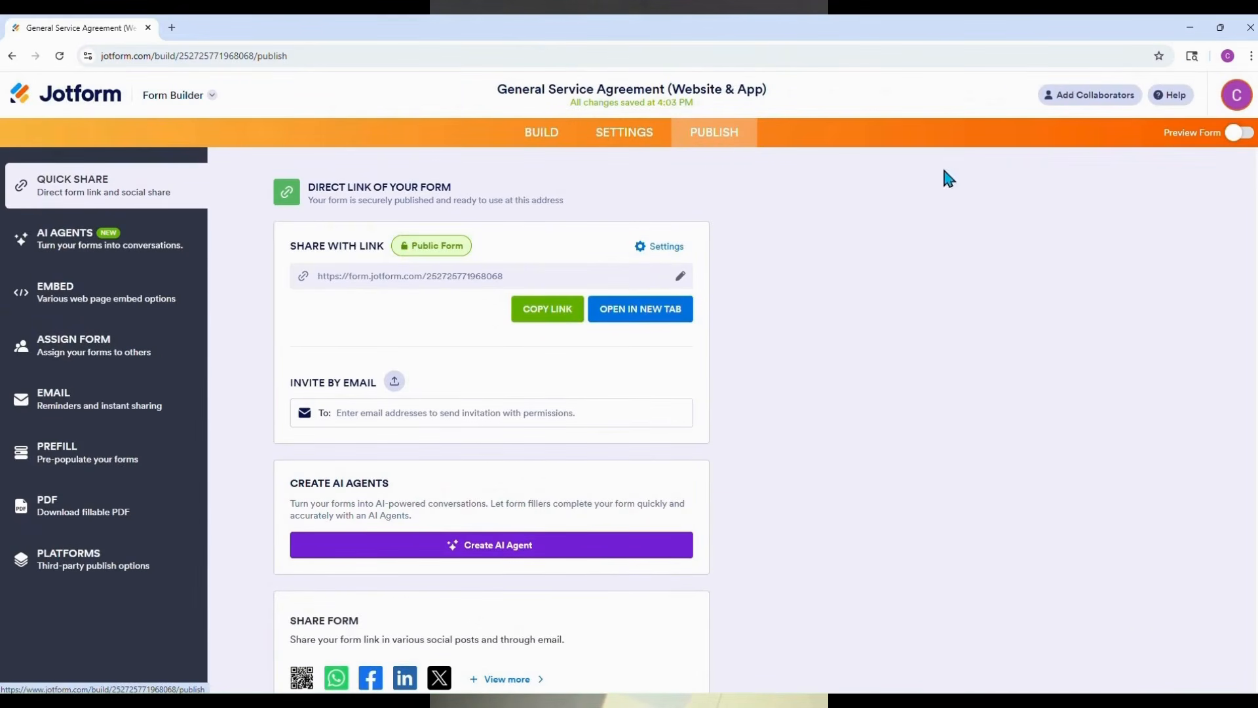
{"action": "left_click", "coordinate": [1237, 134]}
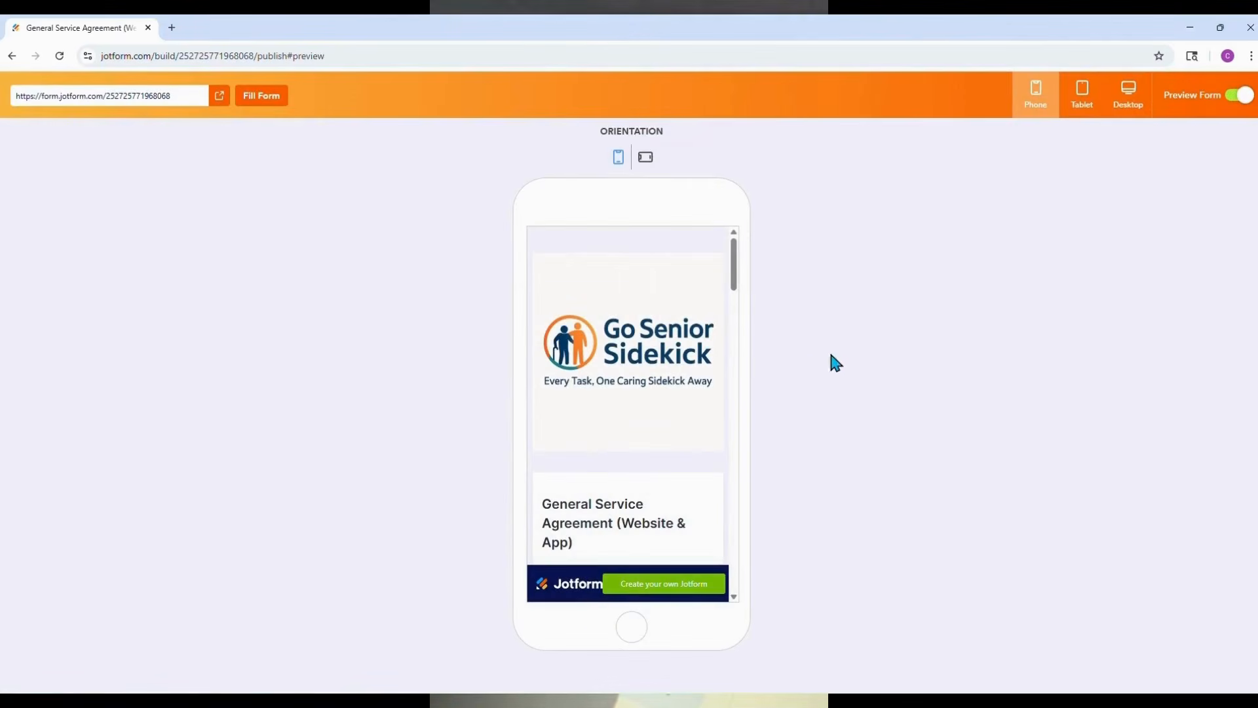
{"action": "left_click_drag", "start_coordinate": [734, 270], "coordinate": [738, 562]}
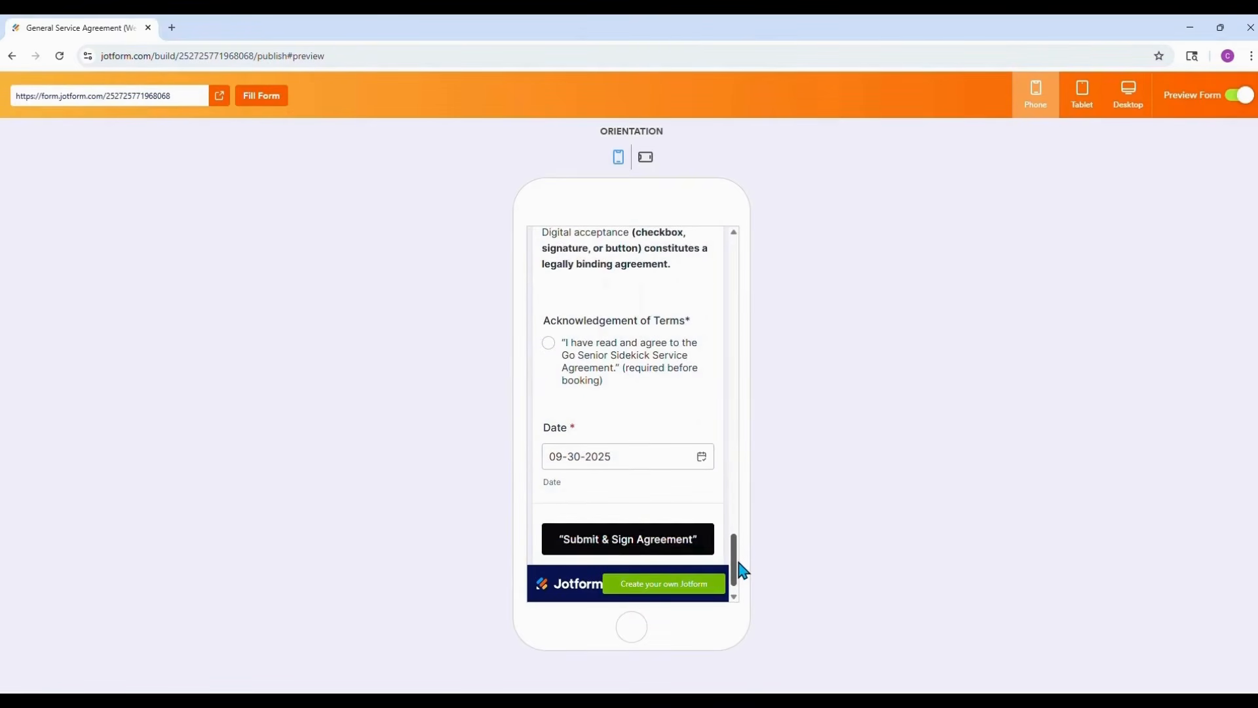
{"action": "left_click", "coordinate": [548, 346]}
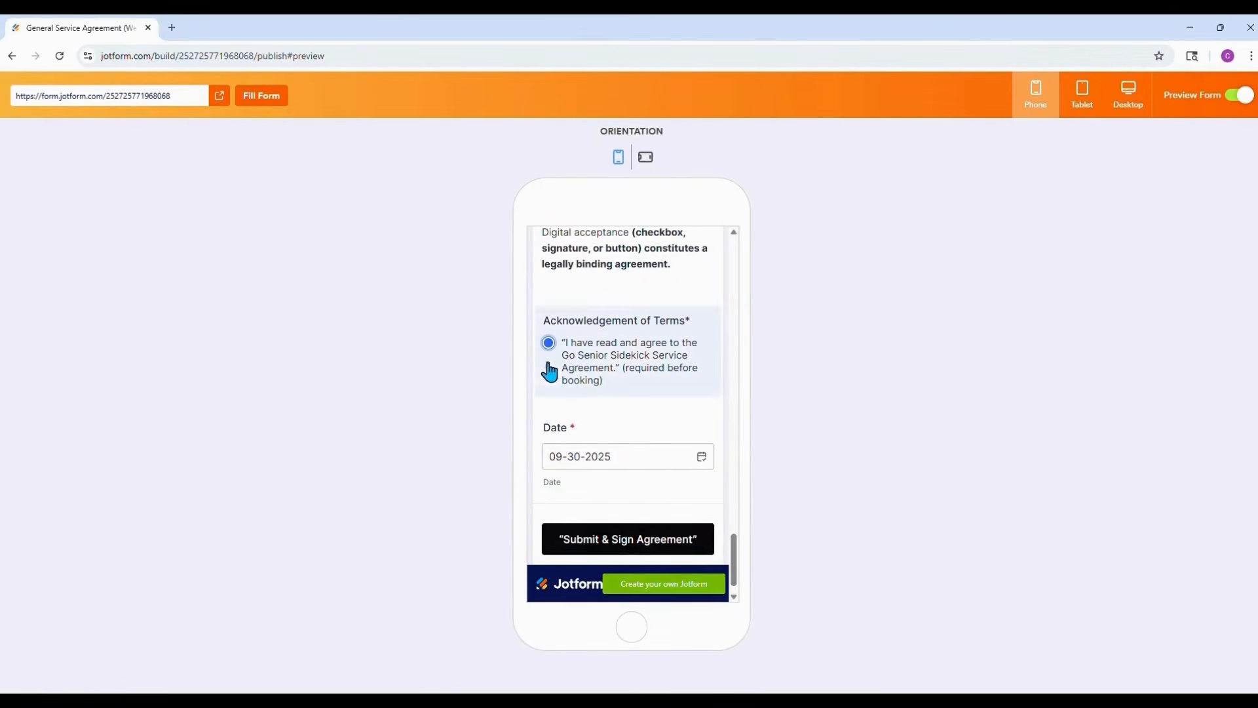
{"action": "left_click", "coordinate": [620, 549]}
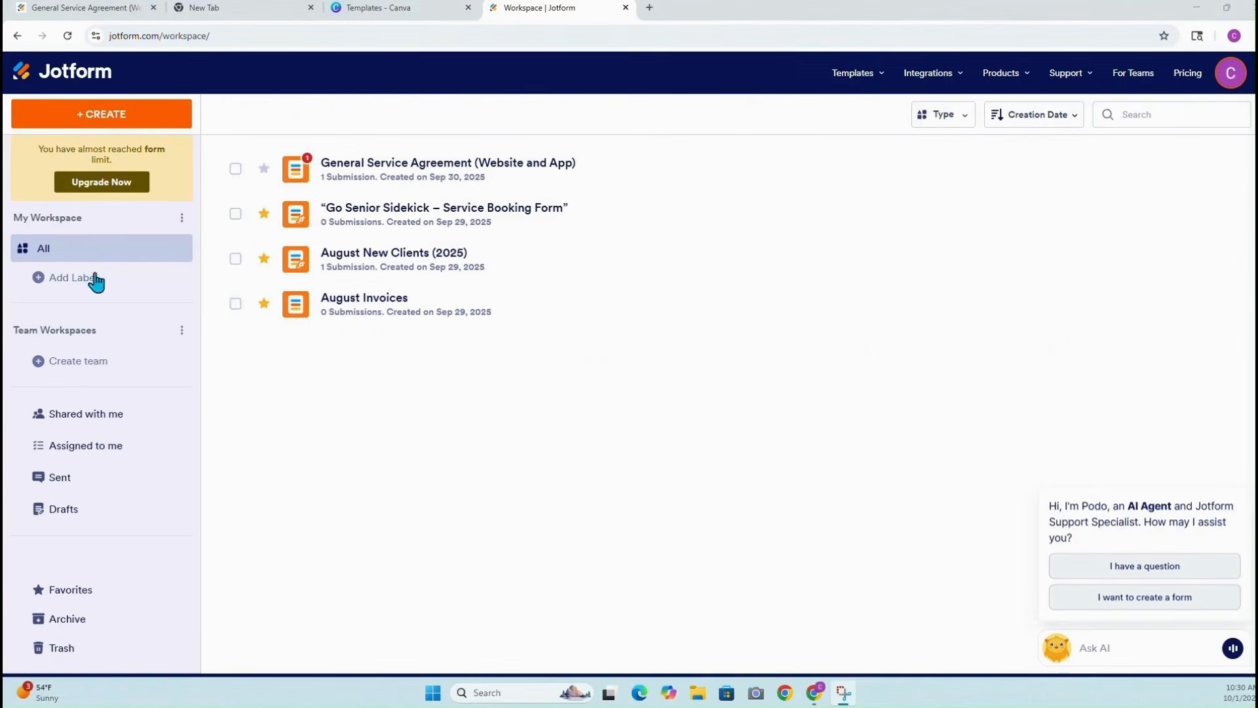
Create a new blank form from the workspace using the Classic form layout
{"action": "left_click", "coordinate": [63, 122]}
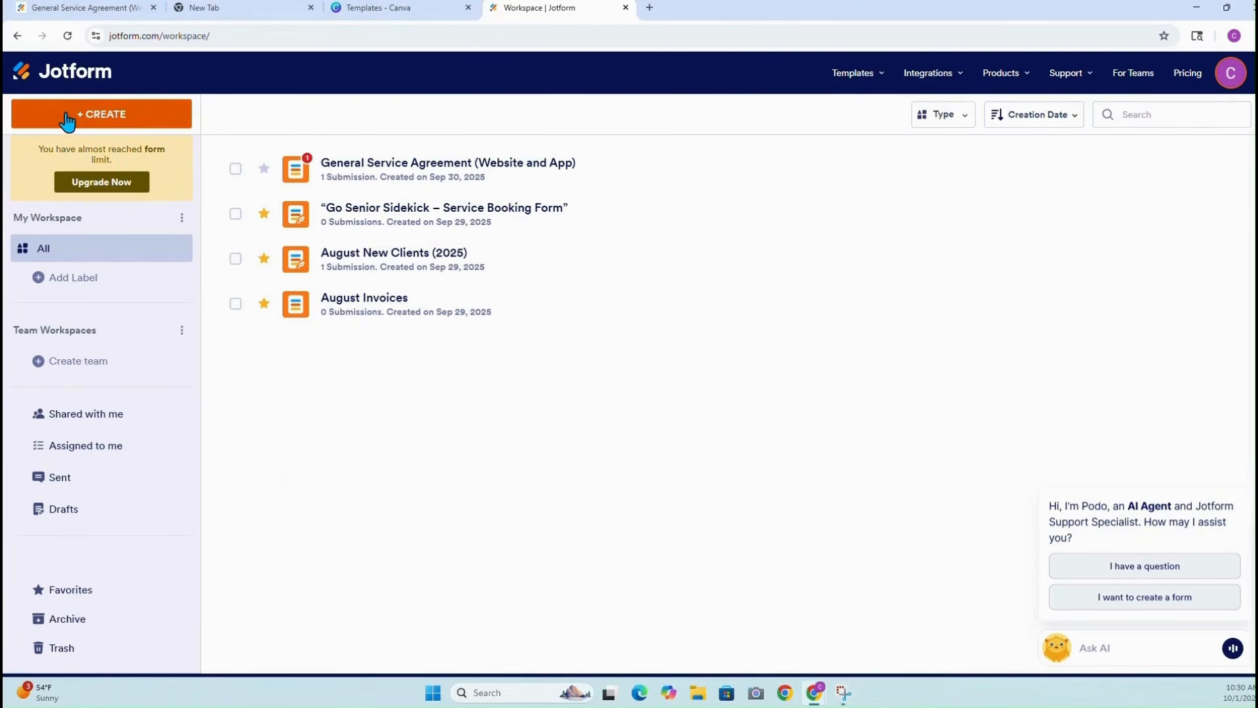
{"action": "left_click", "coordinate": [98, 123]}
{"action": "left_click", "coordinate": [331, 313]}
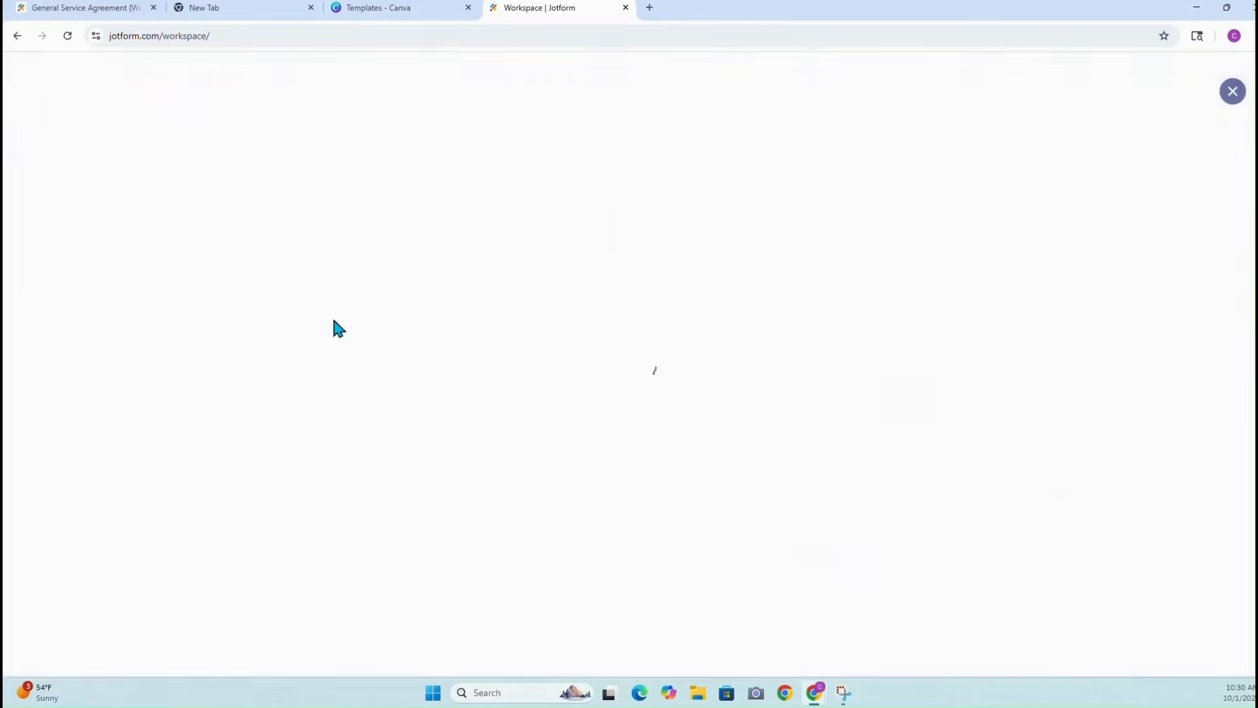
{"action": "left_click", "coordinate": [468, 337]}
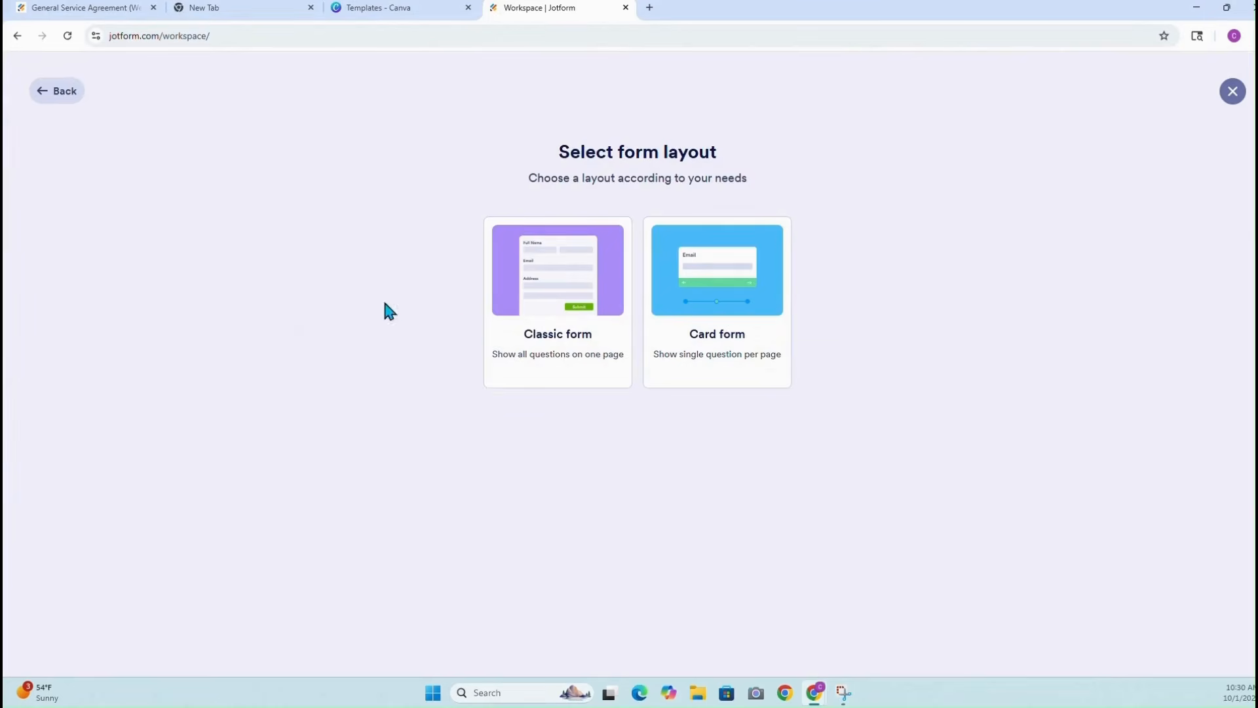
{"action": "left_click", "coordinate": [506, 302]}
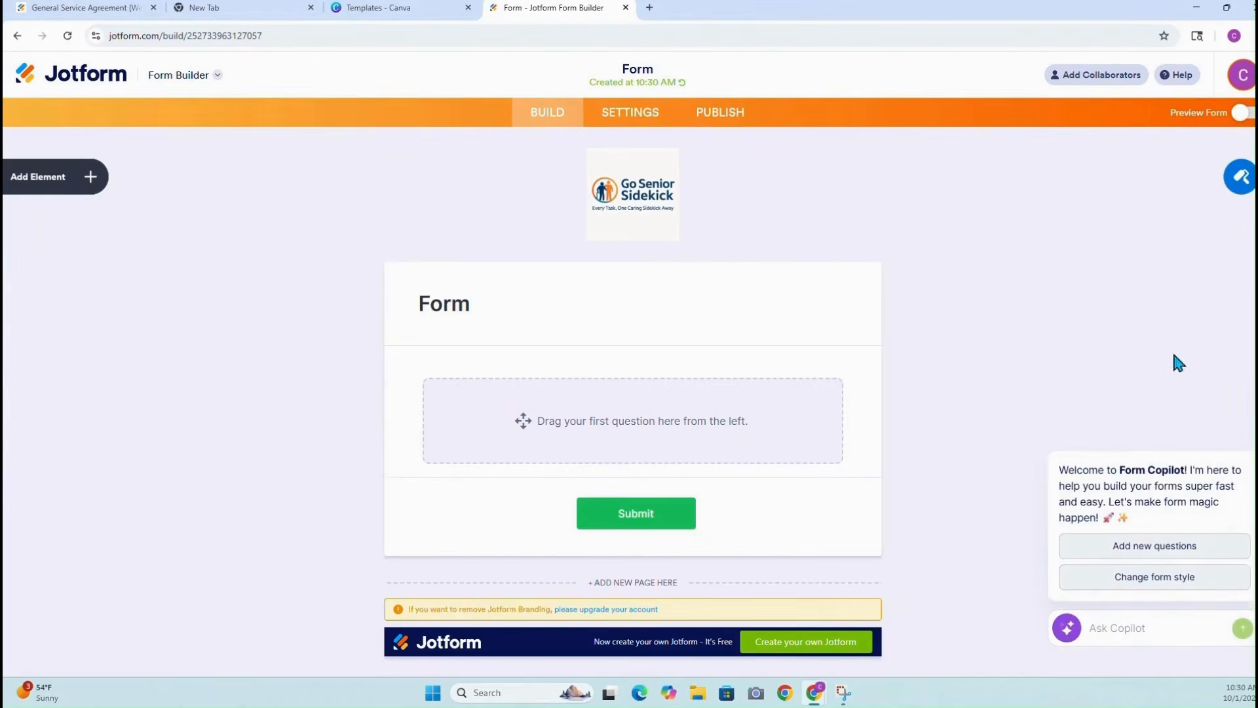
Set the new form's page color to white (#ffffff) and its font color to black (#000000)
{"action": "left_click", "coordinate": [1240, 177]}
{"action": "scroll", "coordinate": [1084, 421], "scroll_direction": "down", "scroll_amount": 1}
{"action": "left_click", "coordinate": [1115, 443]}
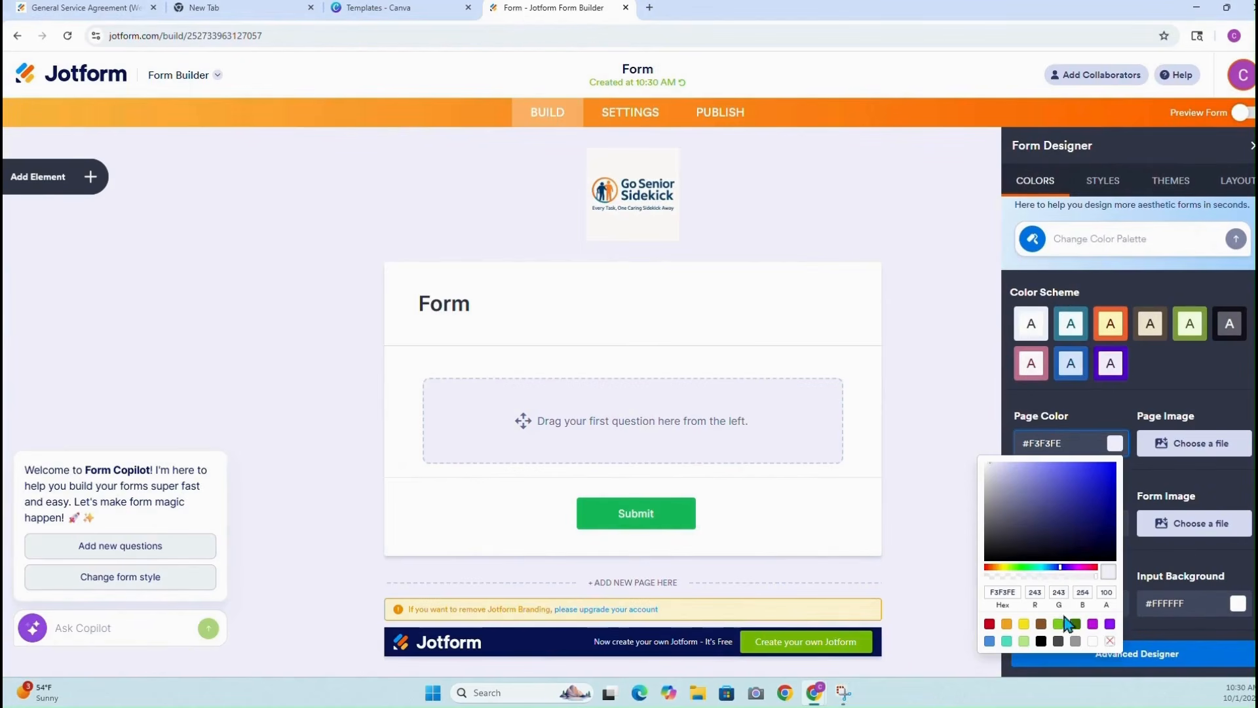
{"action": "left_click", "coordinate": [1092, 641]}
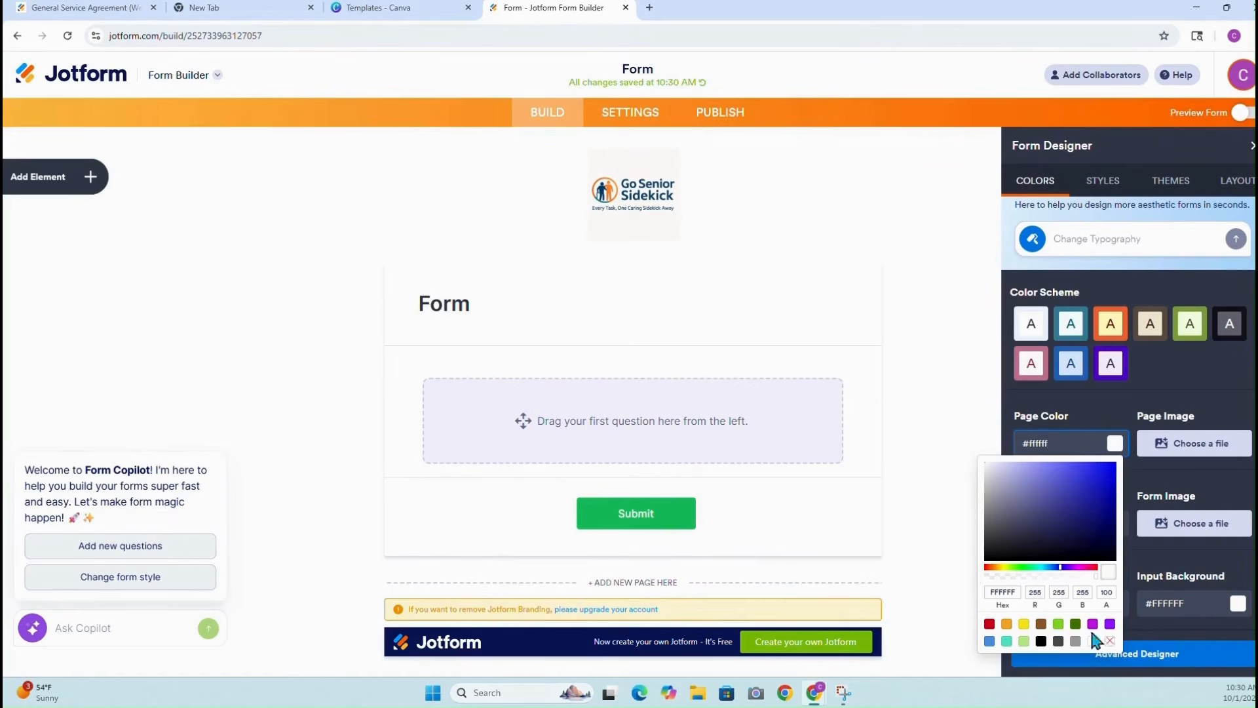
{"action": "left_click", "coordinate": [1111, 603]}
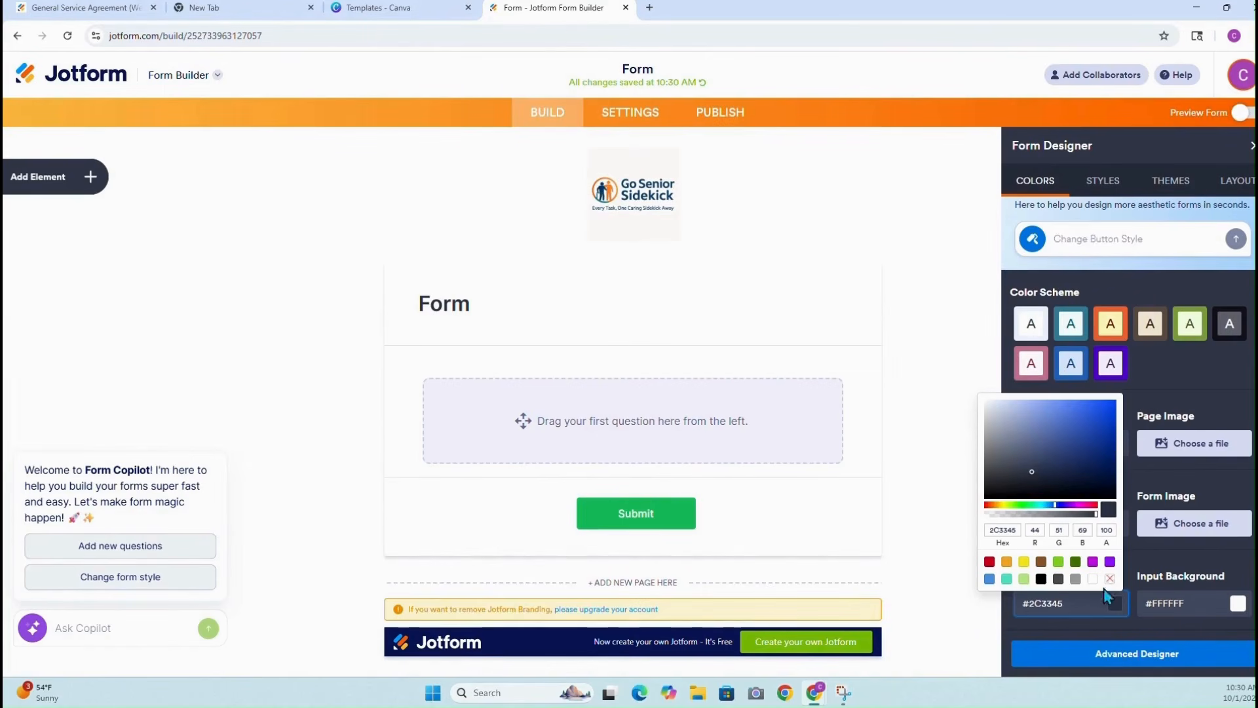
{"action": "left_click", "coordinate": [1041, 579]}
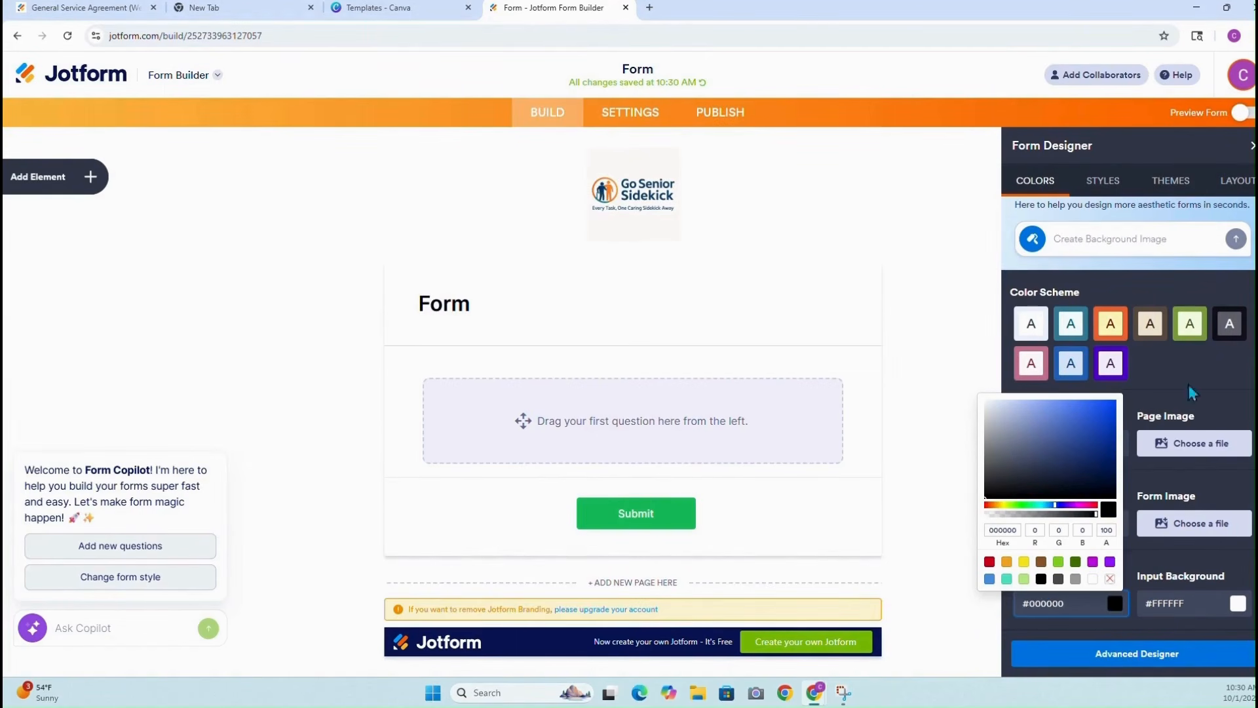
{"action": "left_click", "coordinate": [1251, 147]}
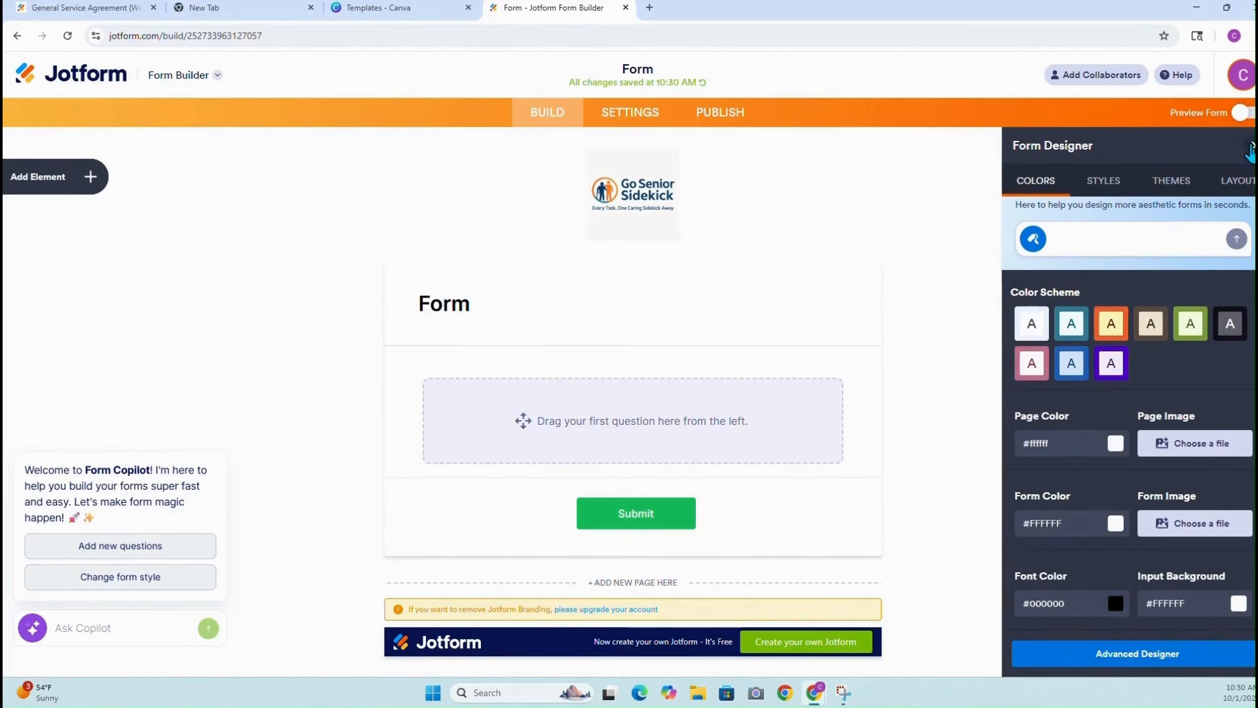
Enlarge the Go Senior Sidekick logo above the form to more than twice its size
{"action": "left_click", "coordinate": [629, 226]}
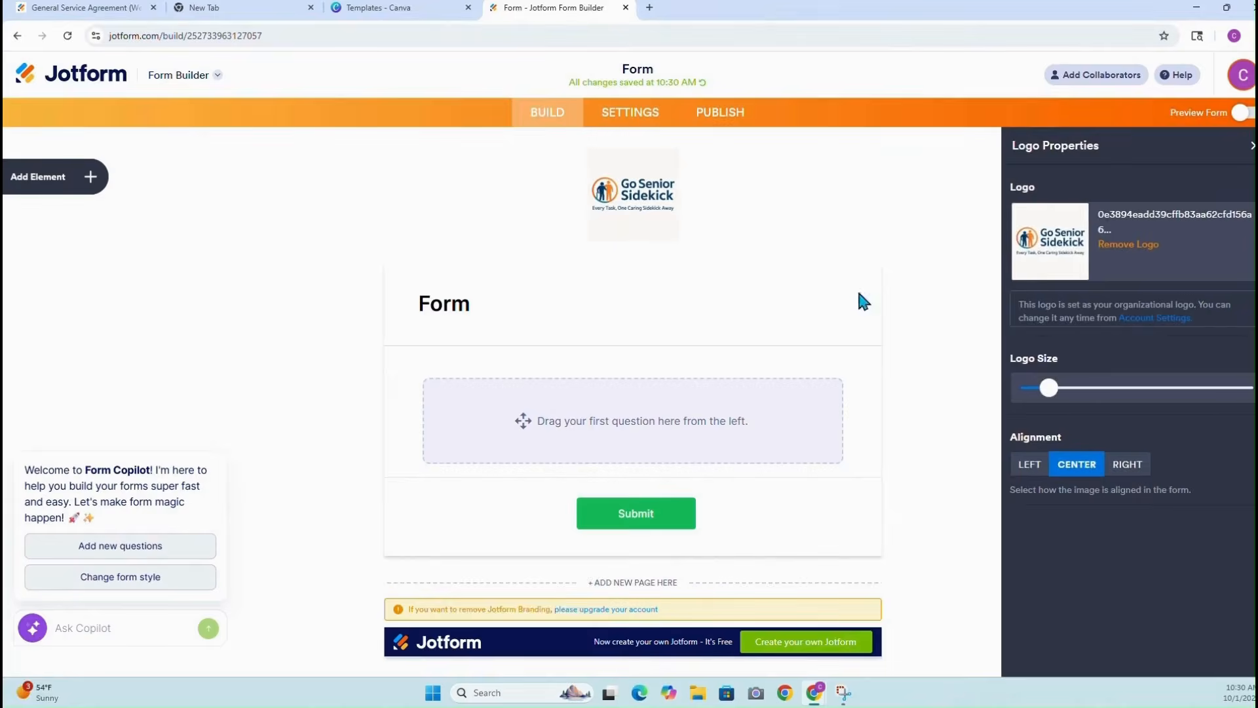
{"action": "left_click_drag", "start_coordinate": [1049, 387], "coordinate": [1122, 382]}
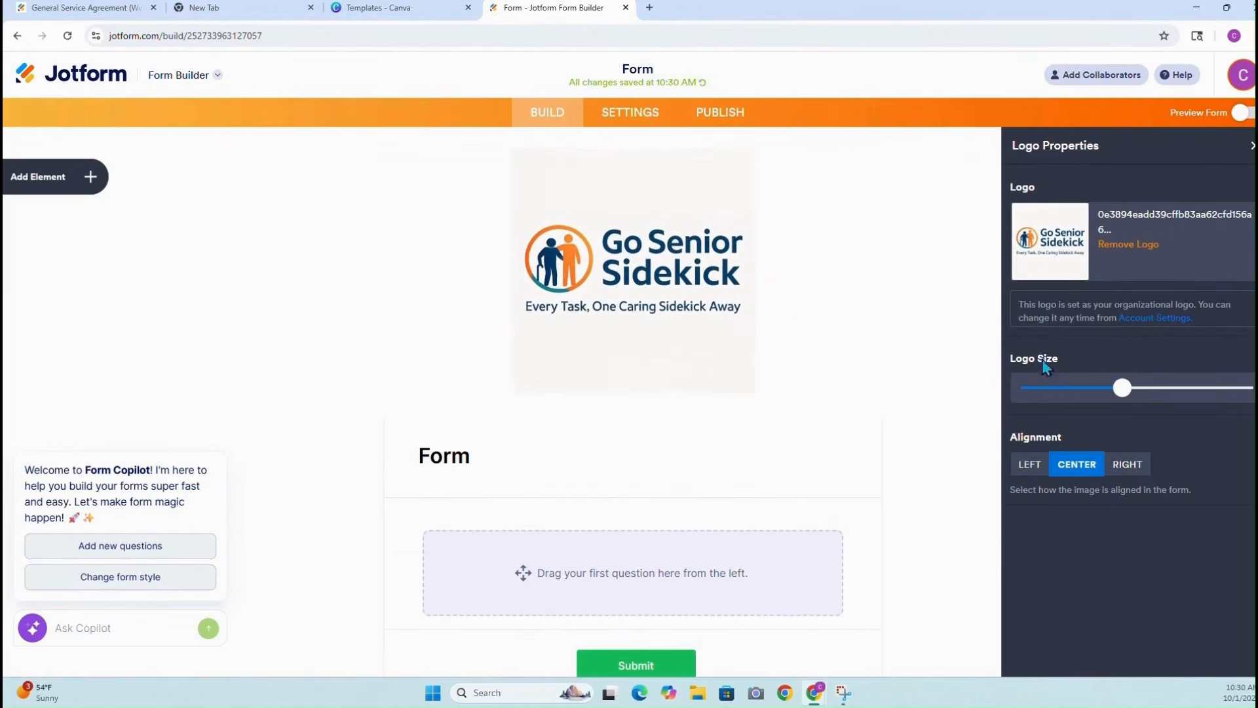
{"action": "left_click", "coordinate": [1250, 150]}
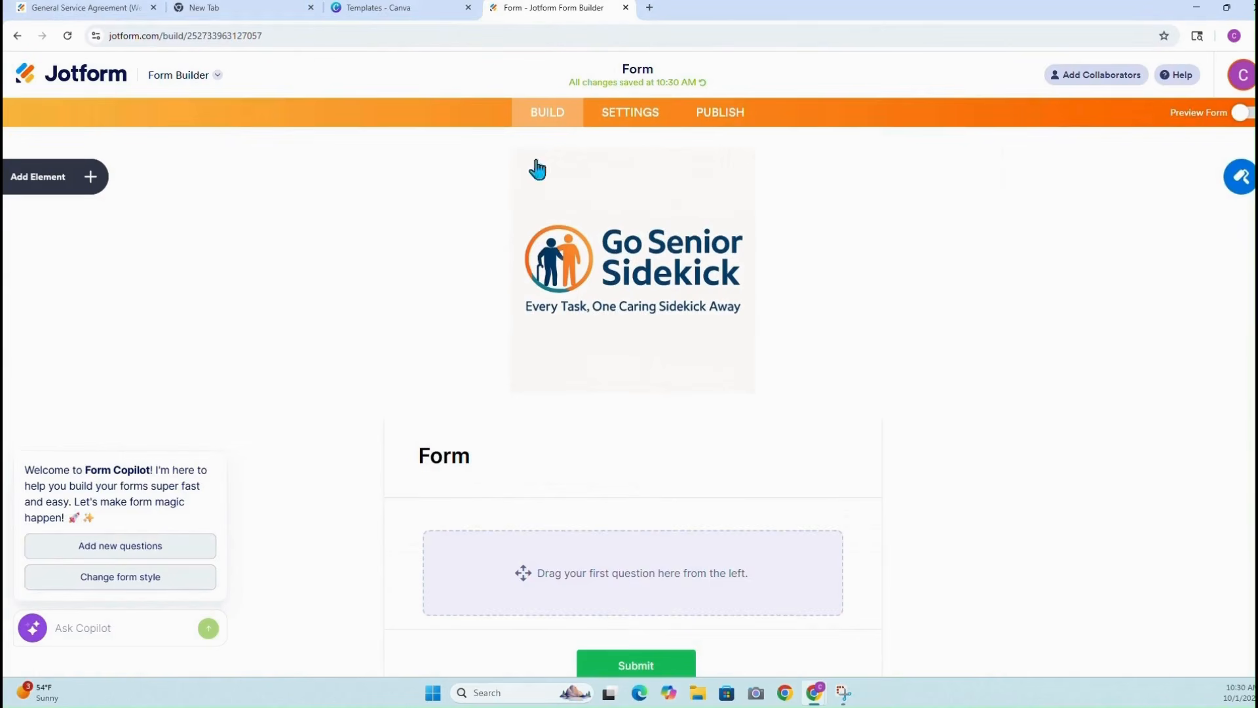
Rename the form as "Client and Family Sponsor Service Agreement"
{"action": "left_click", "coordinate": [651, 70]}
{"action": "key", "text": "BackSpace"}
{"action": "type", "text": "Client and Family Sponsor Service Agreement"}
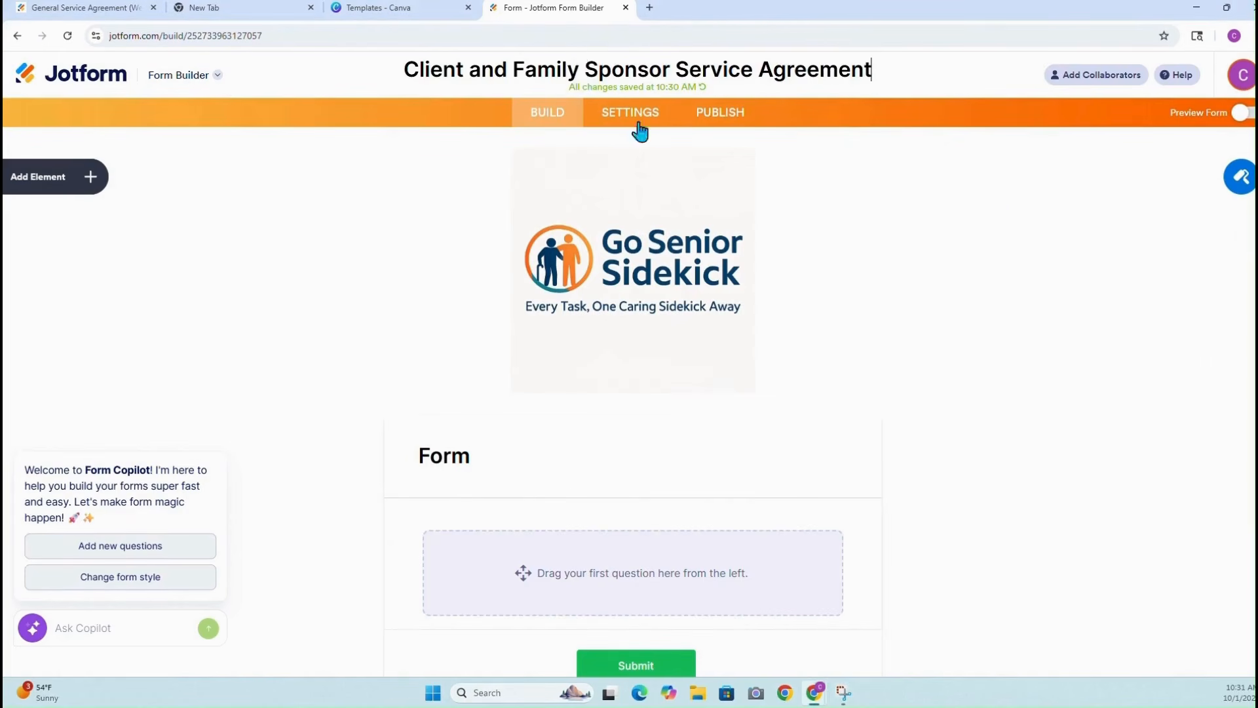
{"action": "key", "text": "Return"}
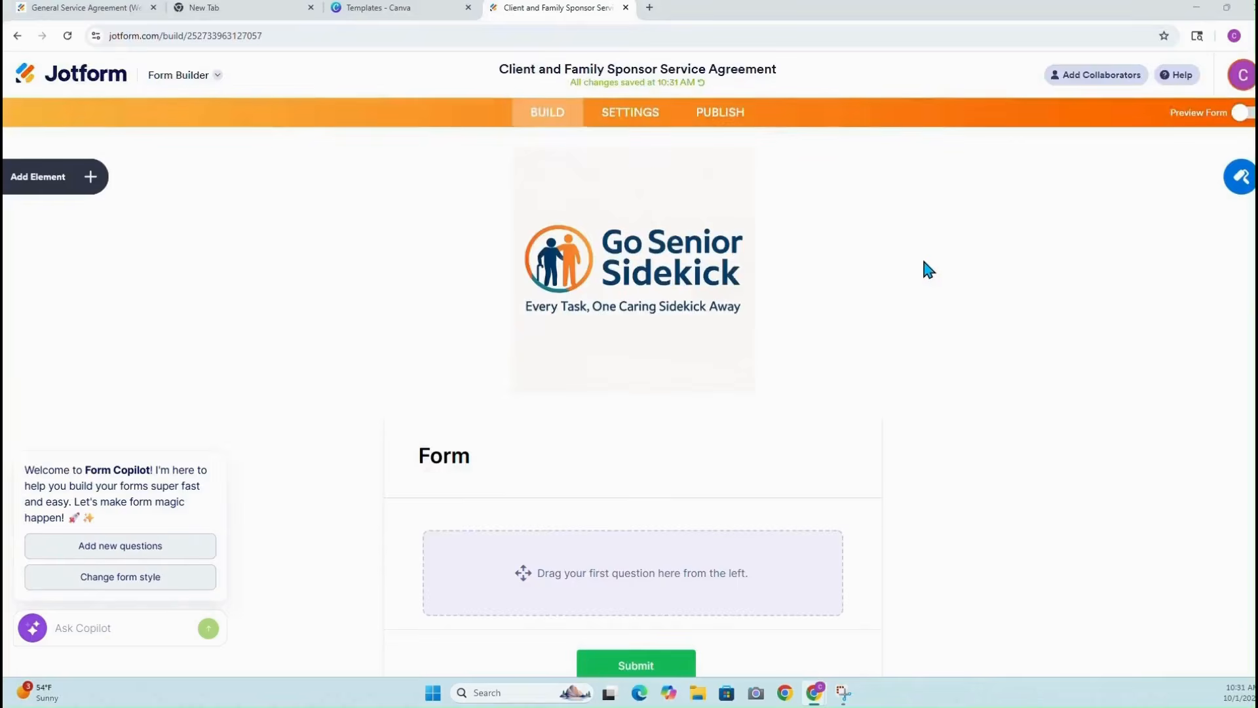
Replace the main heading inside the form with "Client and Family Sponsor Service Agreement"
{"action": "scroll", "coordinate": [765, 356], "scroll_direction": "down", "scroll_amount": 1}
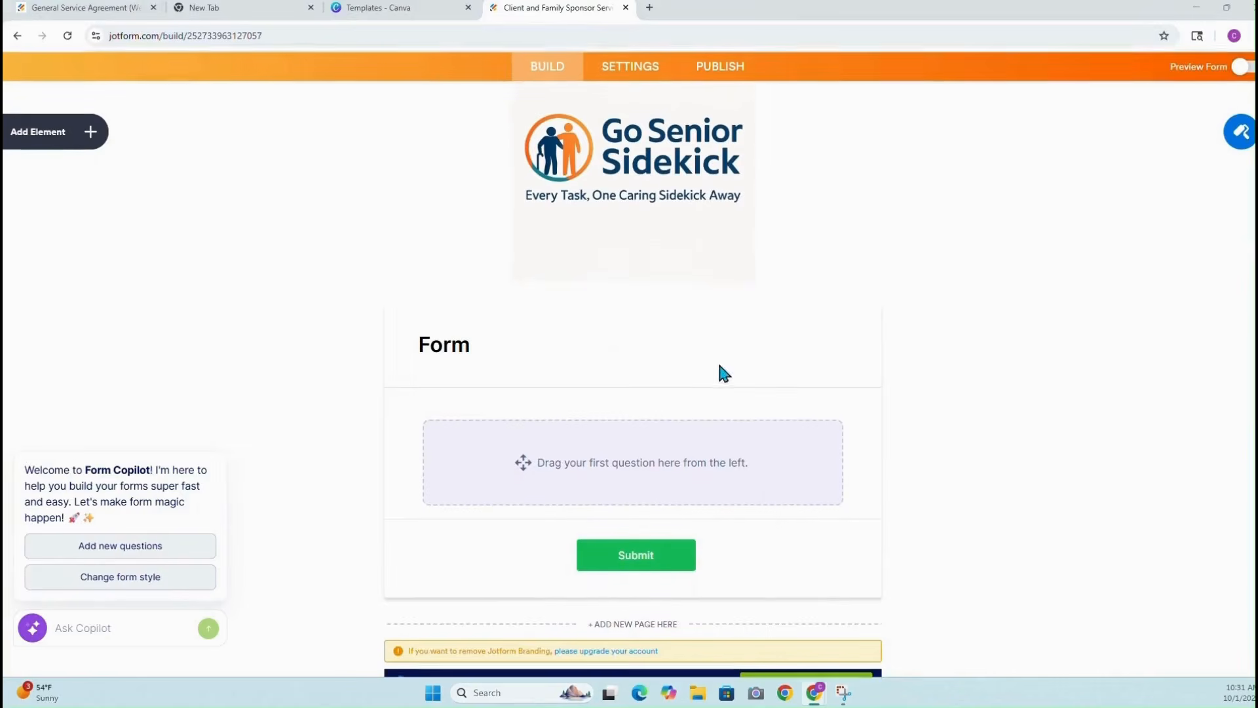
{"action": "left_click_drag", "start_coordinate": [469, 352], "coordinate": [363, 354]}
{"action": "key", "text": "BackSpace"}
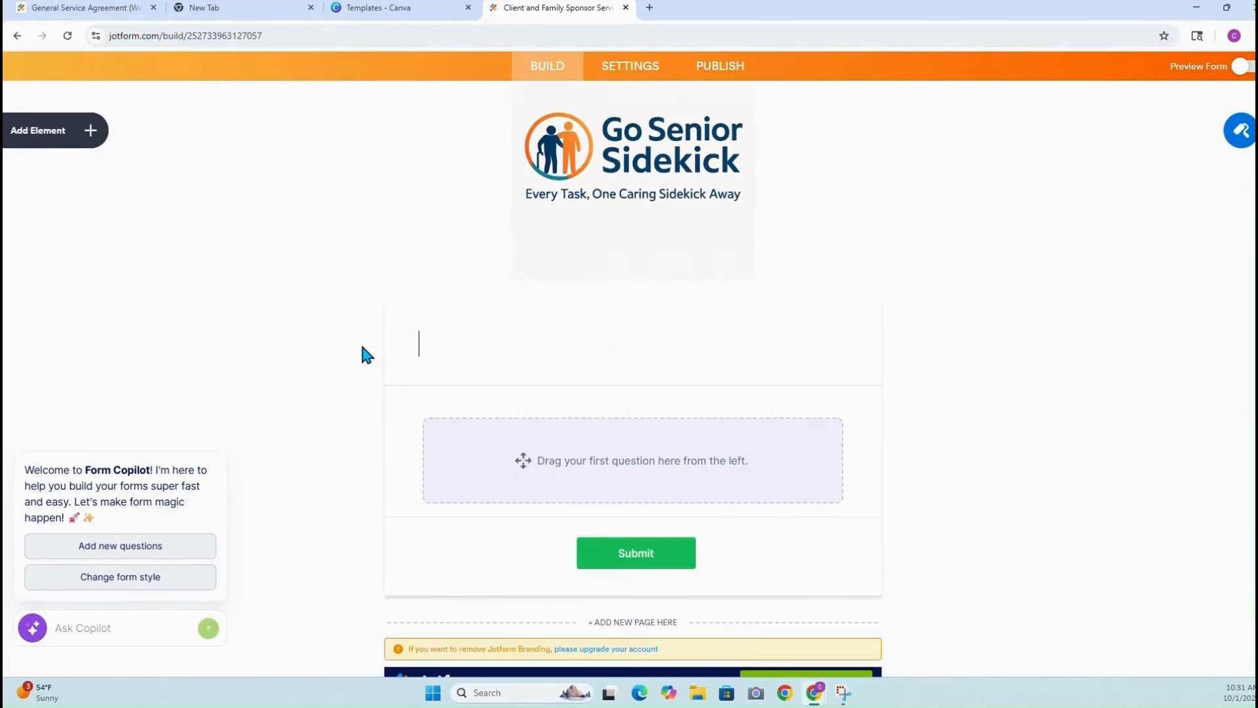
{"action": "type", "text": "Client and Family Sponsor Service Agreement"}
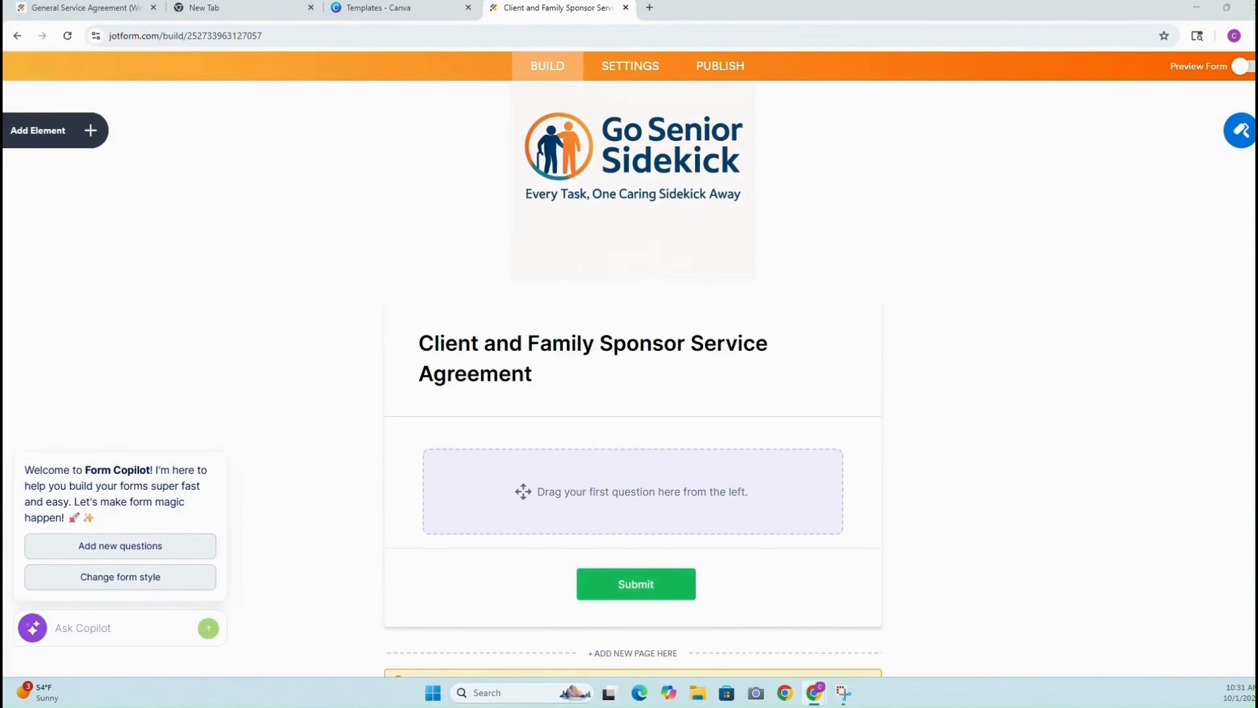
Add a subheader under the title stating that this one-time service agreement sets clear expectations for how services work and outlines client and family sponsor responsibilities
{"action": "left_click", "coordinate": [617, 401]}
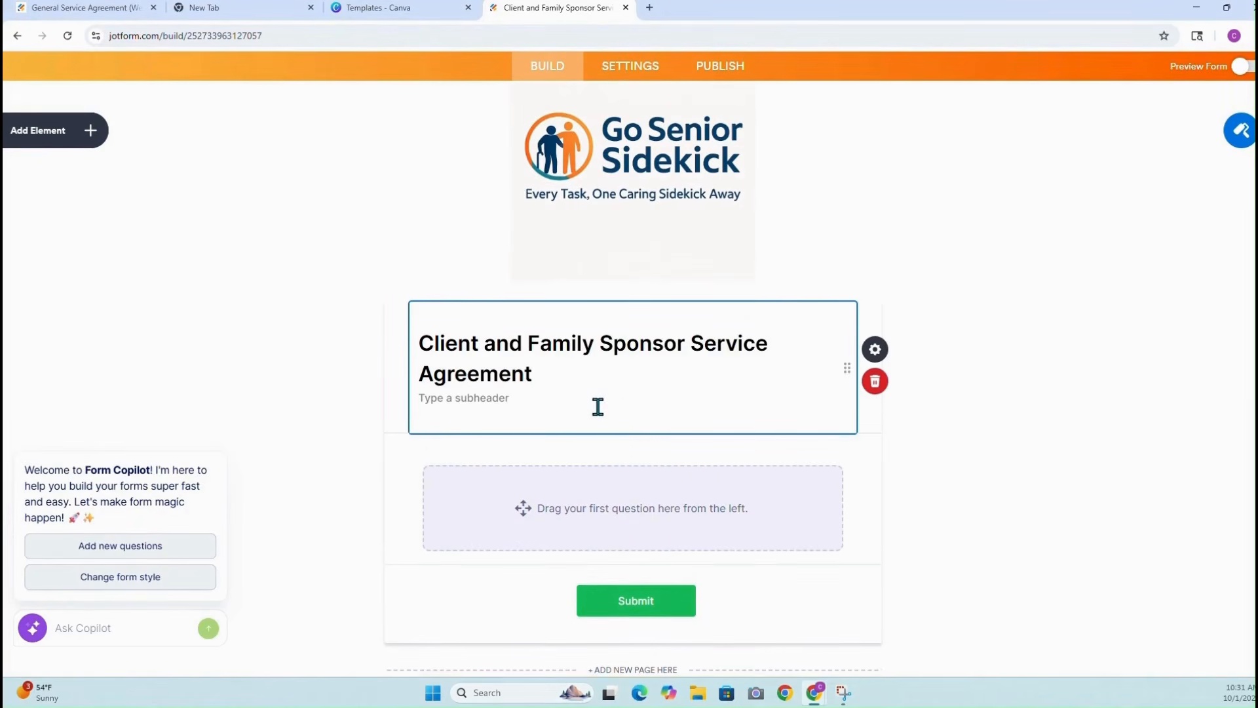
{"action": "left_click", "coordinate": [598, 406]}
{"action": "type", "text": "'This is a one-time service agreement that sets clear expectations for how services work and outlines the responsibilities of both clients and family sponsors."}
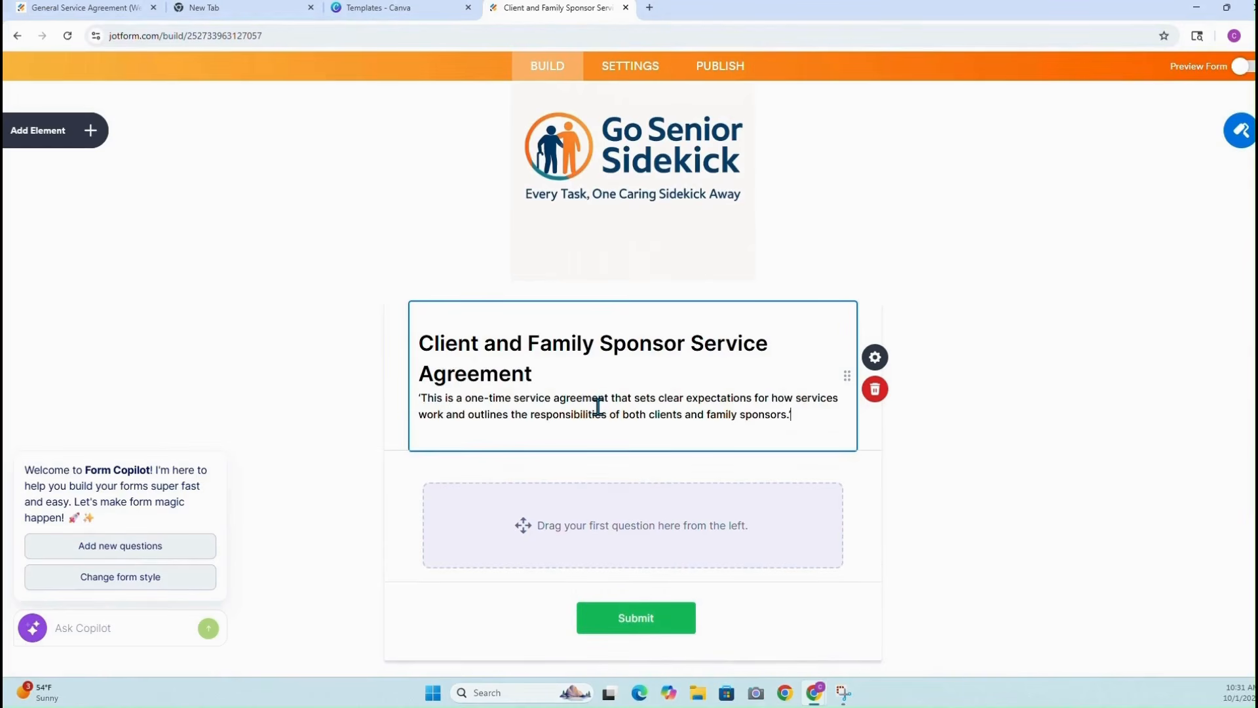
{"action": "left_click", "coordinate": [227, 374]}
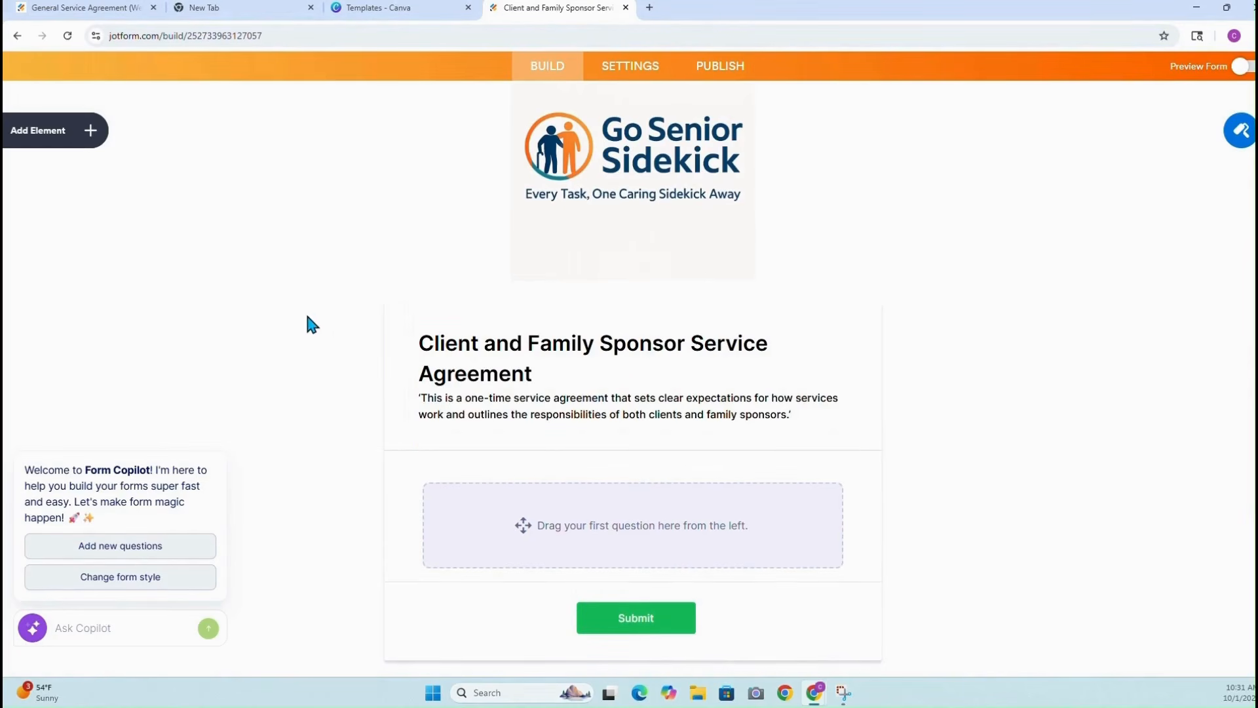
Add a Paragraph element below the form header and paste in the one-time agreement description covering payment terms, cancellation policies and service boundaries
{"action": "scroll", "coordinate": [356, 300], "scroll_direction": "down", "scroll_amount": 2}
{"action": "left_click", "coordinate": [90, 130]}
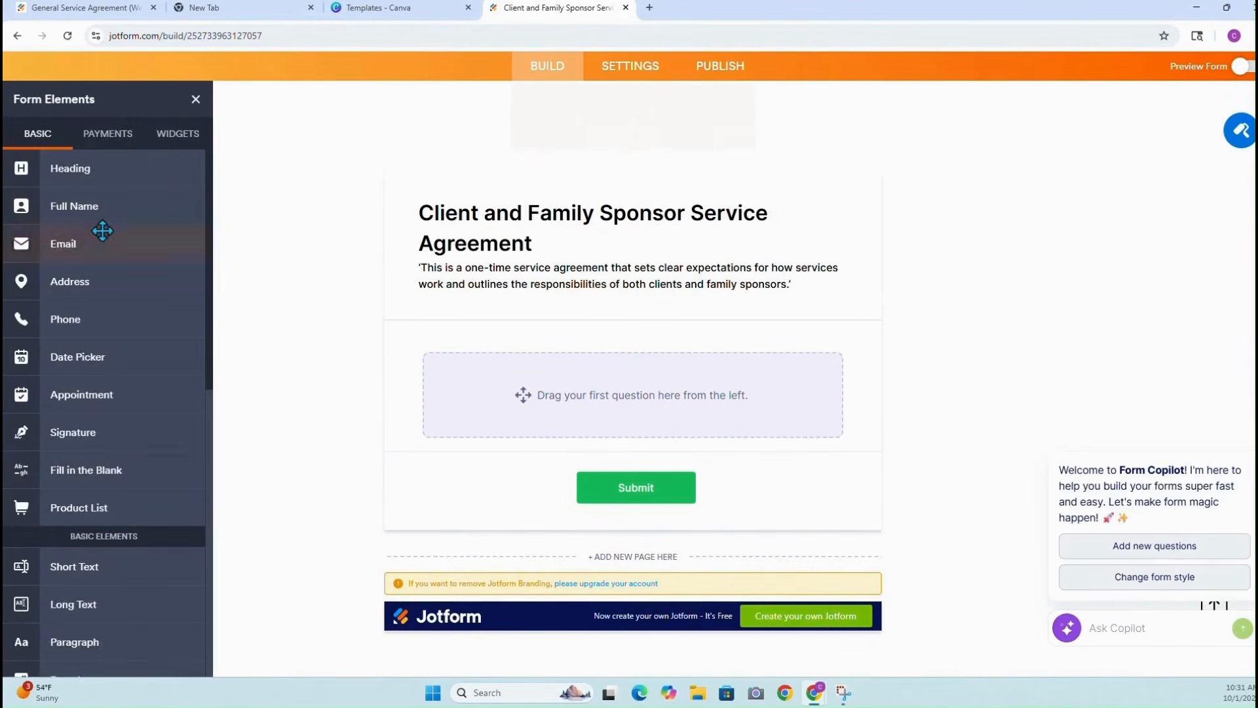
{"action": "scroll", "coordinate": [107, 285], "scroll_direction": "down", "scroll_amount": 1}
{"action": "left_click_drag", "start_coordinate": [92, 576], "coordinate": [469, 377]}
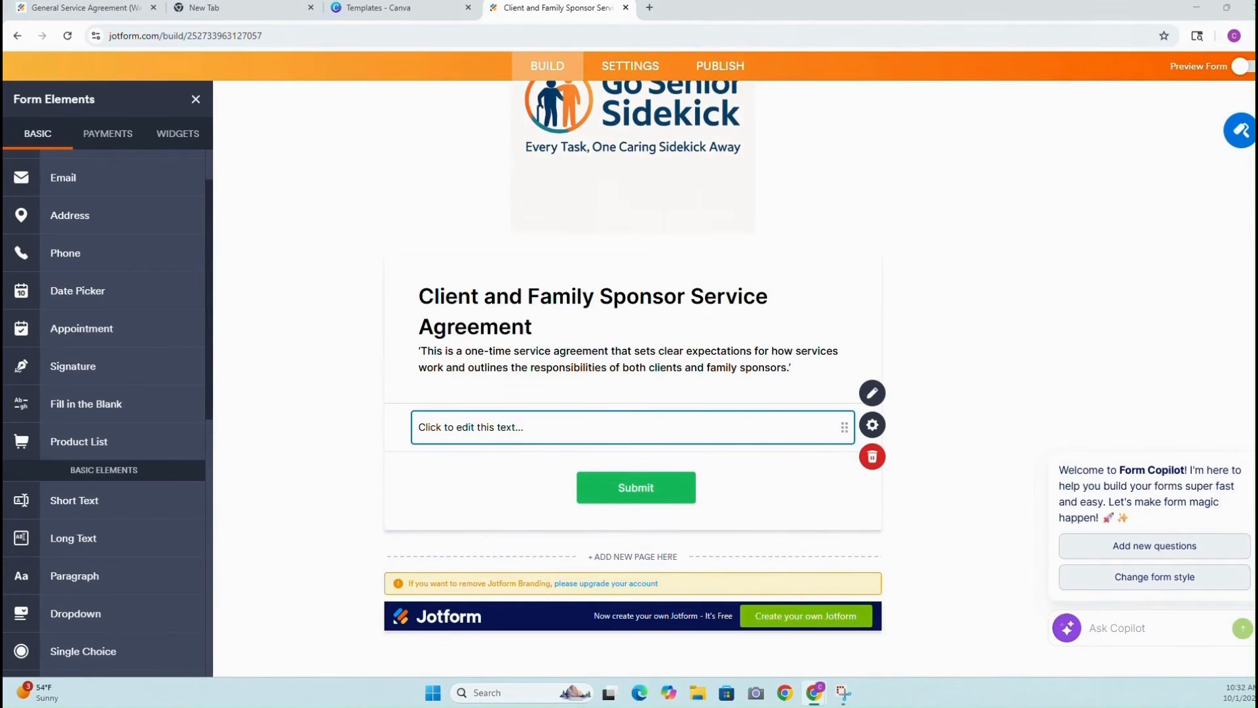
{"action": "left_click", "coordinate": [871, 394]}
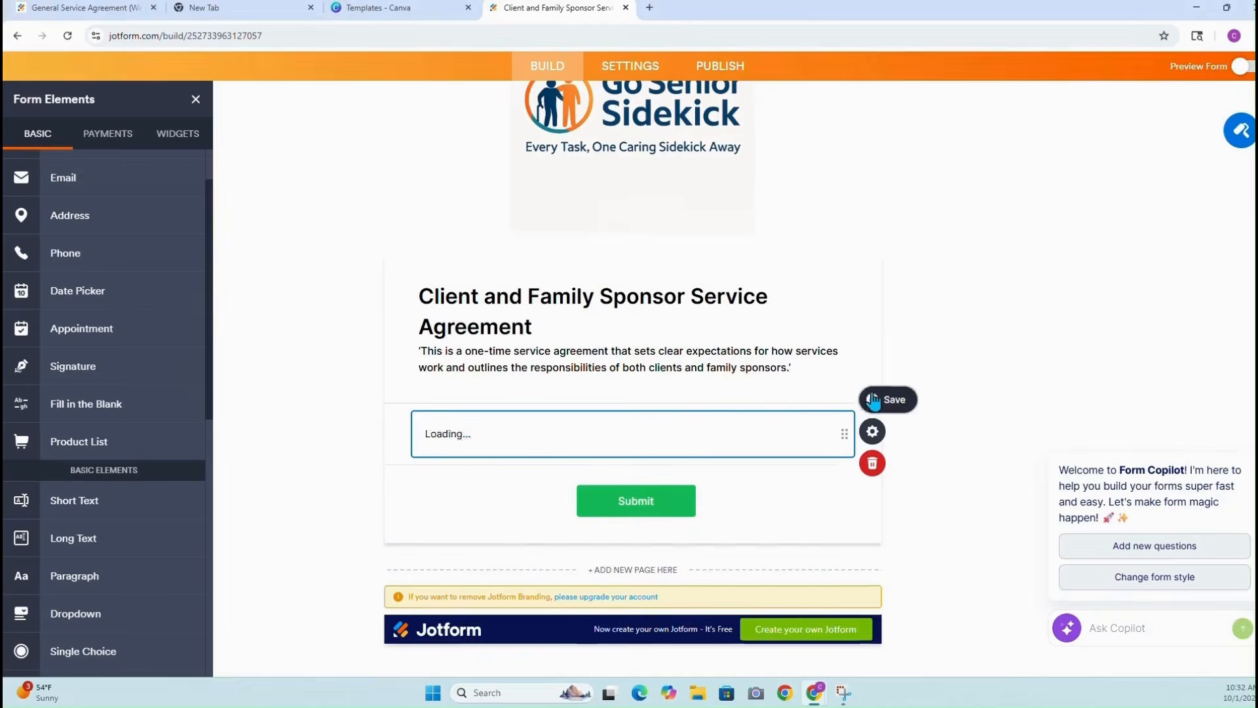
{"action": "right_click", "coordinate": [525, 505]}
{"action": "left_click", "coordinate": [548, 361]}
Set the whole description paragraph's font size to 12pt and save the paragraph
{"action": "scroll", "coordinate": [981, 368], "scroll_direction": "down", "scroll_amount": 3}
{"action": "left_click_drag", "start_coordinate": [522, 336], "coordinate": [431, 293]}
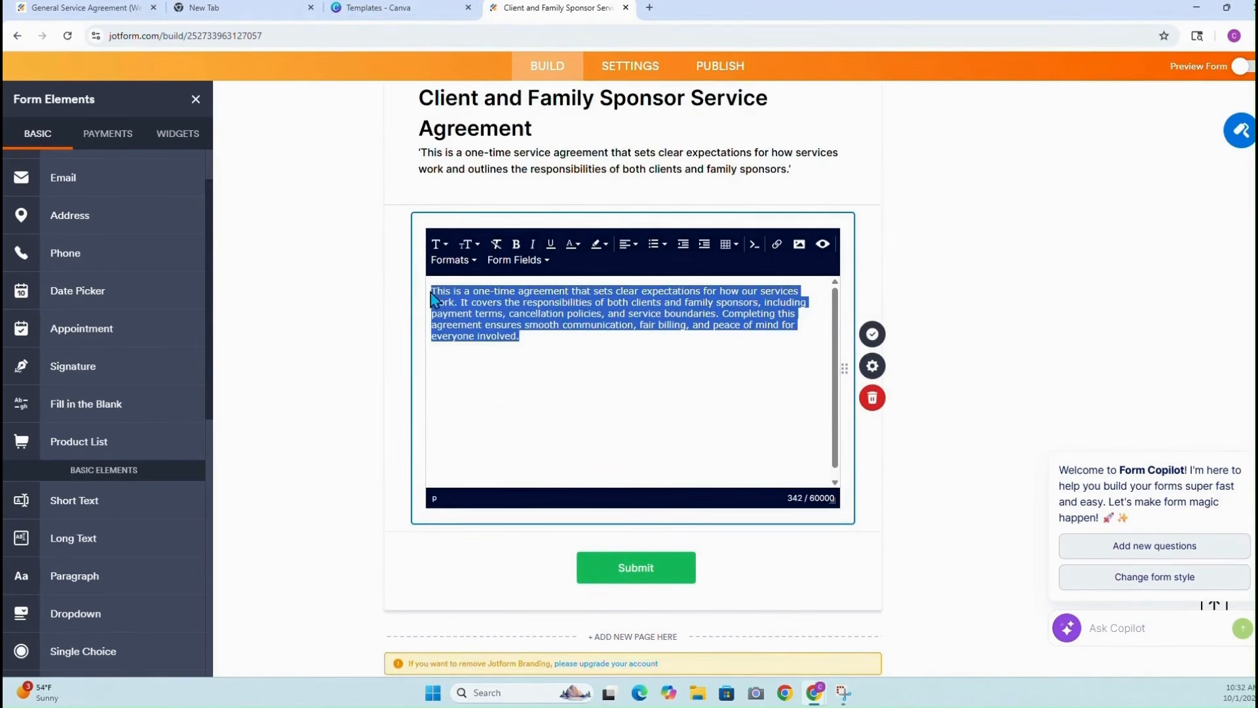
{"action": "left_click", "coordinate": [466, 248]}
{"action": "left_click", "coordinate": [466, 308]}
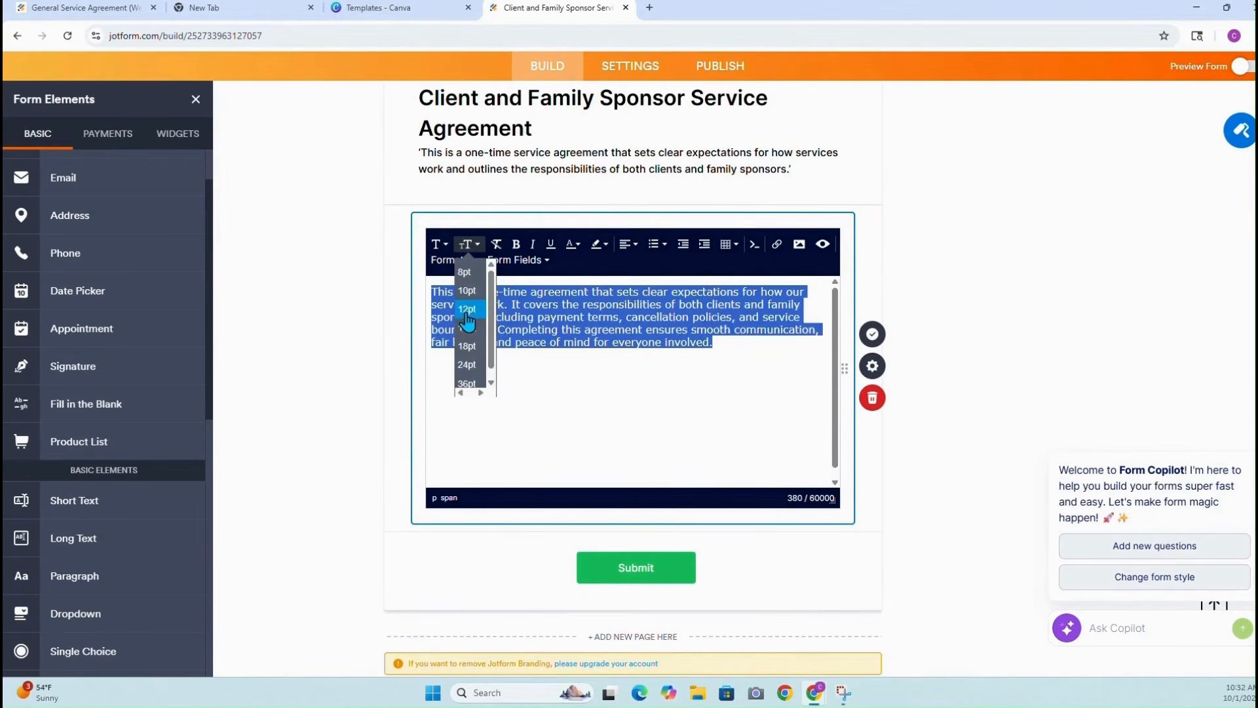
{"action": "left_click", "coordinate": [872, 334]}
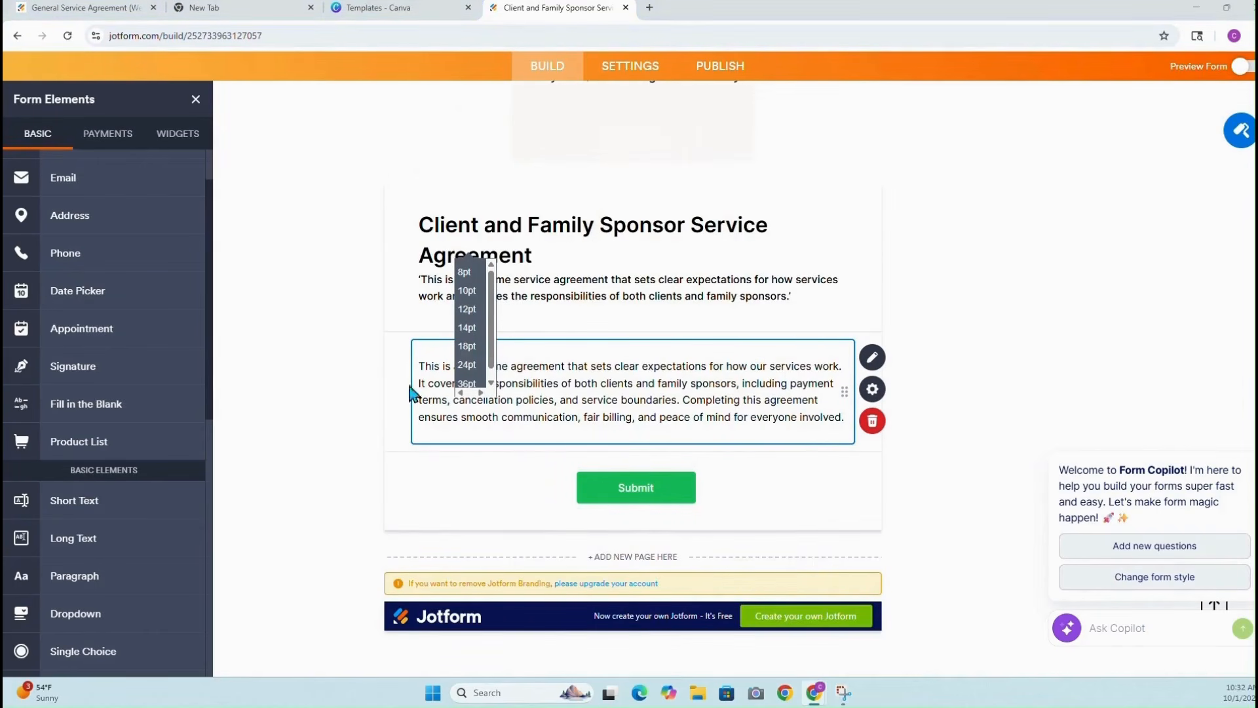
{"action": "left_click", "coordinate": [312, 380]}
Add a Heading element below the description paragraph with the text "Client Information"
{"action": "scroll", "coordinate": [134, 300], "scroll_direction": "up", "scroll_amount": 2}
{"action": "left_click_drag", "start_coordinate": [78, 168], "coordinate": [443, 456]}
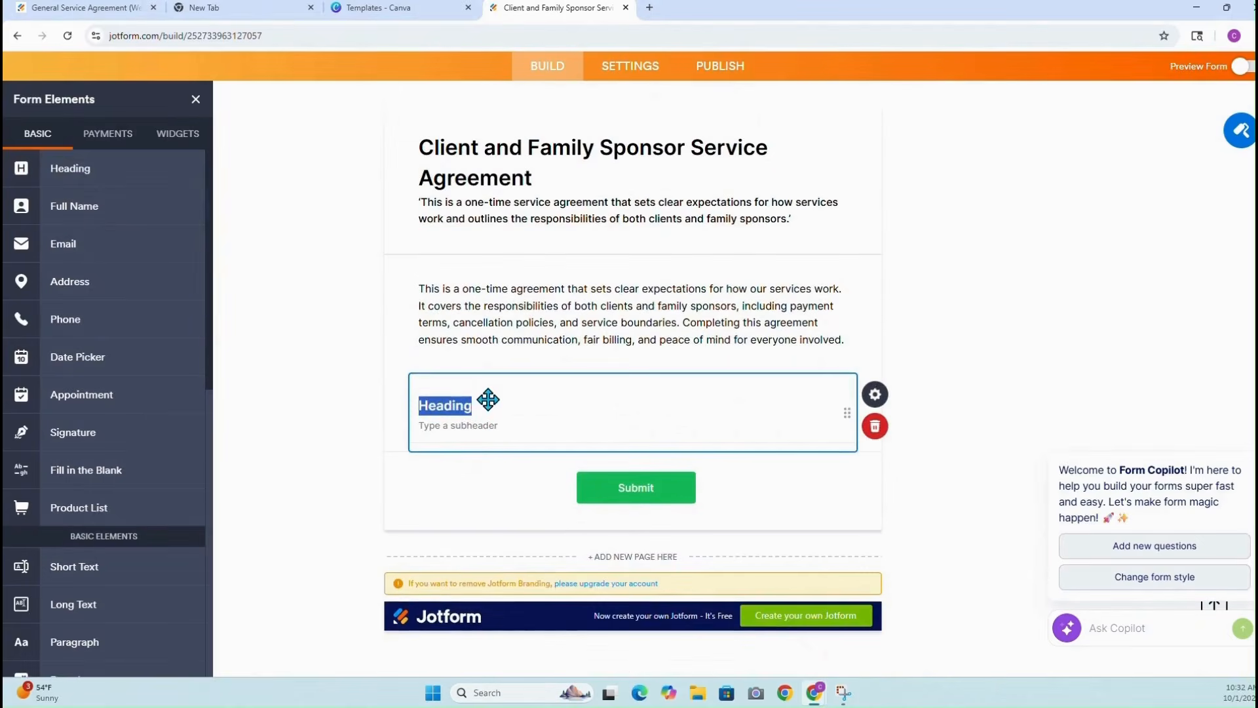
{"action": "key", "text": "BackSpace"}
{"action": "type", "text": "Client Information"}
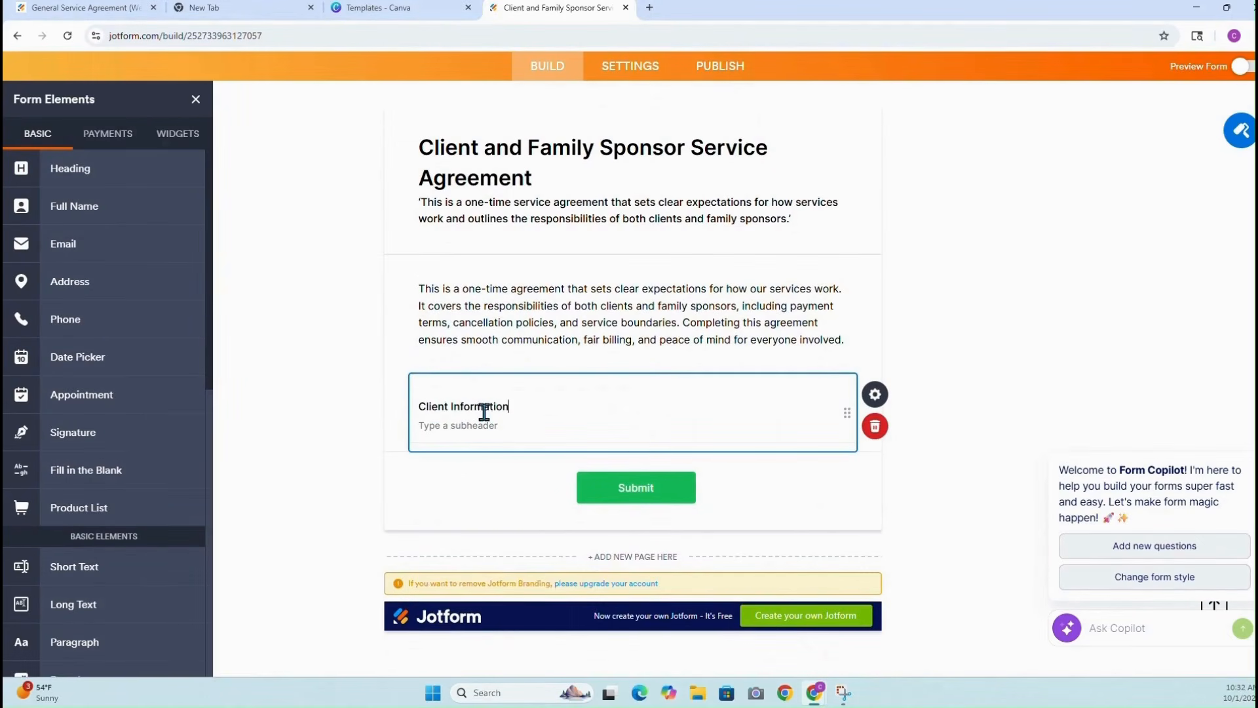
{"action": "left_click", "coordinate": [364, 403]}
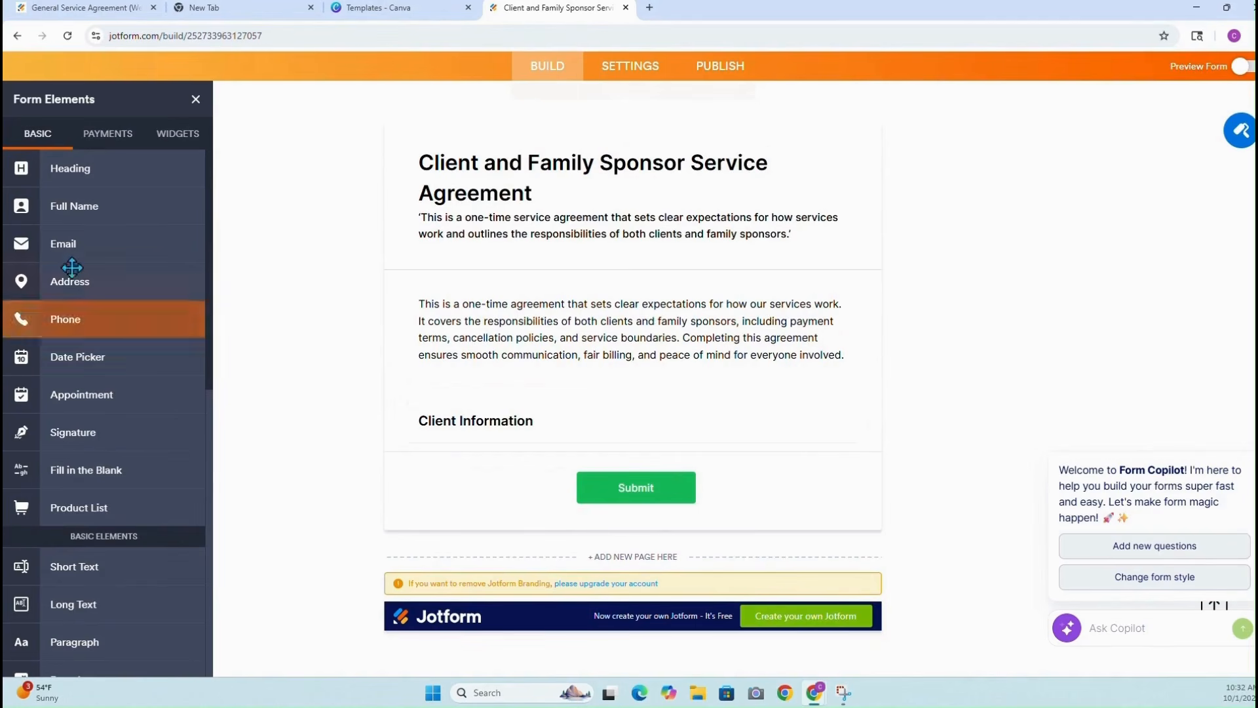
Add an Email field and a Phone field below the "Client Information" heading
{"action": "left_click_drag", "start_coordinate": [65, 244], "coordinate": [440, 452]}
{"action": "scroll", "coordinate": [436, 453], "scroll_direction": "down", "scroll_amount": 1}
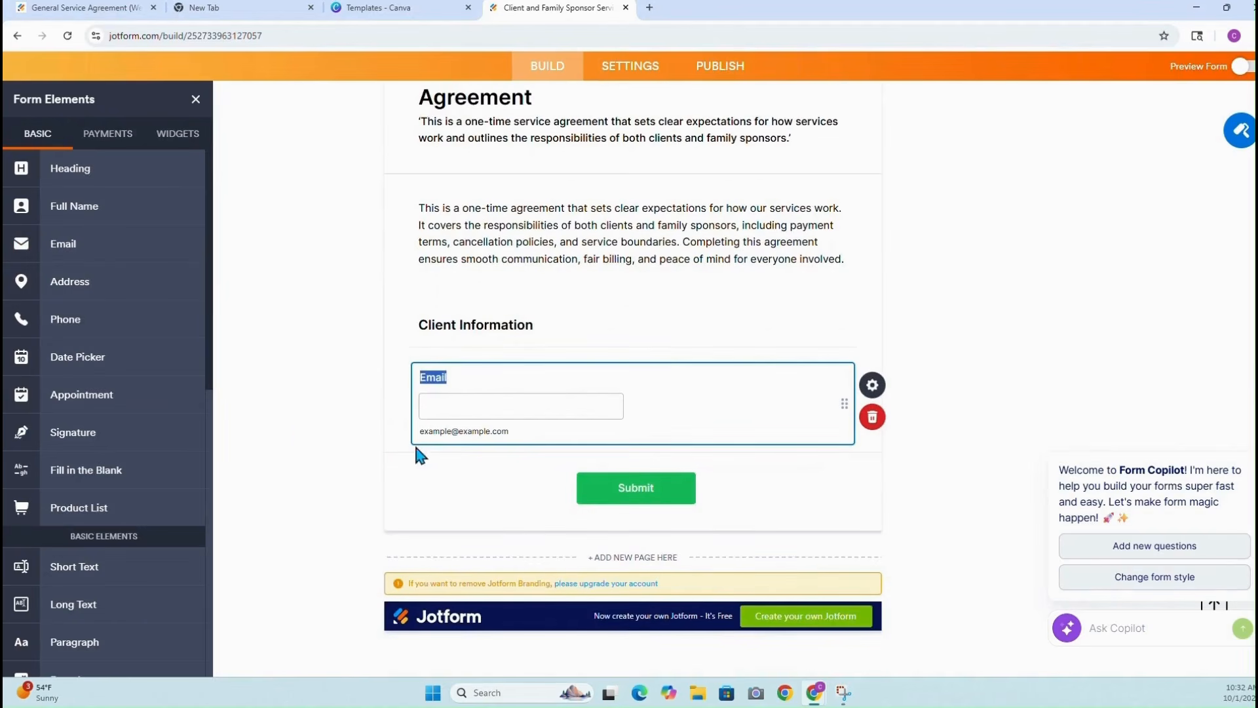
{"action": "left_click_drag", "start_coordinate": [93, 322], "coordinate": [466, 477]}
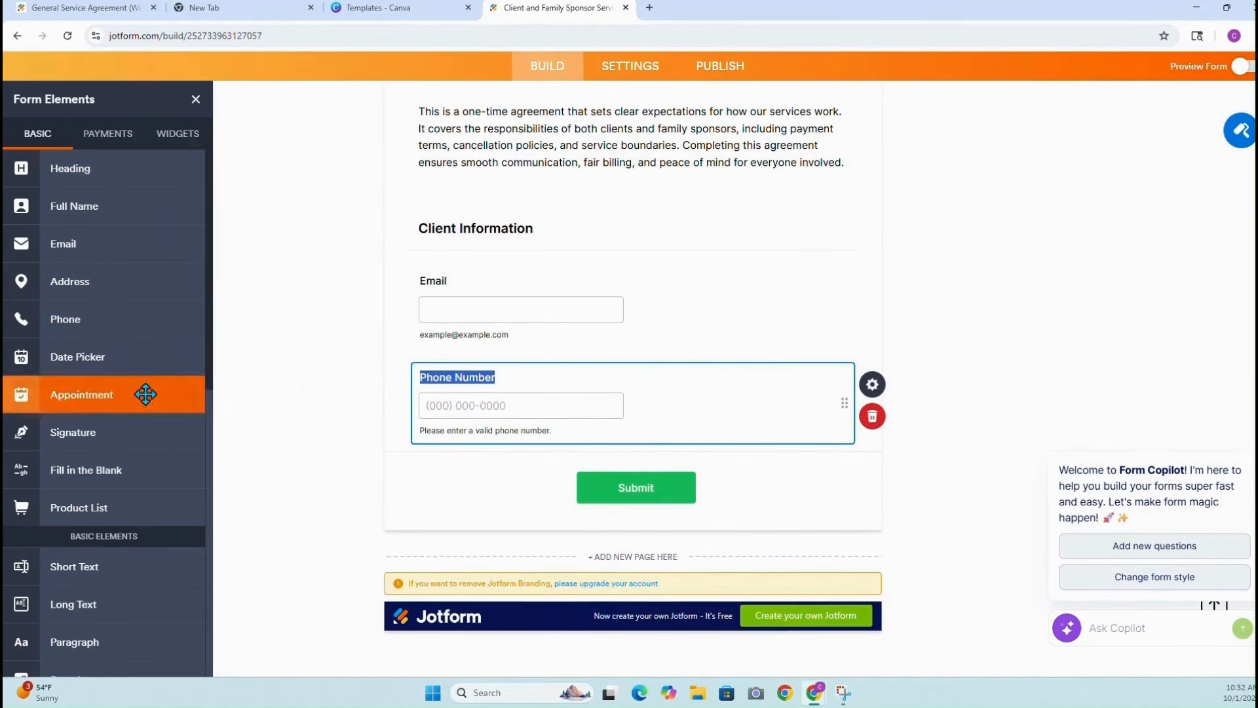
Add an Address field below the client's phone number, exclude Street Address 2, and set the state options to American States
{"action": "scroll", "coordinate": [146, 393], "scroll_direction": "down", "scroll_amount": 3}
{"action": "scroll", "coordinate": [131, 407], "scroll_direction": "up", "scroll_amount": 2}
{"action": "scroll", "coordinate": [132, 407], "scroll_direction": "up", "scroll_amount": 2}
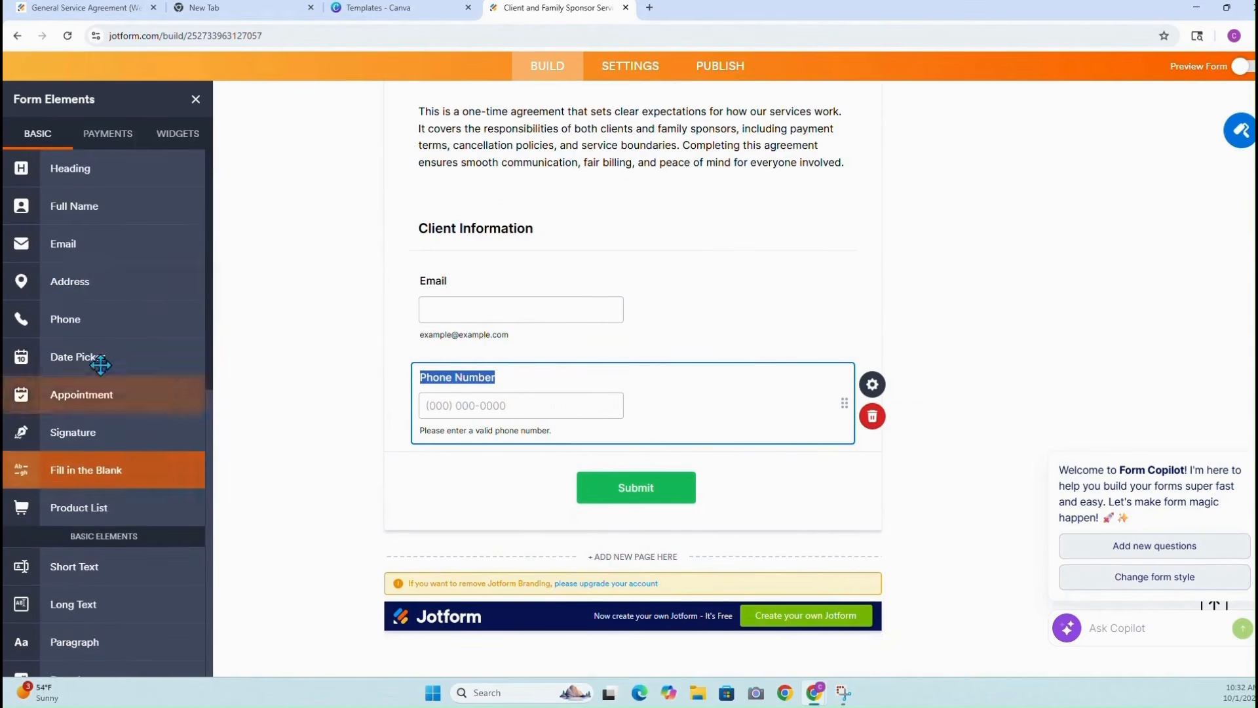
{"action": "left_click_drag", "start_coordinate": [72, 285], "coordinate": [486, 515]}
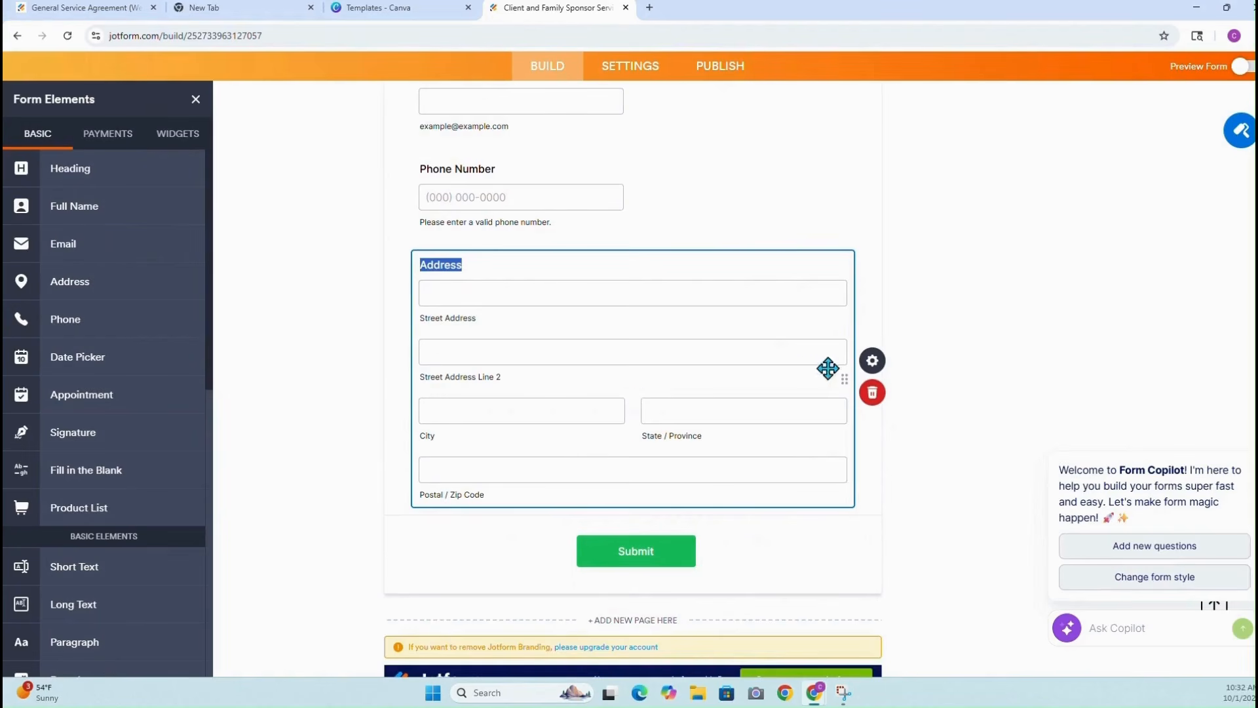
{"action": "left_click", "coordinate": [882, 370]}
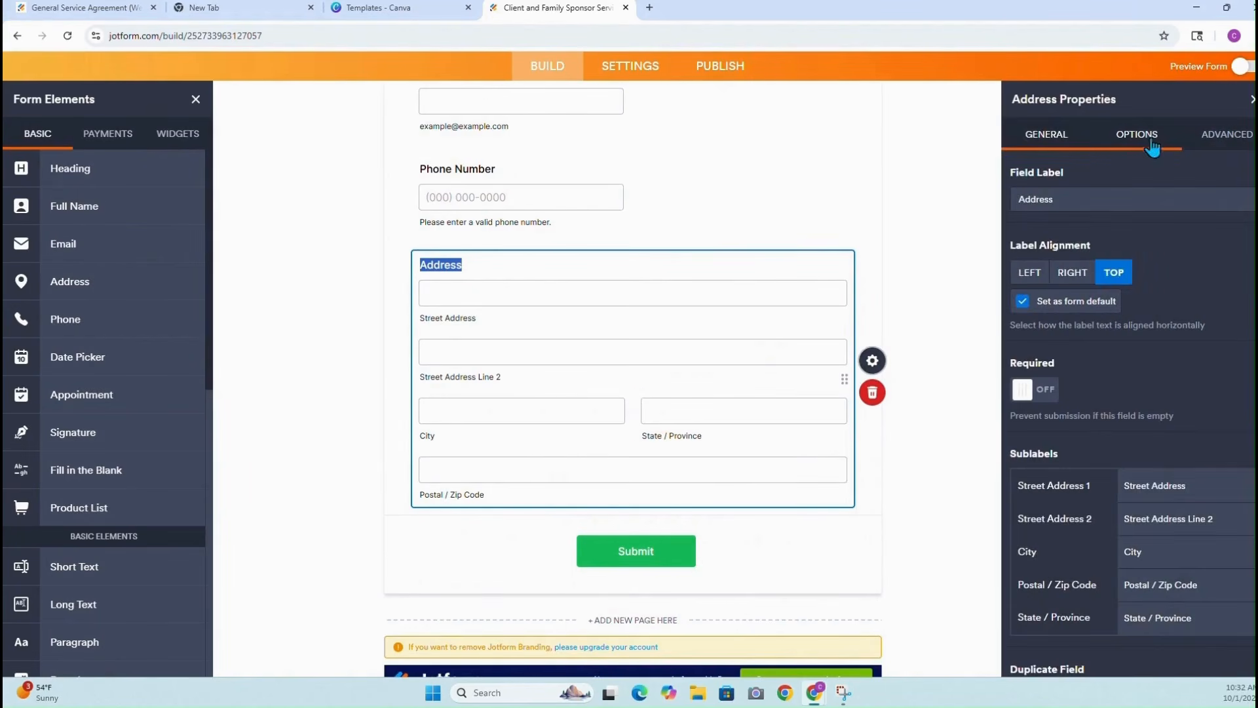
{"action": "left_click", "coordinate": [1158, 203]}
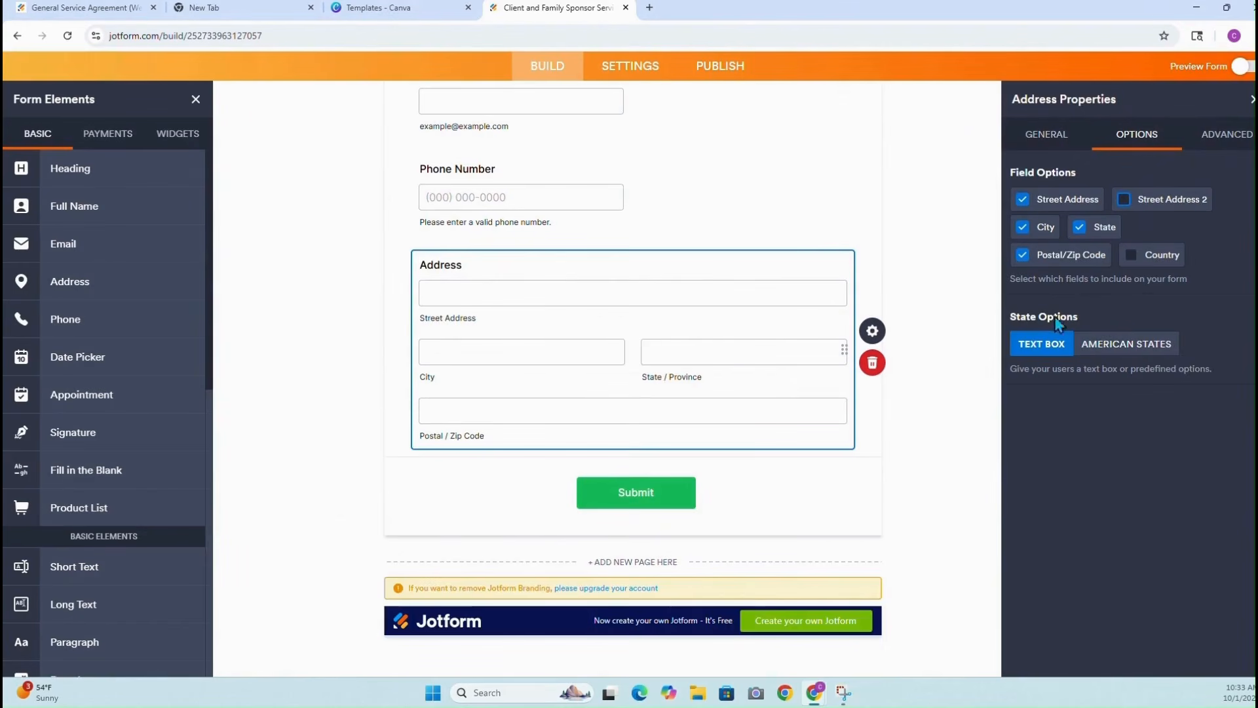
{"action": "left_click", "coordinate": [1107, 346]}
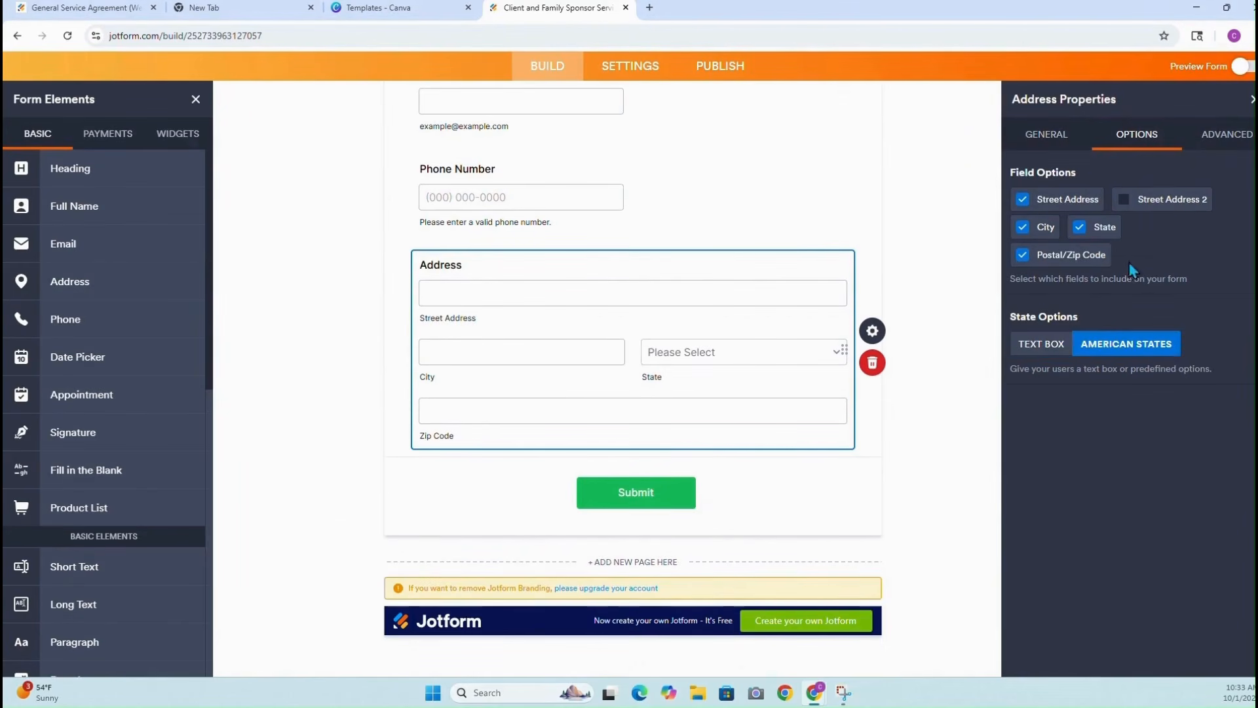
{"action": "left_click", "coordinate": [1252, 103]}
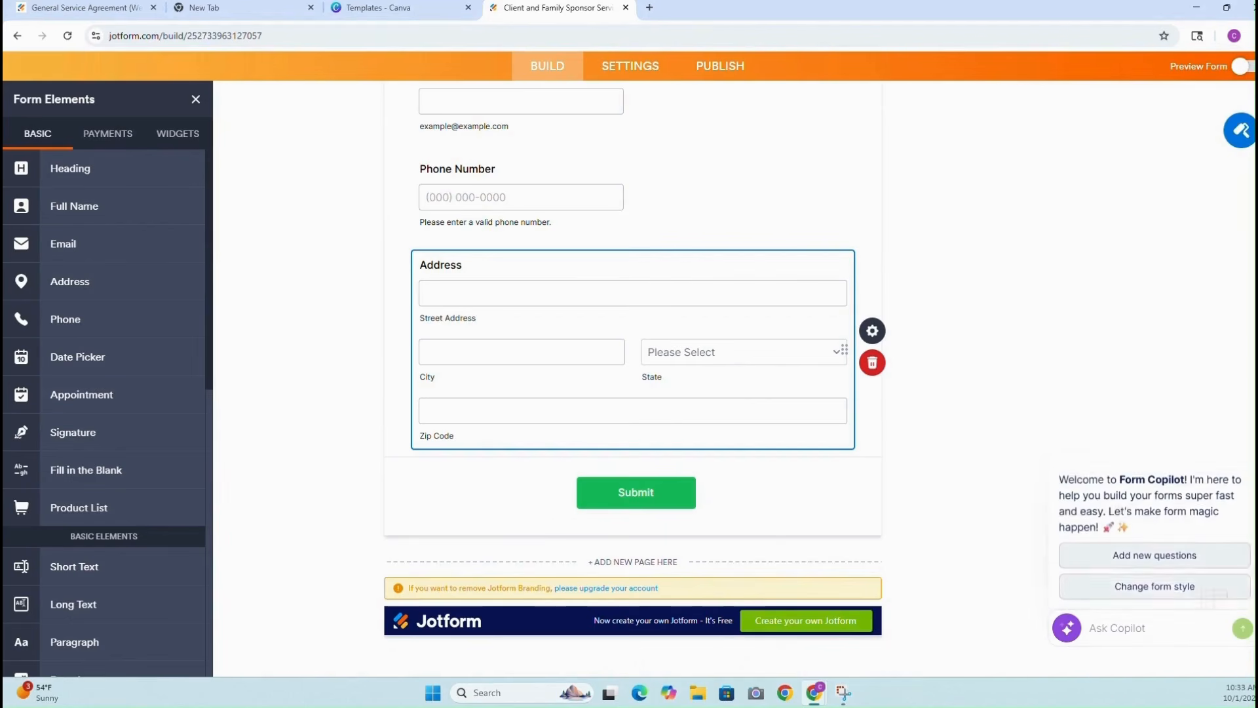
Review the Client Information fields, view the form's publish page and return to the form builder
{"action": "scroll", "coordinate": [973, 368], "scroll_direction": "up", "scroll_amount": 8}
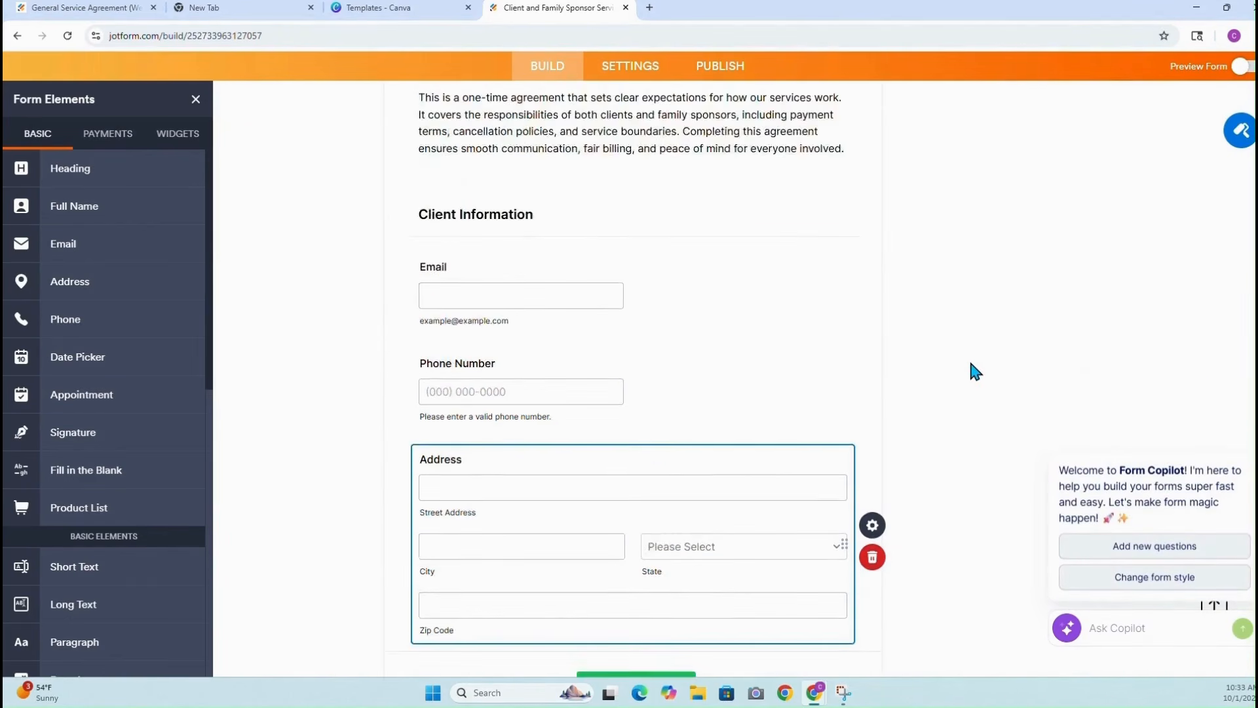
{"action": "scroll", "coordinate": [975, 371], "scroll_direction": "down", "scroll_amount": 8}
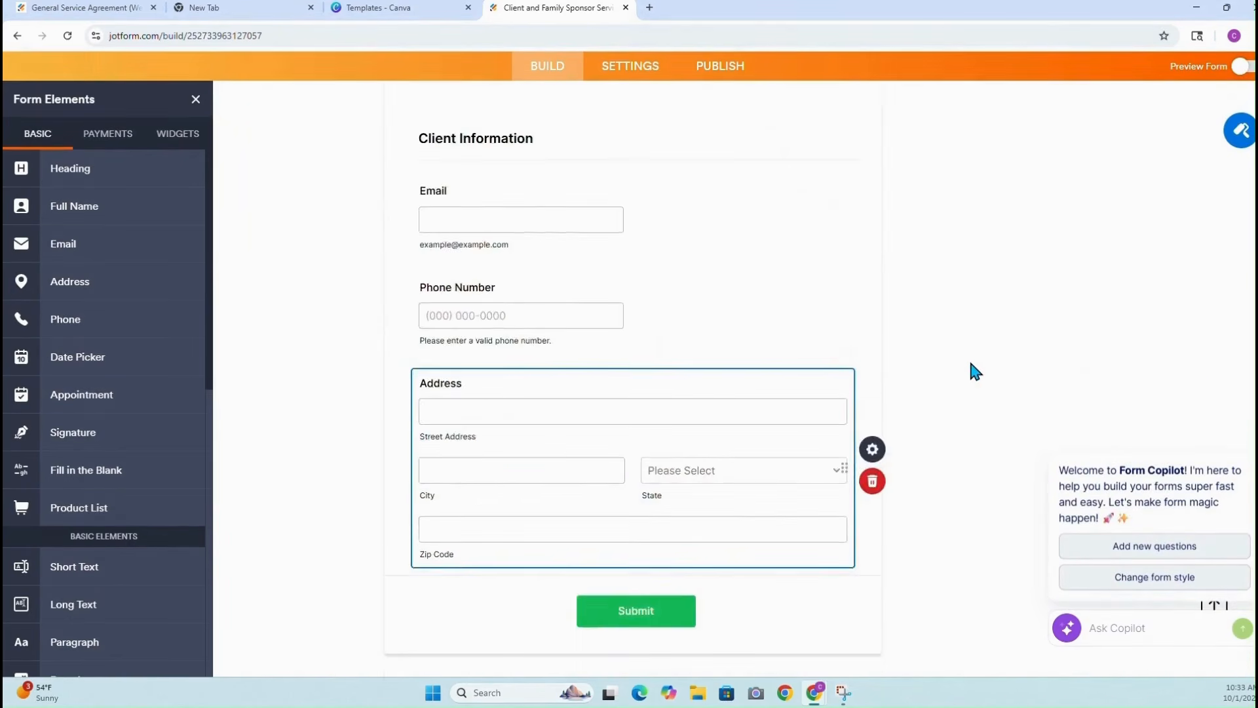
{"action": "scroll", "coordinate": [305, 382], "scroll_direction": "up", "scroll_amount": 8}
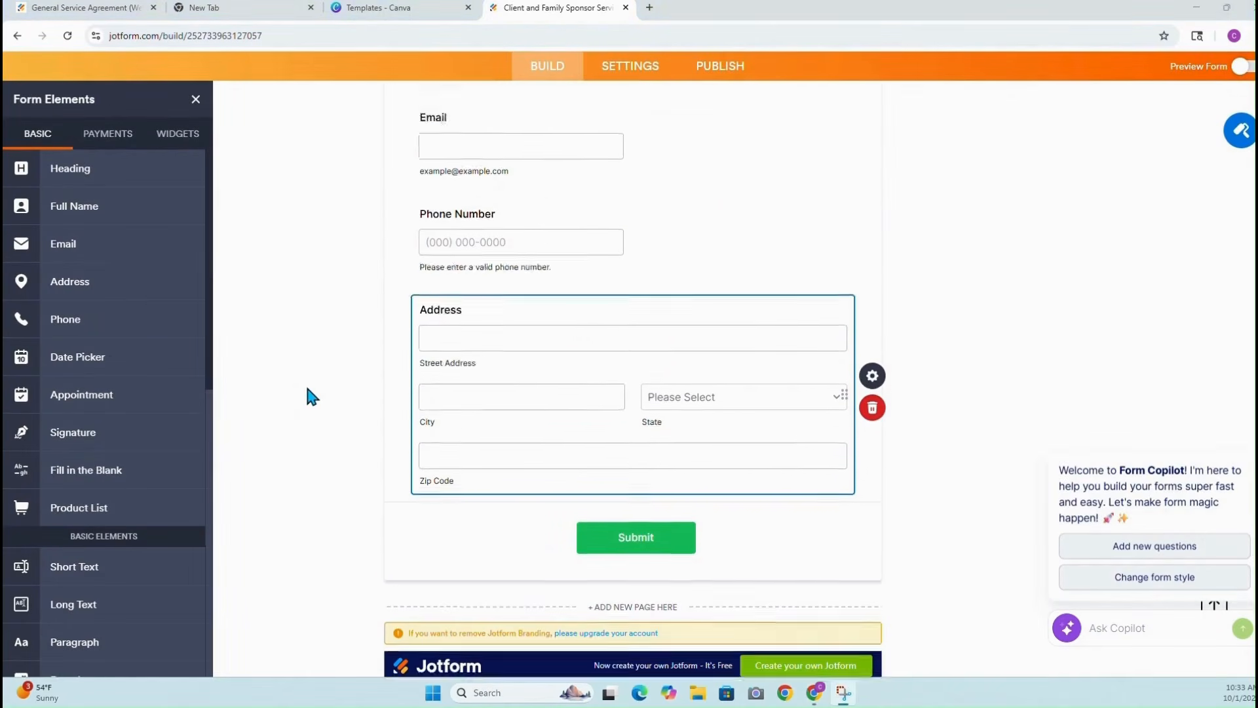
{"action": "left_click", "coordinate": [720, 66]}
{"action": "left_click", "coordinate": [548, 118]}
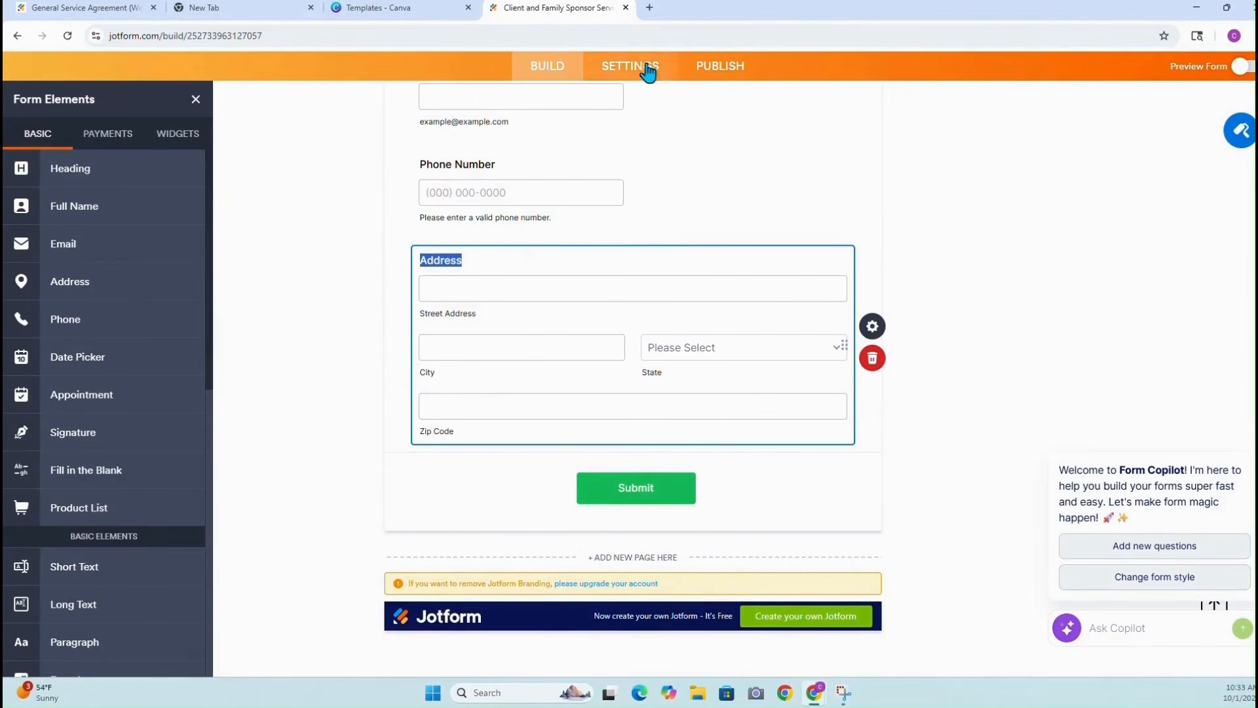
{"action": "left_click", "coordinate": [563, 12]}
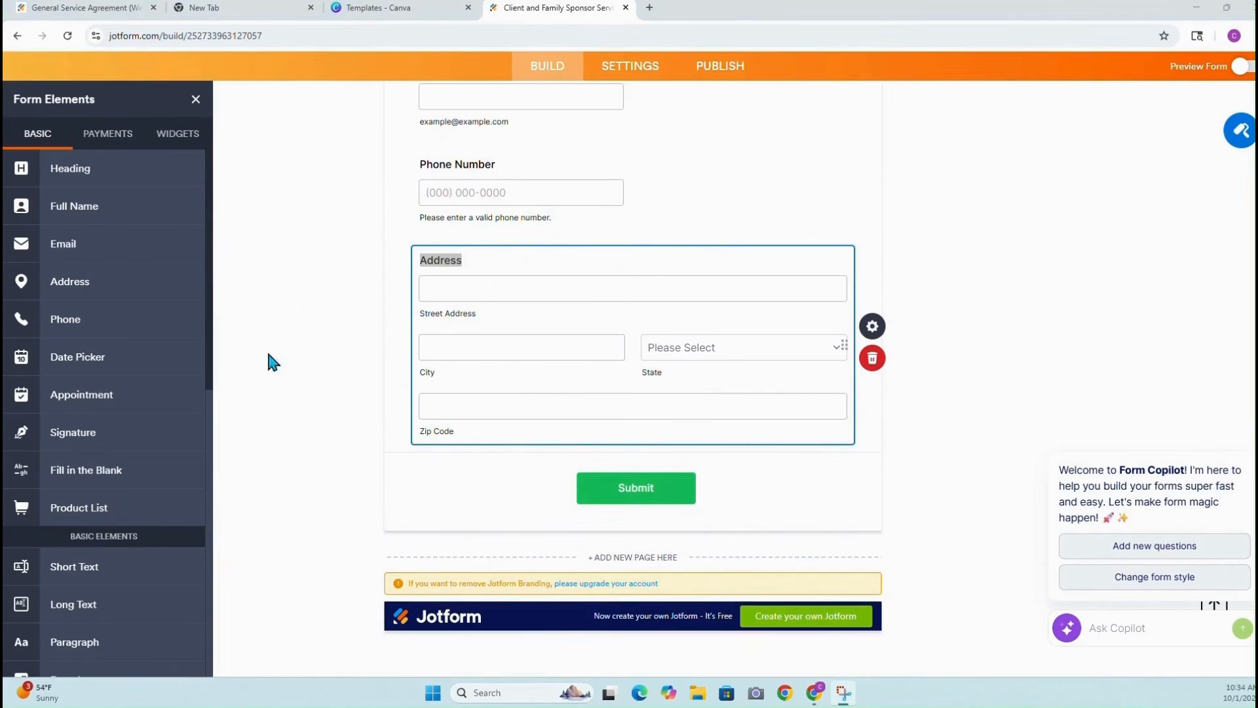
Add a Heading below the address reading "Family Sponsor Information (Optional)" with the subheader "Add a family member who can coordinate or cover services."
{"action": "left_click_drag", "start_coordinate": [157, 172], "coordinate": [538, 479]}
{"action": "key", "text": "BackSpace"}
{"action": "type", "text": "Family Sponsor Information (Optional)"}
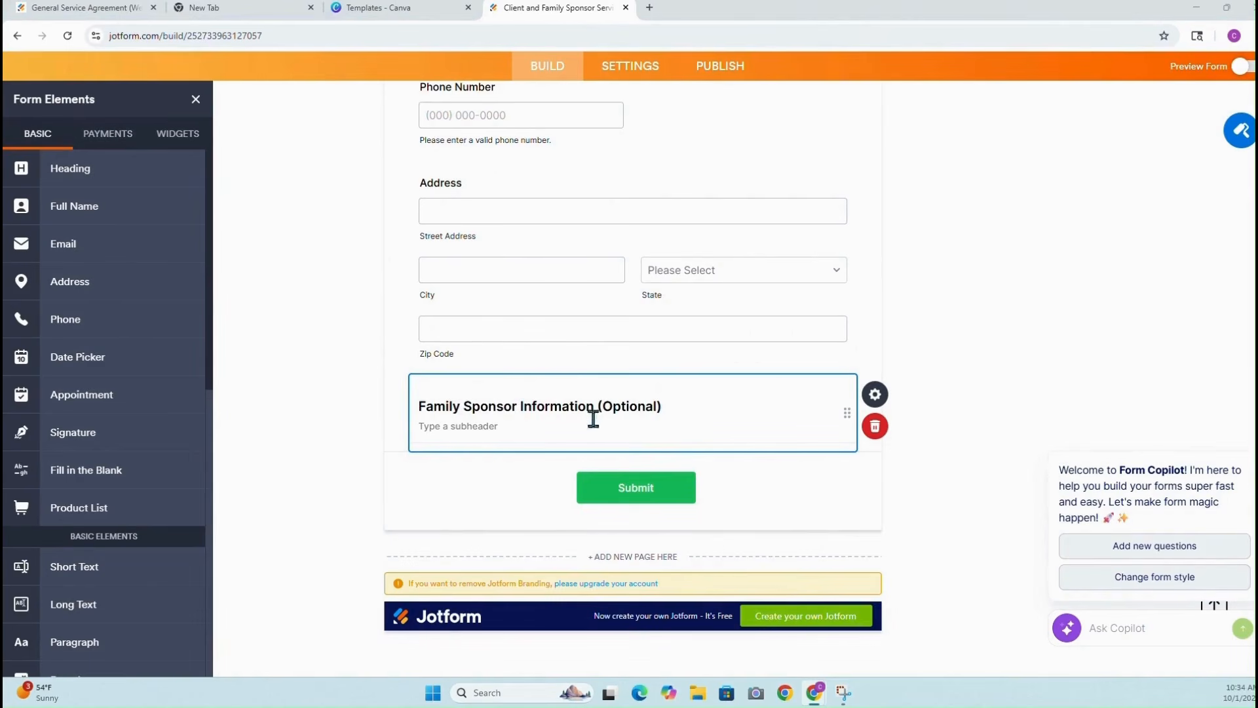
{"action": "left_click", "coordinate": [500, 428]}
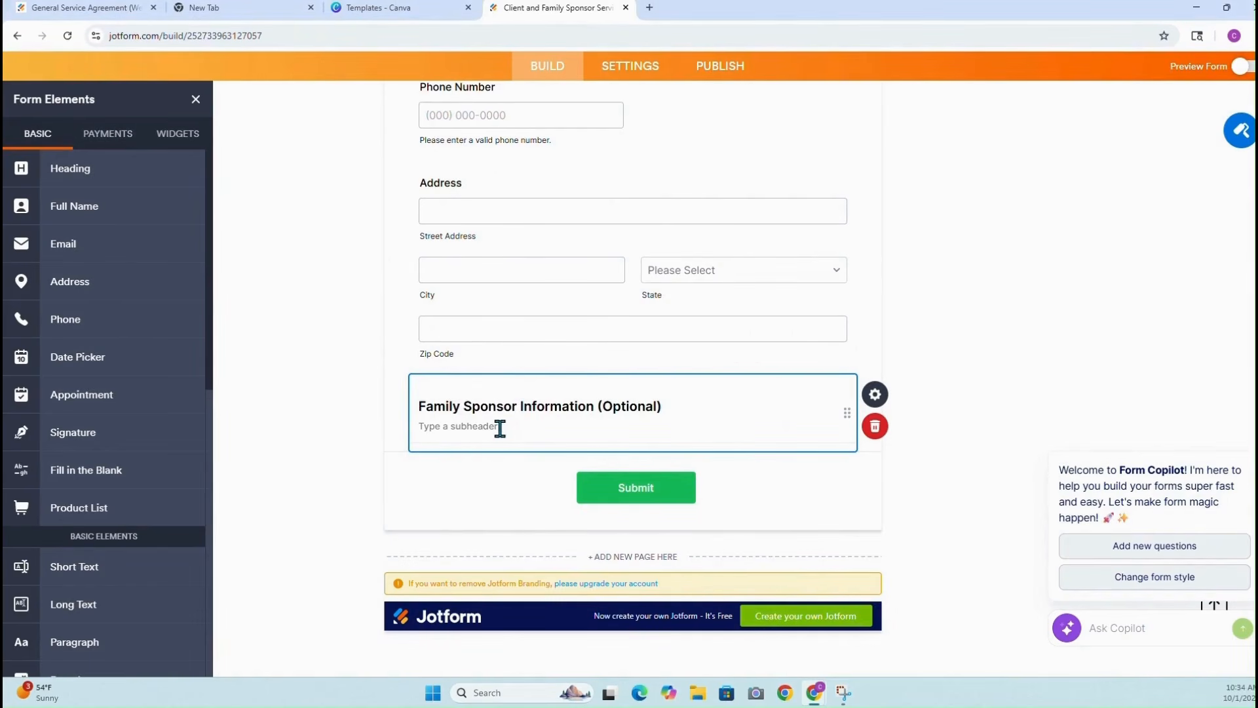
{"action": "type", "text": "\"Add a family member who can coordinate or cover services."}
{"action": "left_click", "coordinate": [346, 399]}
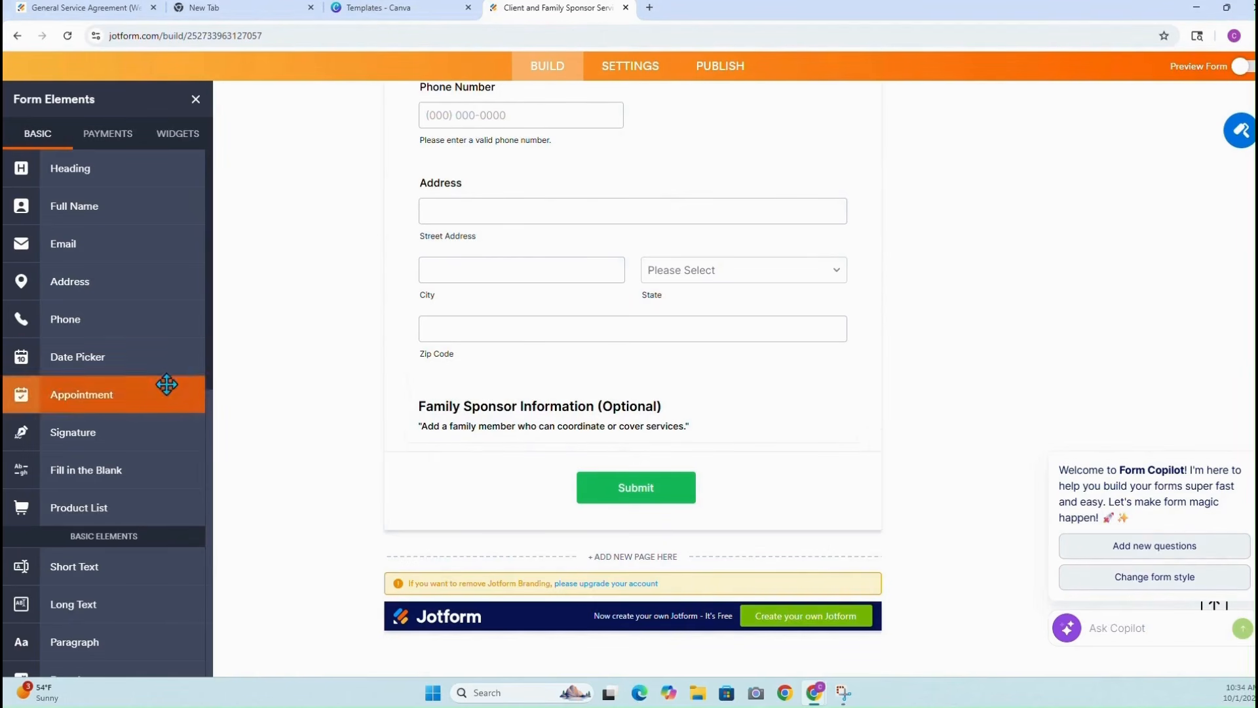
Add a Paragraph element below the family sponsor heading and paste in the explanation about a family member arranging or paying for services
{"action": "scroll", "coordinate": [104, 477], "scroll_direction": "down", "scroll_amount": 2}
{"action": "left_click_drag", "start_coordinate": [95, 517], "coordinate": [503, 459]}
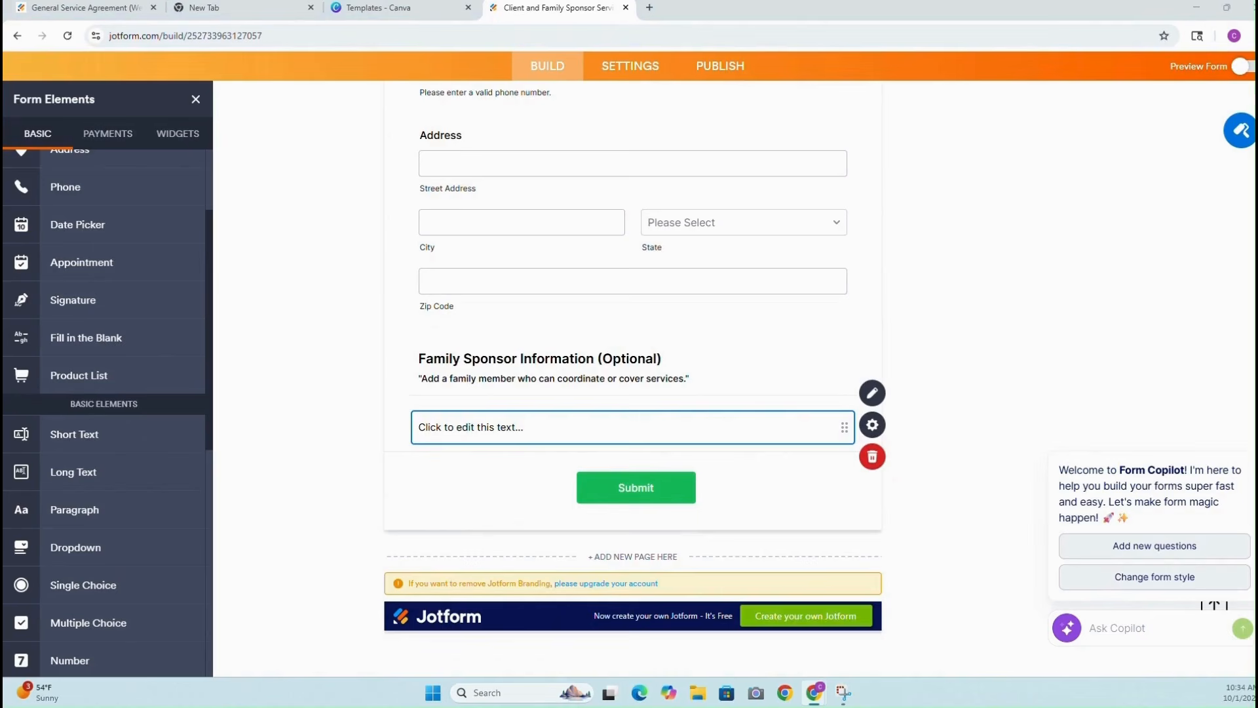
{"action": "left_click", "coordinate": [873, 393]}
{"action": "right_click", "coordinate": [563, 505]}
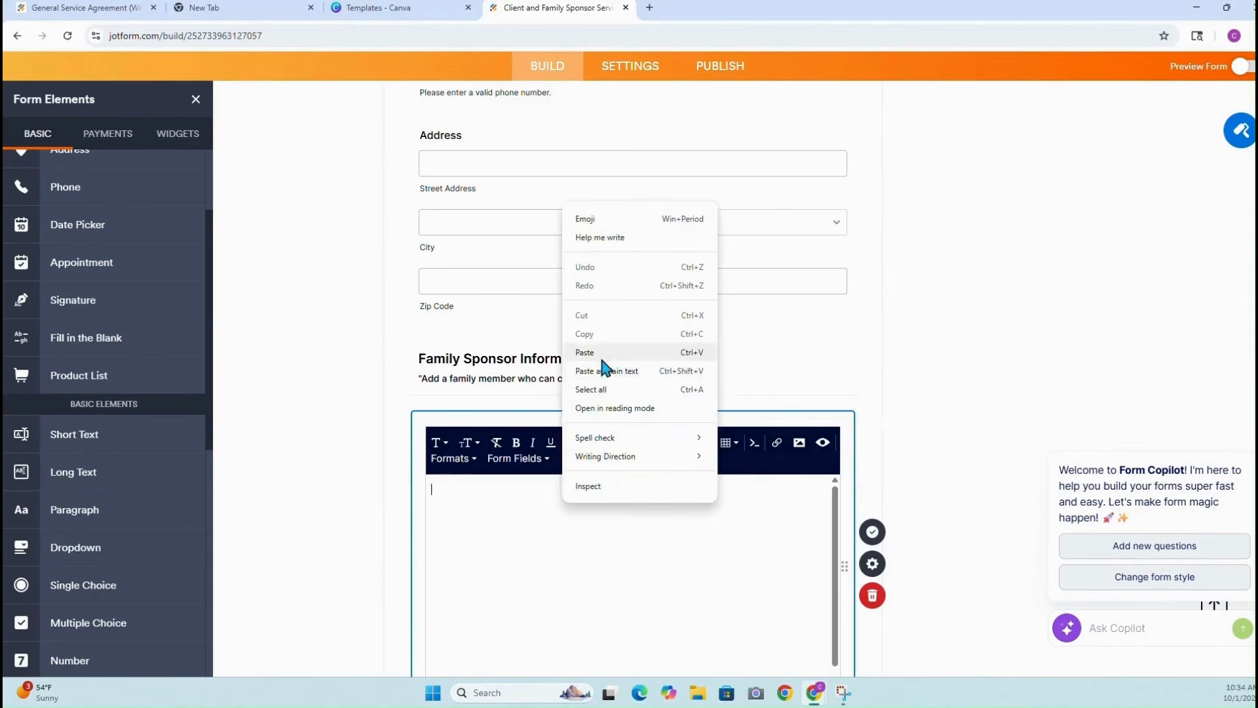
{"action": "left_click", "coordinate": [603, 367]}
Set the whole family sponsor paragraph's font size to 12pt and save the paragraph
{"action": "left_click_drag", "start_coordinate": [813, 514], "coordinate": [420, 490]}
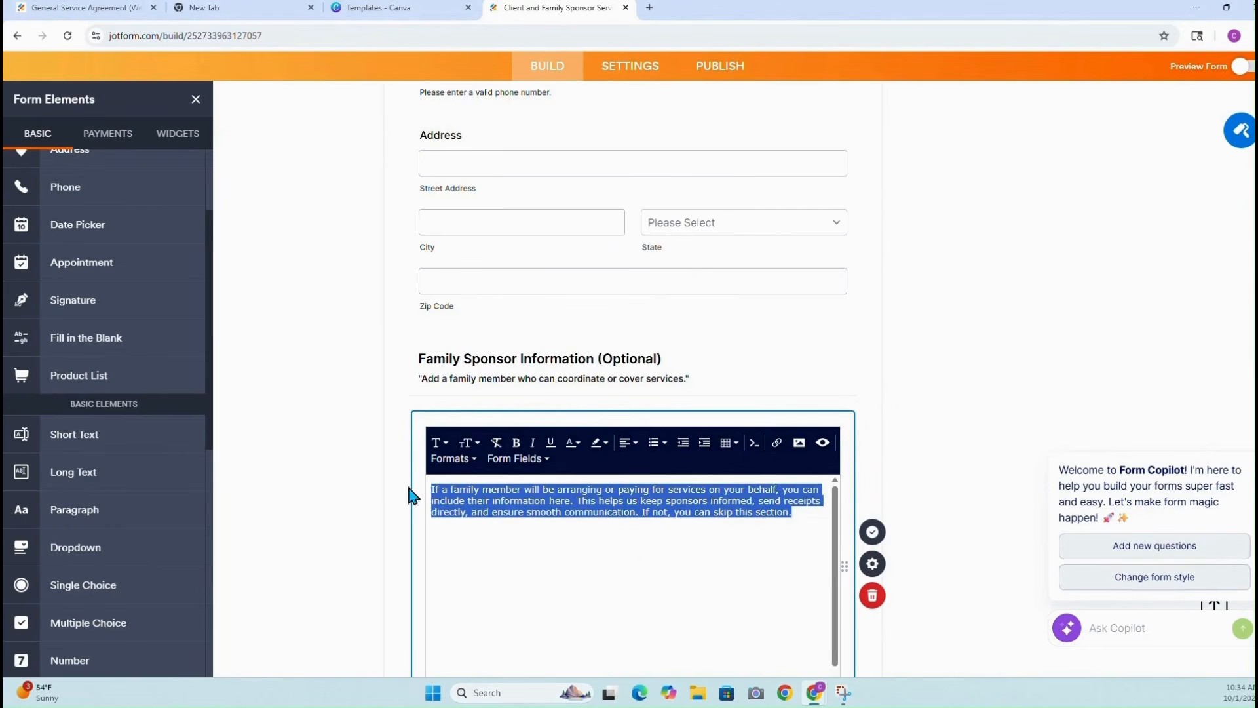
{"action": "left_click", "coordinate": [468, 444]}
{"action": "left_click", "coordinate": [469, 509]}
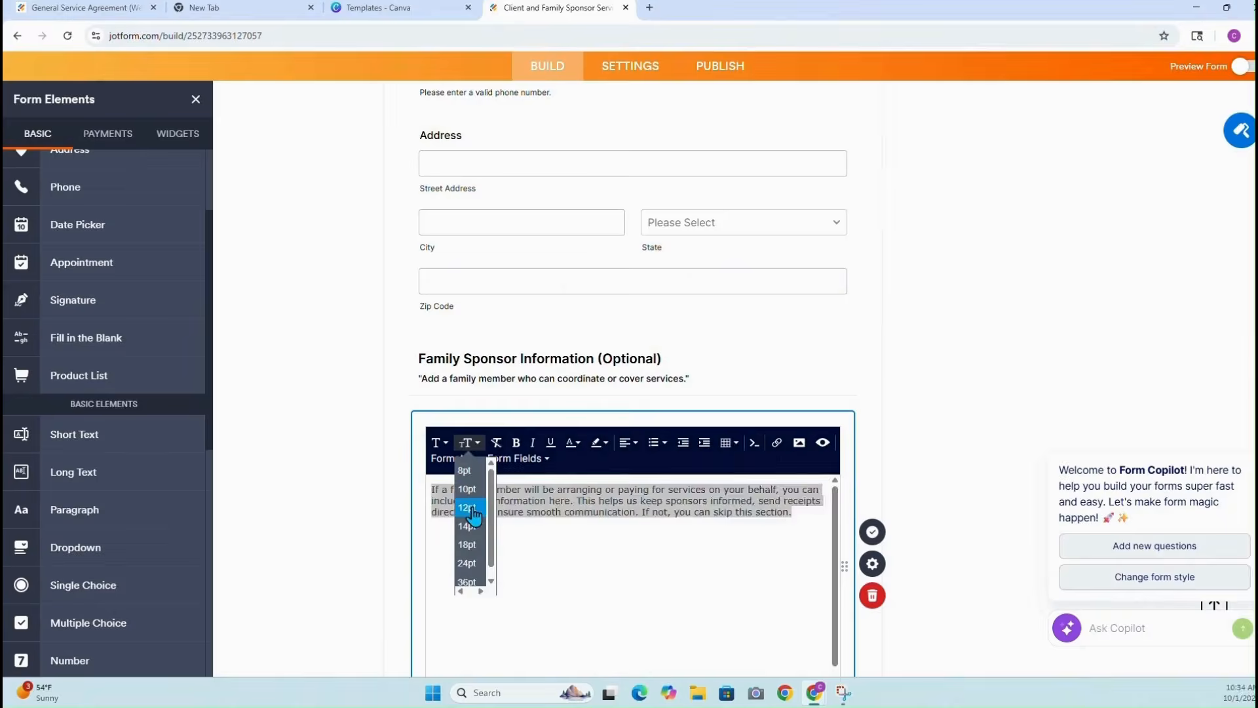
{"action": "left_click", "coordinate": [876, 538]}
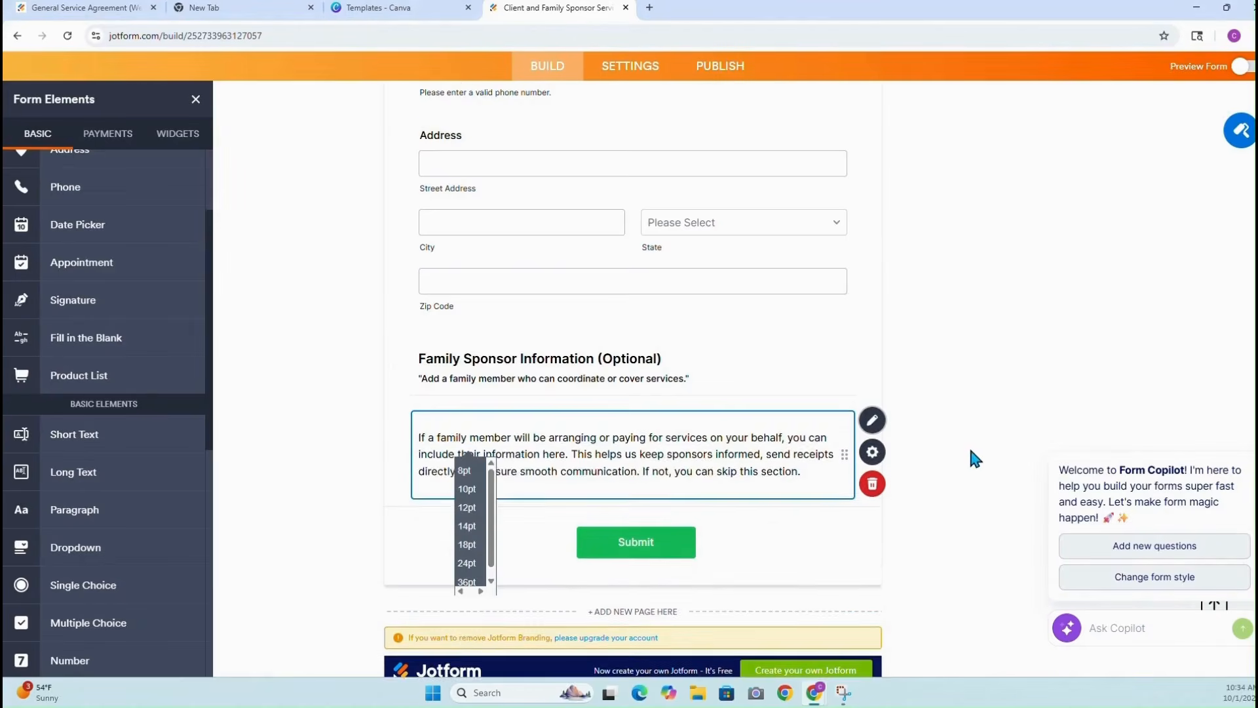
Add a Full Name field below the family sponsor paragraph, followed by a Dropdown labelled "Relationship to Client"
{"action": "scroll", "coordinate": [918, 446], "scroll_direction": "down", "scroll_amount": 1}
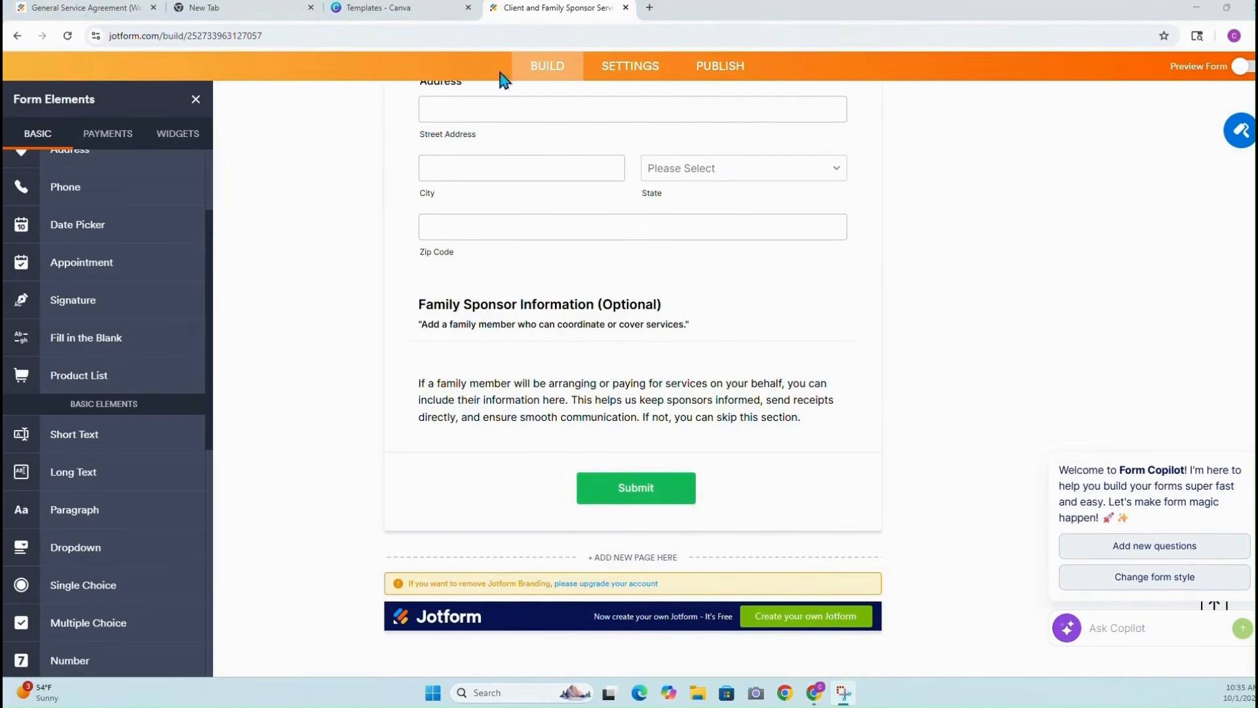
{"action": "scroll", "coordinate": [101, 256], "scroll_direction": "up", "scroll_amount": 2}
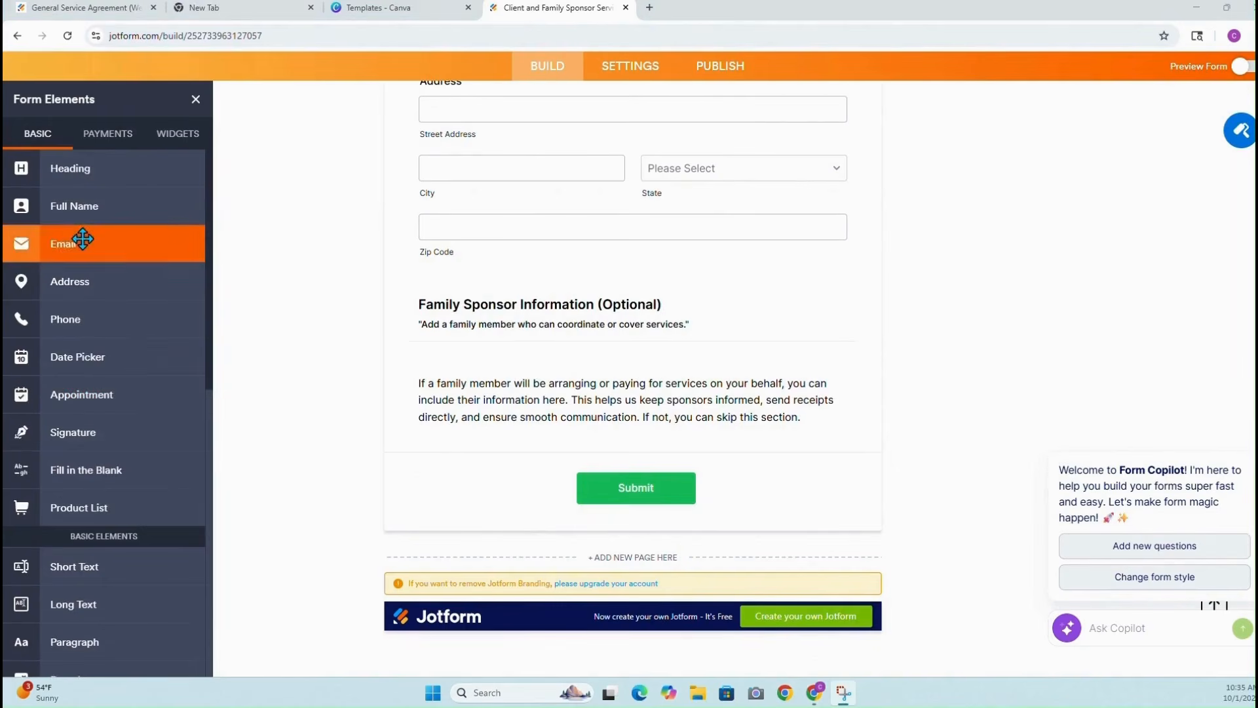
{"action": "left_click_drag", "start_coordinate": [70, 208], "coordinate": [462, 472]}
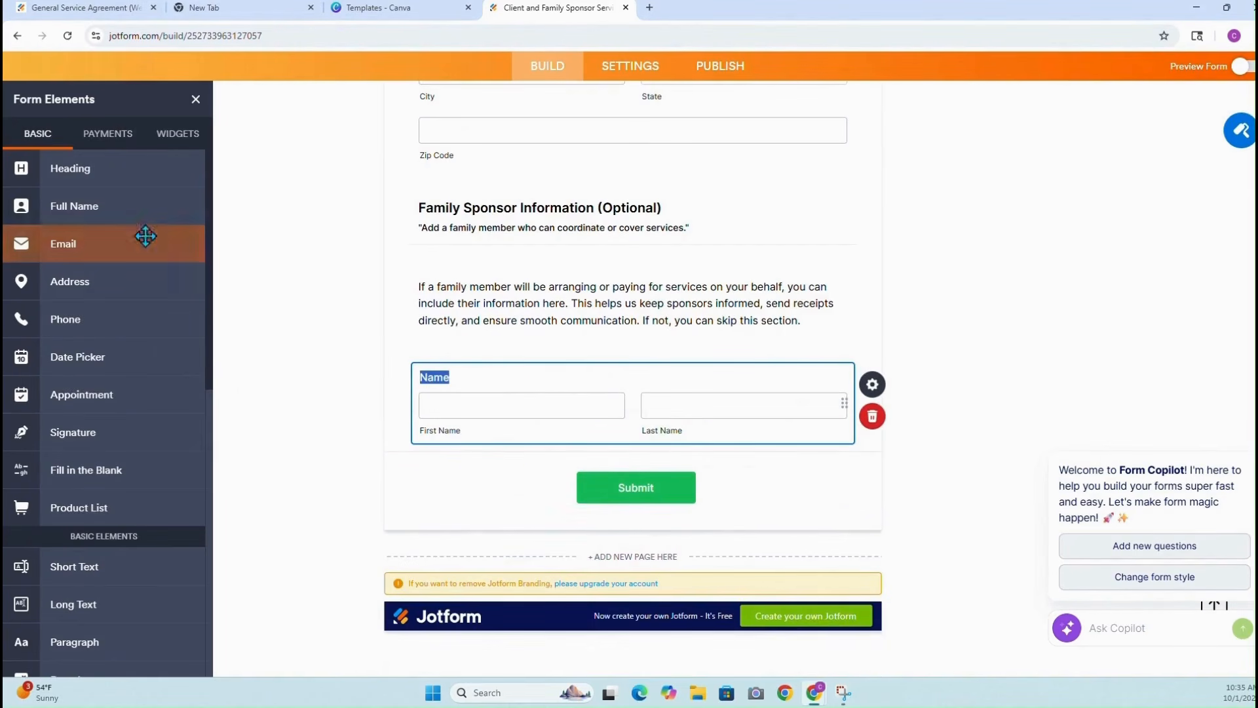
{"action": "scroll", "coordinate": [157, 249], "scroll_direction": "down", "scroll_amount": 3}
{"action": "left_click_drag", "start_coordinate": [126, 479], "coordinate": [509, 477]}
{"action": "key", "text": "BackSpace"}
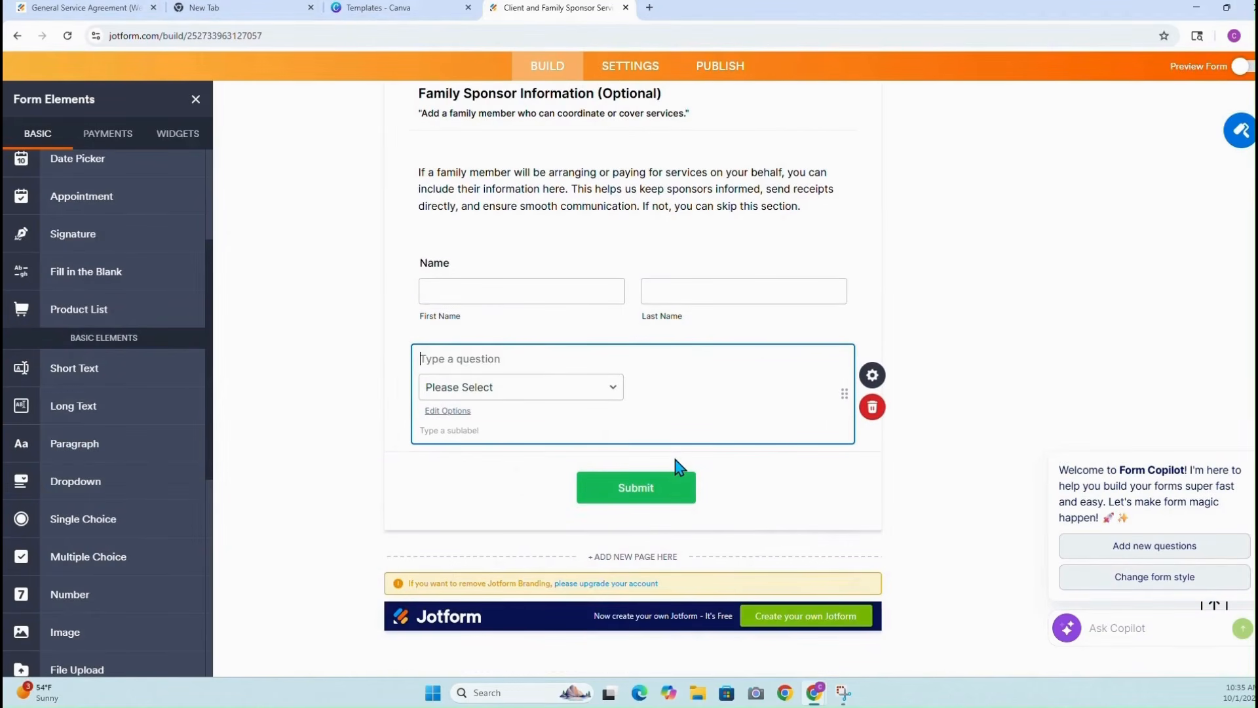
{"action": "type", "text": "Relationship to Client"}
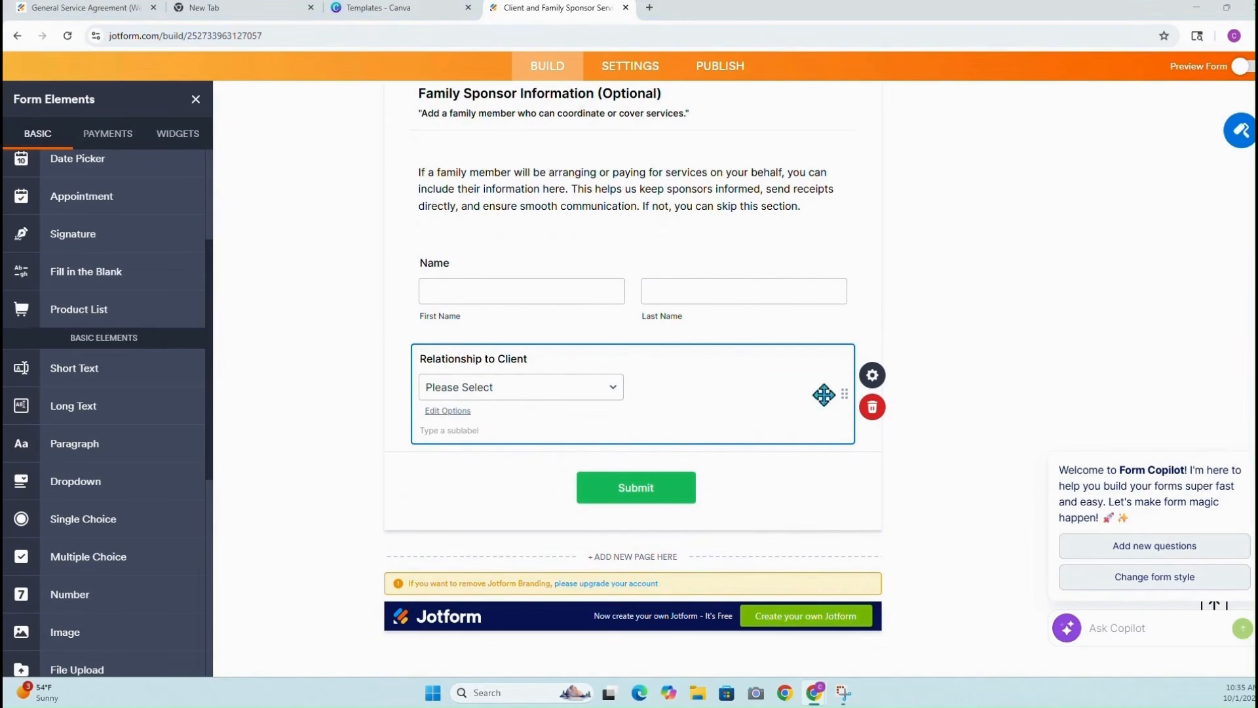
Paste the relationship choices into the "Relationship to Client" dropdown's options, including Niece / Nephew, Friend / Neighbor, Power of Attorney / Legal Guardian and Other (please specify)
{"action": "left_click", "coordinate": [882, 392]}
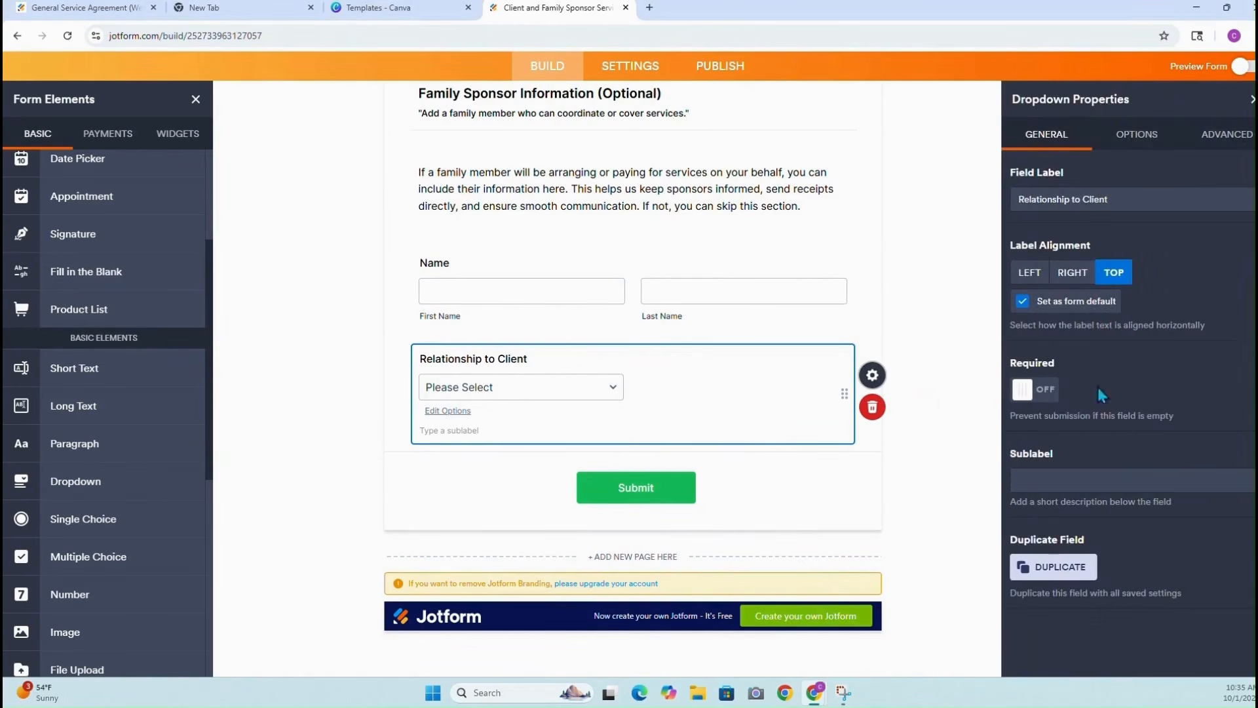
{"action": "left_click", "coordinate": [1139, 135]}
{"action": "right_click", "coordinate": [1064, 303]}
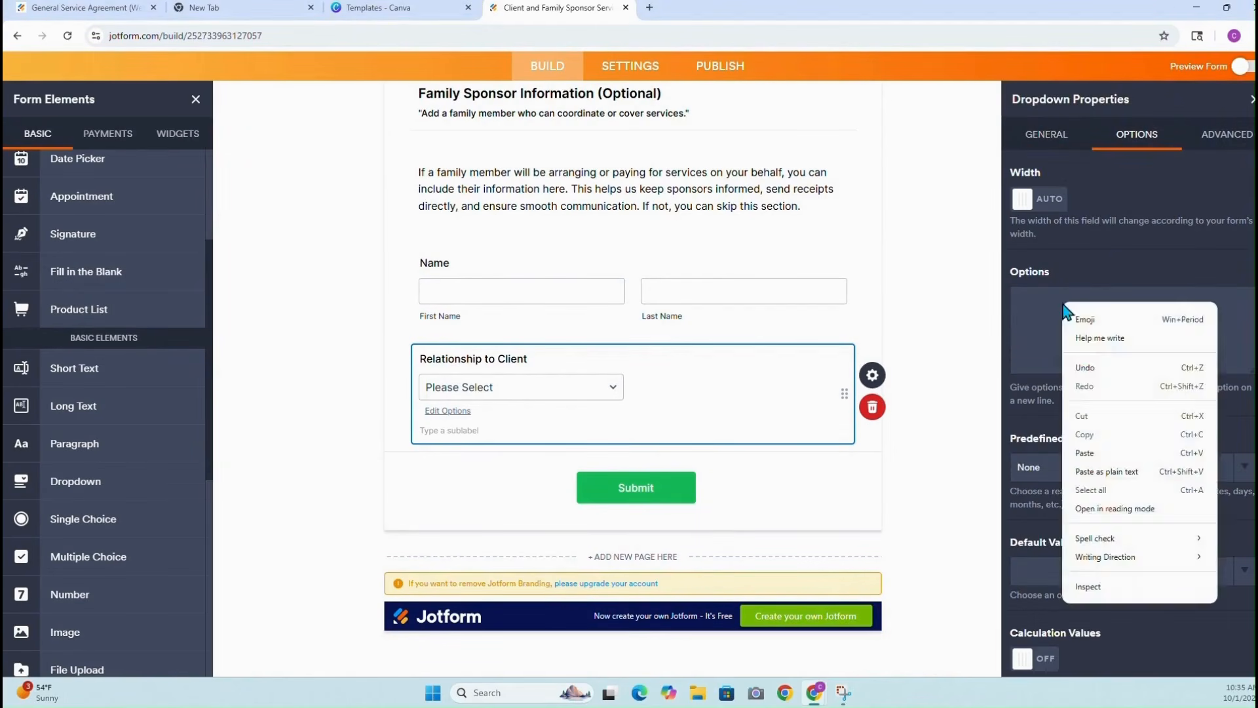
{"action": "left_click", "coordinate": [1085, 452]}
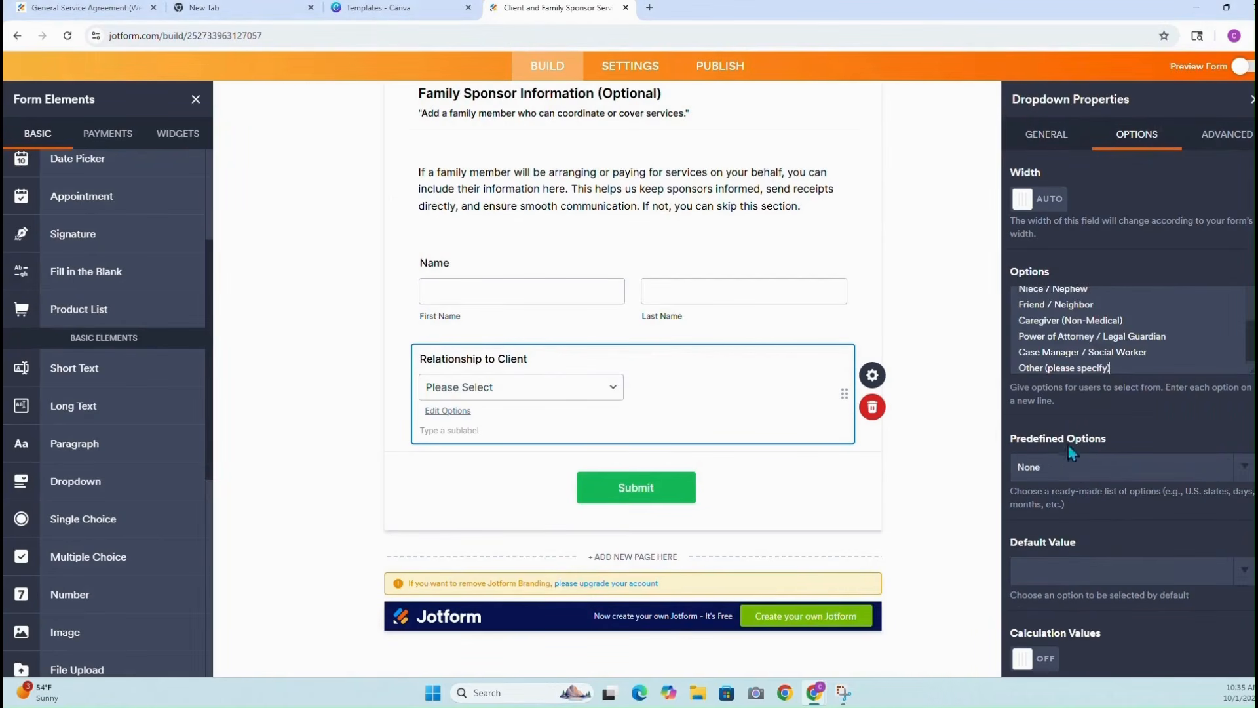
{"action": "left_click", "coordinate": [1249, 106]}
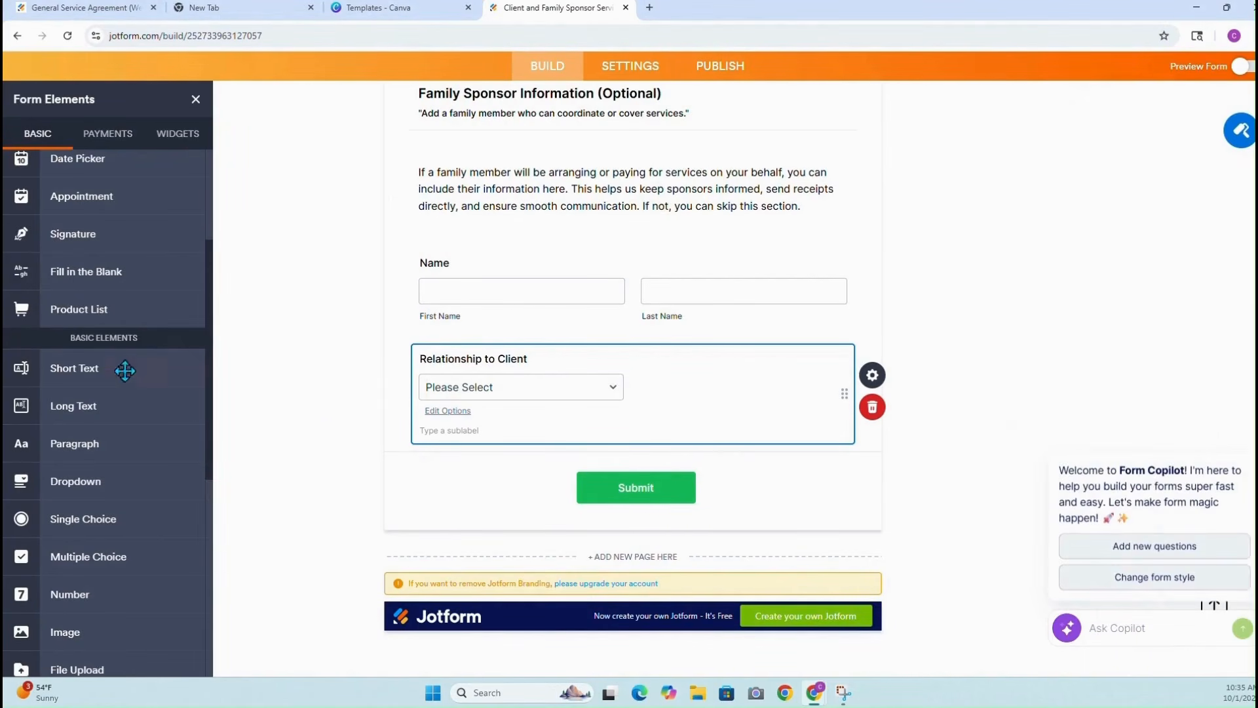
Add a Phone field and an Email field for the family sponsor below the "Relationship to Client" dropdown
{"action": "scroll", "coordinate": [98, 365], "scroll_direction": "up", "scroll_amount": 5}
{"action": "left_click_drag", "start_coordinate": [98, 318], "coordinate": [494, 489]}
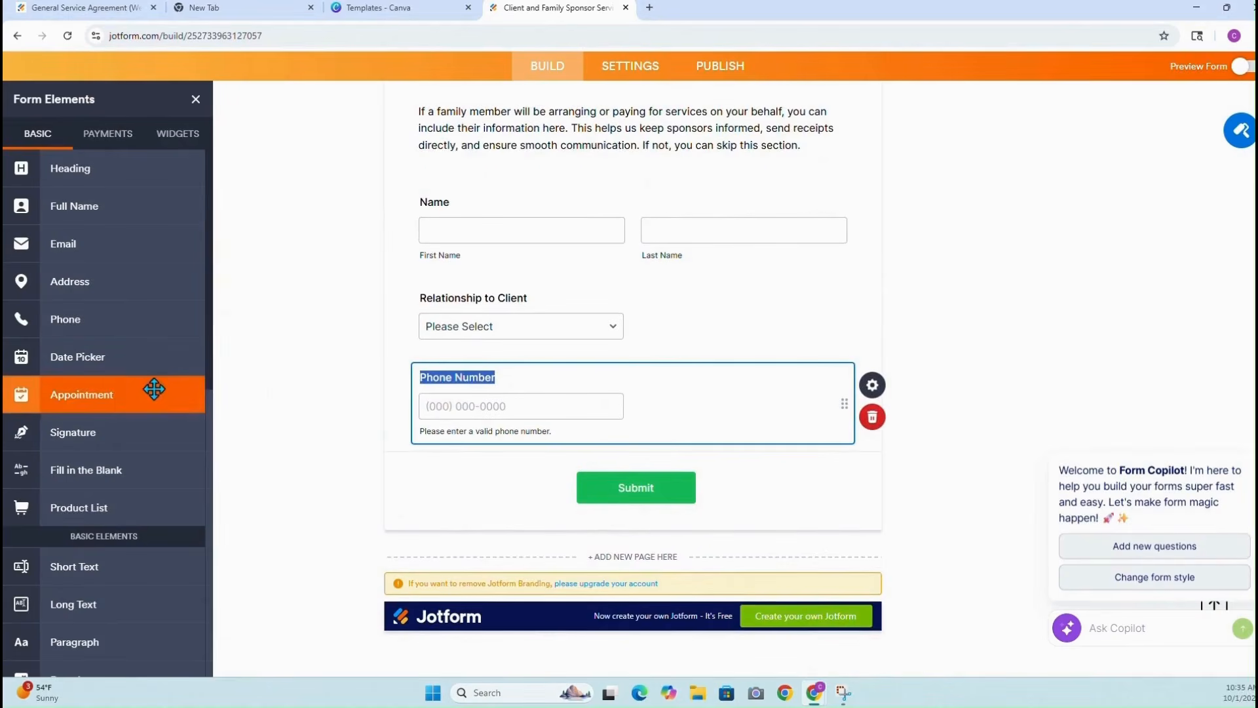
{"action": "left_click_drag", "start_coordinate": [98, 243], "coordinate": [529, 528]}
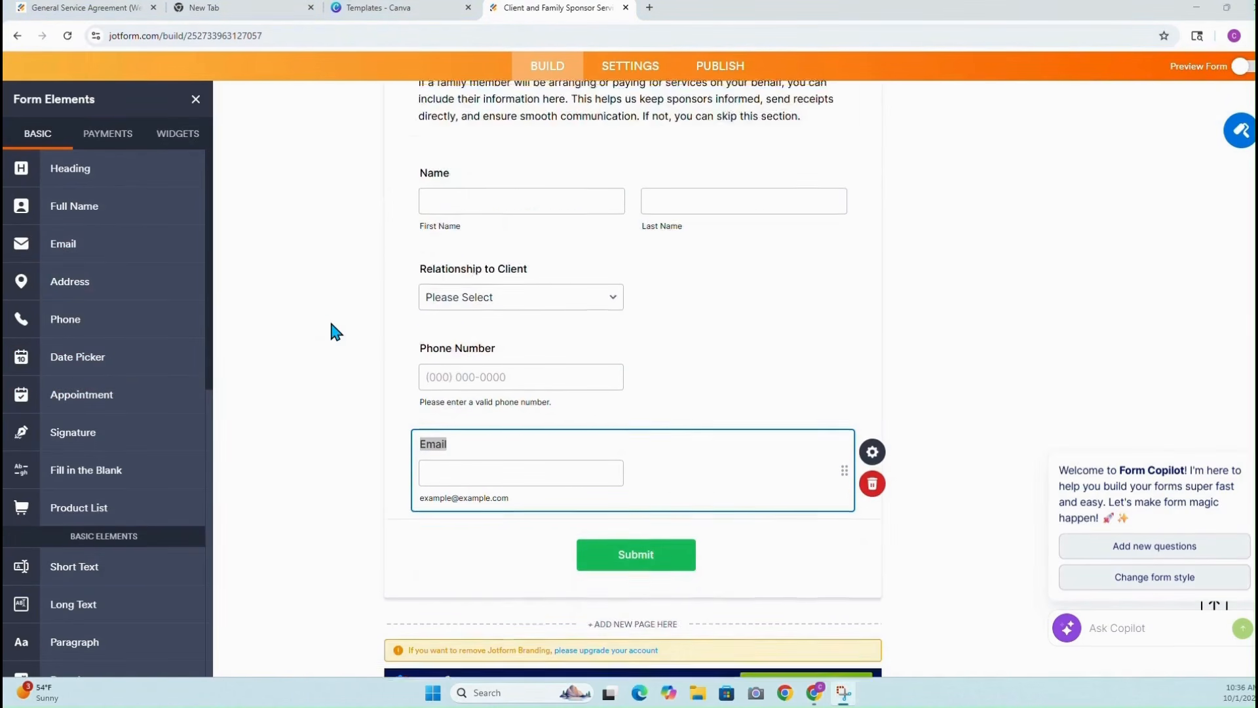
Review the family sponsor section, check the form's save status on the publish page and return to the form builder
{"action": "scroll", "coordinate": [332, 324], "scroll_direction": "up", "scroll_amount": 2}
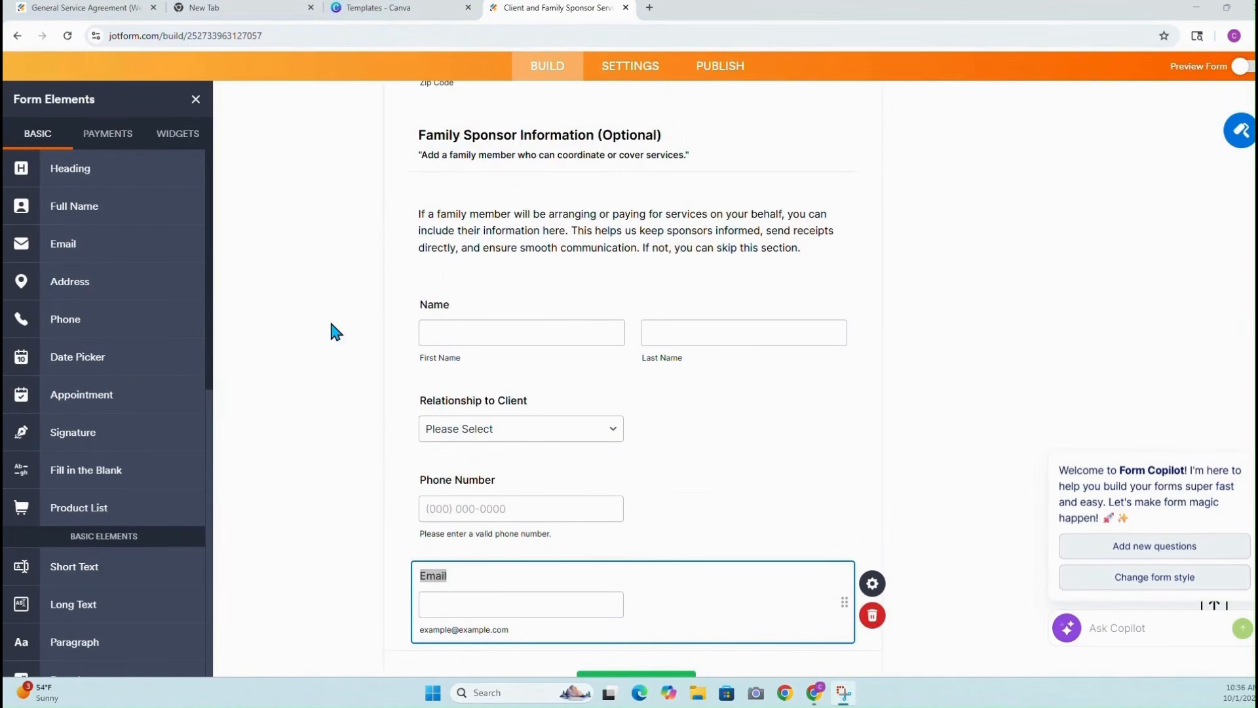
{"action": "left_click", "coordinate": [727, 68]}
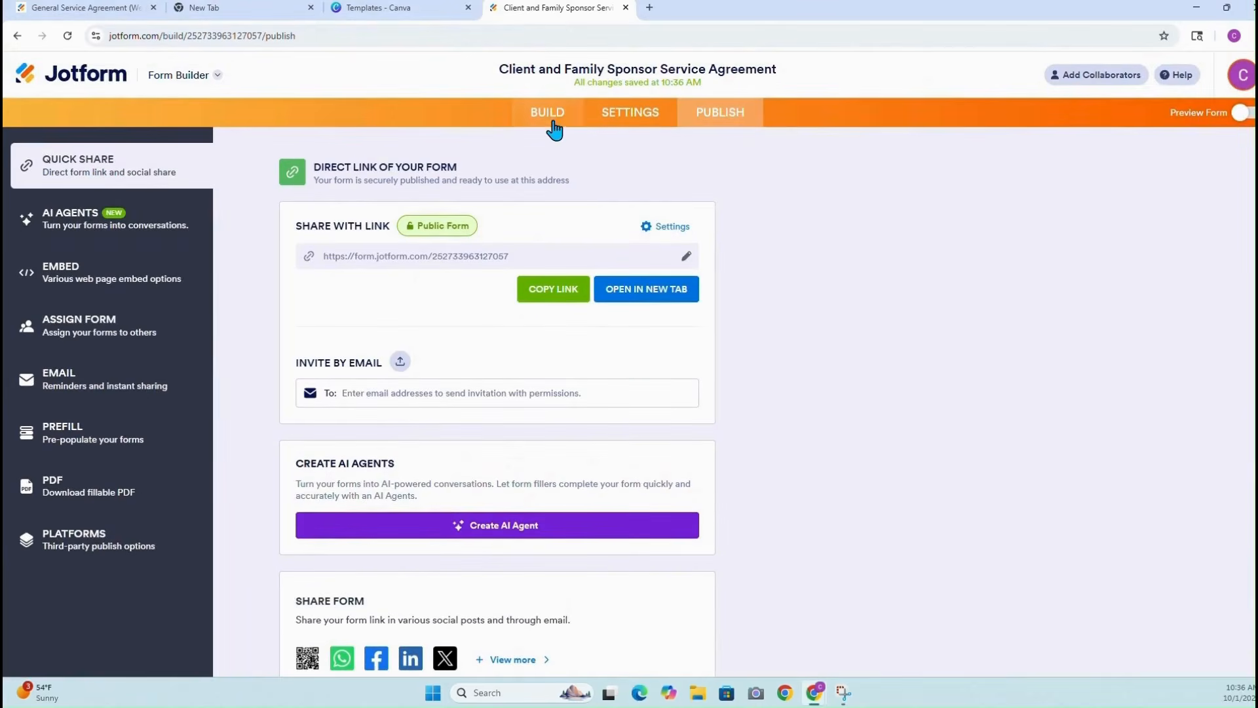
{"action": "left_click", "coordinate": [551, 125]}
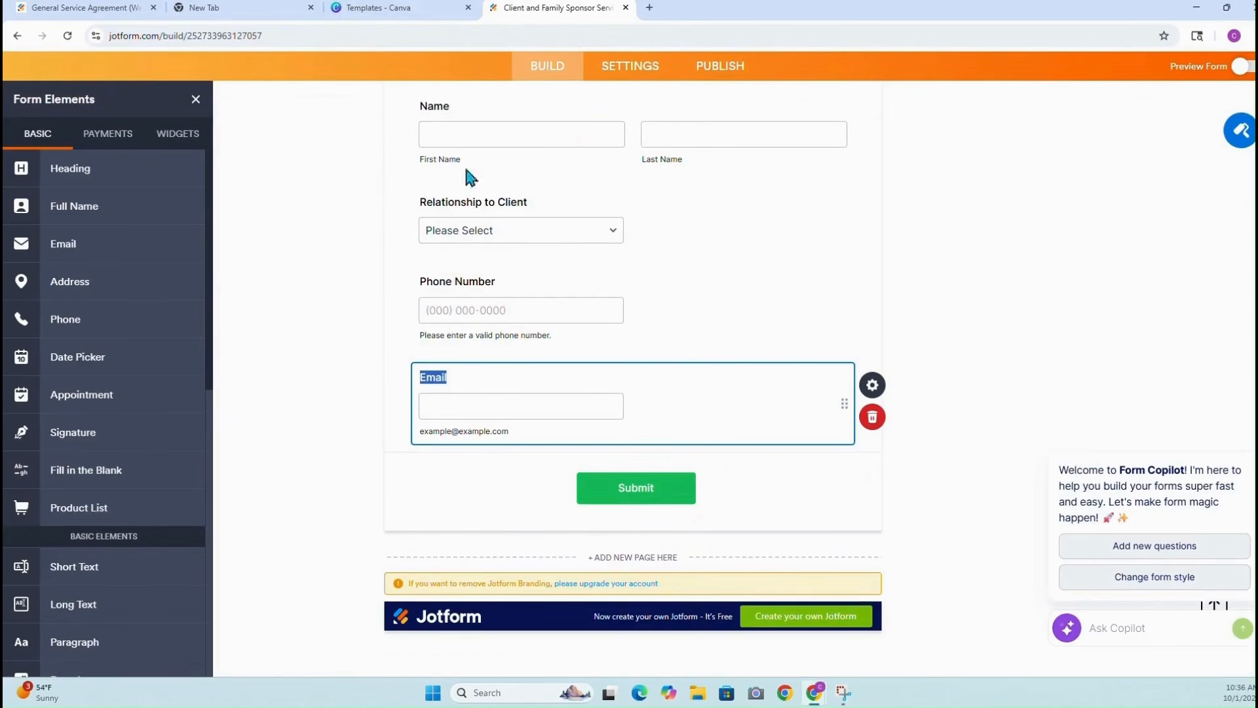
Add a heading "Scope of Services" below the family sponsor Email field with the subheader "Non-Medical Services We Provide" in quotation marks
{"action": "left_click", "coordinate": [556, 19]}
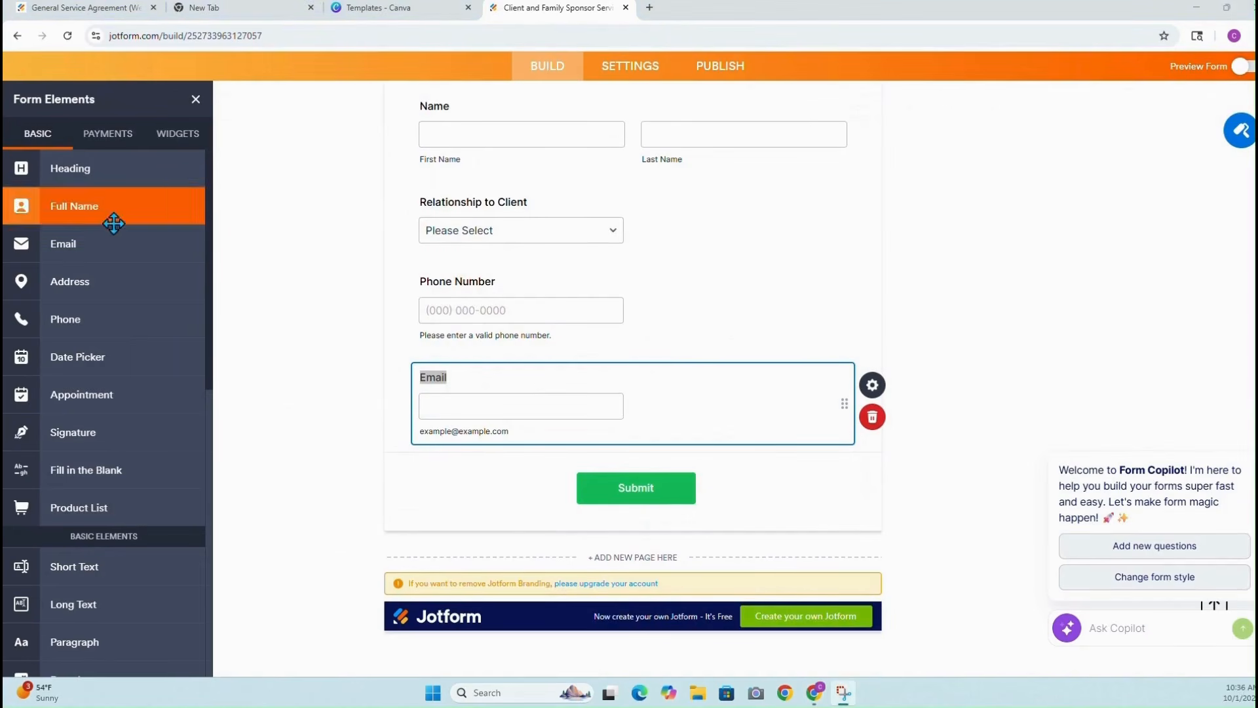
{"action": "left_click_drag", "start_coordinate": [124, 168], "coordinate": [513, 472]}
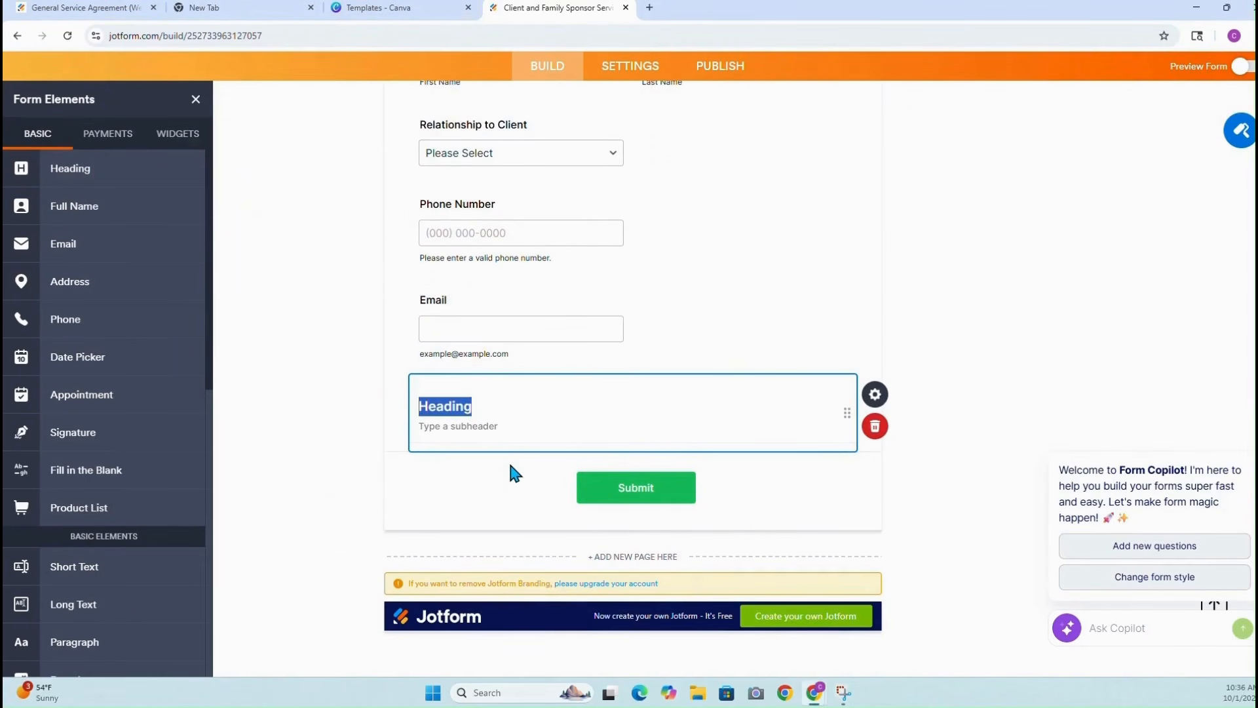
{"action": "key", "text": "BackSpace"}
{"action": "type", "text": "Scope of Services"}
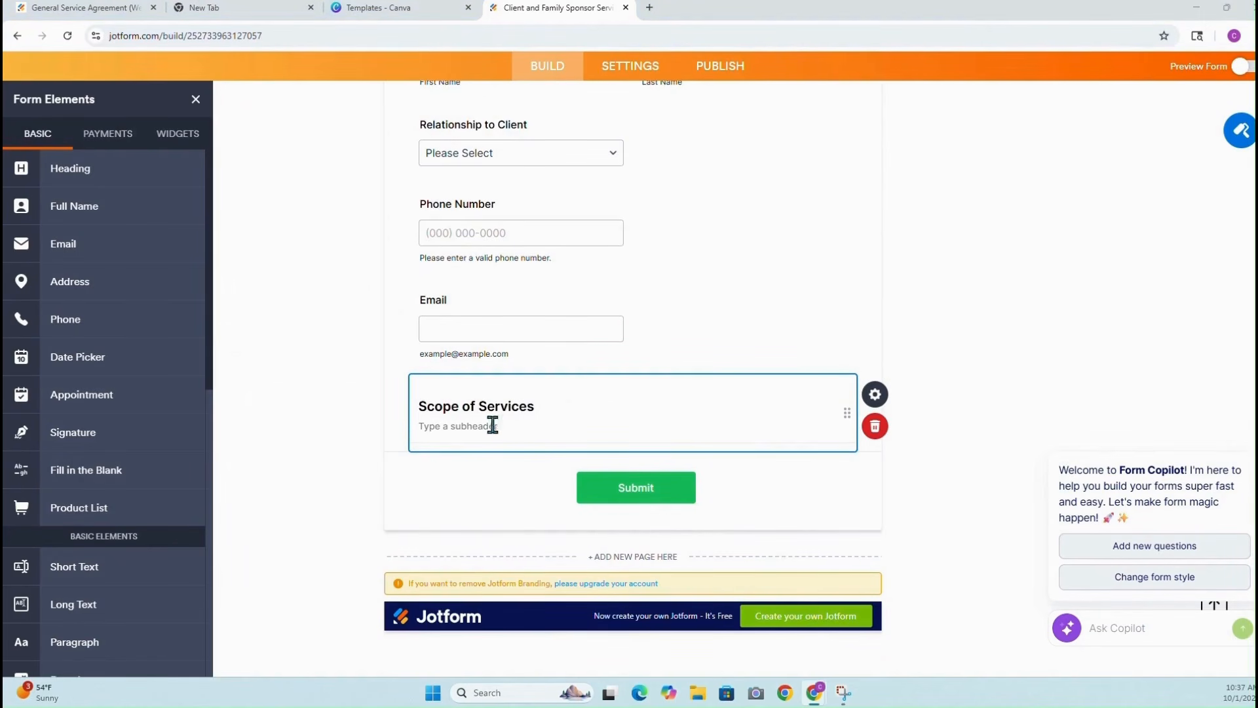
{"action": "type", "text": "\"Non-Medical Services We Provide\""}
{"action": "left_click", "coordinate": [352, 430]}
Add a paragraph under the Scope of Services heading, paste the list of included services into it and capitalise the opening "What's included"
{"action": "scroll", "coordinate": [124, 458], "scroll_direction": "down", "scroll_amount": 2}
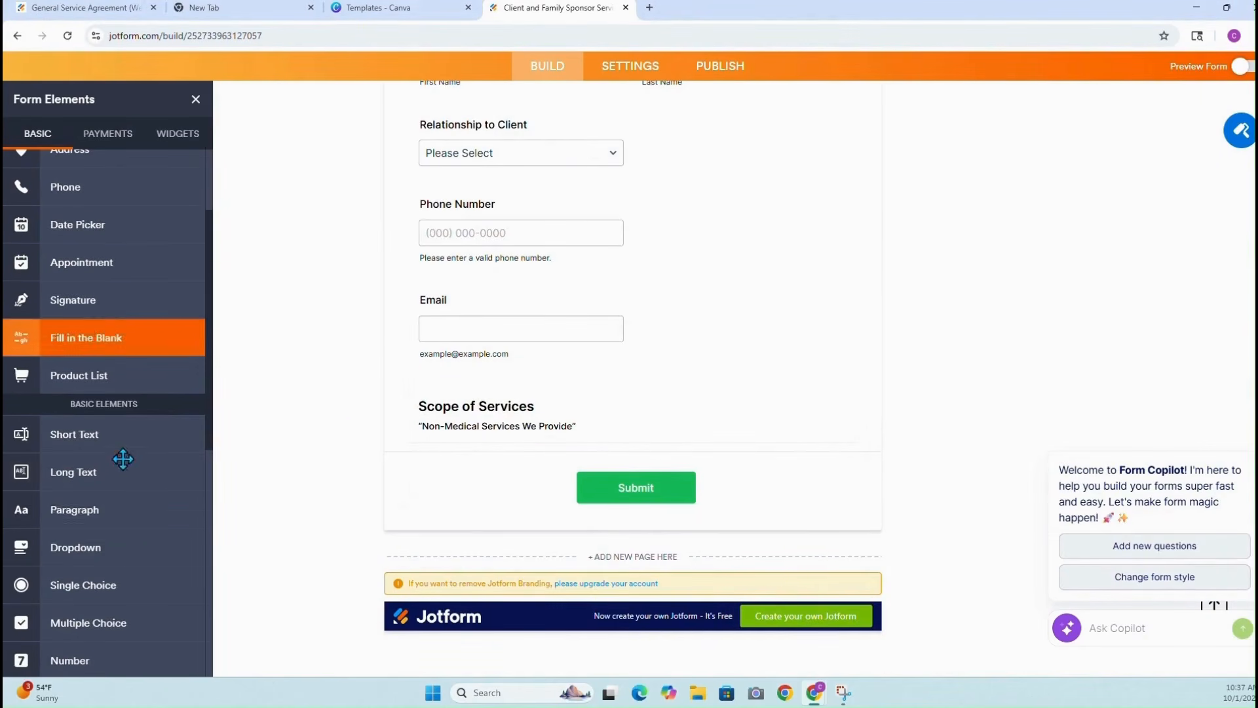
{"action": "left_click_drag", "start_coordinate": [106, 502], "coordinate": [524, 469]}
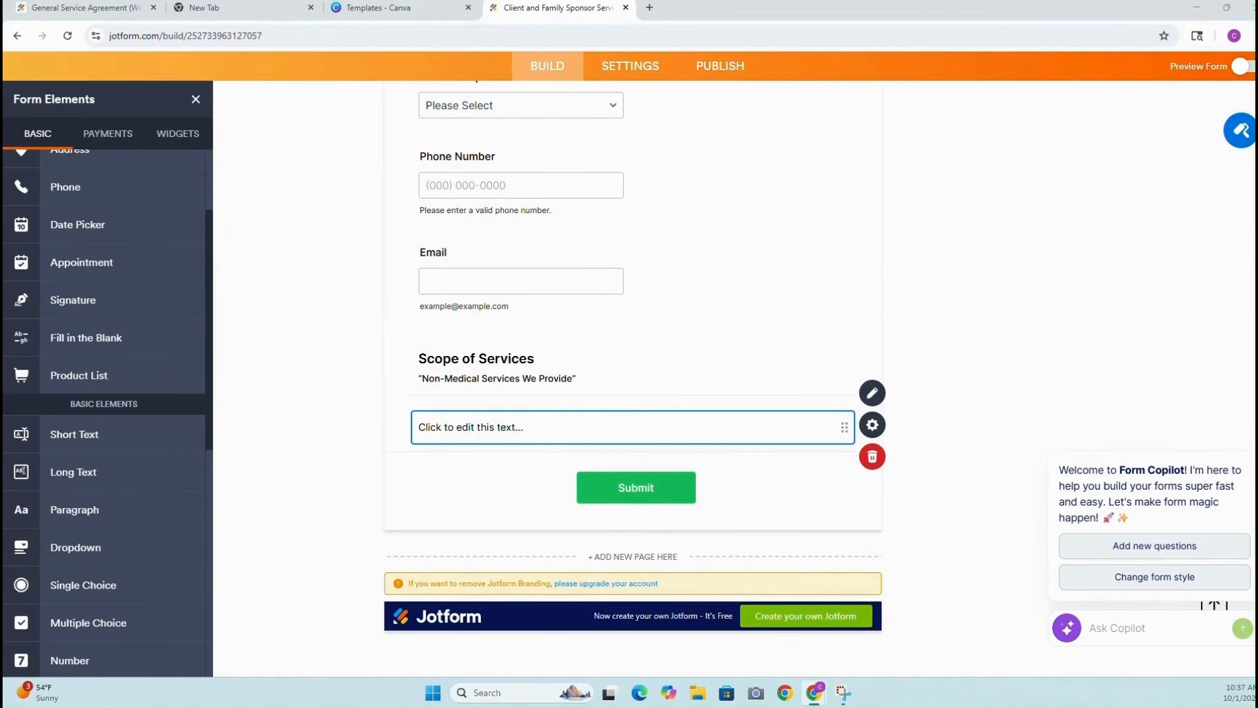
{"action": "left_click", "coordinate": [872, 393]}
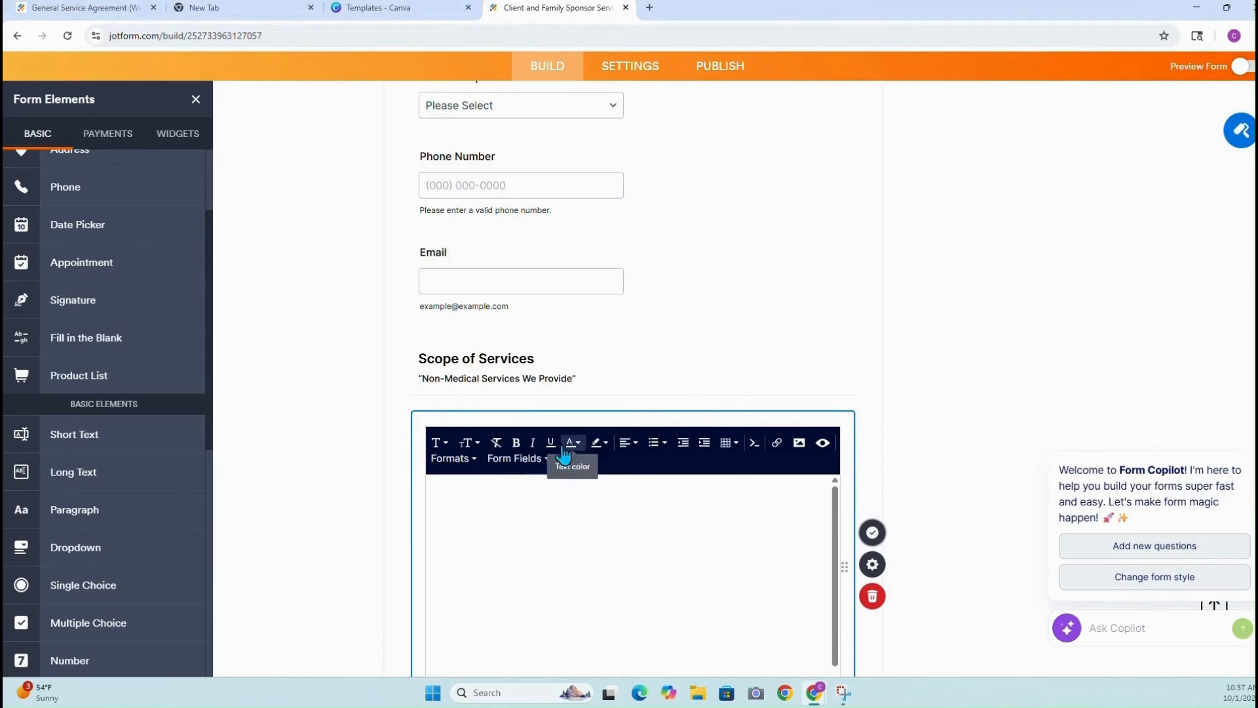
{"action": "right_click", "coordinate": [493, 491]}
{"action": "left_click", "coordinate": [518, 338]}
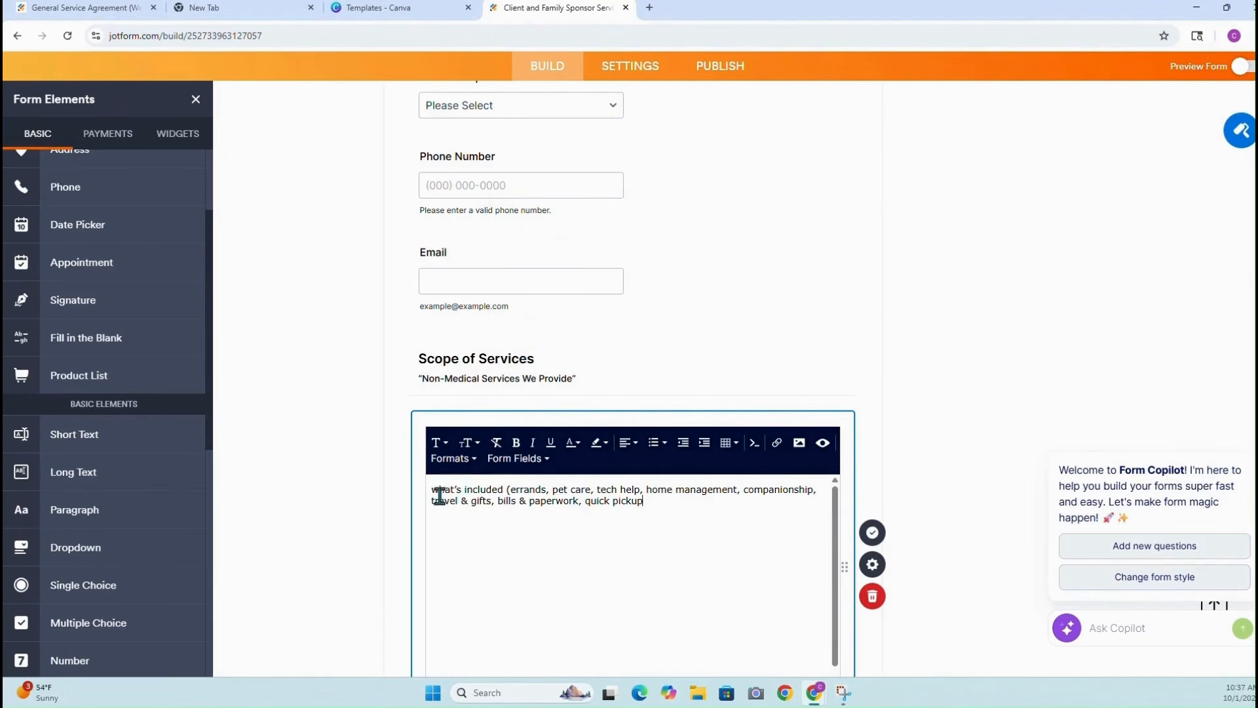
{"action": "key", "text": "BackSpace"}
{"action": "type", "text": "W"}
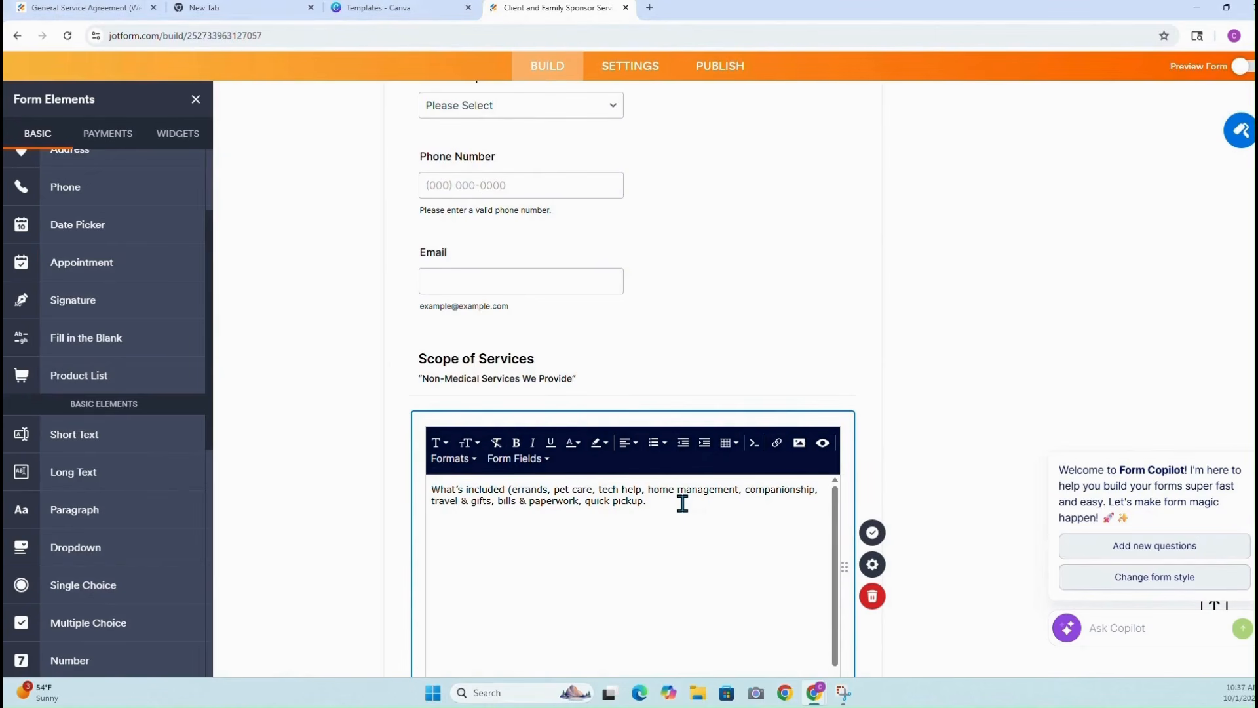
Add the line "We do not provide medical care or transport clients as passengers." in bold and centred, and save the paragraph
{"action": "type", "text": "We do not provide medical care or transport clients as passengers."}
{"action": "left_click_drag", "start_coordinate": [754, 522], "coordinate": [433, 526]}
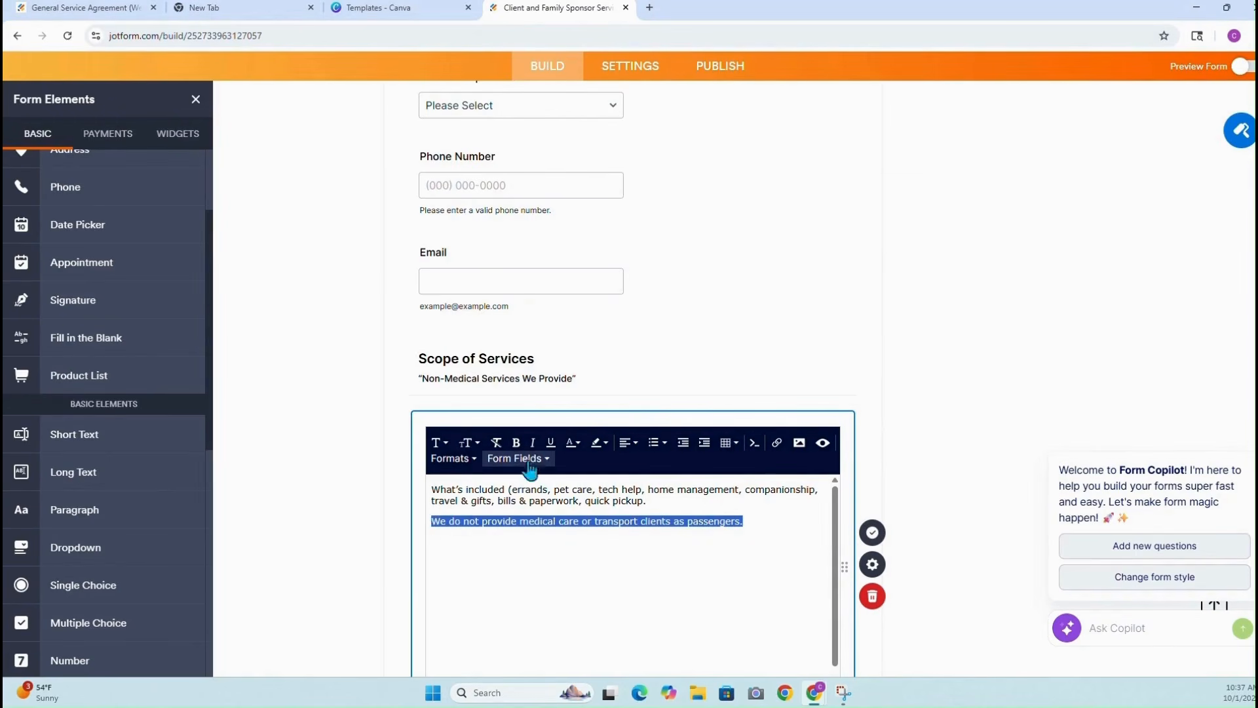
{"action": "left_click", "coordinate": [516, 442]}
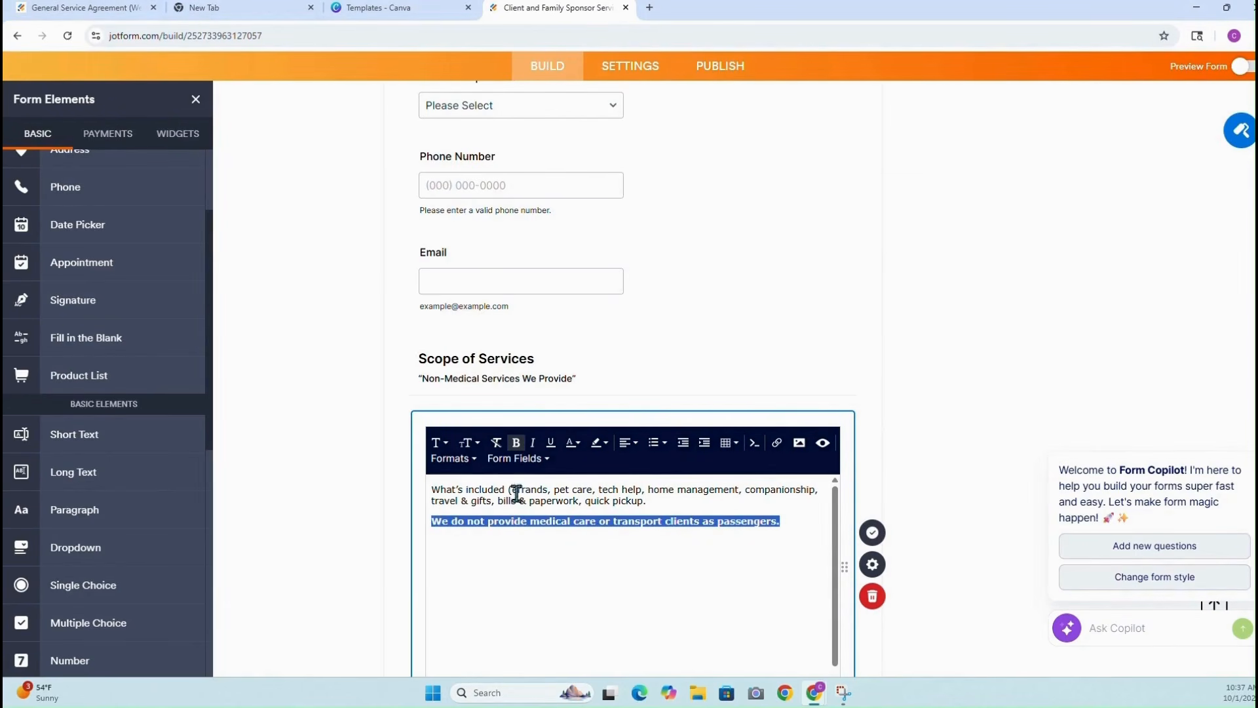
{"action": "left_click", "coordinate": [626, 443]}
{"action": "left_click", "coordinate": [652, 469]}
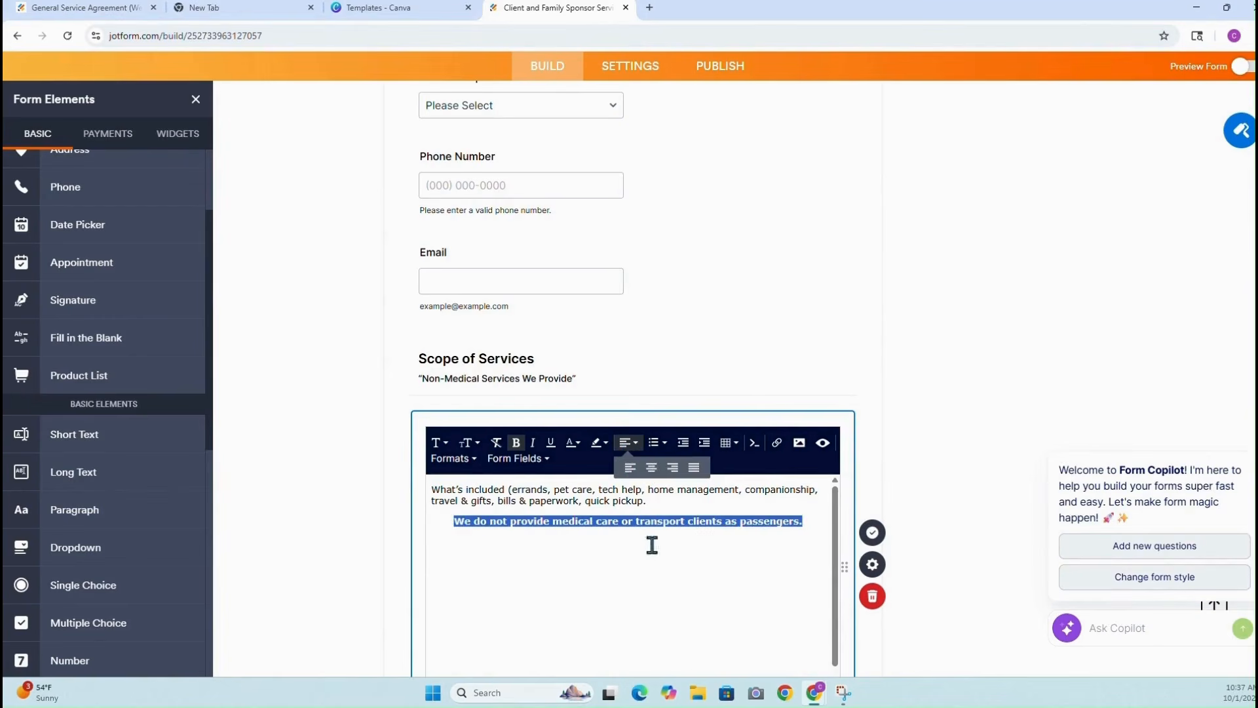
{"action": "left_click", "coordinate": [872, 532]}
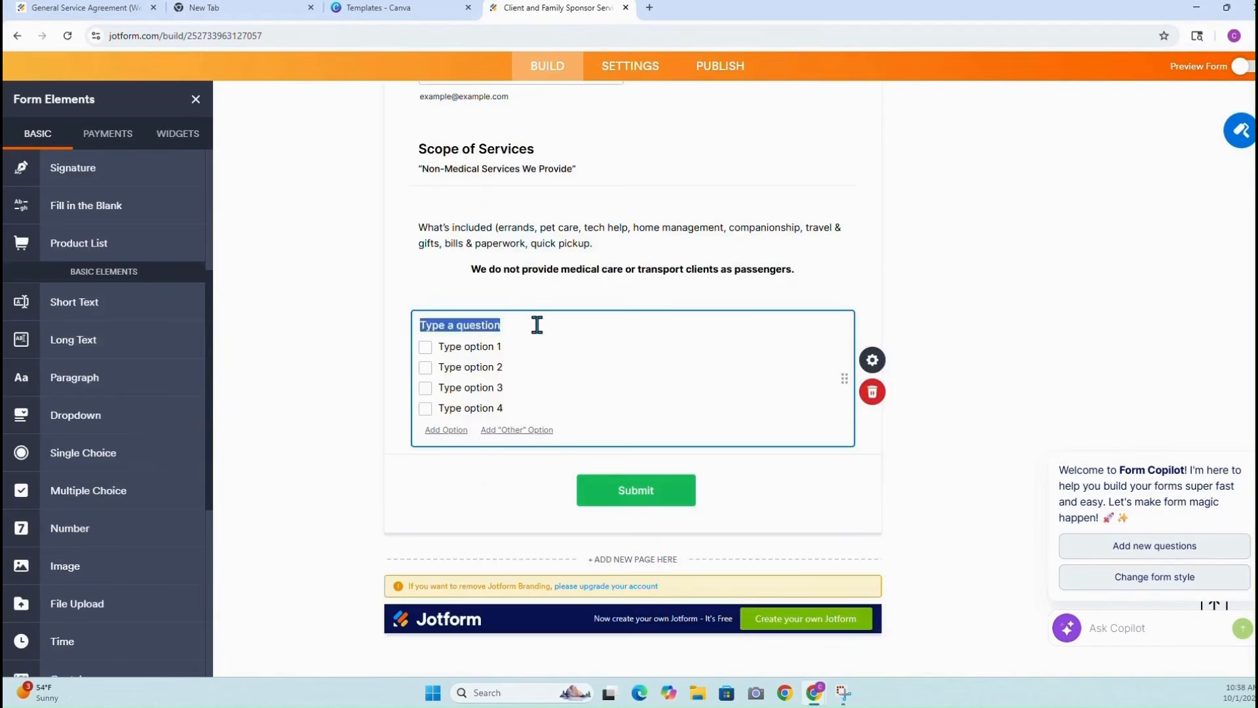
Label the multiple-choice question "Please select the services that may apply." and replace its options with seven services from Grocery Shopping to Other (fill-in option)
{"action": "key", "text": "BackSpace"}
{"action": "type", "text": "Please select the services that may apply."}
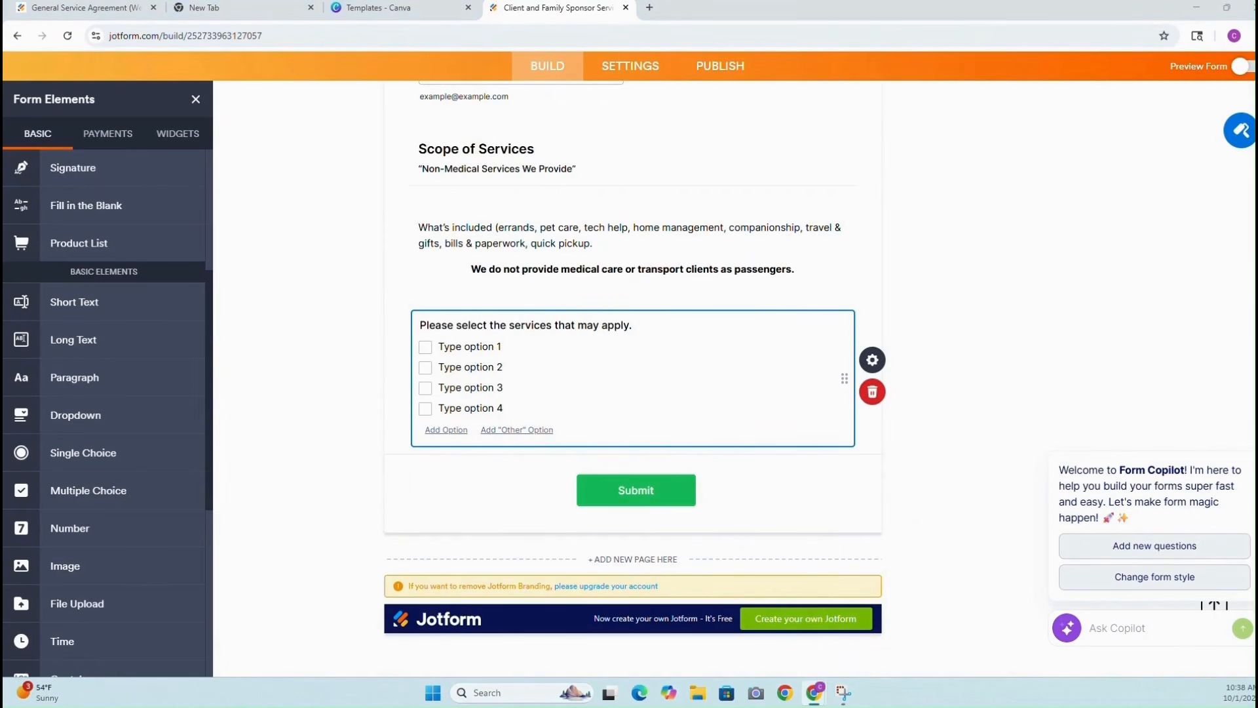
{"action": "left_click", "coordinate": [883, 368]}
{"action": "left_click", "coordinate": [1103, 134]}
{"action": "left_click_drag", "start_coordinate": [1084, 252], "coordinate": [1019, 178]}
{"action": "key", "text": "BackSpace"}
{"action": "type", "text": "Grocery Shopping Prescription Pickup (non-medical) Mail/Bill Drop-off Companionship Check-In Technology Help Pet Errands (non-medical) Other (fill-in option)"}
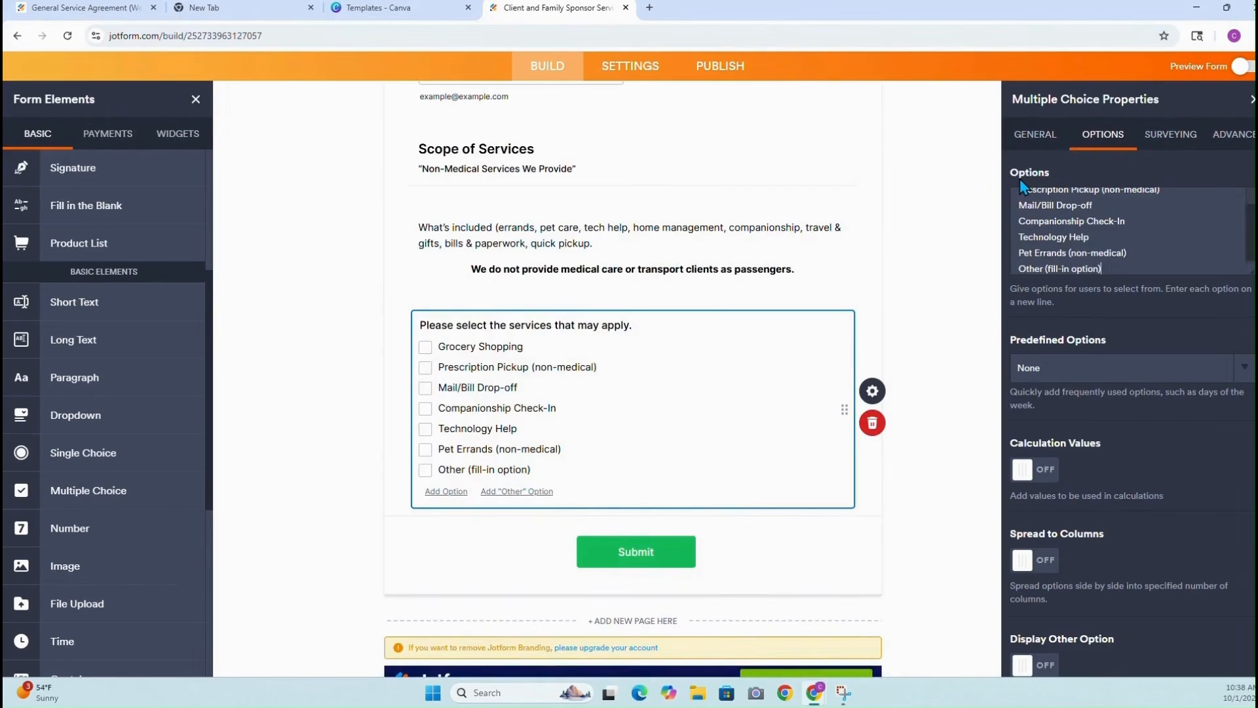
{"action": "left_click", "coordinate": [1251, 102]}
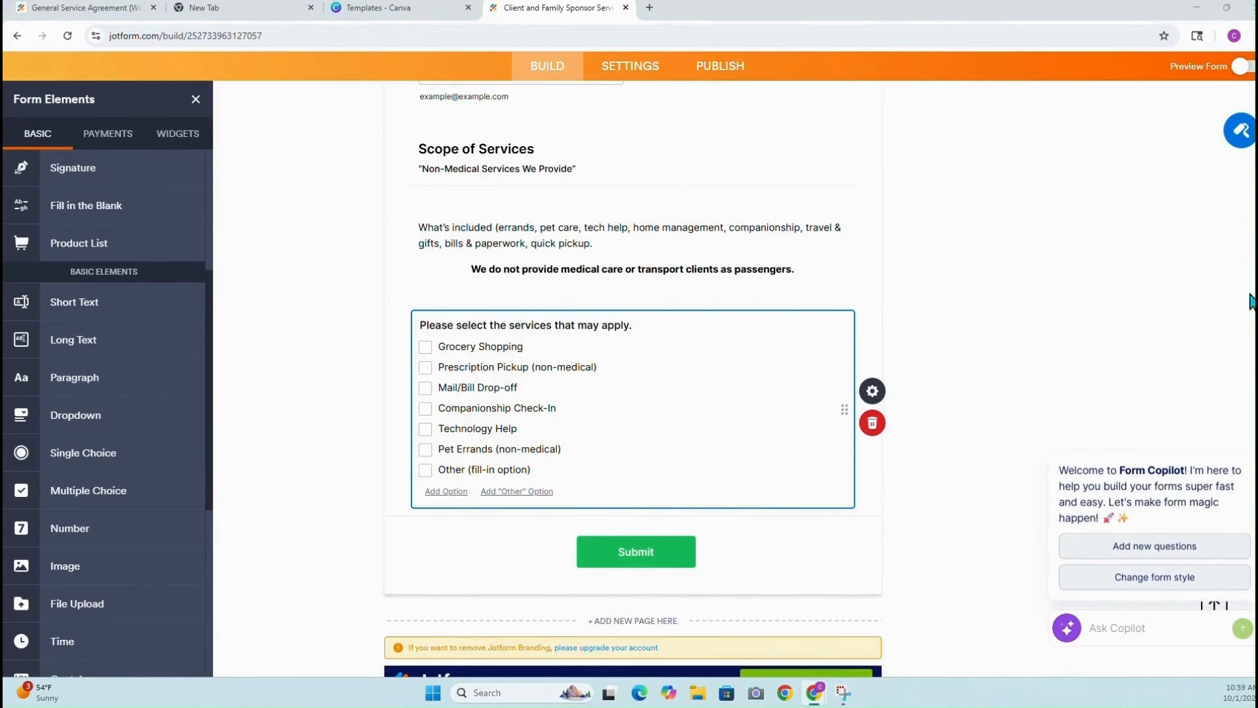
Add a Long Text field below the services question, labelled "Please describe the service you need" with the sublabel "(for details, instructions, locations, timing)"
{"action": "scroll", "coordinate": [1036, 302], "scroll_direction": "down", "scroll_amount": 1}
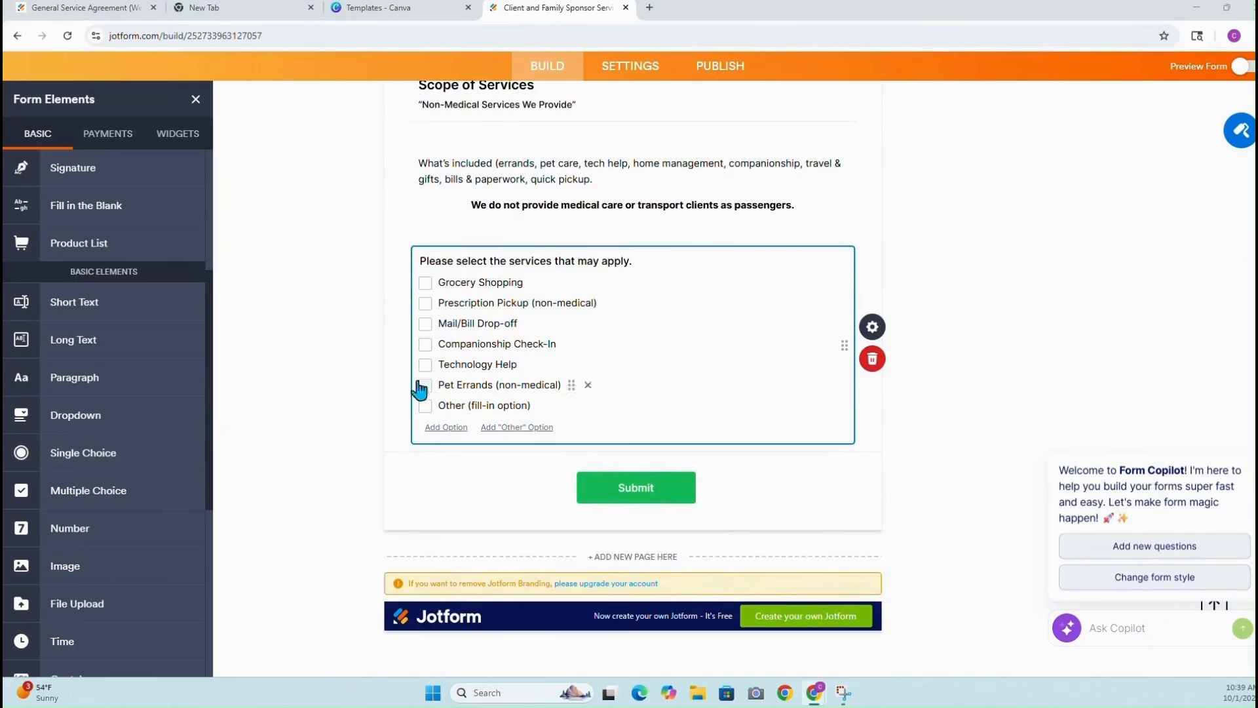
{"action": "left_click_drag", "start_coordinate": [135, 343], "coordinate": [554, 497]}
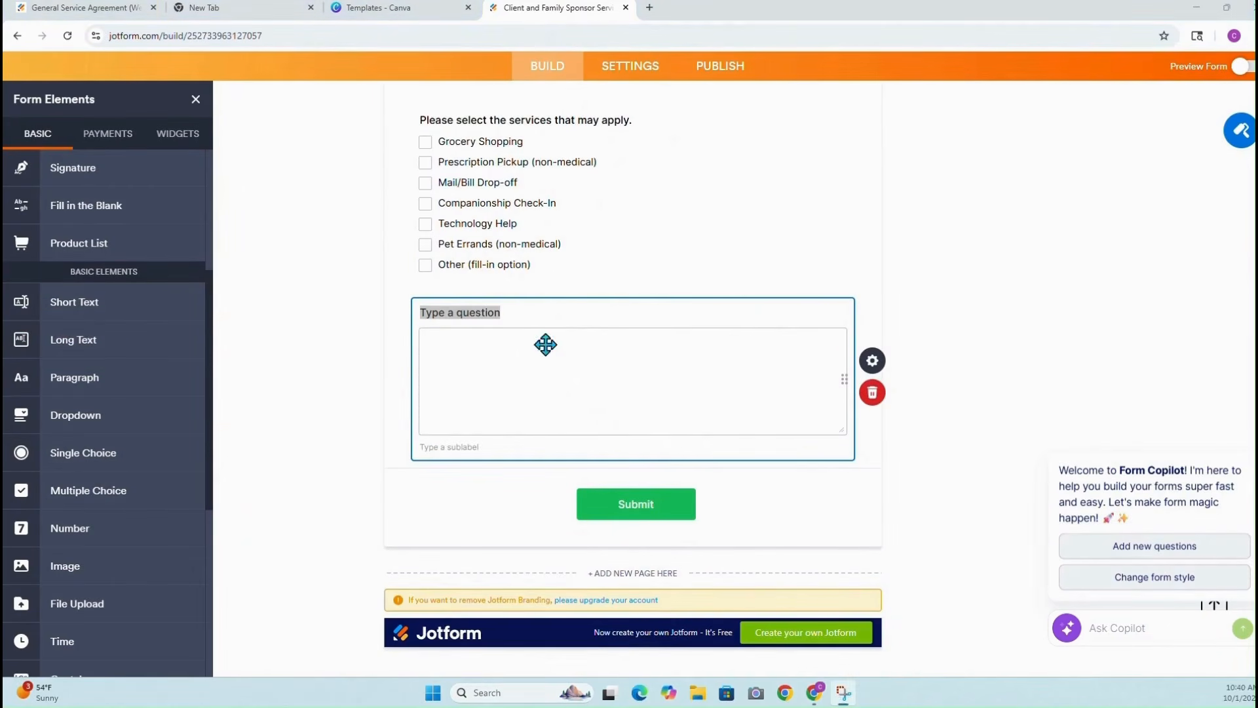
{"action": "left_click", "coordinate": [522, 314]}
{"action": "left_click_drag", "start_coordinate": [523, 316], "coordinate": [385, 325]}
{"action": "key", "text": "BackSpace"}
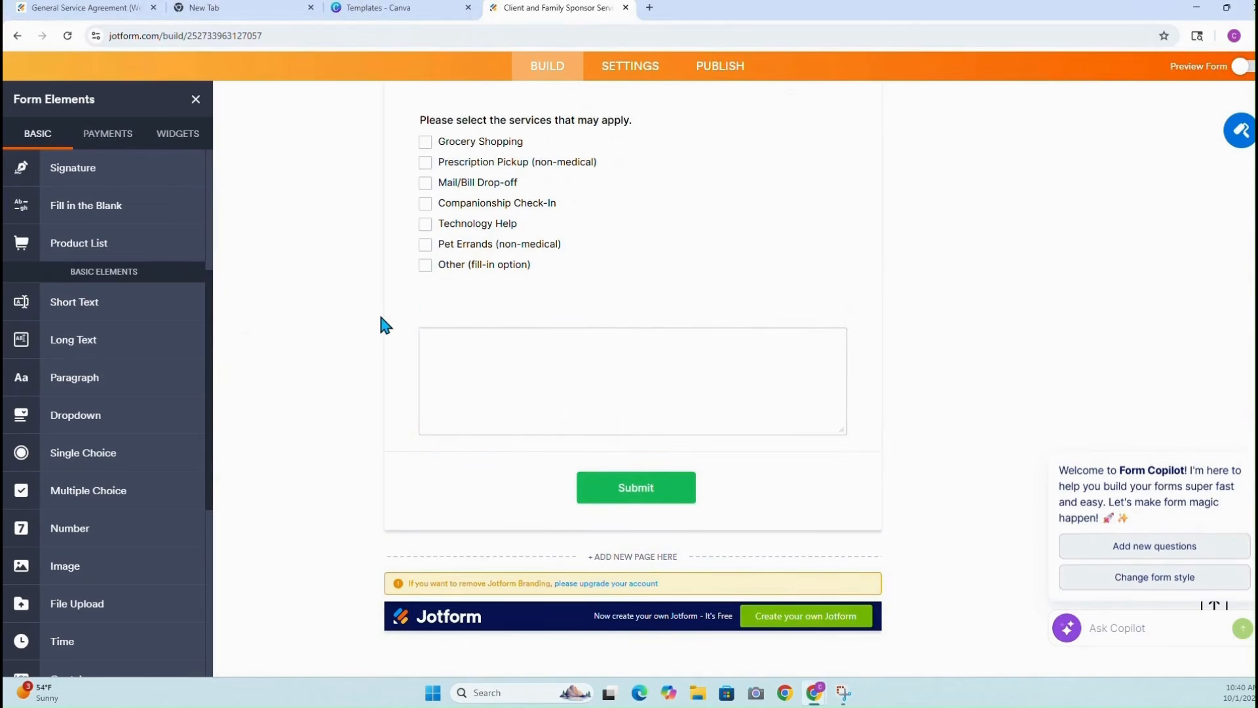
{"action": "type", "text": "\"Please describe the service you need\""}
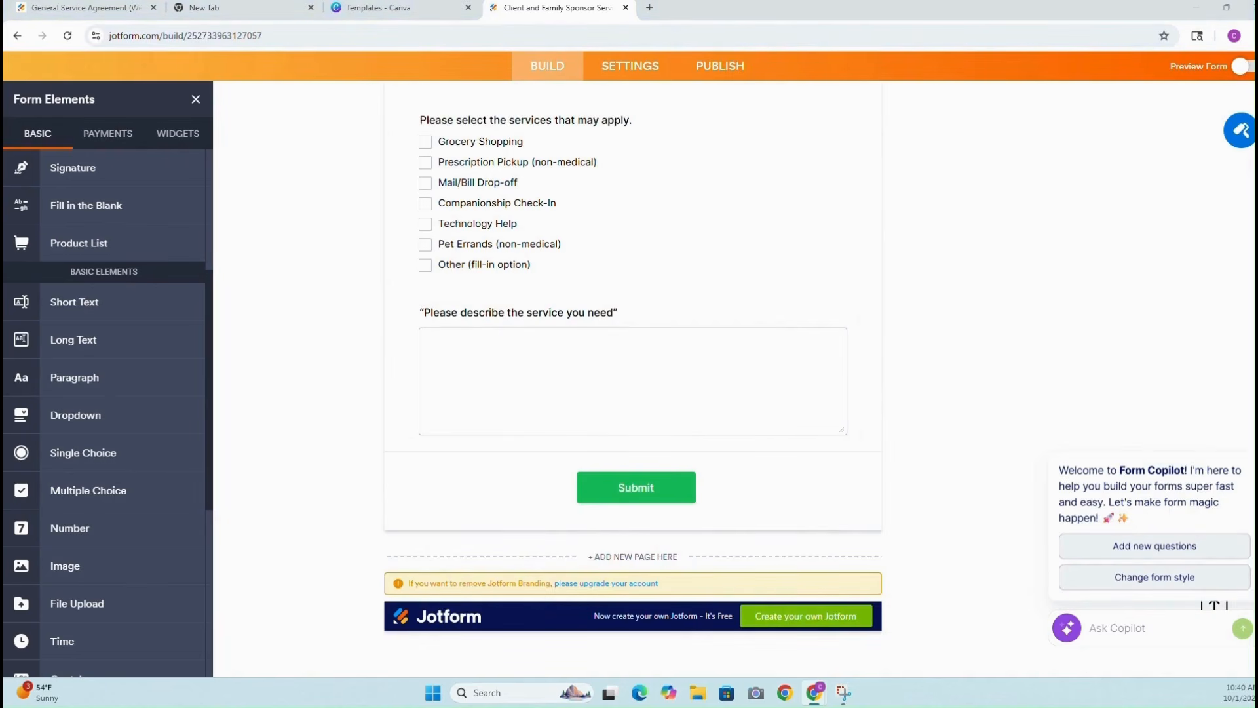
{"action": "left_click", "coordinate": [658, 357]}
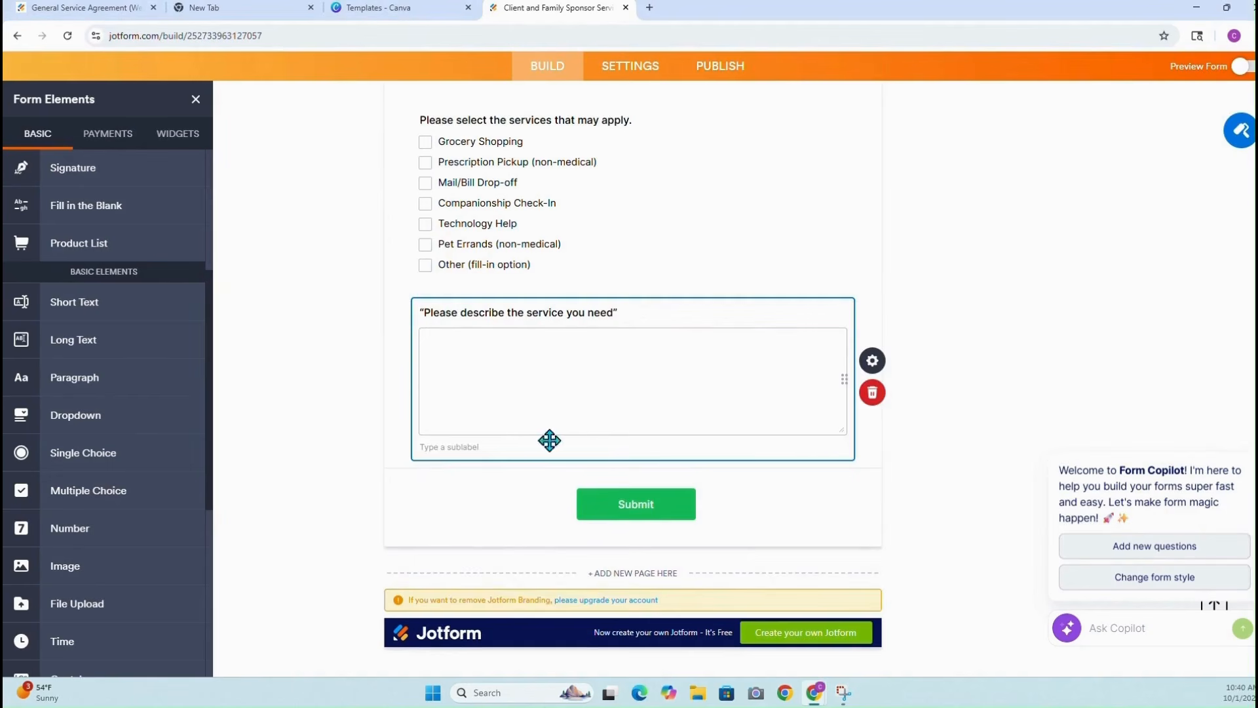
{"action": "type", "text": "(for details, instructions, locations, timing)"}
{"action": "left_click", "coordinate": [337, 437]}
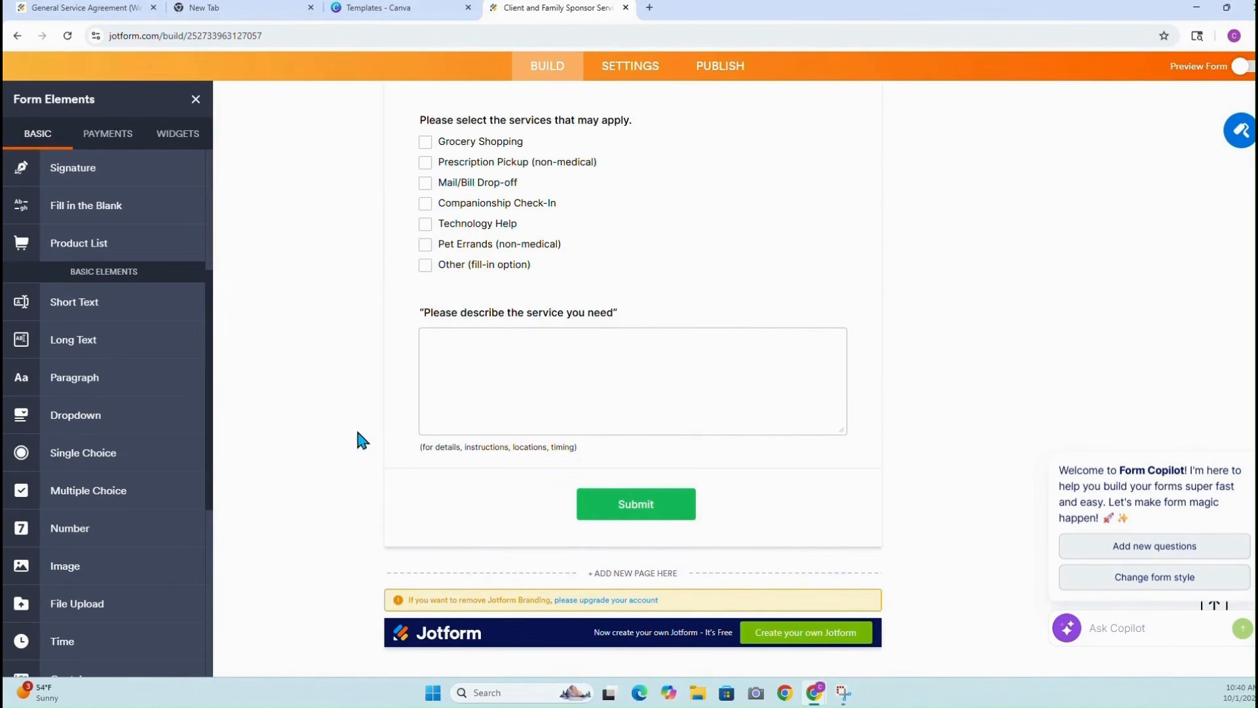
Add a paragraph below the service description field and paste "Go Senior Sidekick provides non-medical services only and does not transport clients as passengers."
{"action": "scroll", "coordinate": [325, 324], "scroll_direction": "down", "scroll_amount": 1}
{"action": "scroll", "coordinate": [326, 323], "scroll_direction": "up", "scroll_amount": 3}
{"action": "scroll", "coordinate": [325, 324], "scroll_direction": "down", "scroll_amount": 2}
{"action": "scroll", "coordinate": [328, 338], "scroll_direction": "down", "scroll_amount": 1}
{"action": "scroll", "coordinate": [500, 209], "scroll_direction": "up", "scroll_amount": 1}
{"action": "scroll", "coordinate": [500, 211], "scroll_direction": "down", "scroll_amount": 1}
{"action": "left_click_drag", "start_coordinate": [121, 382], "coordinate": [582, 515]}
{"action": "left_click", "coordinate": [834, 423]}
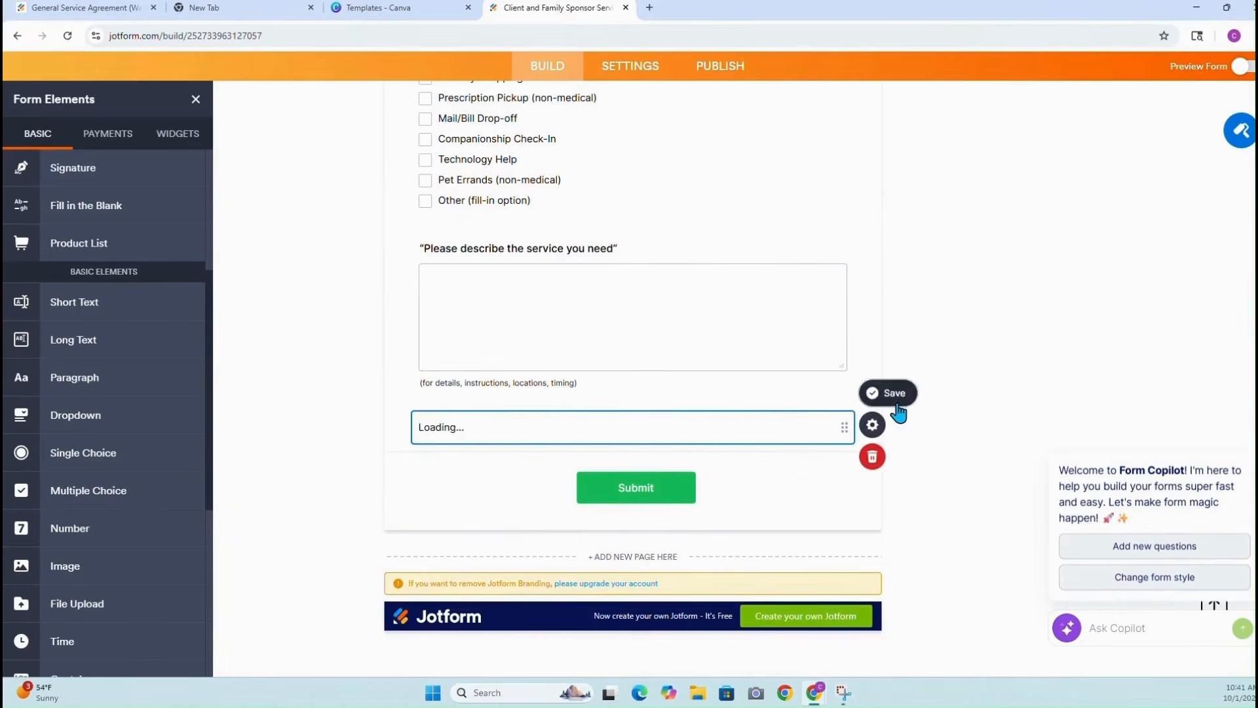
{"action": "right_click", "coordinate": [690, 505]}
{"action": "left_click", "coordinate": [700, 377]}
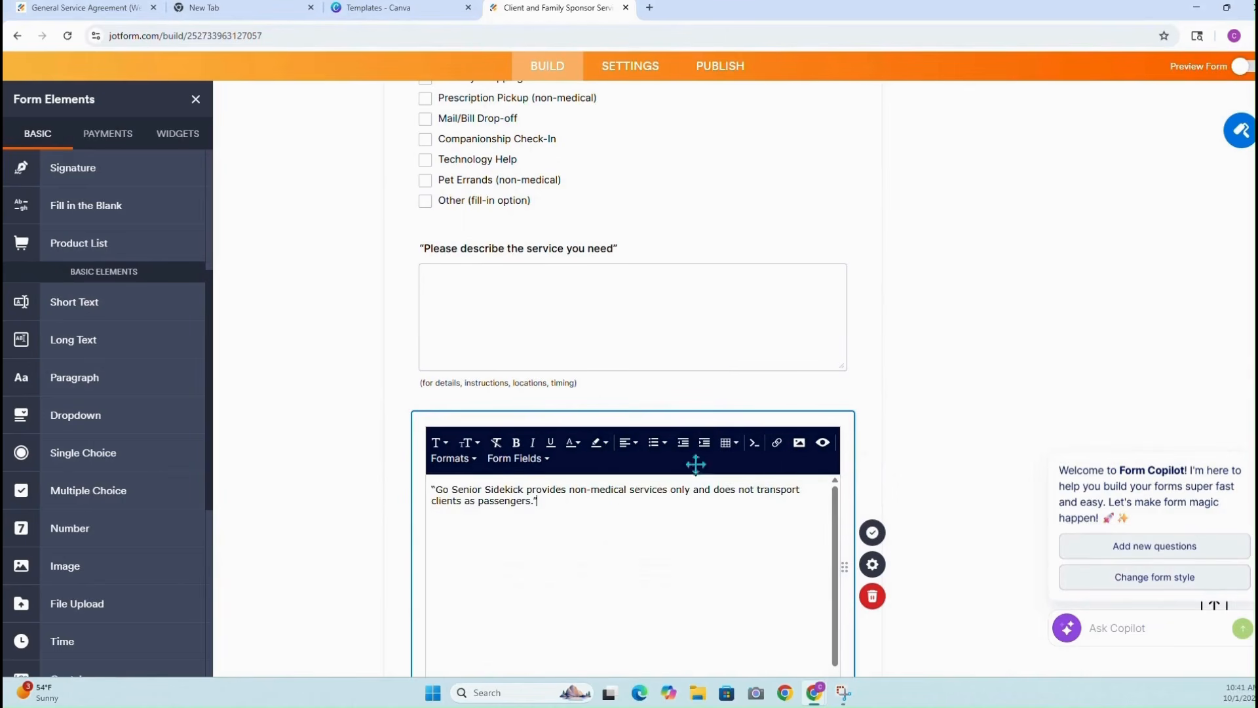
Apply a heading format to the pasted non-medical services statement, centre it and save the paragraph
{"action": "left_click_drag", "start_coordinate": [559, 504], "coordinate": [446, 484]}
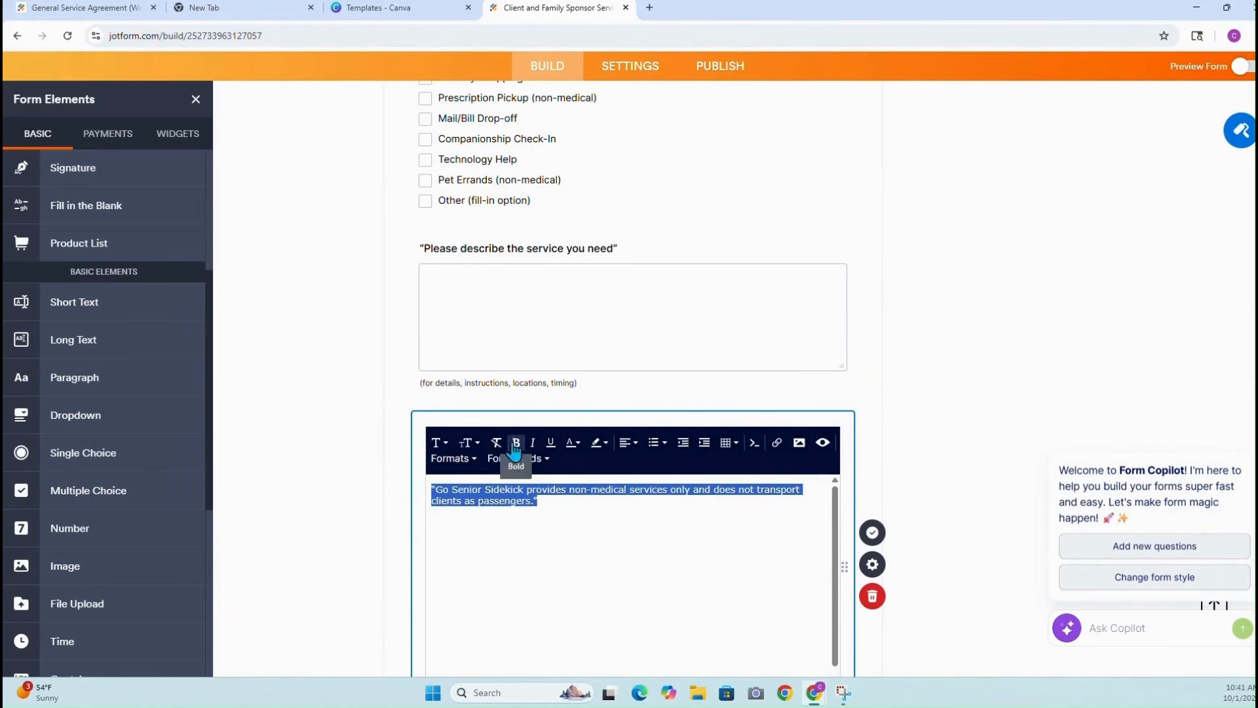
{"action": "left_click", "coordinate": [473, 460]}
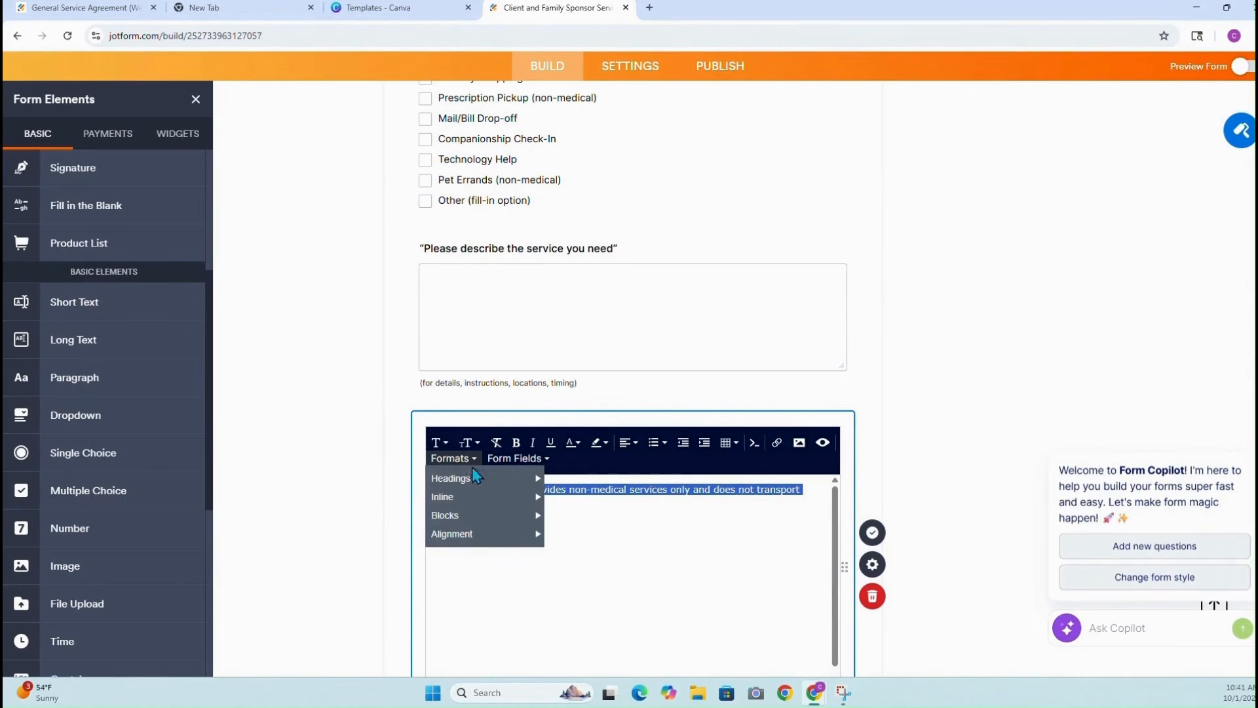
{"action": "mouse_move", "coordinate": [473, 478]}
{"action": "left_click", "coordinate": [580, 509]}
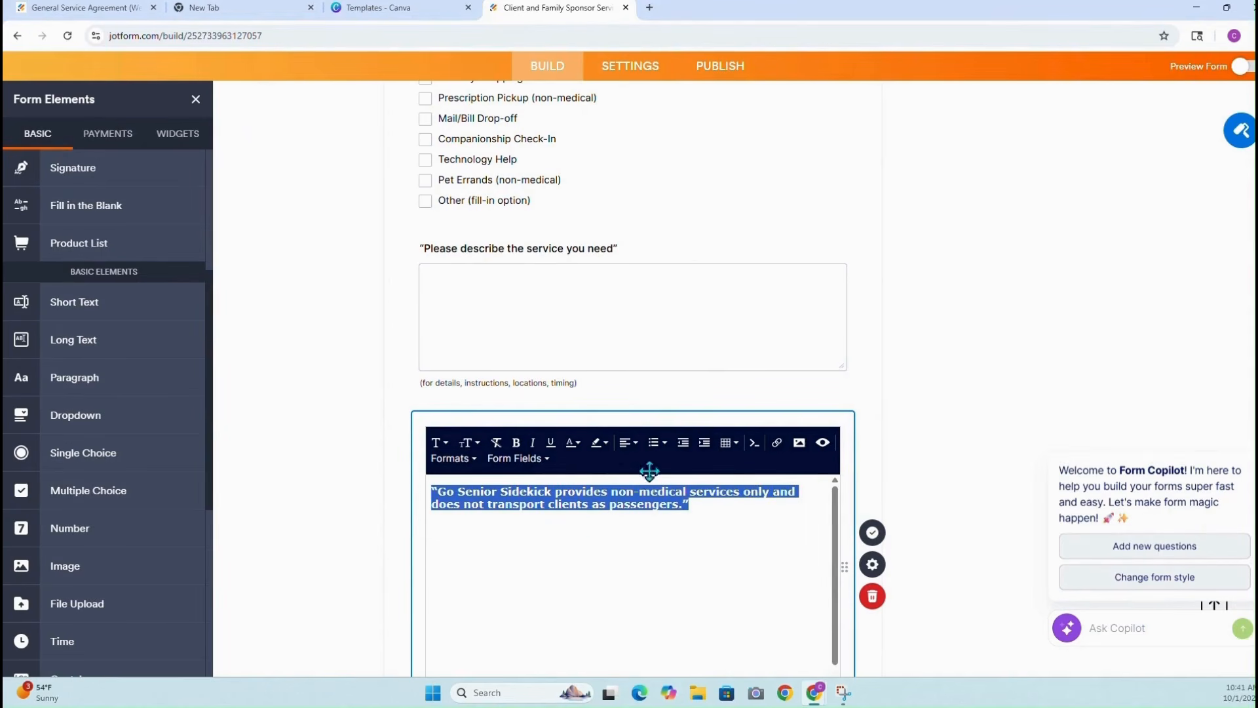
{"action": "left_click", "coordinate": [626, 443]}
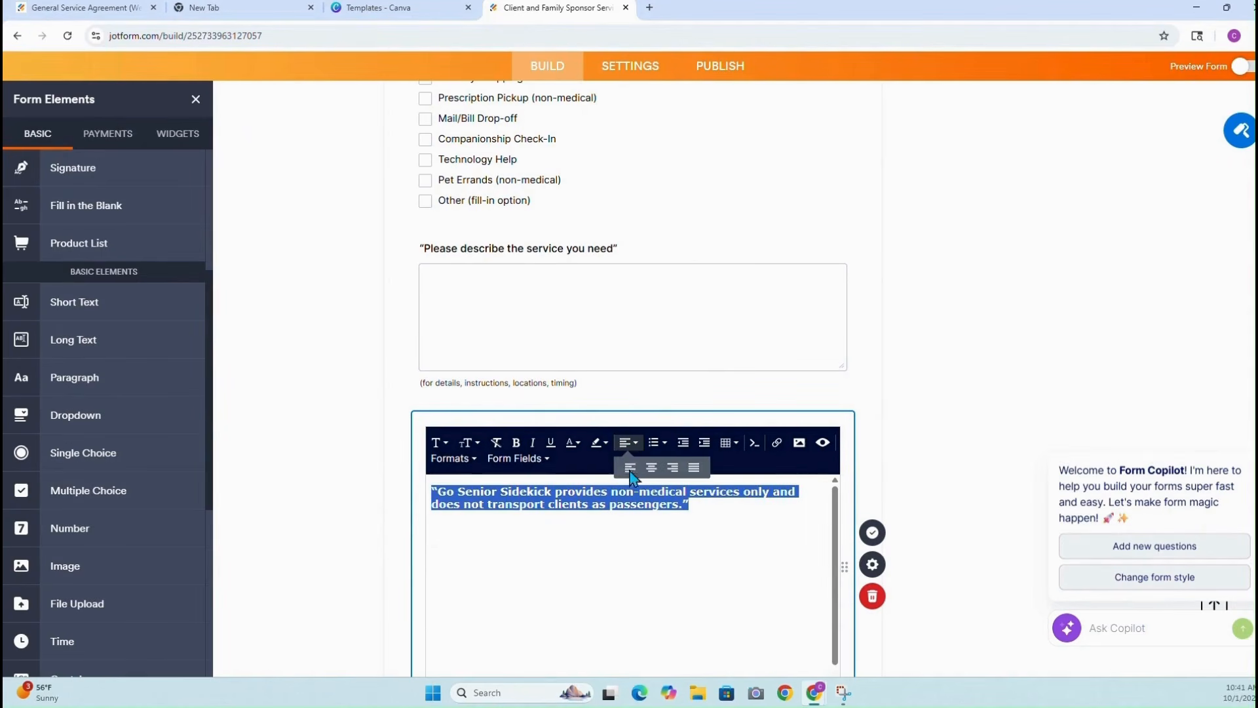
{"action": "left_click", "coordinate": [651, 467]}
{"action": "left_click", "coordinate": [872, 533]}
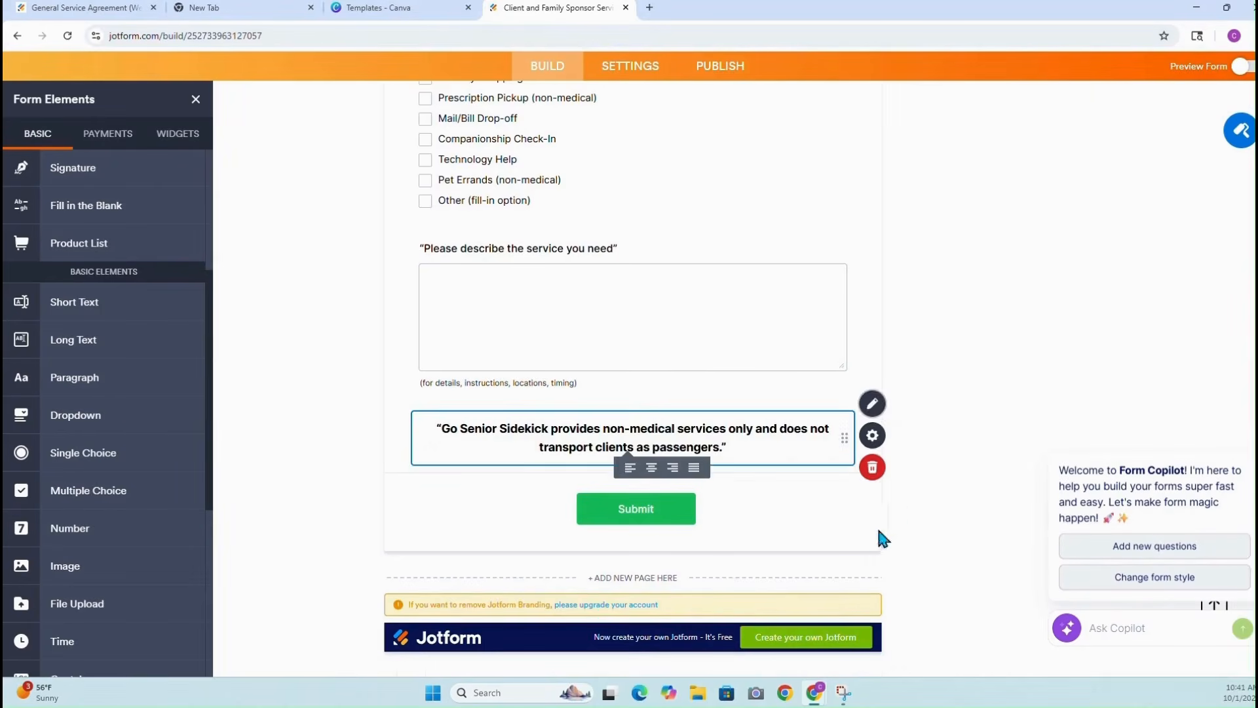
{"action": "left_click", "coordinate": [990, 326]}
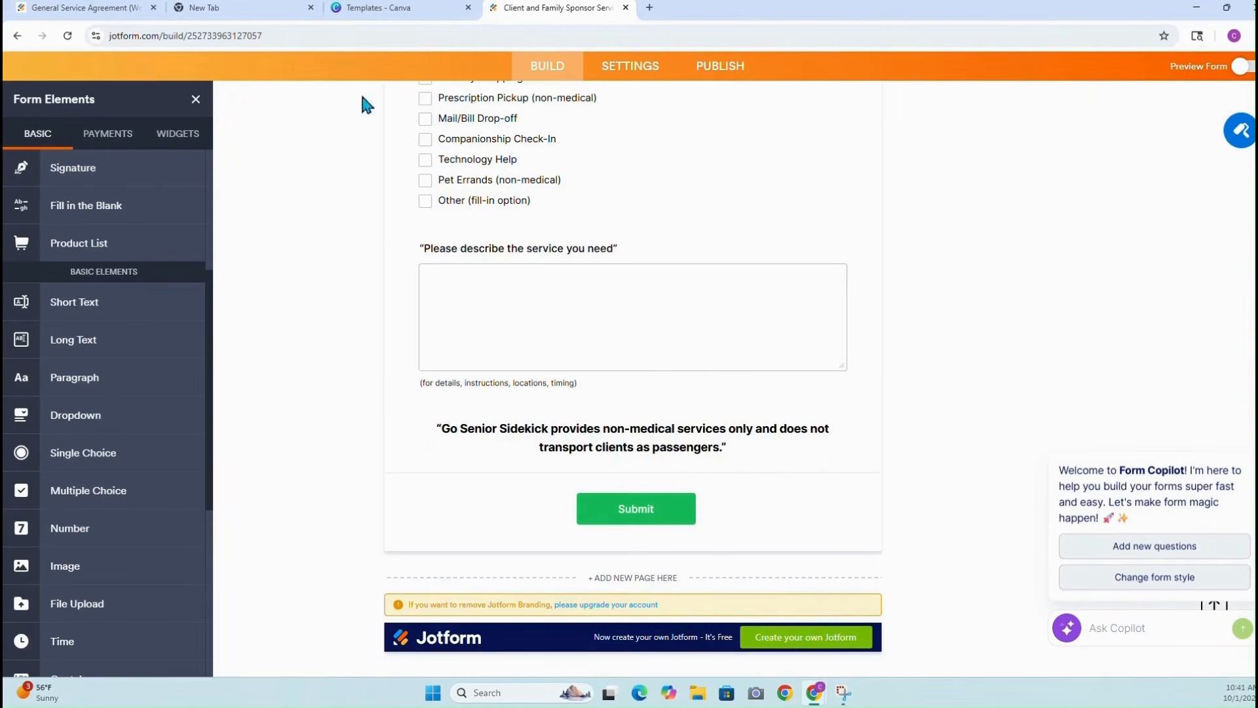
Add a heading "Pricing & Payment Acknowledgment" below the non-medical services statement with the subheader "Clear Rates and Payment Terms" in quotation marks
{"action": "scroll", "coordinate": [354, 298], "scroll_direction": "up", "scroll_amount": 2}
{"action": "scroll", "coordinate": [354, 298], "scroll_direction": "down", "scroll_amount": 3}
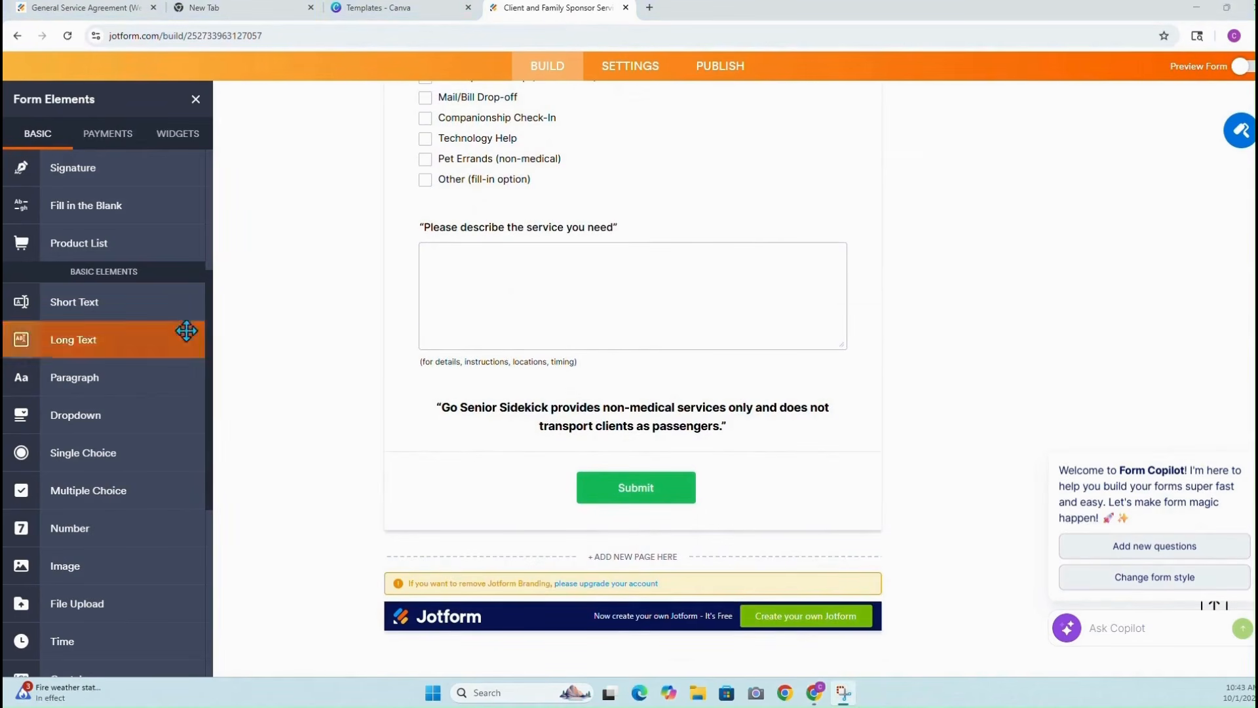
{"action": "scroll", "coordinate": [95, 200], "scroll_direction": "up", "scroll_amount": 3}
{"action": "scroll", "coordinate": [95, 199], "scroll_direction": "up", "scroll_amount": 2}
{"action": "left_click_drag", "start_coordinate": [72, 168], "coordinate": [492, 488]}
{"action": "key", "text": "BackSpace"}
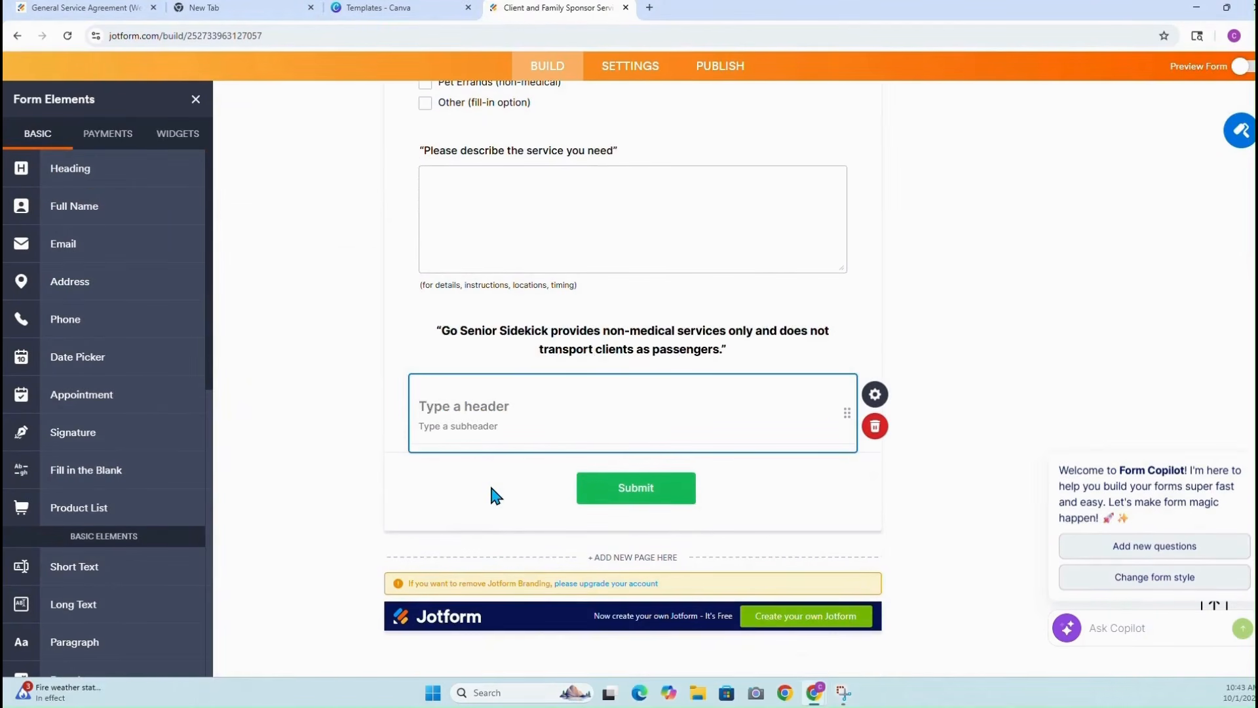
{"action": "type", "text": "Pricing & Payment Acknowledgment"}
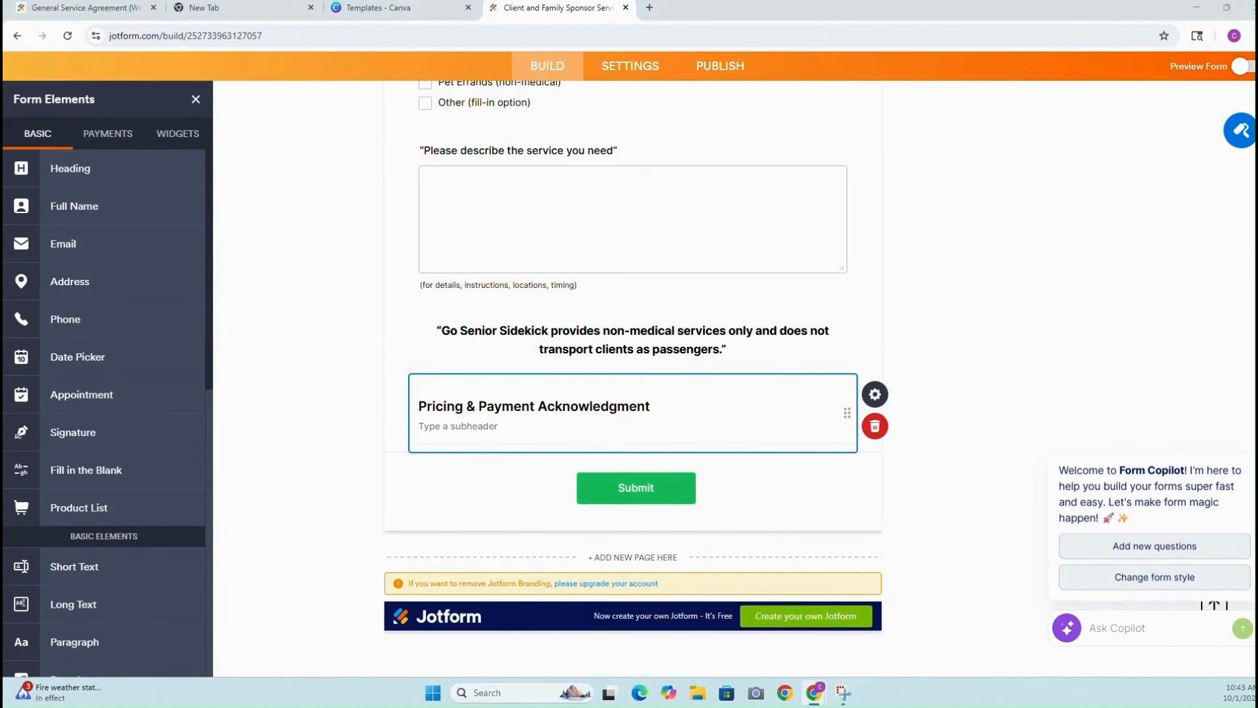
{"action": "type", "text": "\"Clear Rates and Payment Terms"}
{"action": "left_click", "coordinate": [343, 406]}
Add a paragraph under the Pricing & Payment Acknowledgment heading and paste the flat fee, reimbursement and accepted payment terms into it
{"action": "scroll", "coordinate": [124, 403], "scroll_direction": "down", "scroll_amount": 2}
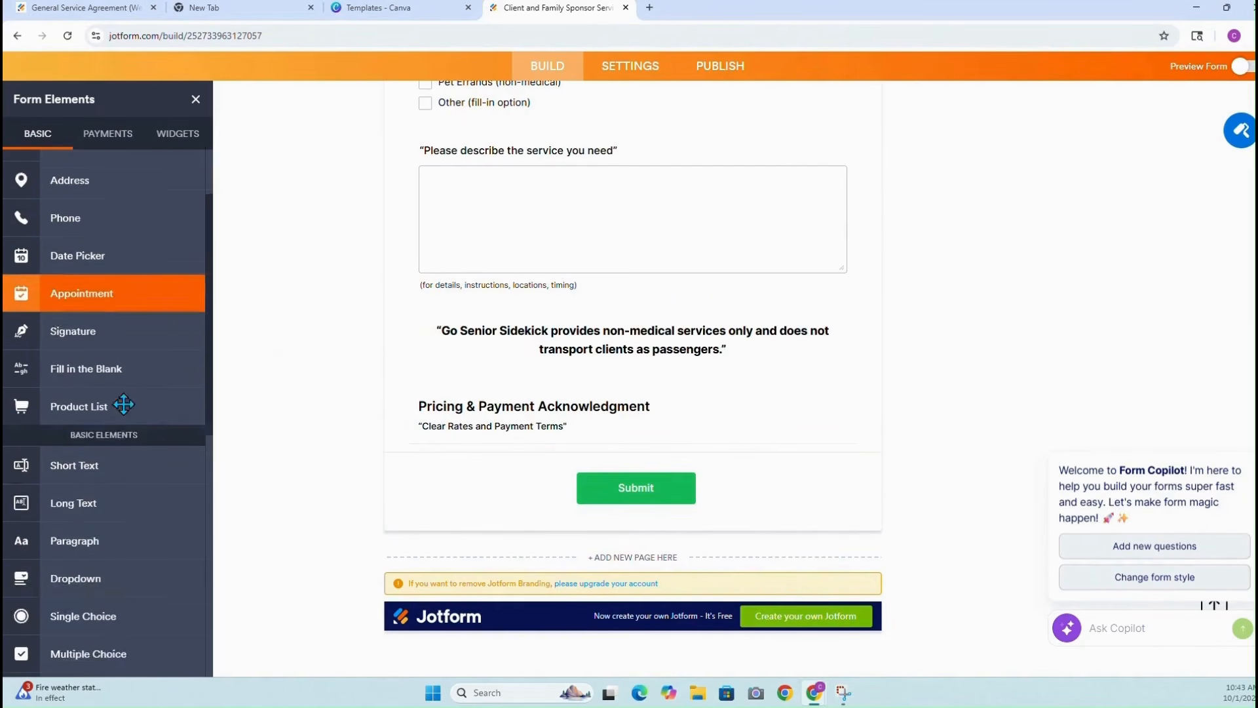
{"action": "left_click_drag", "start_coordinate": [132, 517], "coordinate": [498, 487]}
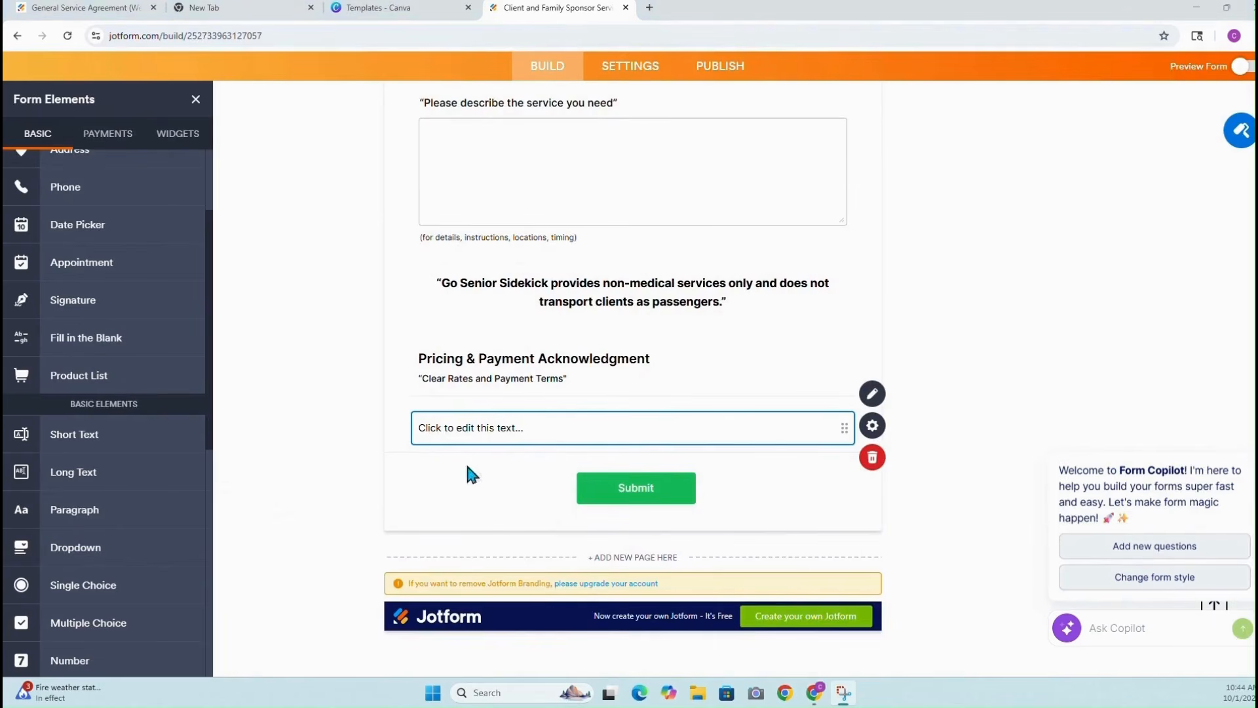
{"action": "left_click", "coordinate": [873, 393]}
{"action": "right_click", "coordinate": [508, 504]}
{"action": "left_click", "coordinate": [544, 355]}
Set both the billing terms paragraph and the accepted payments line to 12pt text
{"action": "left_click_drag", "start_coordinate": [620, 514], "coordinate": [434, 490]}
{"action": "left_click", "coordinate": [468, 444]}
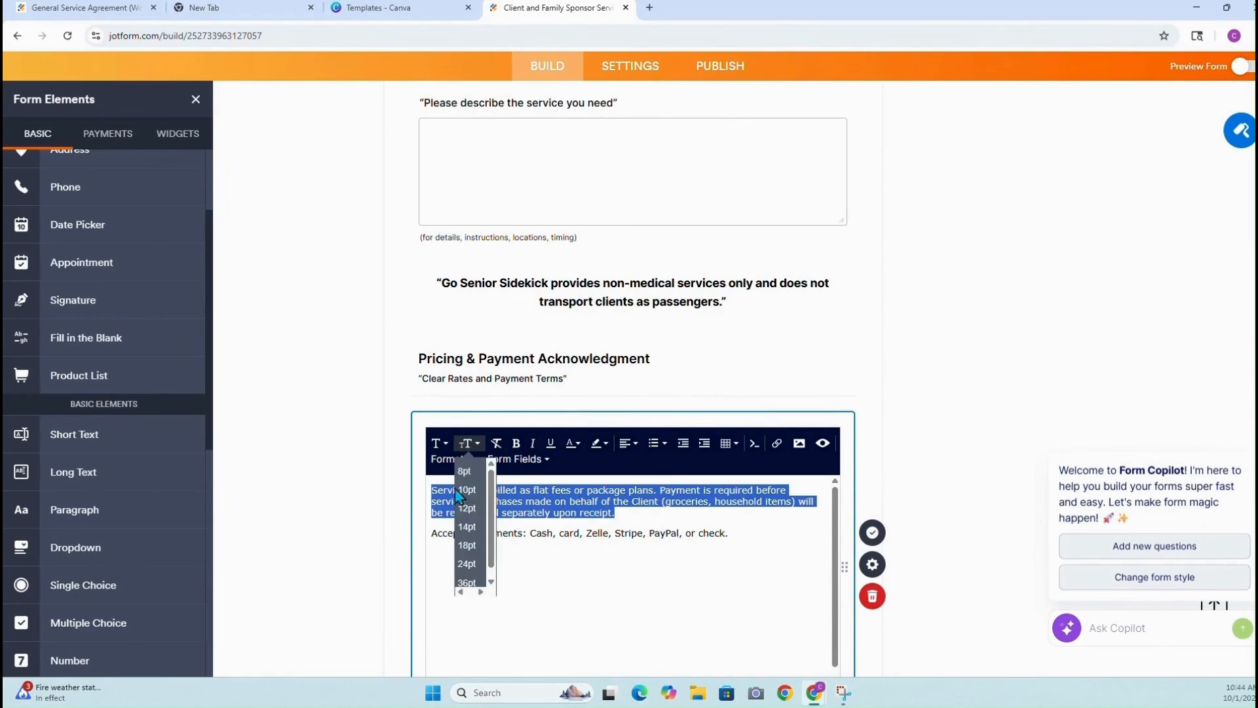
{"action": "left_click", "coordinate": [467, 509]}
{"action": "left_click", "coordinate": [736, 540]}
{"action": "left_click_drag", "start_coordinate": [735, 538], "coordinate": [431, 539]}
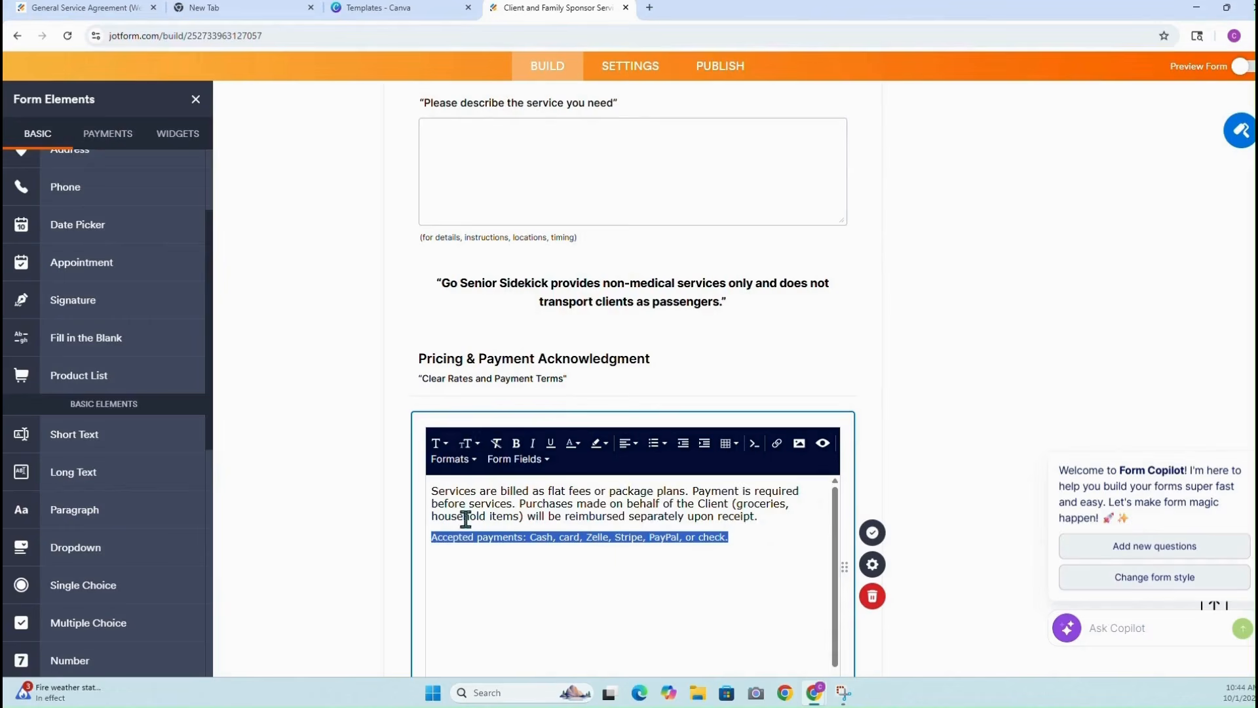
{"action": "left_click", "coordinate": [468, 444]}
{"action": "left_click", "coordinate": [467, 506]}
Bold and centre the "Accepted payments" line and save the pricing paragraph
{"action": "left_click", "coordinate": [516, 443]}
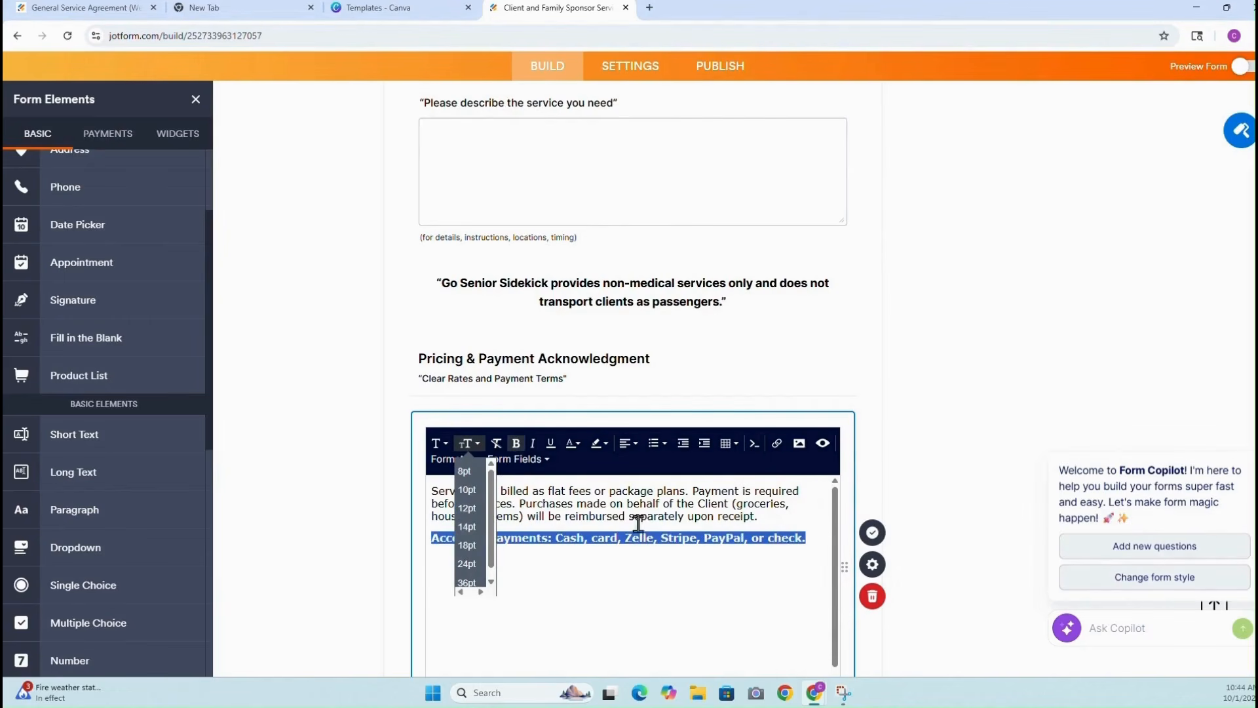
{"action": "left_click", "coordinate": [872, 532]}
{"action": "left_click", "coordinate": [313, 457]}
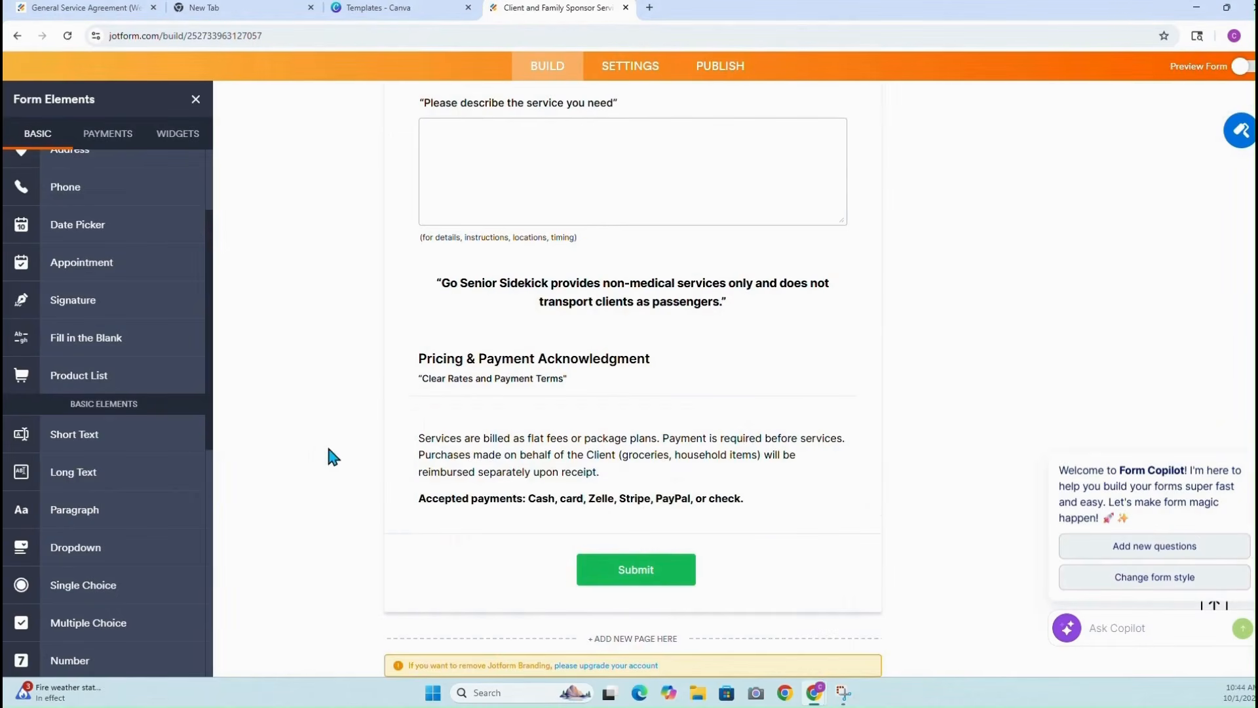
{"action": "left_click", "coordinate": [628, 495]}
{"action": "left_click", "coordinate": [878, 448]}
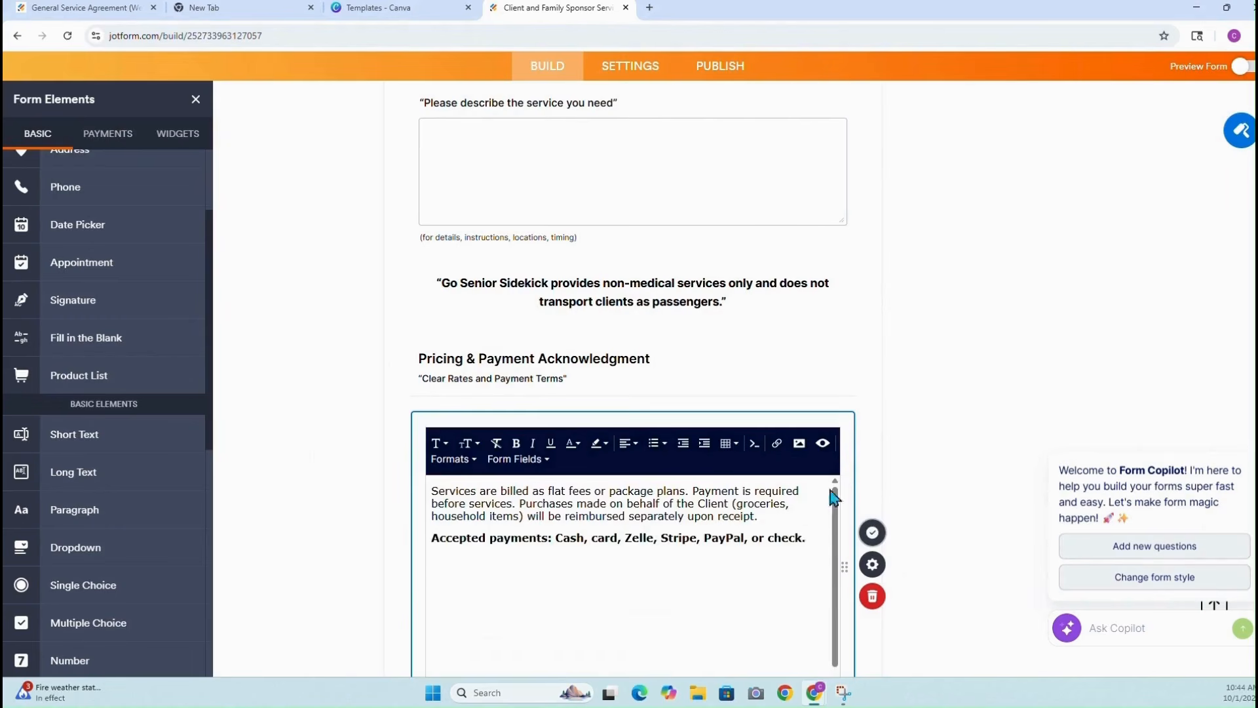
{"action": "left_click_drag", "start_coordinate": [807, 538], "coordinate": [432, 536]}
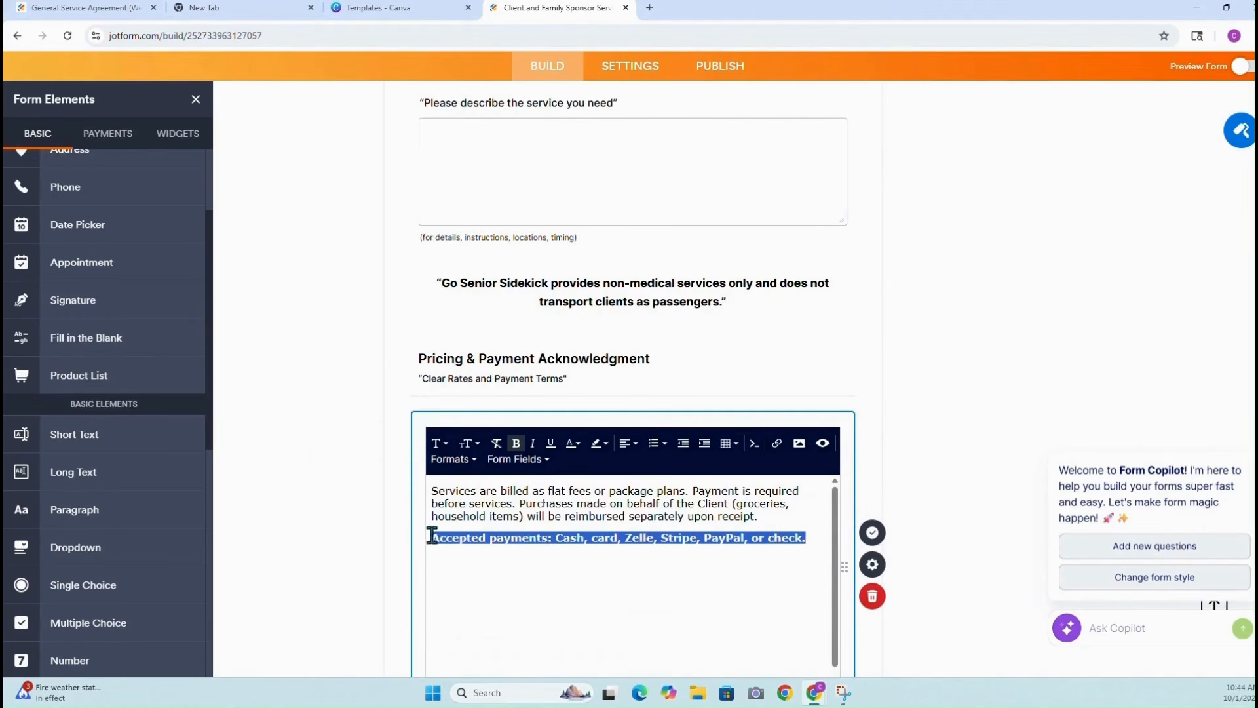
{"action": "left_click", "coordinate": [625, 443]}
{"action": "left_click", "coordinate": [651, 468]}
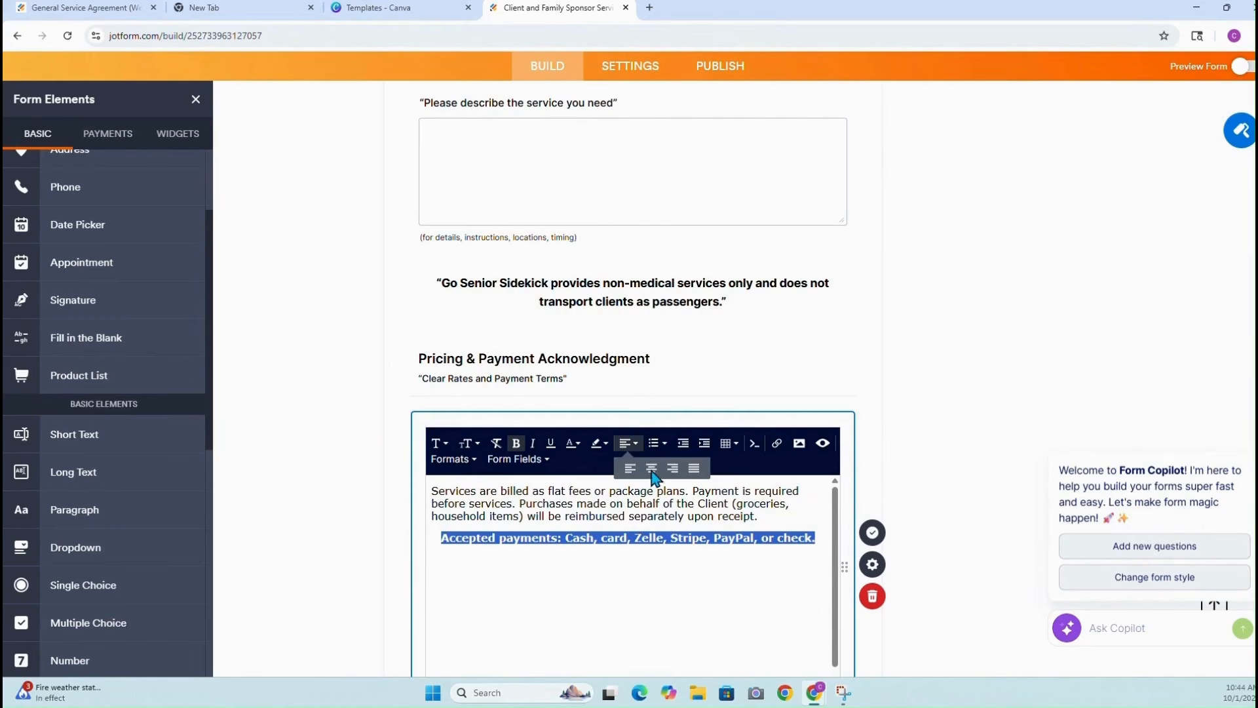
{"action": "left_click", "coordinate": [870, 544]}
Add a single choice field below the pricing paragraph and label it "Acknowledgement of Terms"
{"action": "scroll", "coordinate": [465, 210], "scroll_direction": "down", "scroll_amount": 2}
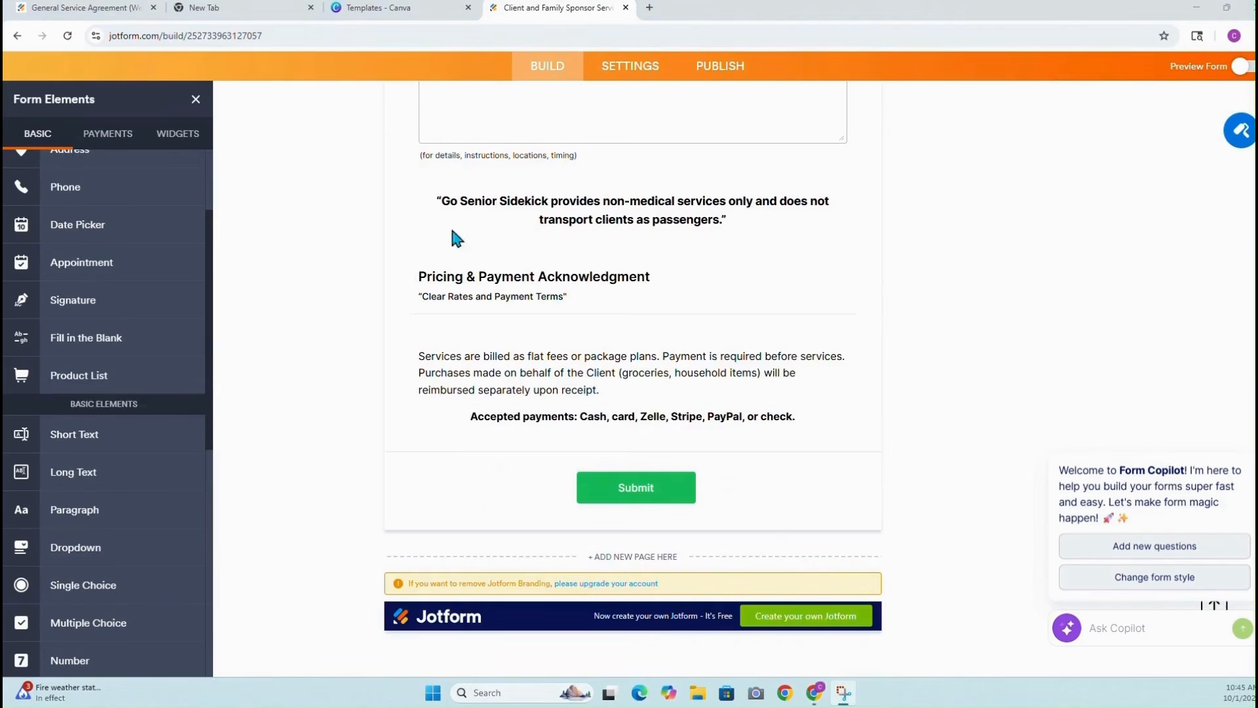
{"action": "scroll", "coordinate": [103, 377], "scroll_direction": "down", "scroll_amount": 3}
{"action": "left_click_drag", "start_coordinate": [102, 376], "coordinate": [490, 459]}
{"action": "key", "text": "BackSpace"}
{"action": "type", "text": "Acknowledgement of Terms"}
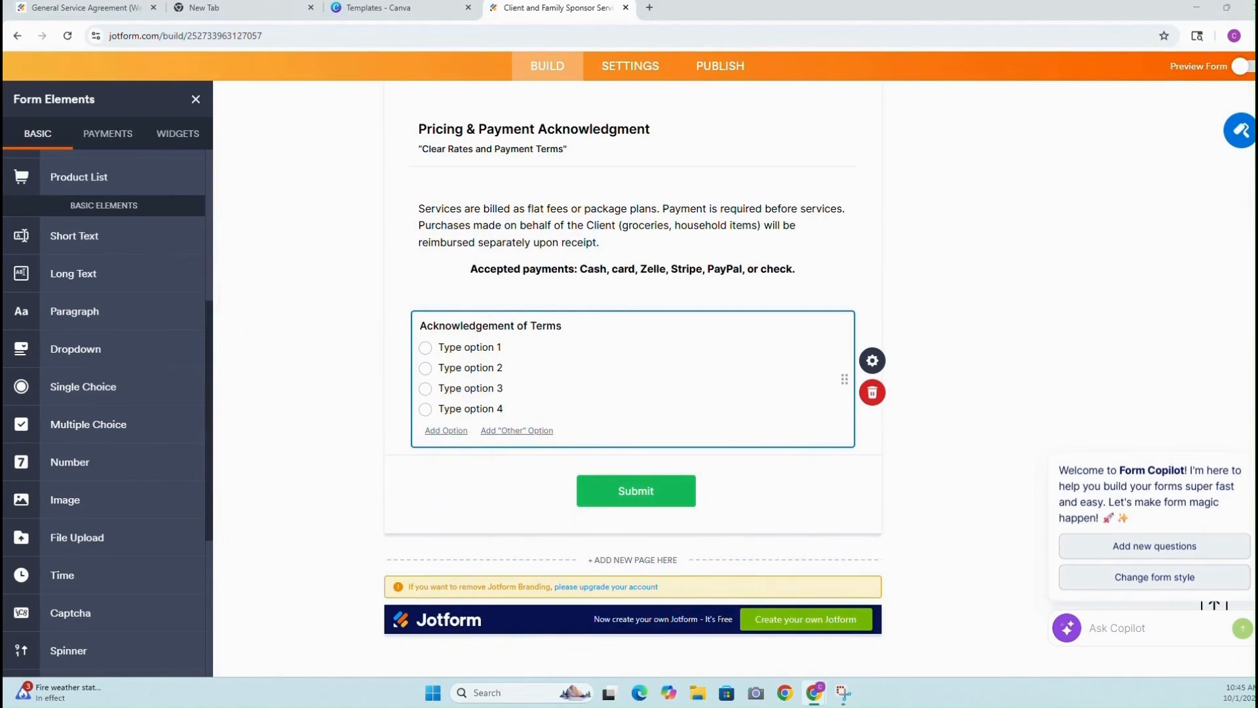
Replace the default choices of Acknowledgement of Terms with "I acknowledge and agree to the pricing and payment terms above." in quotation marks
{"action": "left_click", "coordinate": [872, 360]}
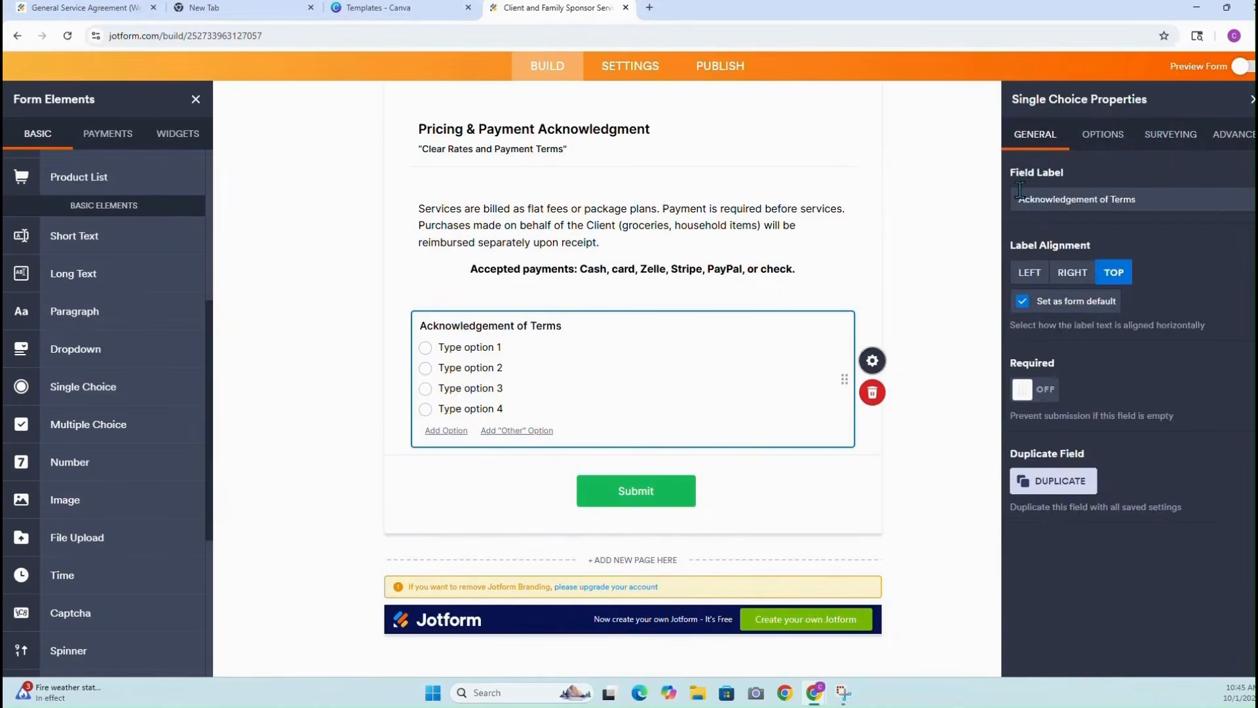
{"action": "left_click", "coordinate": [1106, 136]}
{"action": "left_click_drag", "start_coordinate": [1075, 252], "coordinate": [1006, 190]}
{"action": "key", "text": "BackSpace"}
{"action": "type", "text": "\"I acknowledge and agree to the pricing and payment terms above.\""}
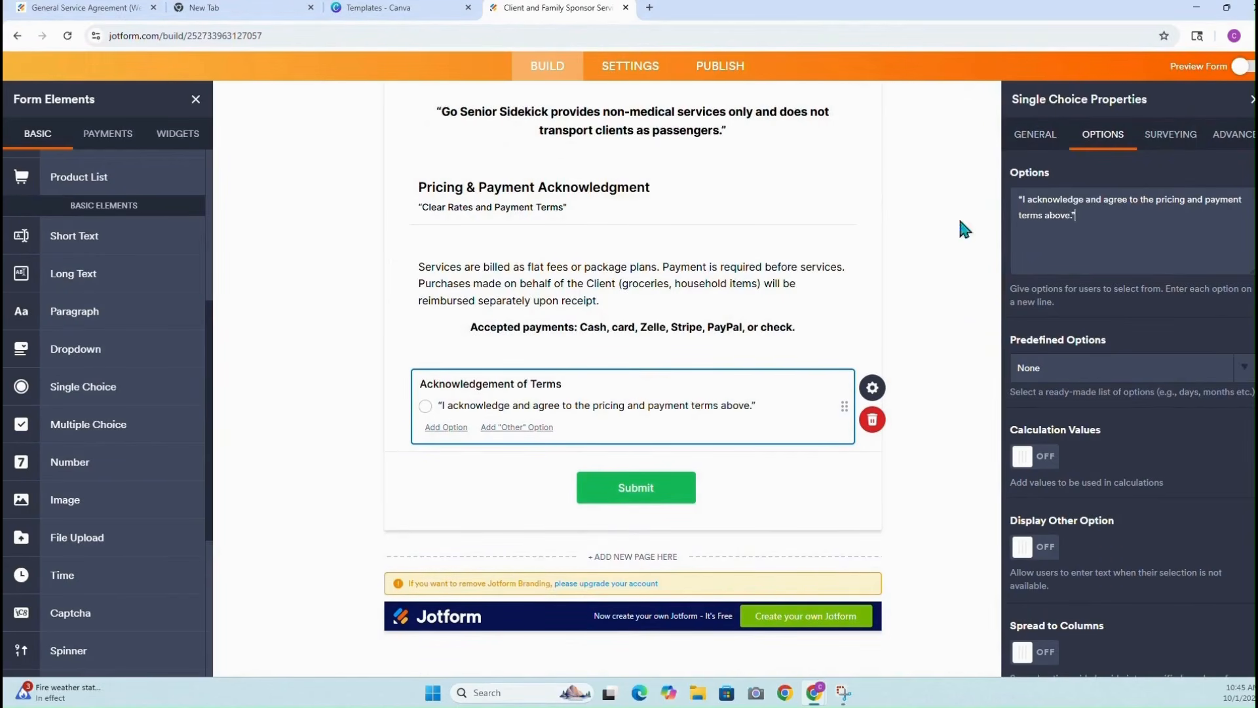
{"action": "left_click", "coordinate": [328, 327]}
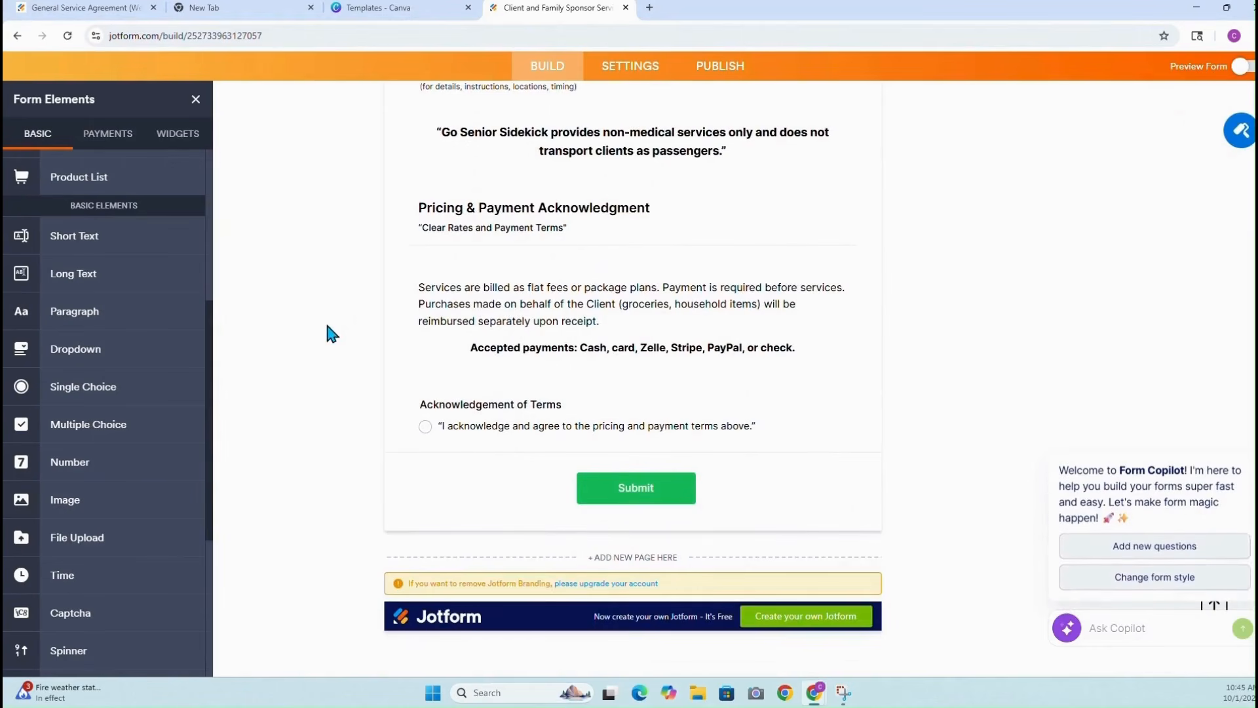
Make the Acknowledgement of Terms field required
{"action": "left_click", "coordinate": [543, 38]}
{"action": "left_click", "coordinate": [455, 412]}
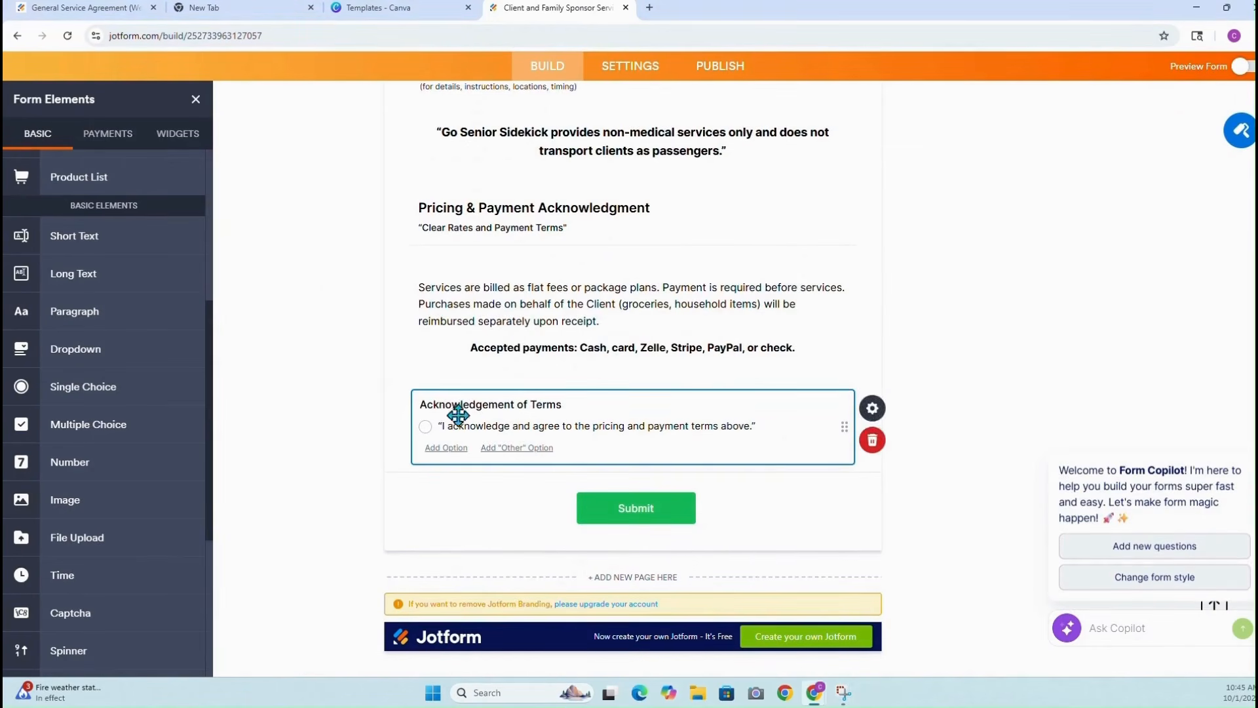
{"action": "left_click", "coordinate": [872, 409]}
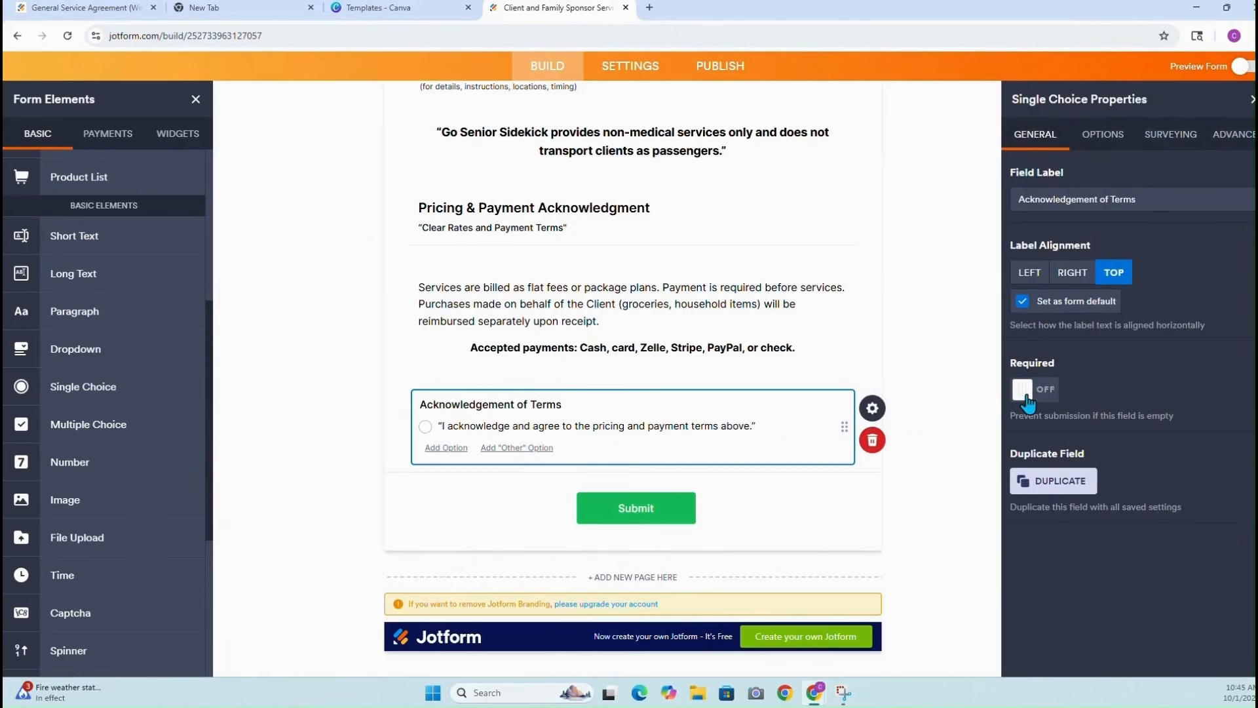
{"action": "left_click", "coordinate": [1027, 392]}
{"action": "left_click", "coordinate": [1252, 99]}
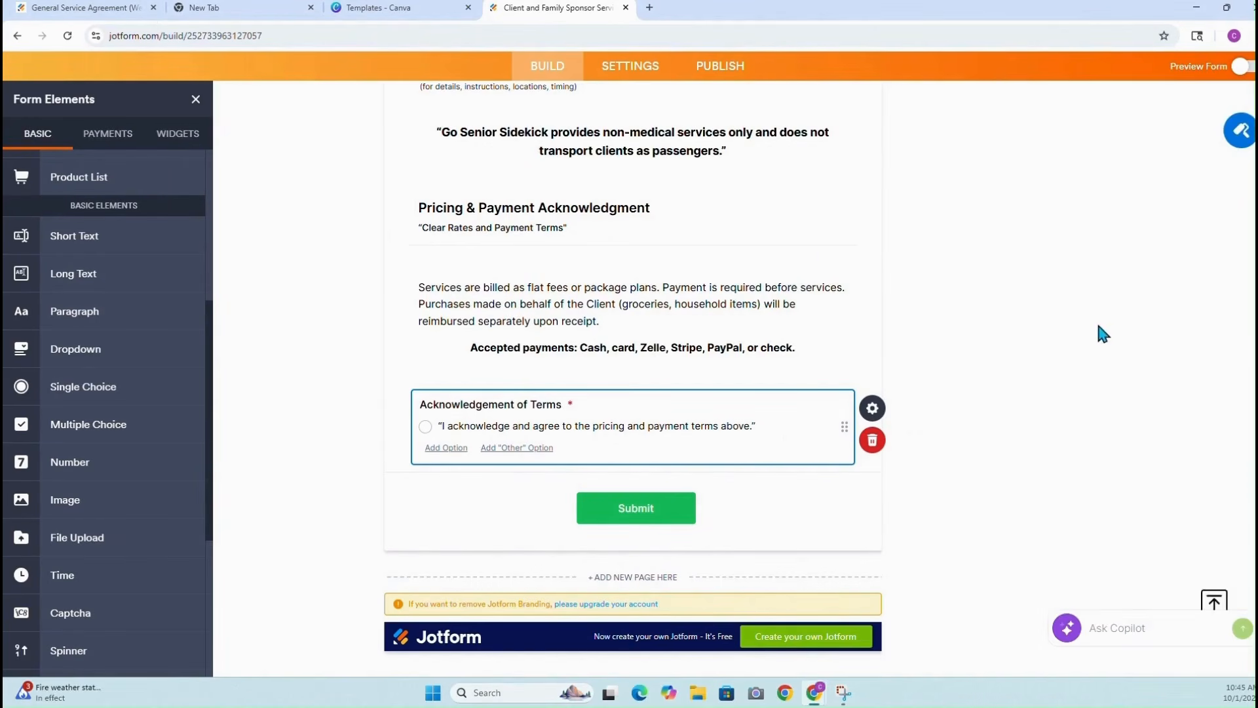
{"action": "left_click", "coordinate": [721, 66]}
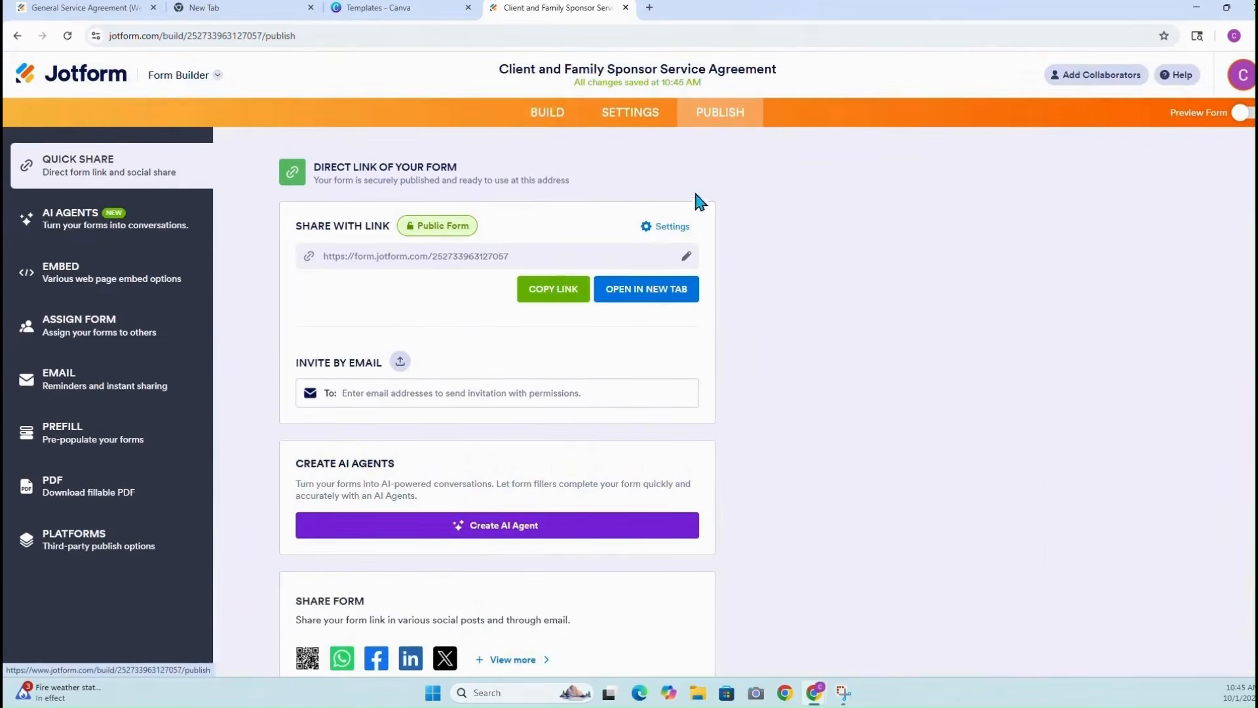
{"action": "left_click", "coordinate": [559, 116]}
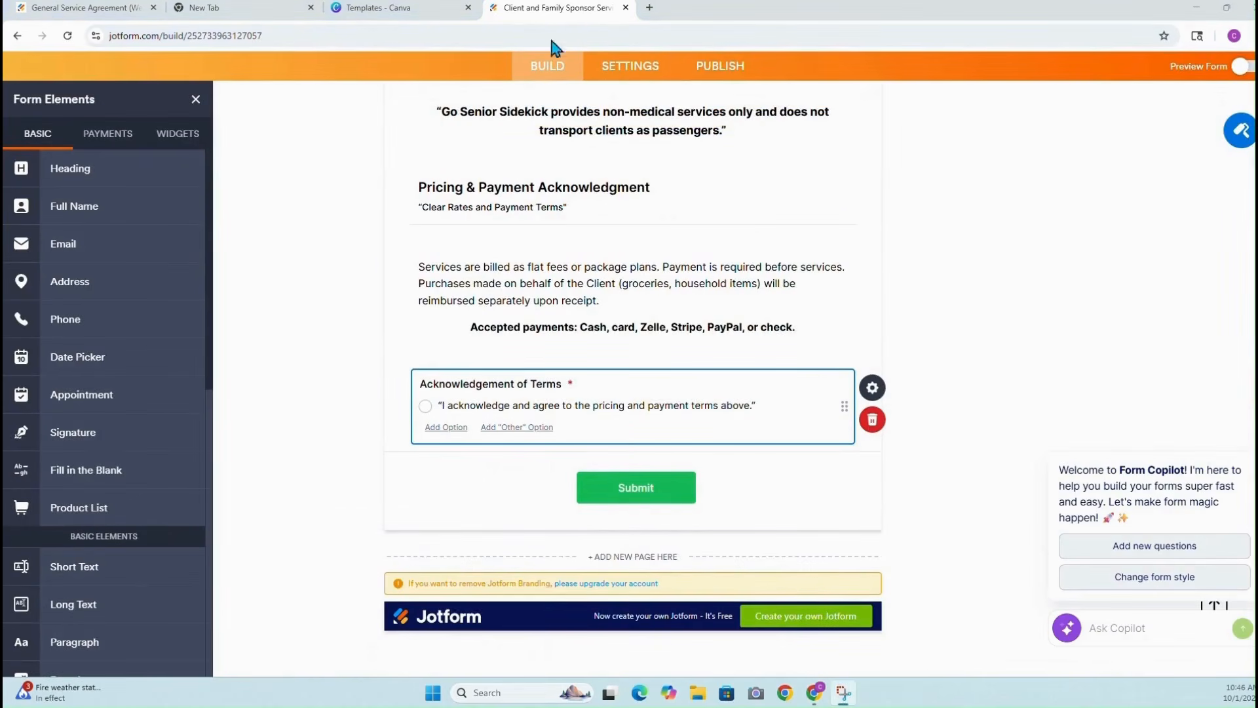
Add a heading "Family Sponsor Clause" below Acknowledgement of Terms with the subheader "If Someone Else Is Arranging or Paying" in quotation marks
{"action": "left_click_drag", "start_coordinate": [67, 165], "coordinate": [485, 458]}
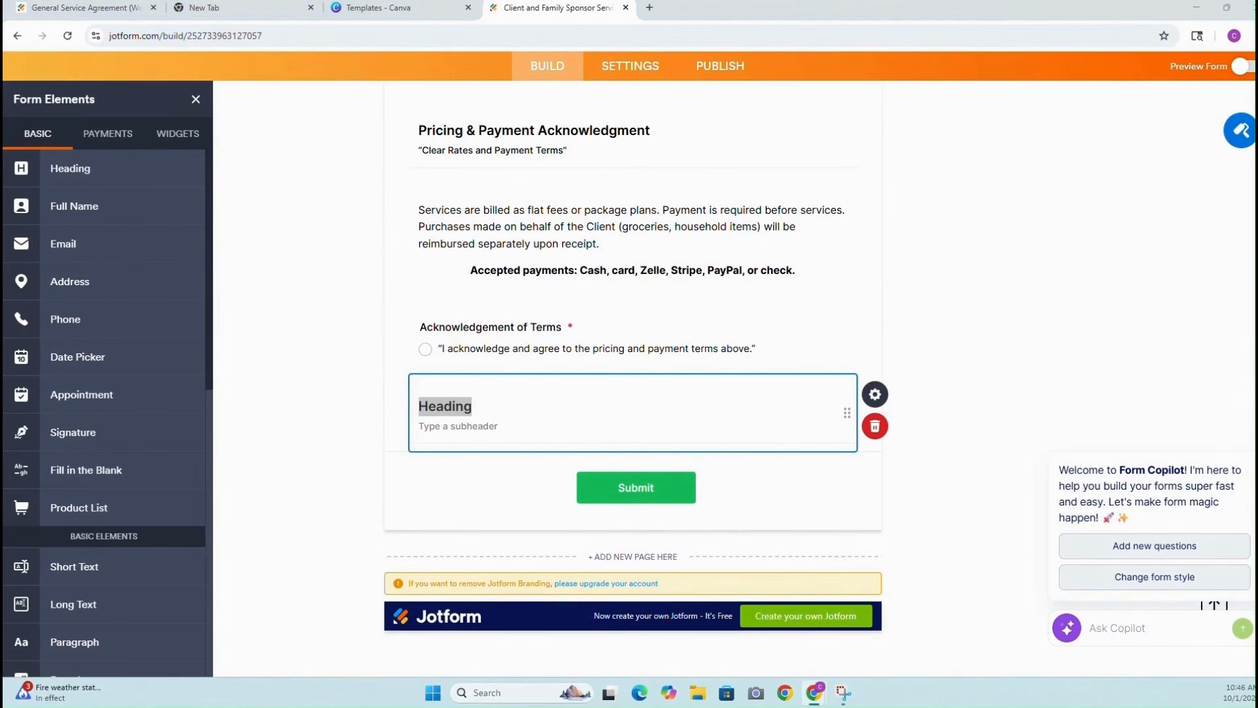
{"action": "left_click", "coordinate": [472, 408]}
{"action": "left_click_drag", "start_coordinate": [472, 407], "coordinate": [397, 403]}
{"action": "key", "text": "BackSpace"}
{"action": "type", "text": "Family Sponsor Clause"}
{"action": "left_click", "coordinate": [506, 431]}
{"action": "type", "text": "\"If Someone Else Is Arranging or Paying\""}
{"action": "left_click", "coordinate": [359, 328]}
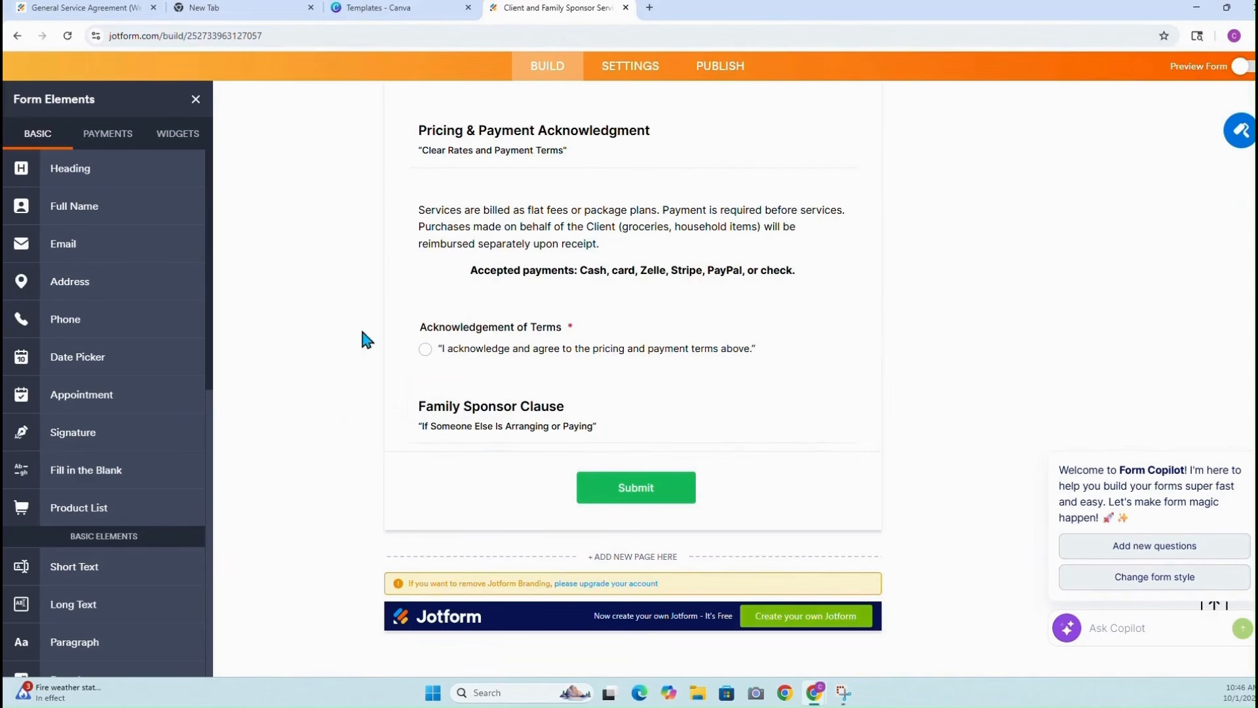
Add a paragraph under the Family Sponsor Clause heading and paste the sponsor request and payment terms into it
{"action": "scroll", "coordinate": [141, 348], "scroll_direction": "down", "scroll_amount": 3}
{"action": "left_click_drag", "start_coordinate": [128, 449], "coordinate": [491, 468]}
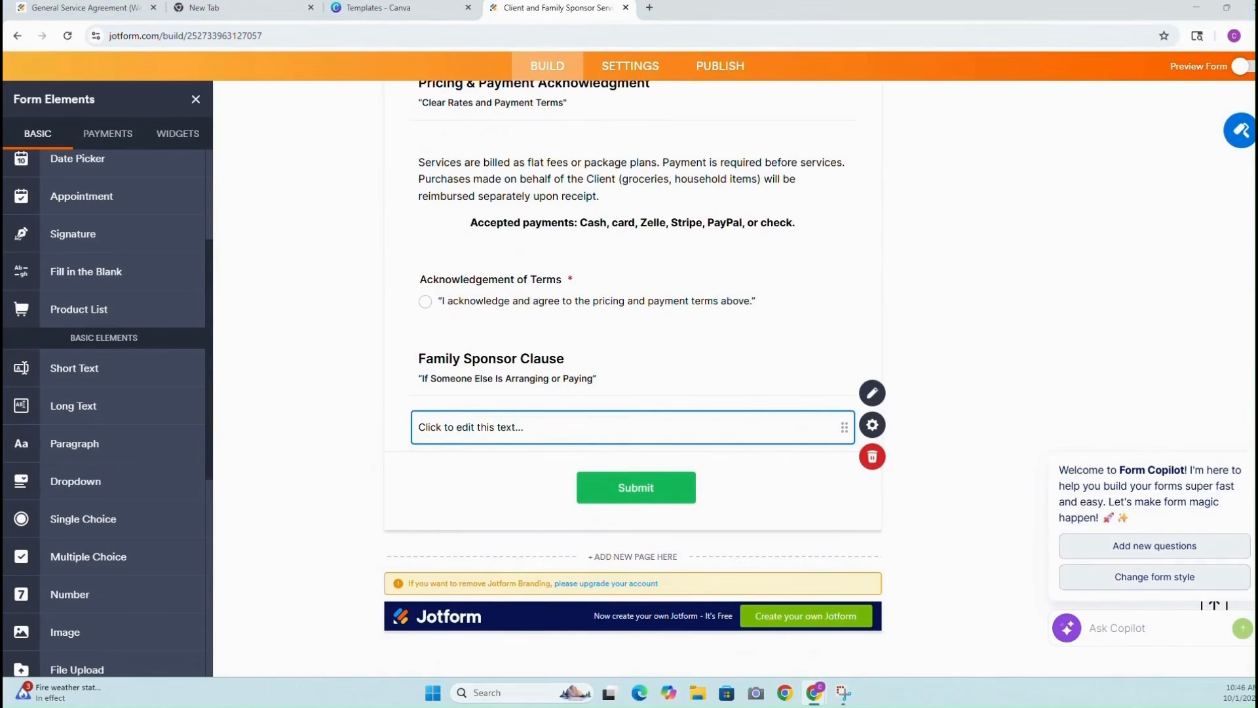
{"action": "left_click", "coordinate": [872, 393]}
{"action": "right_click", "coordinate": [514, 498]}
{"action": "left_click", "coordinate": [557, 354]}
Set the pasted family sponsor text to 12pt and save the paragraph
{"action": "left_click_drag", "start_coordinate": [778, 500], "coordinate": [423, 486]}
{"action": "left_click", "coordinate": [466, 443]}
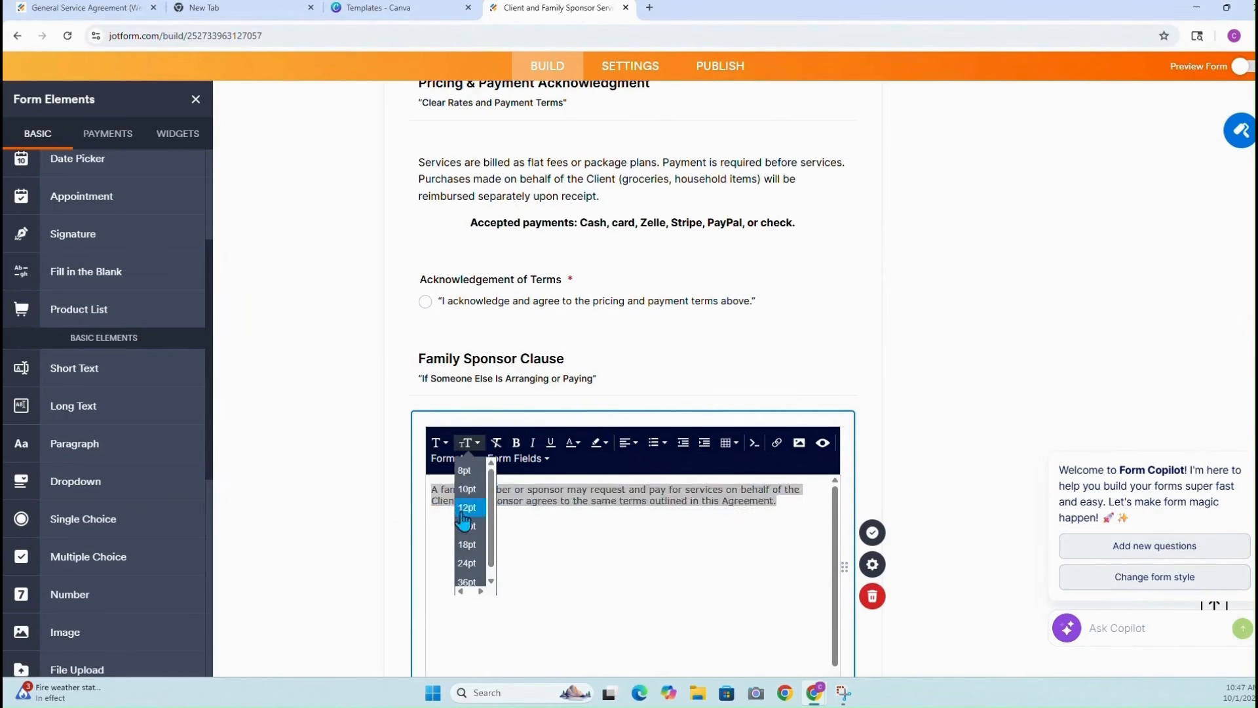
{"action": "left_click", "coordinate": [873, 532]}
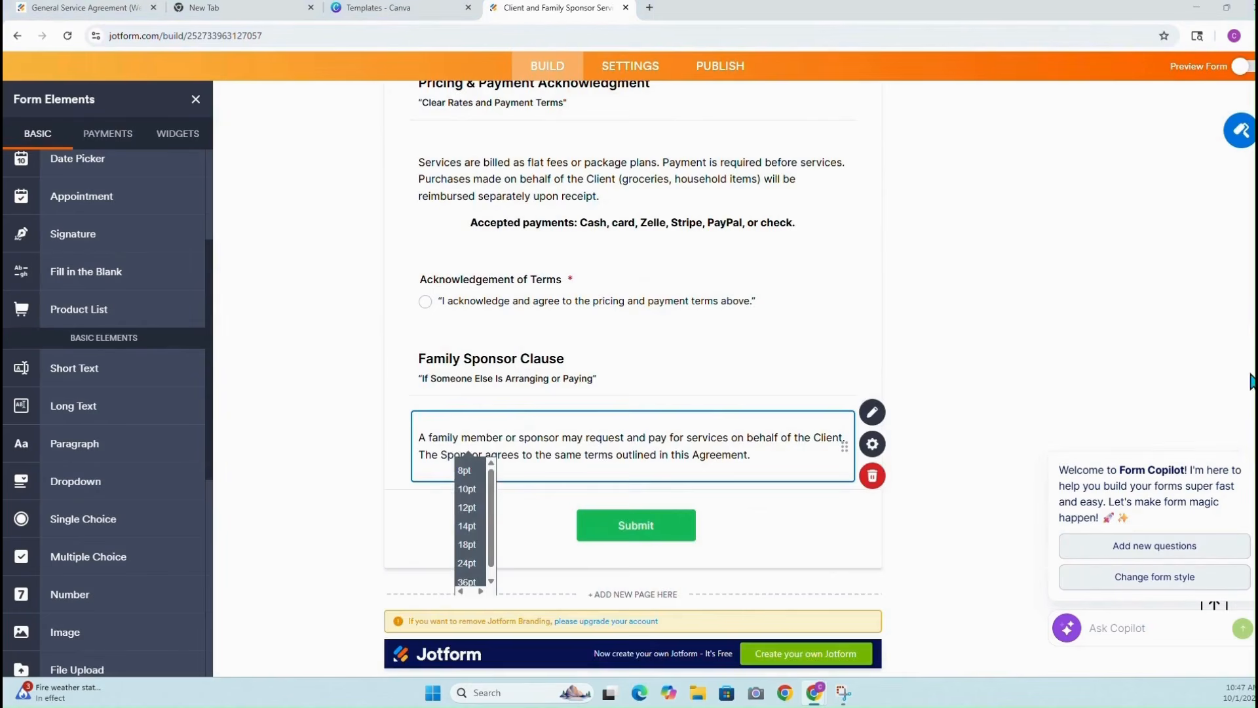
{"action": "left_click_drag", "start_coordinate": [1255, 382], "coordinate": [1254, 401]}
{"action": "left_click", "coordinate": [292, 366]}
Add a single choice field below the family sponsor paragraph and label it "Sponsor Acceptance (if applicable)"
{"action": "left_click_drag", "start_coordinate": [102, 532], "coordinate": [508, 462]}
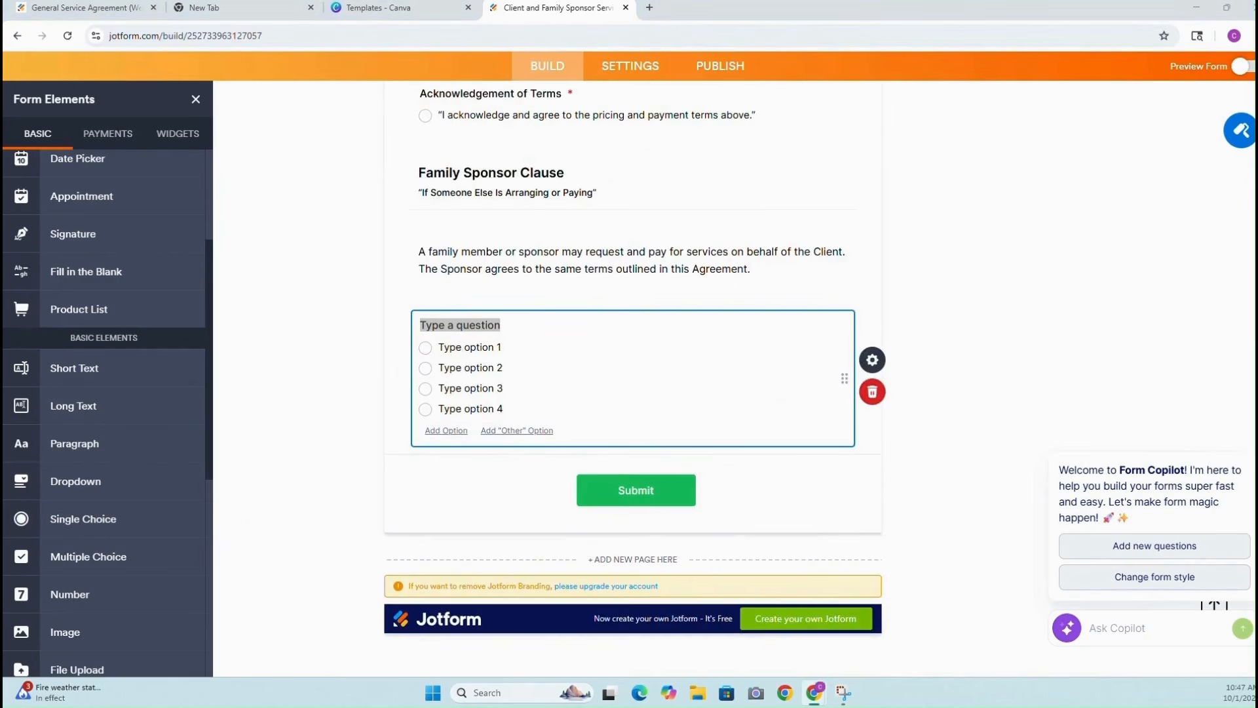
{"action": "left_click_drag", "start_coordinate": [506, 328], "coordinate": [295, 332]}
{"action": "key", "text": "BackSpace"}
{"action": "type", "text": "Sponsor Acceptance (if applicable)"}
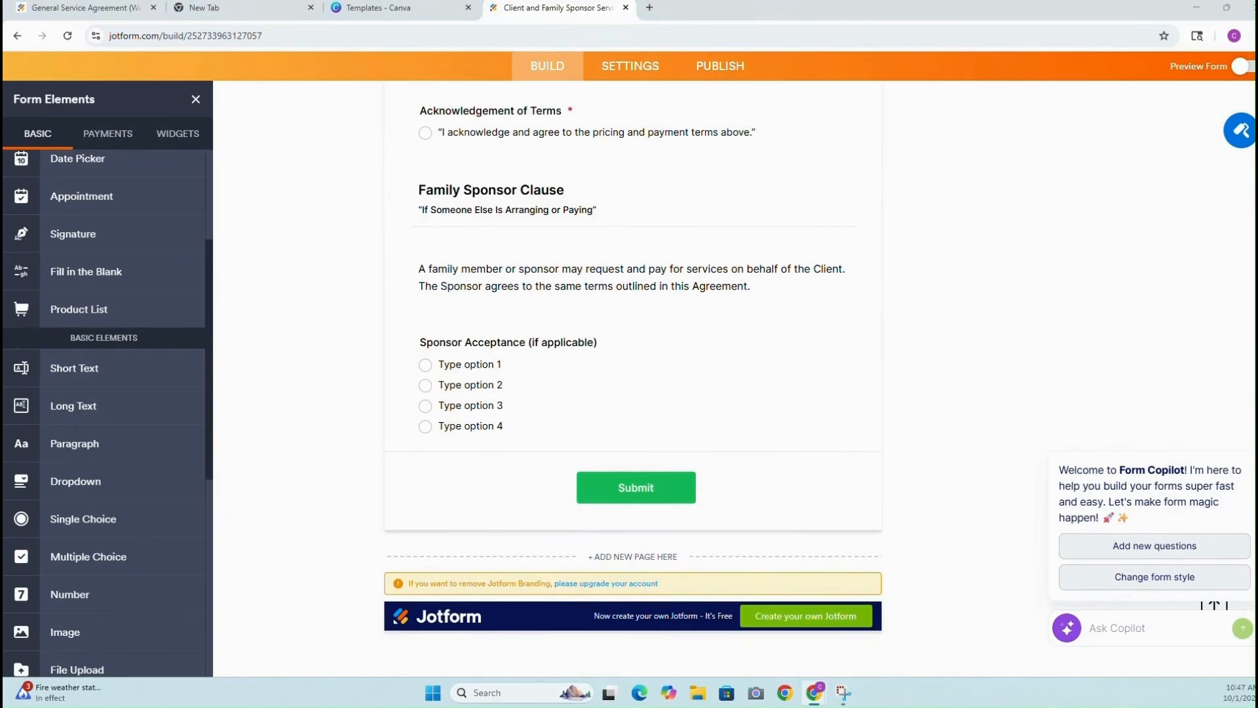
Replace the default Sponsor Acceptance choices with "If I am a Family Sponsor, I accept full responsibility for payments and reimbursements." in quotation marks
{"action": "left_click", "coordinate": [590, 411]}
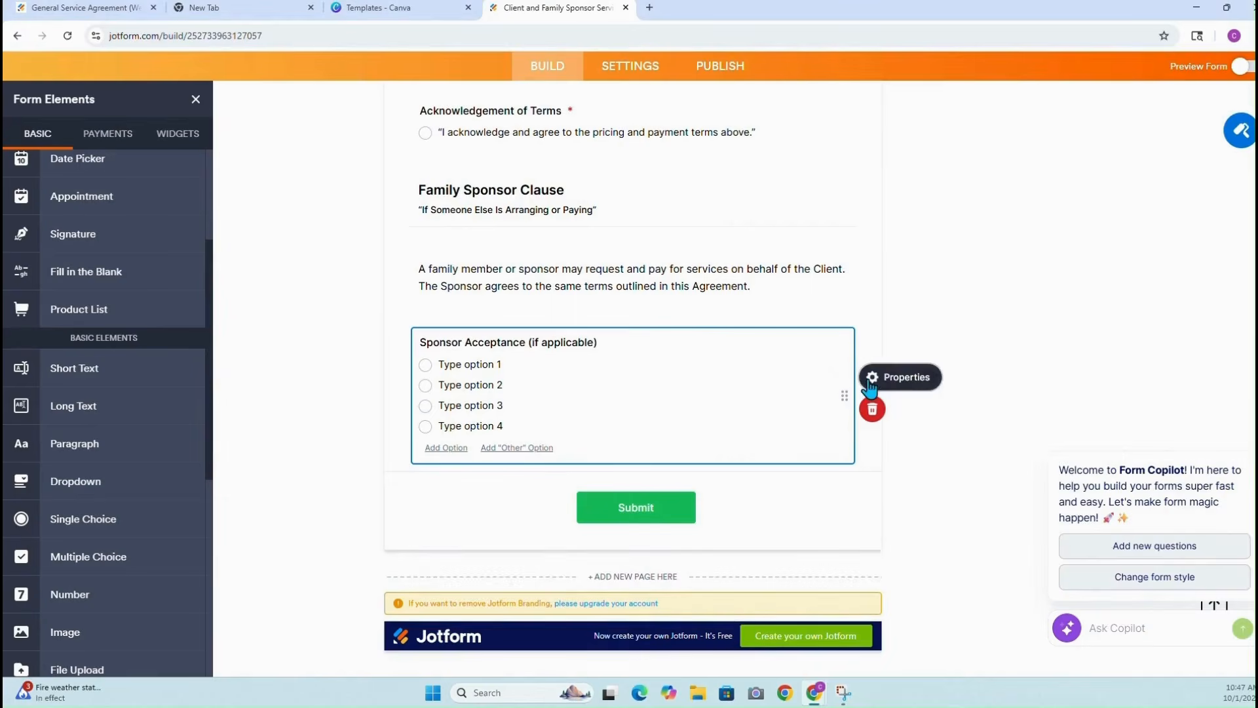
{"action": "left_click", "coordinate": [872, 377]}
{"action": "left_click", "coordinate": [1111, 150]}
{"action": "left_click_drag", "start_coordinate": [1088, 237], "coordinate": [1008, 192]}
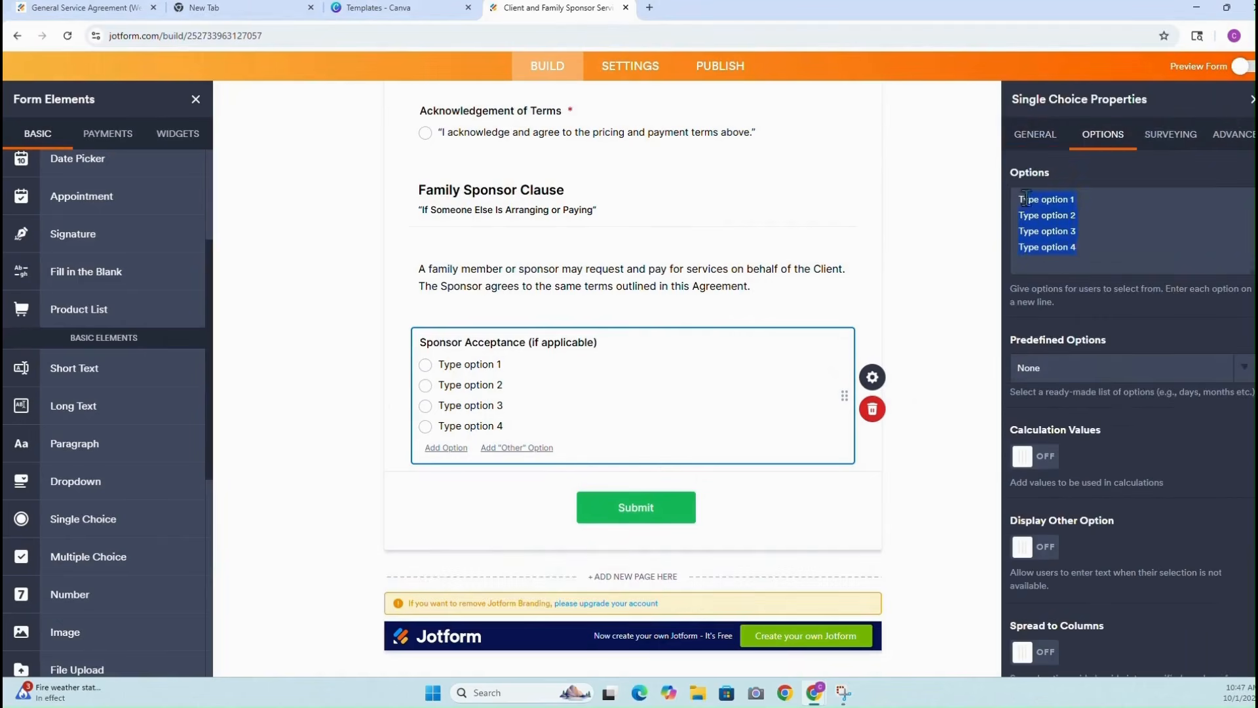
{"action": "type", "text": "\"If I am a Family Sponsor, I accept full responsibility for payments and reimbursements.\""}
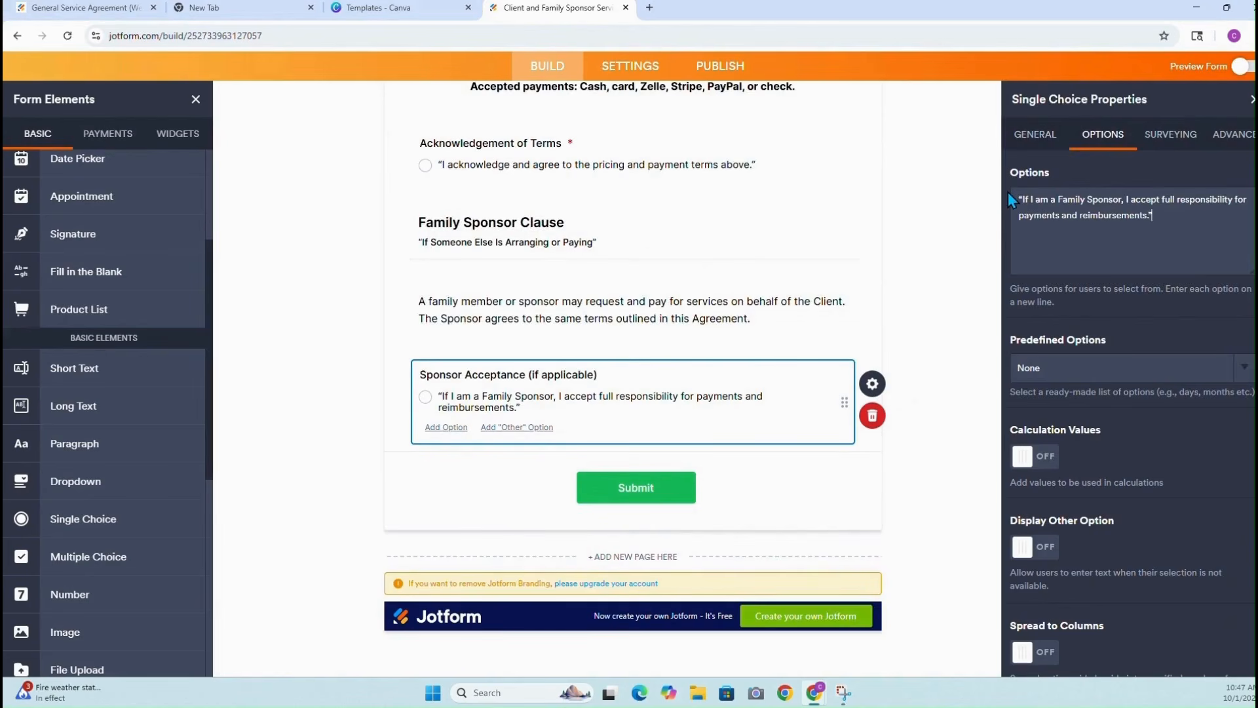
{"action": "left_click", "coordinate": [298, 361]}
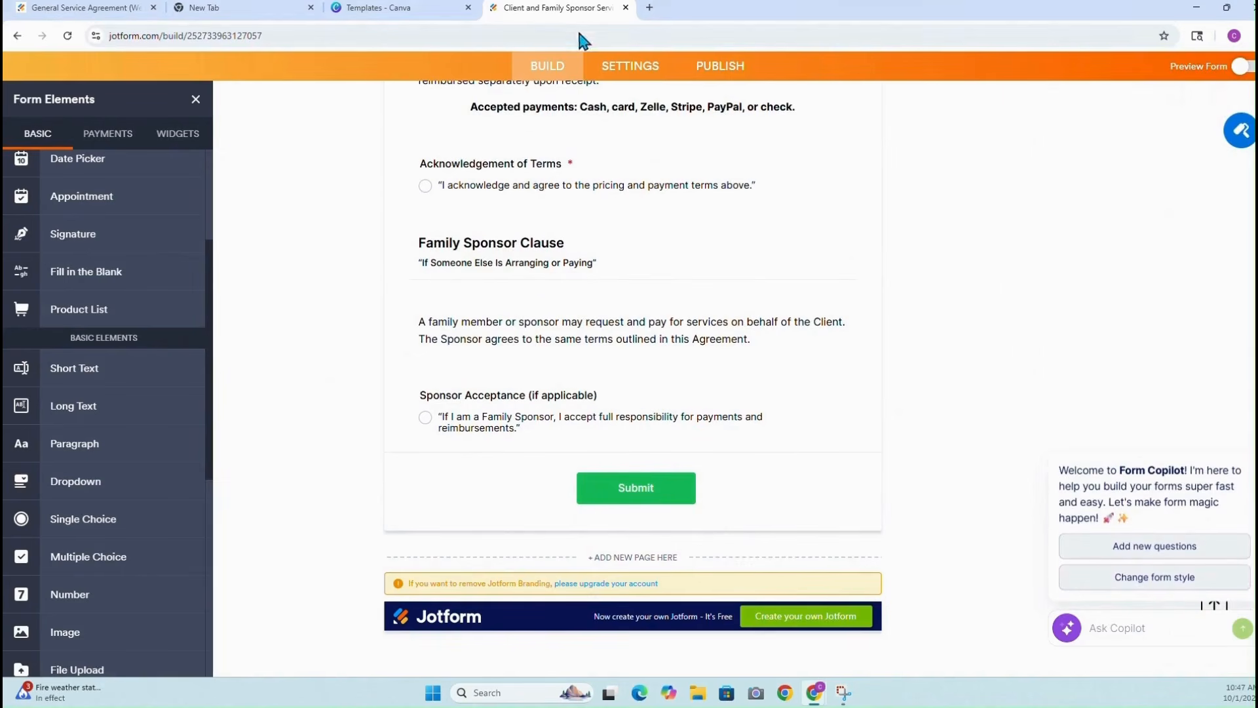
Add a heading "Cancellation Policy" below Sponsor Acceptance with the subheader "(or If You Need to Cancel or Reschedule)"
{"action": "scroll", "coordinate": [112, 288], "scroll_direction": "up", "scroll_amount": 3}
{"action": "left_click_drag", "start_coordinate": [83, 167], "coordinate": [462, 458]}
{"action": "type", "text": "Cancellation Policy"}
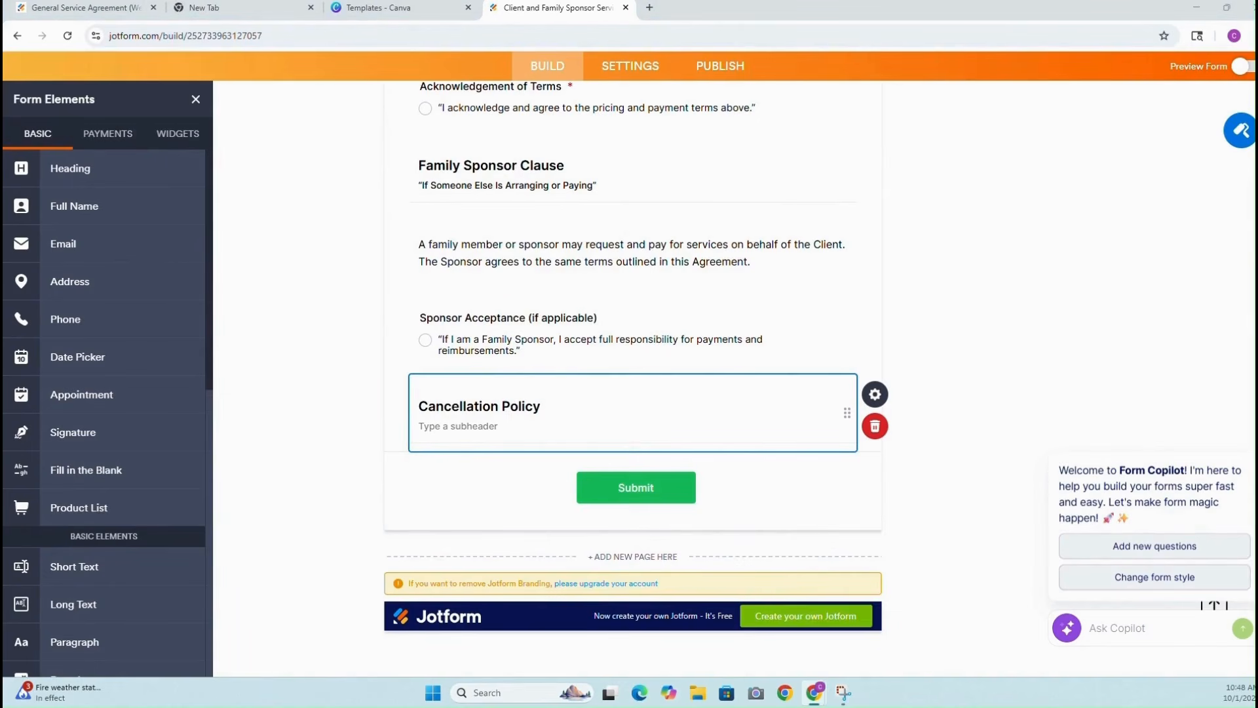
{"action": "left_click", "coordinate": [503, 433]}
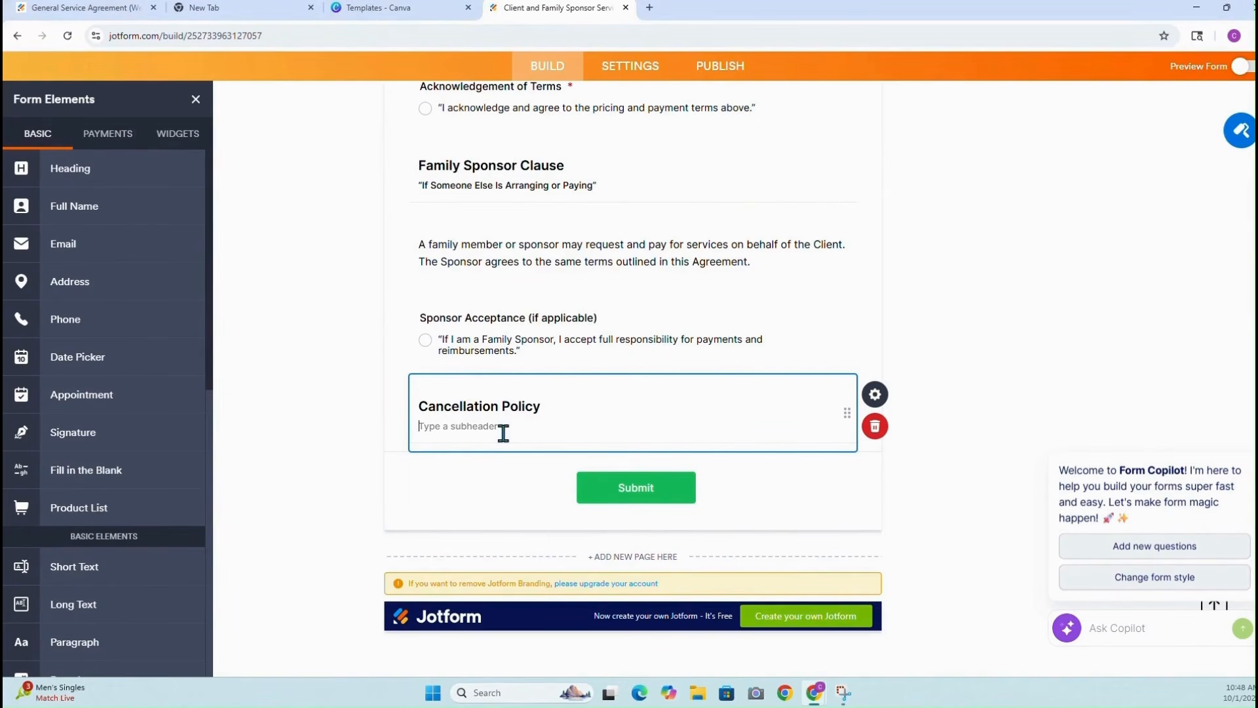
{"action": "type", "text": "(or If You Need to Cancel or Reschedule)"}
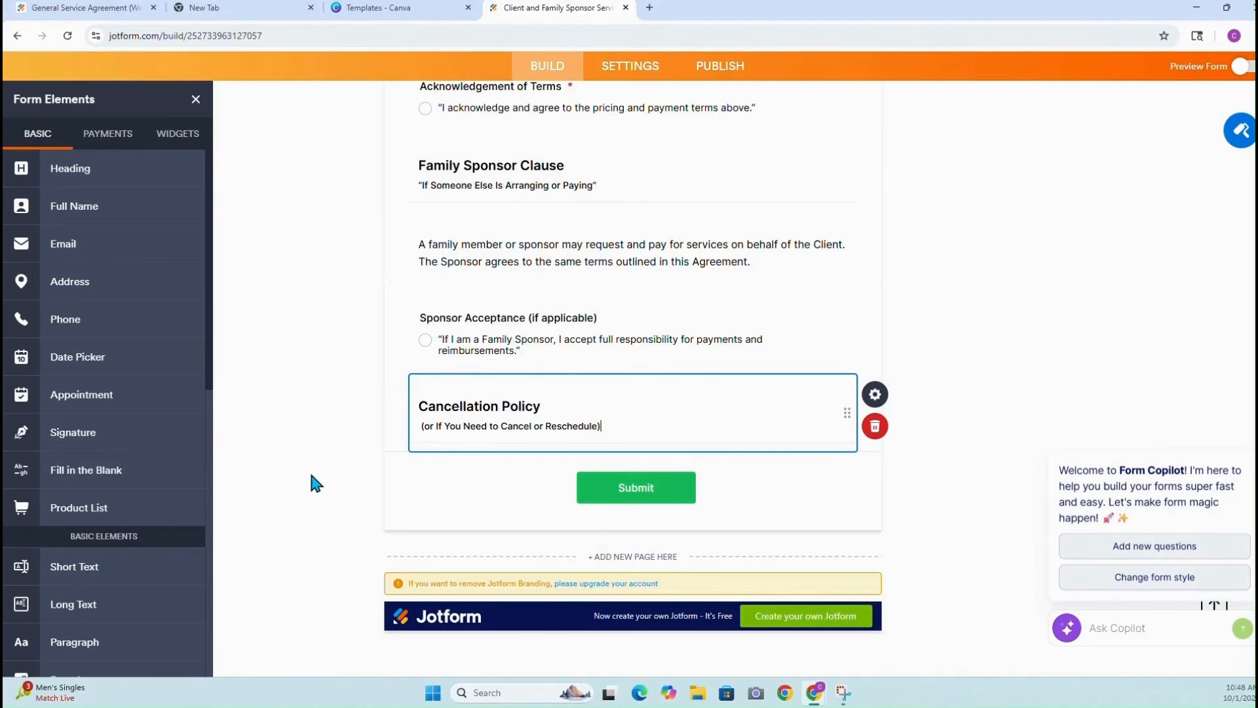
{"action": "left_click", "coordinate": [354, 485]}
Add a paragraph under the Cancellation Policy heading and paste the 24-hour notice and 50% cancellation fee terms into it
{"action": "scroll", "coordinate": [88, 461], "scroll_direction": "down", "scroll_amount": 2}
{"action": "left_click_drag", "start_coordinate": [78, 509], "coordinate": [472, 481]}
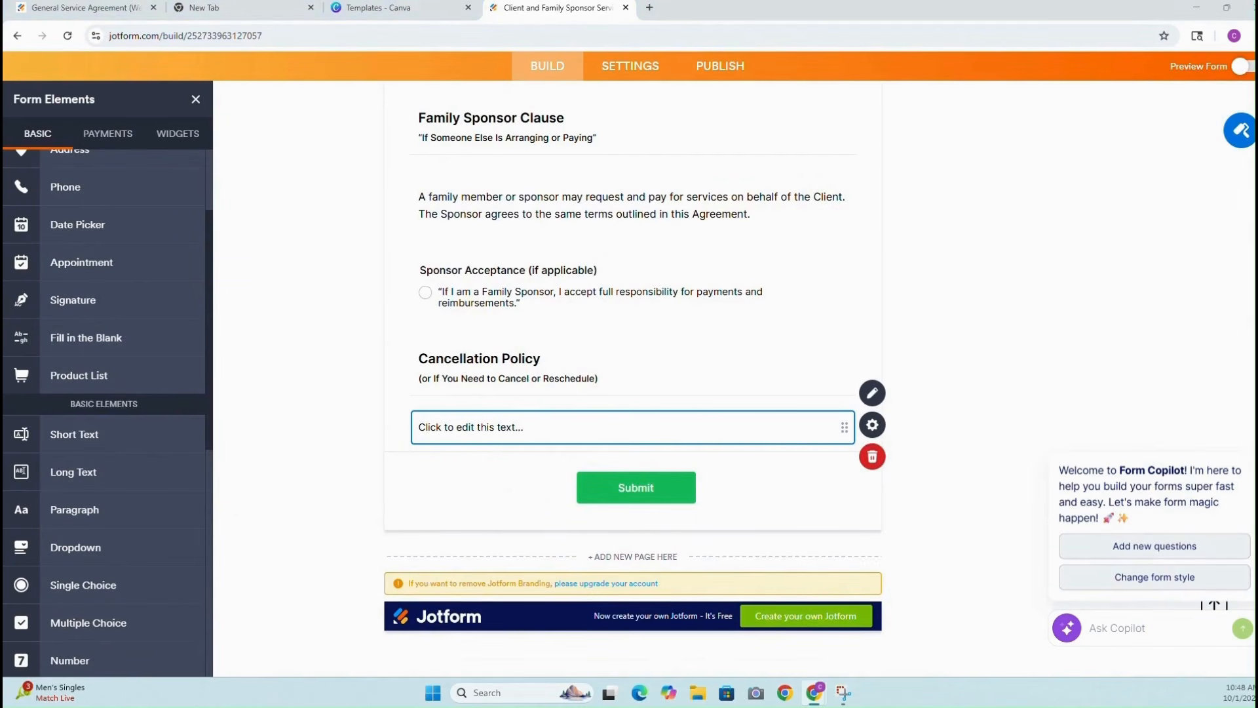
{"action": "left_click", "coordinate": [649, 426]}
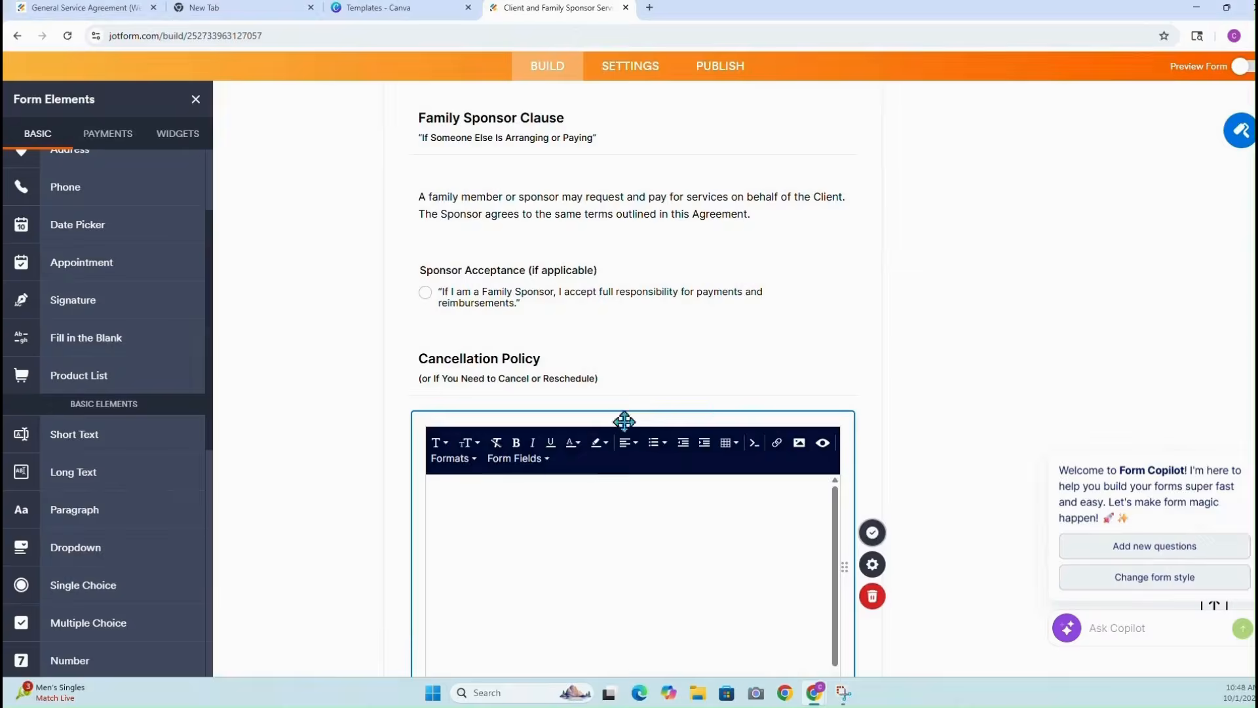
{"action": "right_click", "coordinate": [548, 490]}
{"action": "left_click", "coordinate": [552, 367]}
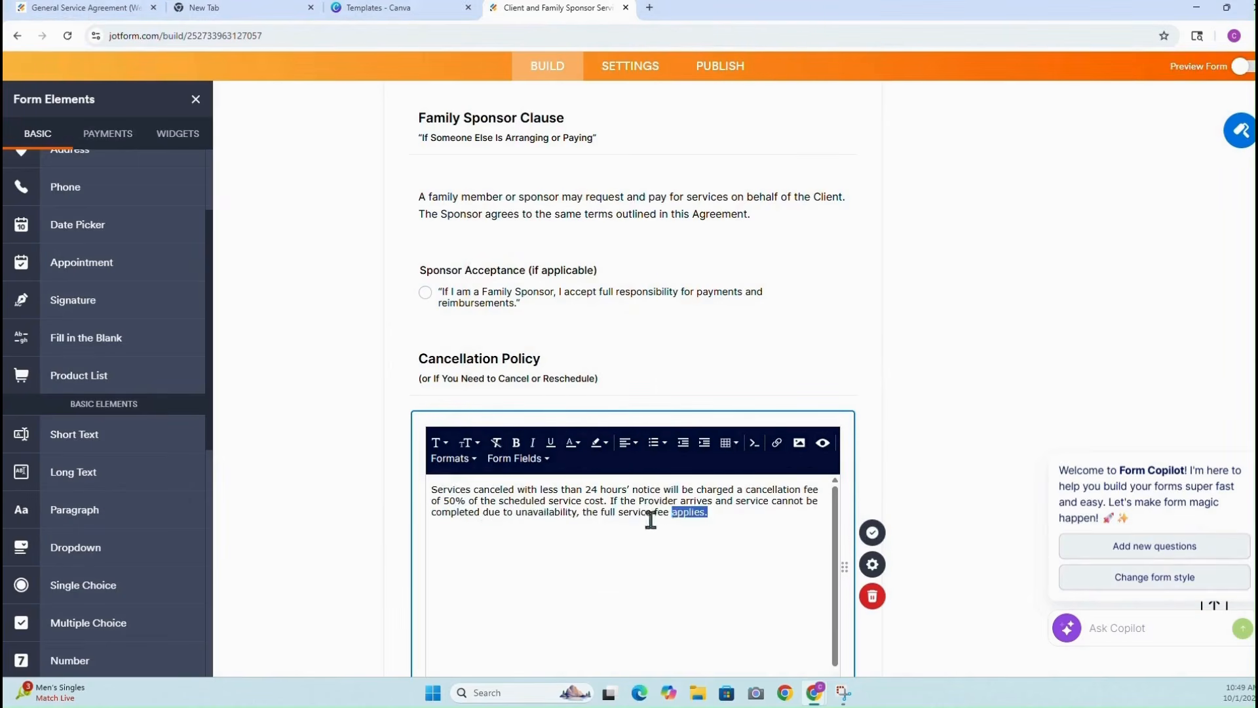
Set the Cancellation Policy paragraph text to 12pt and finish editing it
{"action": "left_click_drag", "start_coordinate": [719, 517], "coordinate": [433, 491]}
{"action": "left_click", "coordinate": [464, 445]}
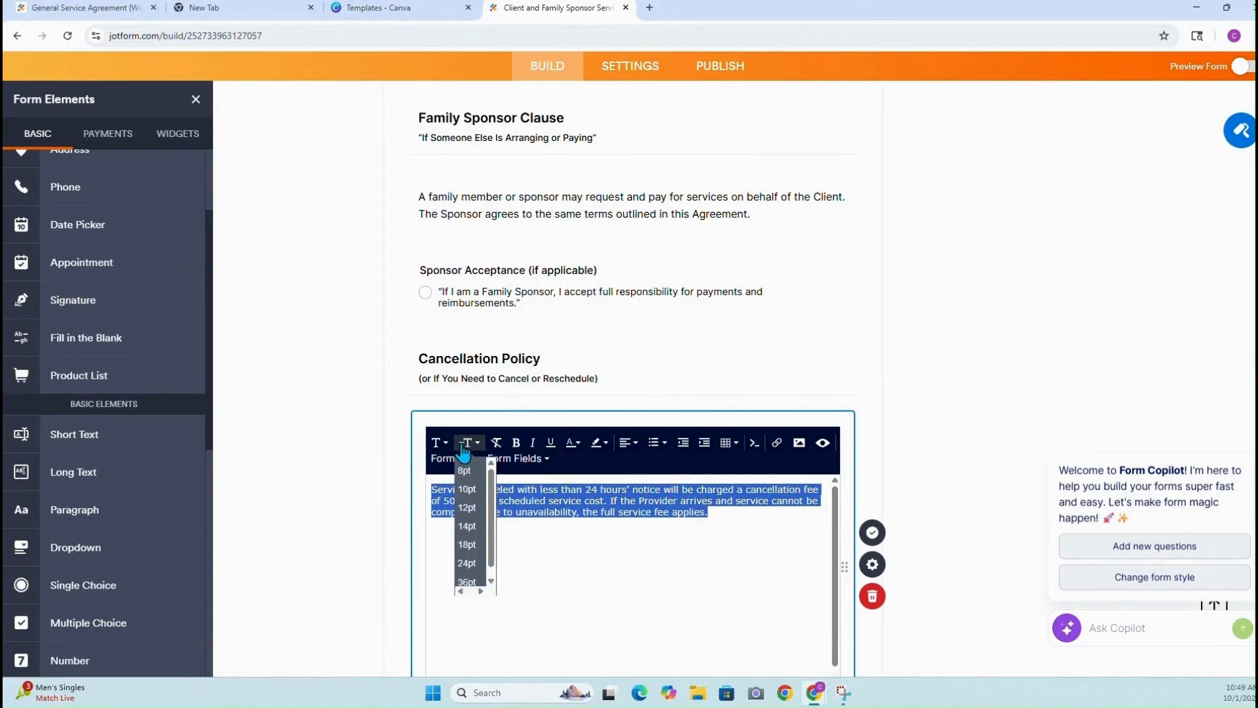
{"action": "left_click", "coordinate": [467, 526]}
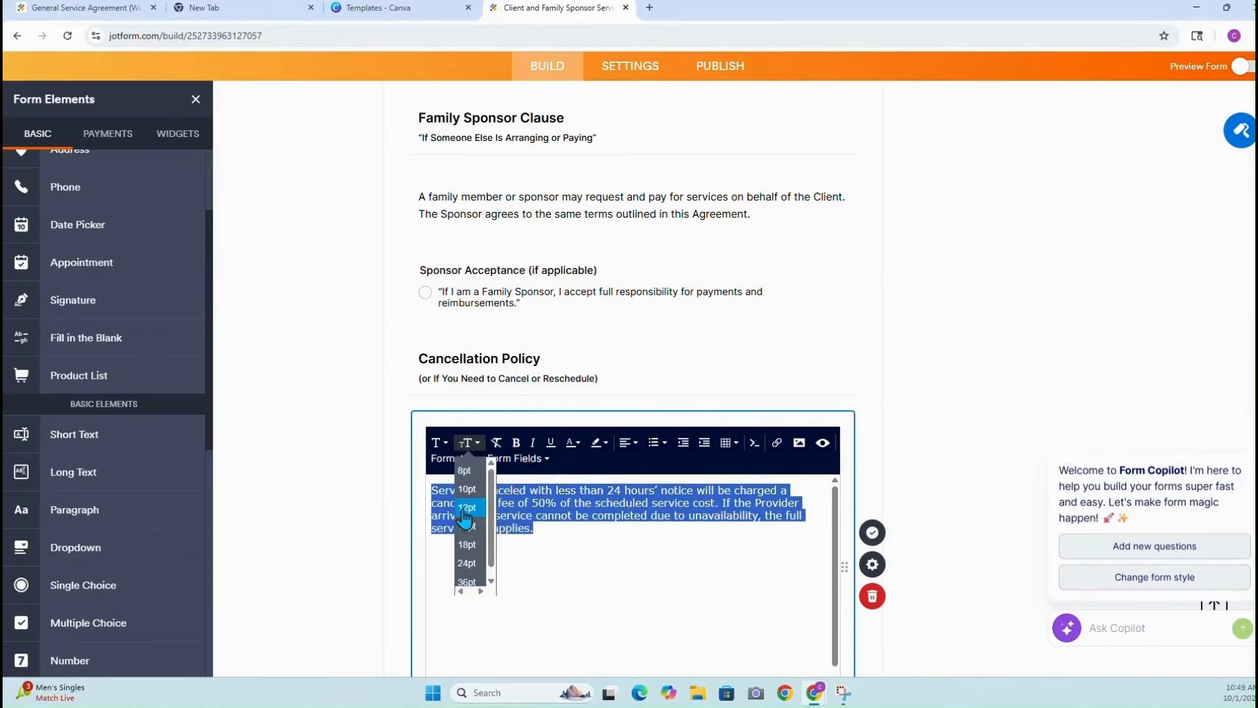
{"action": "left_click", "coordinate": [879, 533]}
{"action": "scroll", "coordinate": [1068, 341], "scroll_direction": "down", "scroll_amount": 1}
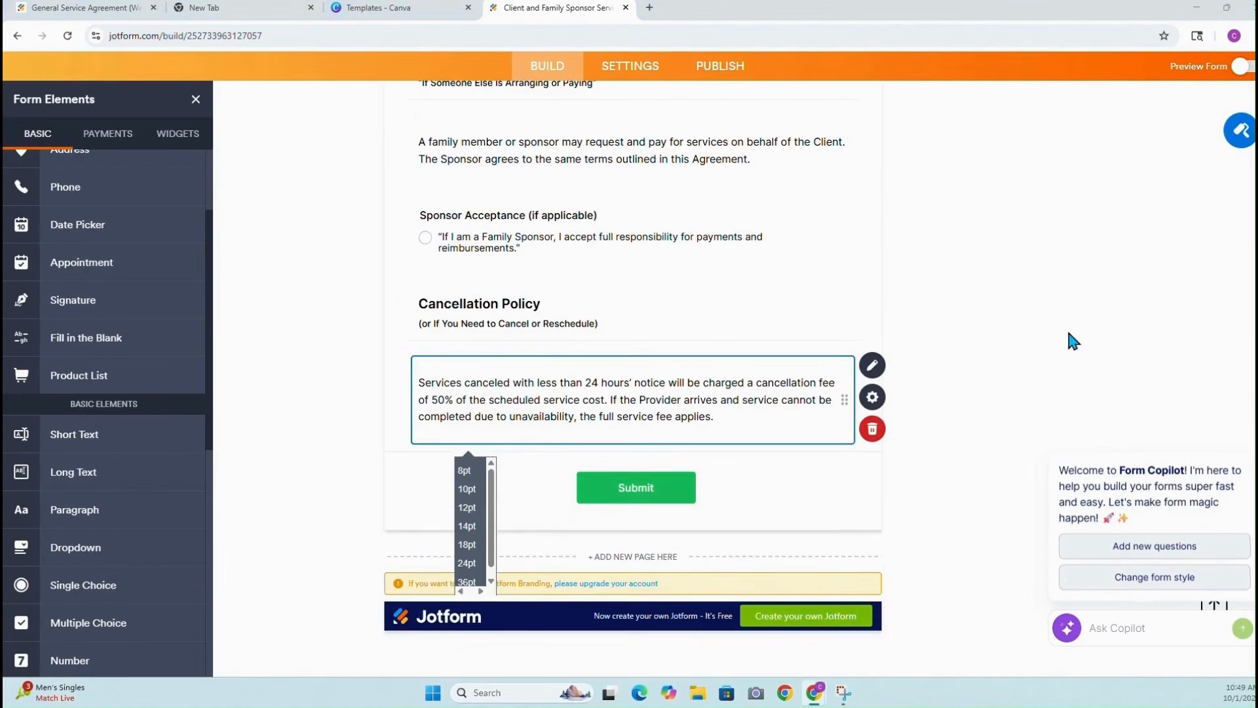
{"action": "left_click", "coordinate": [282, 289]}
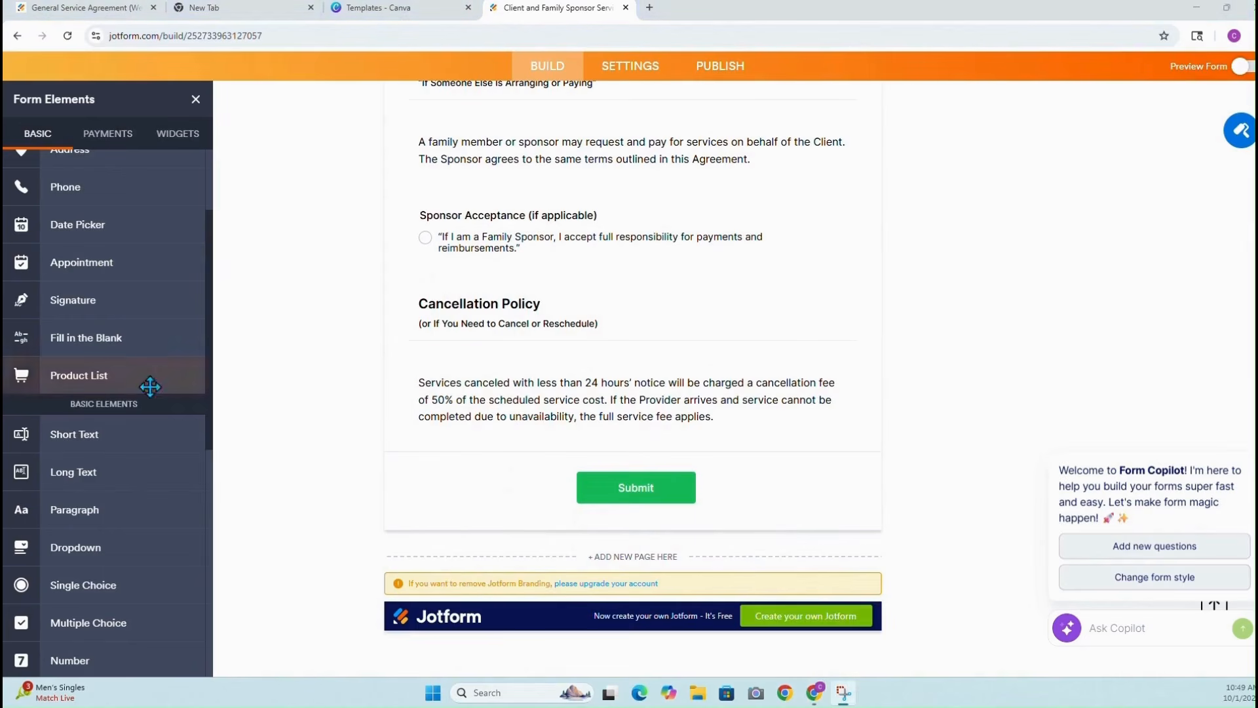
Add a single choice field below the Cancellation Policy paragraph and label it "Acknowledgement of Terms"
{"action": "scroll", "coordinate": [168, 383], "scroll_direction": "down", "scroll_amount": 2}
{"action": "left_click_drag", "start_coordinate": [124, 453], "coordinate": [510, 448]}
{"action": "type", "text": "Acknowledgement of Terms"}
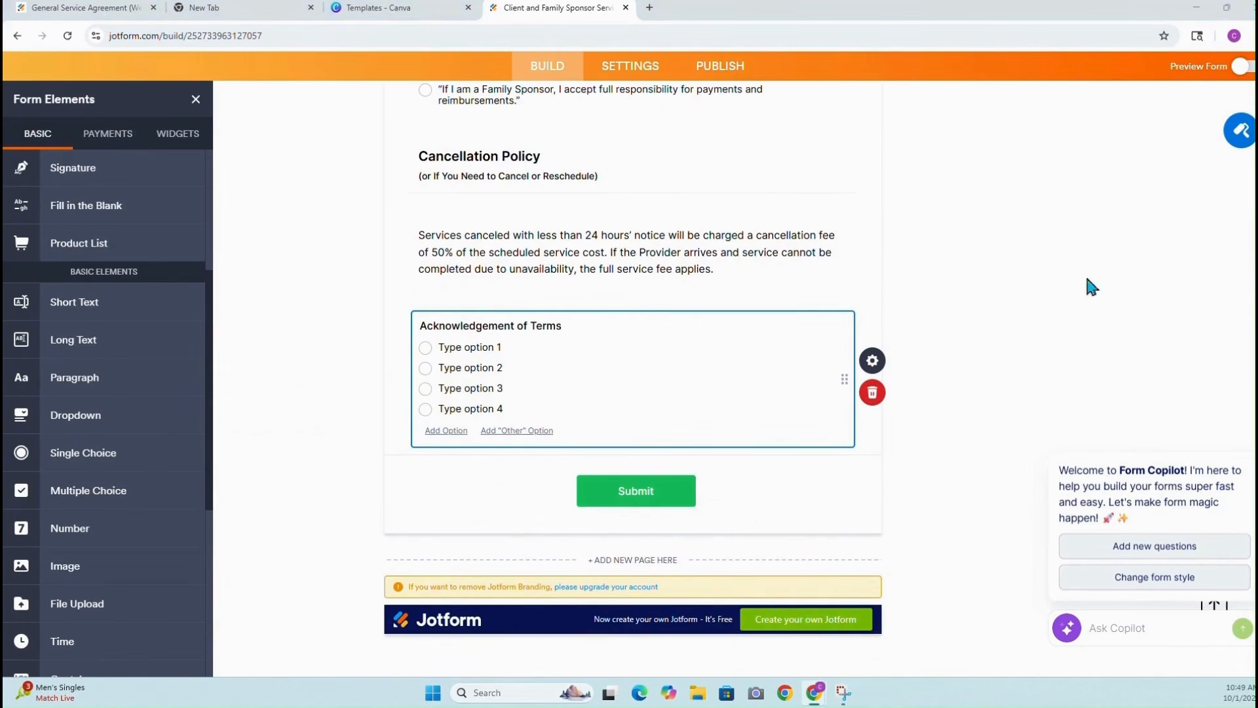
Replace the default Acknowledgement of Terms choices with "I understand and agree to the cancellation policy." in quotation marks
{"action": "left_click", "coordinate": [872, 360]}
{"action": "left_click", "coordinate": [1103, 135]}
{"action": "left_click_drag", "start_coordinate": [1089, 271], "coordinate": [1011, 186]}
{"action": "key", "text": "BackSpace"}
{"action": "type", "text": "\"I understand and agree to the cancellation policy.\""}
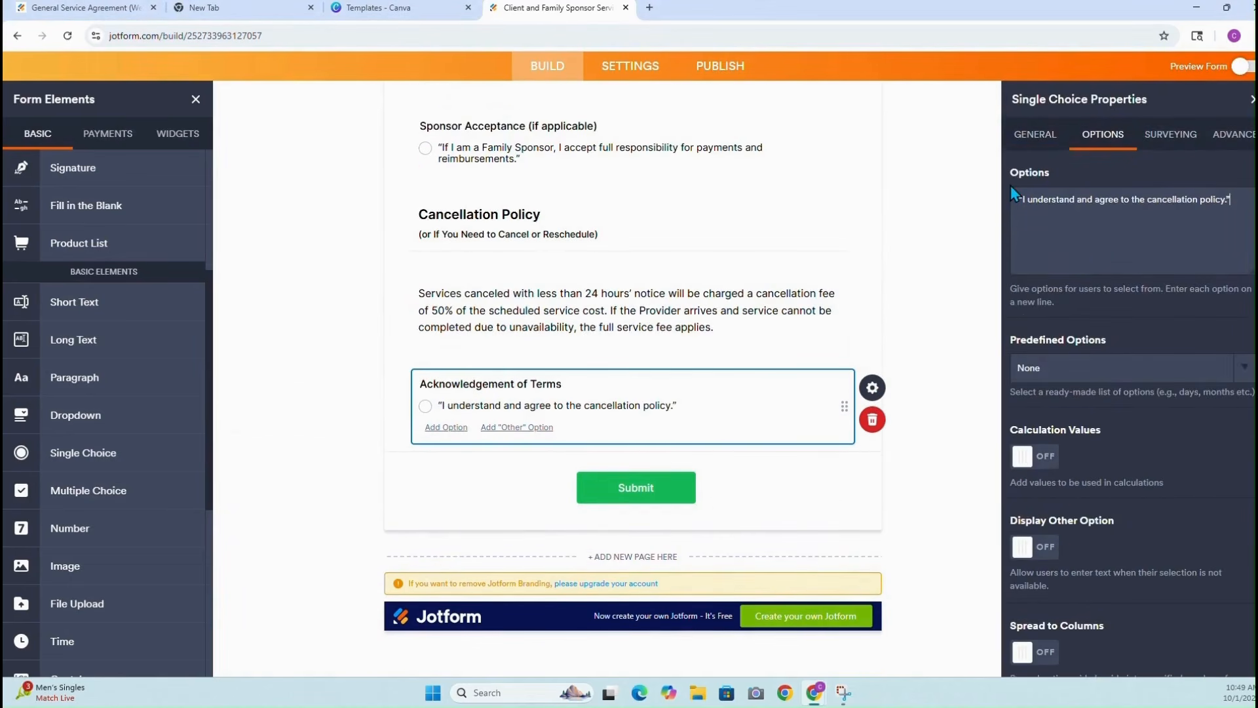
{"action": "left_click", "coordinate": [307, 367]}
Add a heading "Safety & Responsibility" below Acknowledgement of Terms, with "Our Safety & Responsibility Policy" in quotation marks as the subheader
{"action": "scroll", "coordinate": [673, 387], "scroll_direction": "up", "scroll_amount": 1}
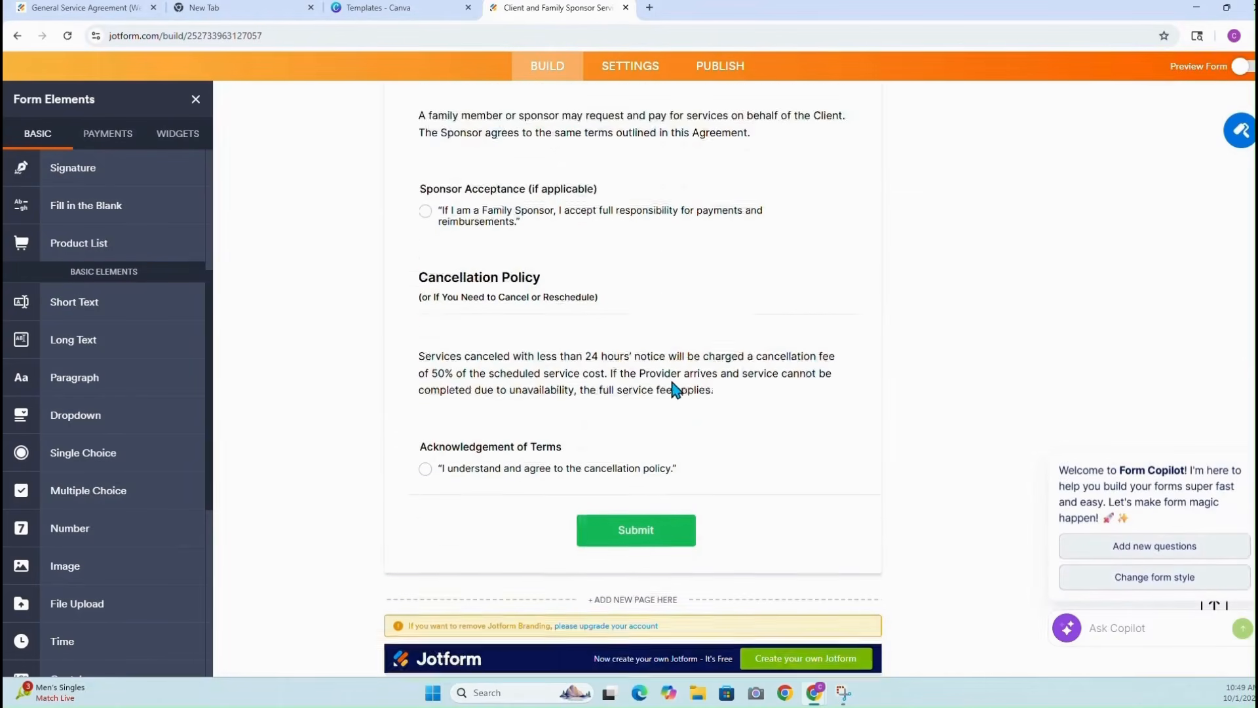
{"action": "scroll", "coordinate": [674, 388], "scroll_direction": "down", "scroll_amount": 1}
{"action": "scroll", "coordinate": [108, 285], "scroll_direction": "up", "scroll_amount": 4}
{"action": "left_click_drag", "start_coordinate": [76, 169], "coordinate": [481, 486]}
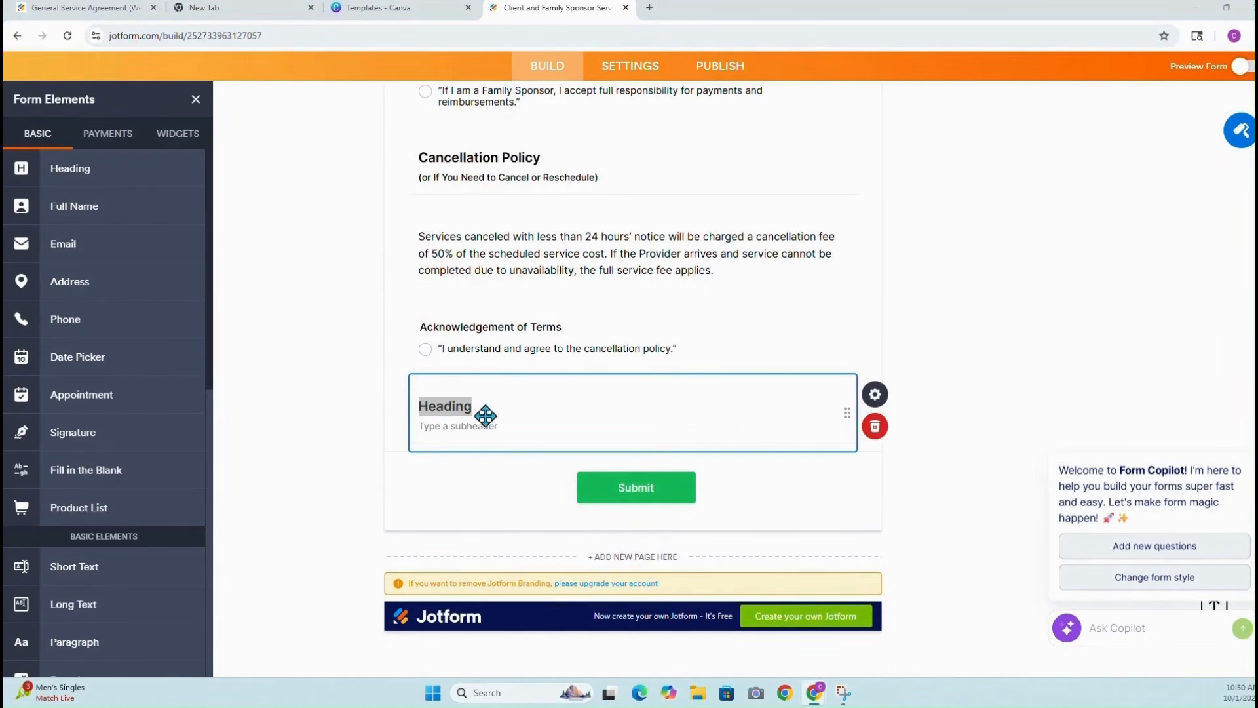
{"action": "key", "text": "BackSpace"}
{"action": "type", "text": "Safety & Responsibility"}
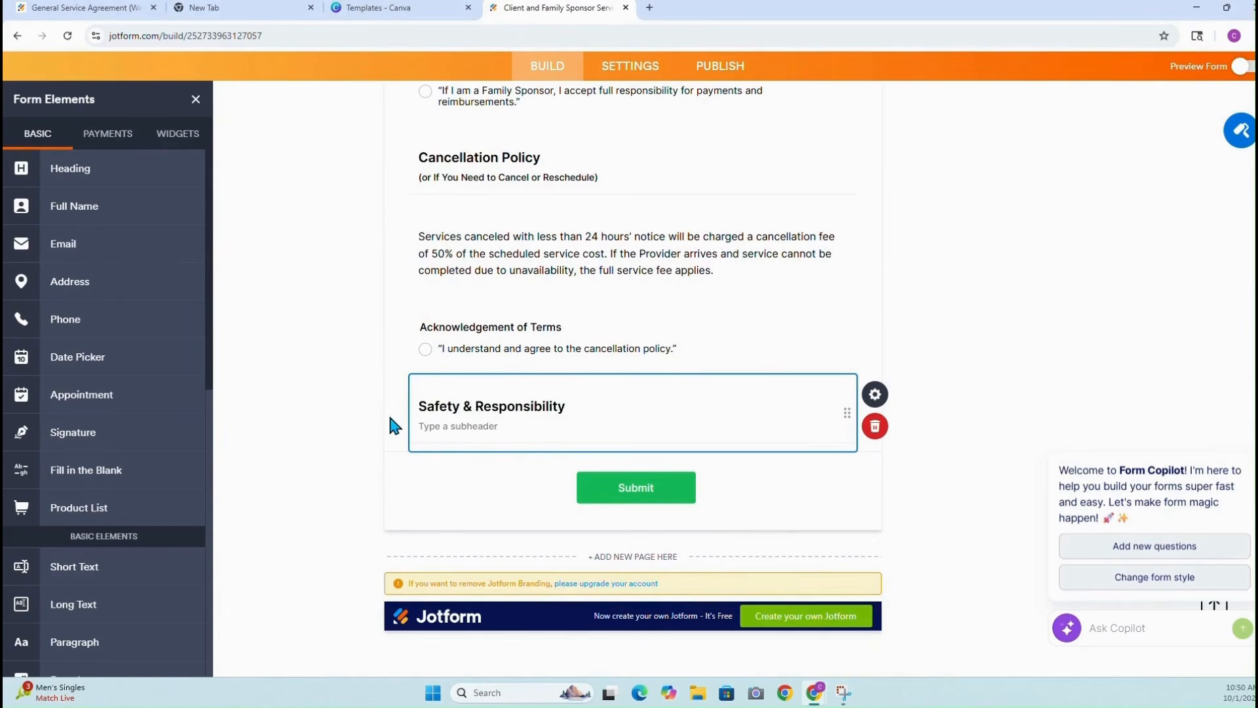
{"action": "left_click", "coordinate": [496, 426]}
{"action": "type", "text": "\"Our Safety & Responsibility Policy\""}
{"action": "left_click", "coordinate": [283, 414]}
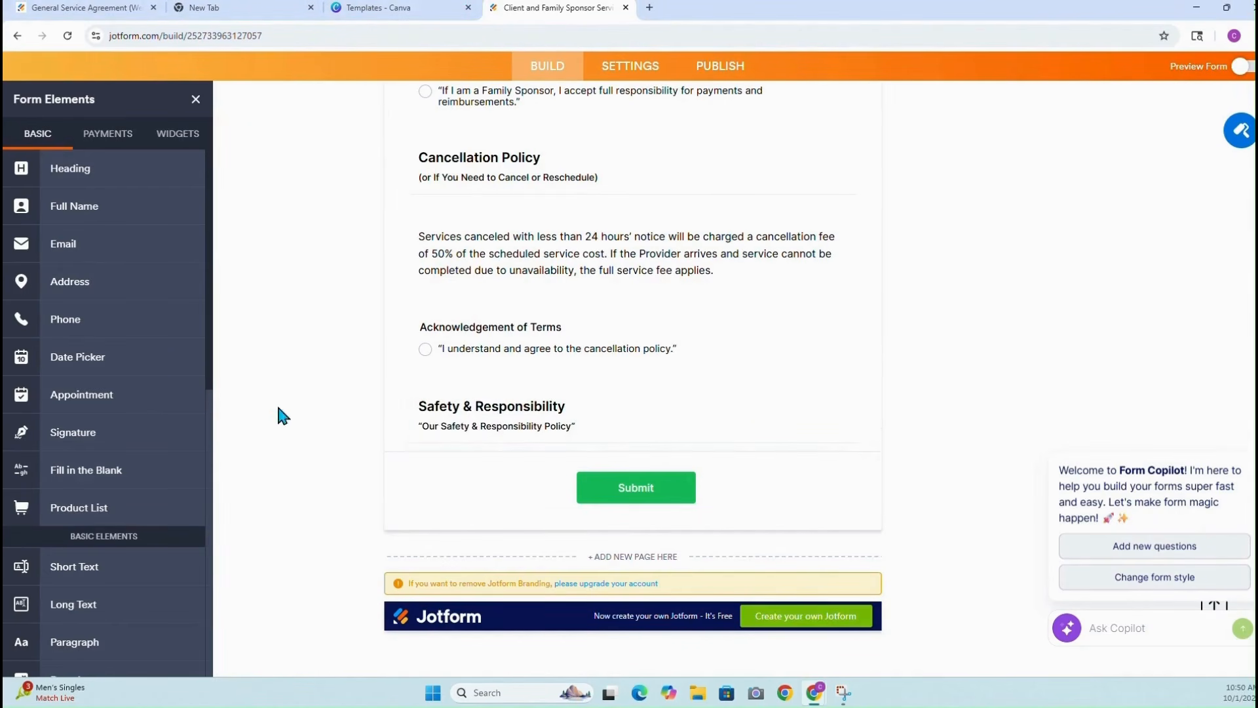
Add a paragraph under the Safety & Responsibility heading and paste the general liability insurance and provider responsibility terms into it
{"action": "scroll", "coordinate": [105, 346], "scroll_direction": "down", "scroll_amount": 2}
{"action": "left_click_drag", "start_coordinate": [98, 511], "coordinate": [534, 475]}
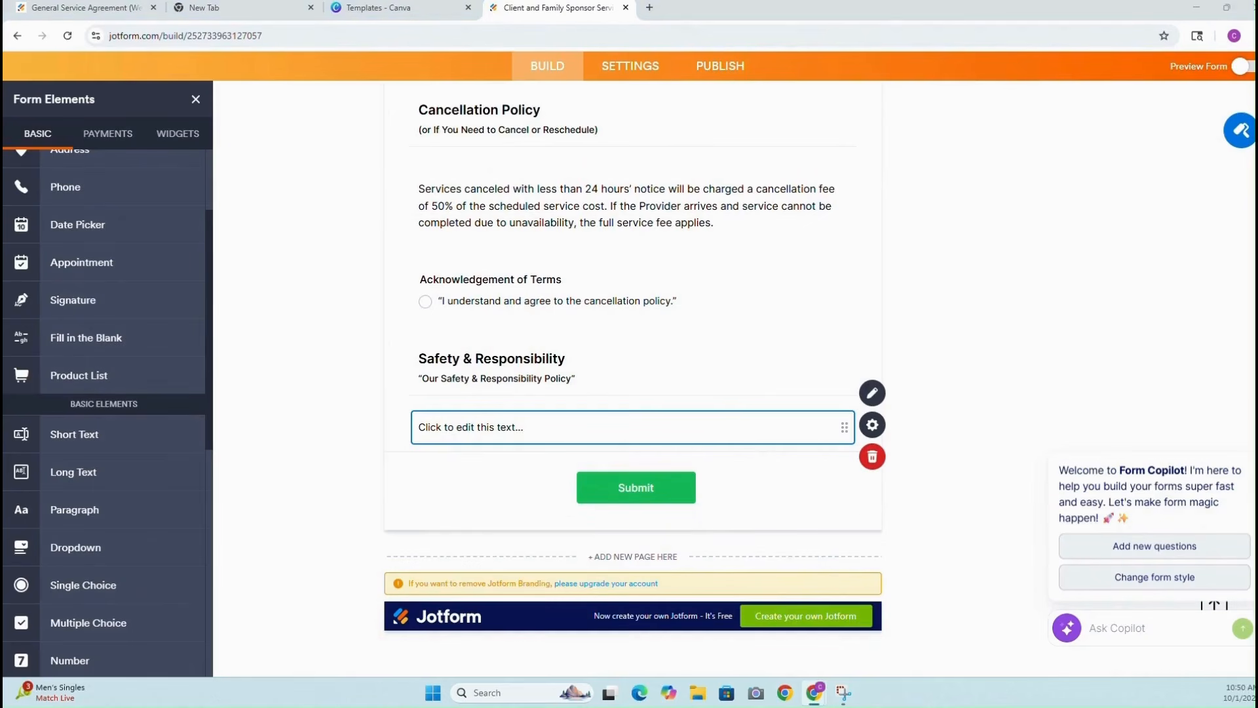
{"action": "left_click", "coordinate": [871, 394]}
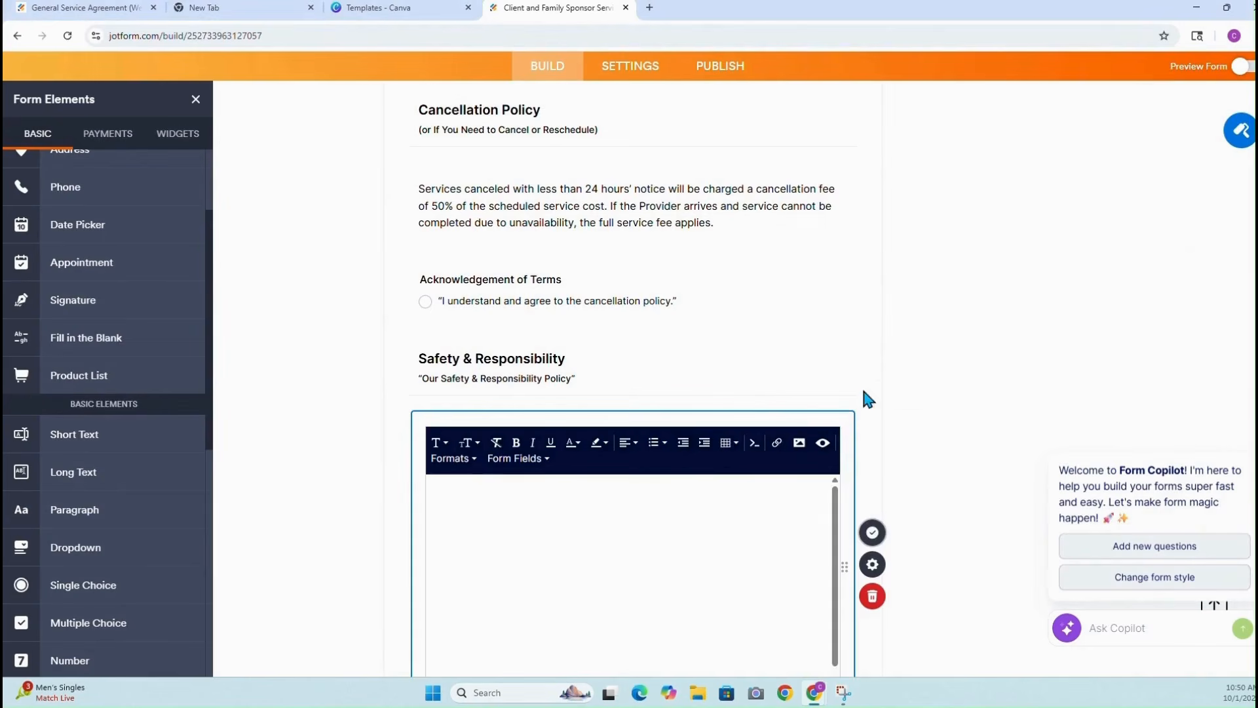
{"action": "right_click", "coordinate": [537, 500]}
{"action": "left_click", "coordinate": [562, 352]}
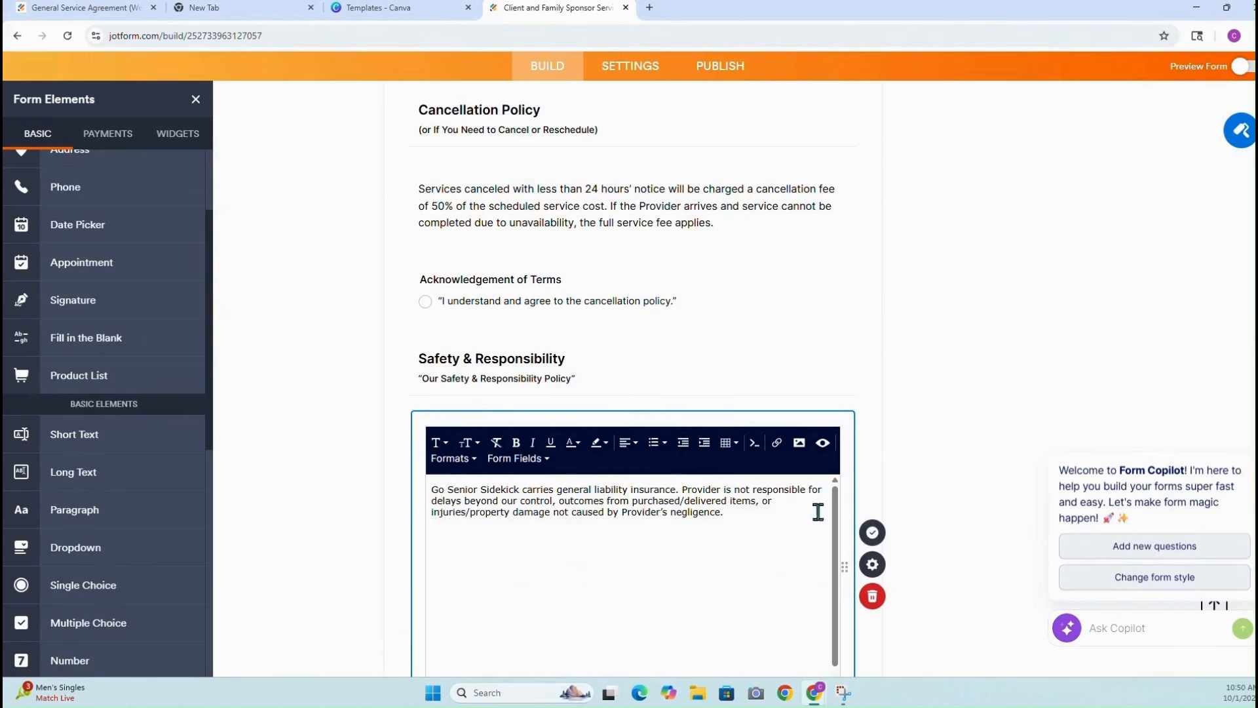
{"action": "left_click", "coordinate": [872, 532]}
{"action": "scroll", "coordinate": [896, 341], "scroll_direction": "down", "scroll_amount": 1}
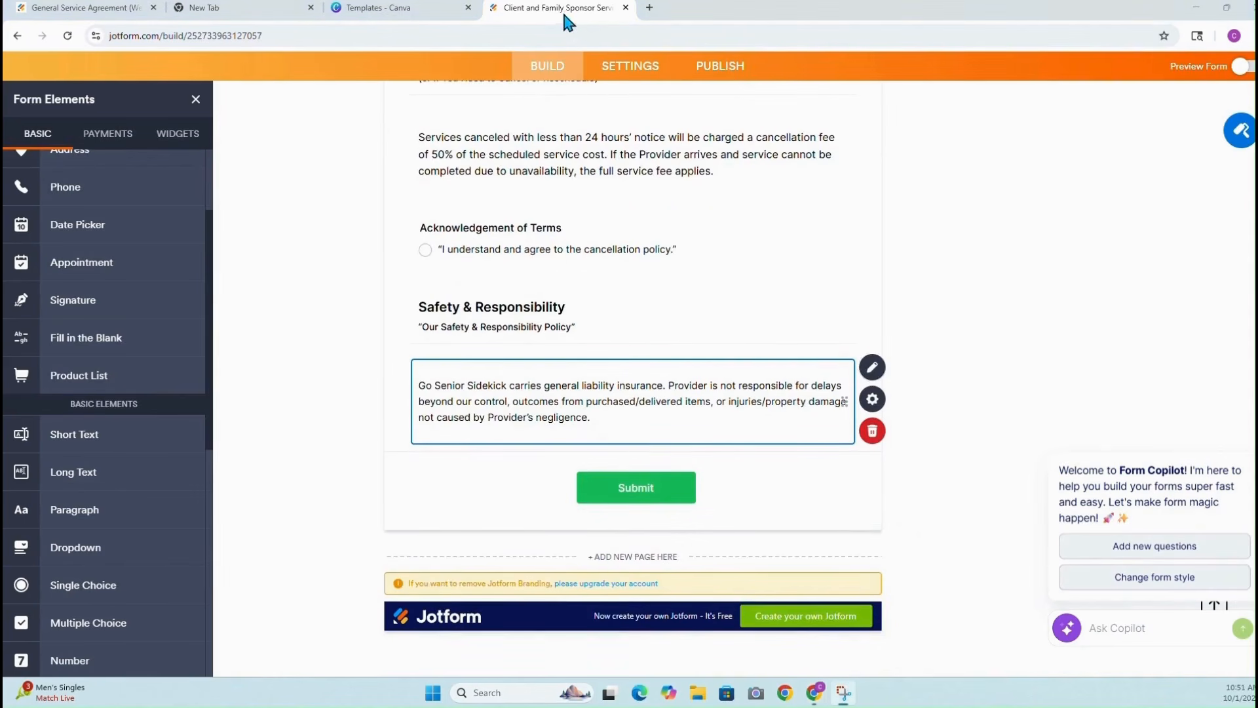
Add a single choice field below the Safety & Responsibility paragraph and label it "Acknowledgement of Terms"
{"action": "scroll", "coordinate": [127, 263], "scroll_direction": "down", "scroll_amount": 2}
{"action": "scroll", "coordinate": [127, 263], "scroll_direction": "down", "scroll_amount": 1}
{"action": "left_click_drag", "start_coordinate": [90, 452], "coordinate": [477, 475]}
{"action": "key", "text": "BackSpace"}
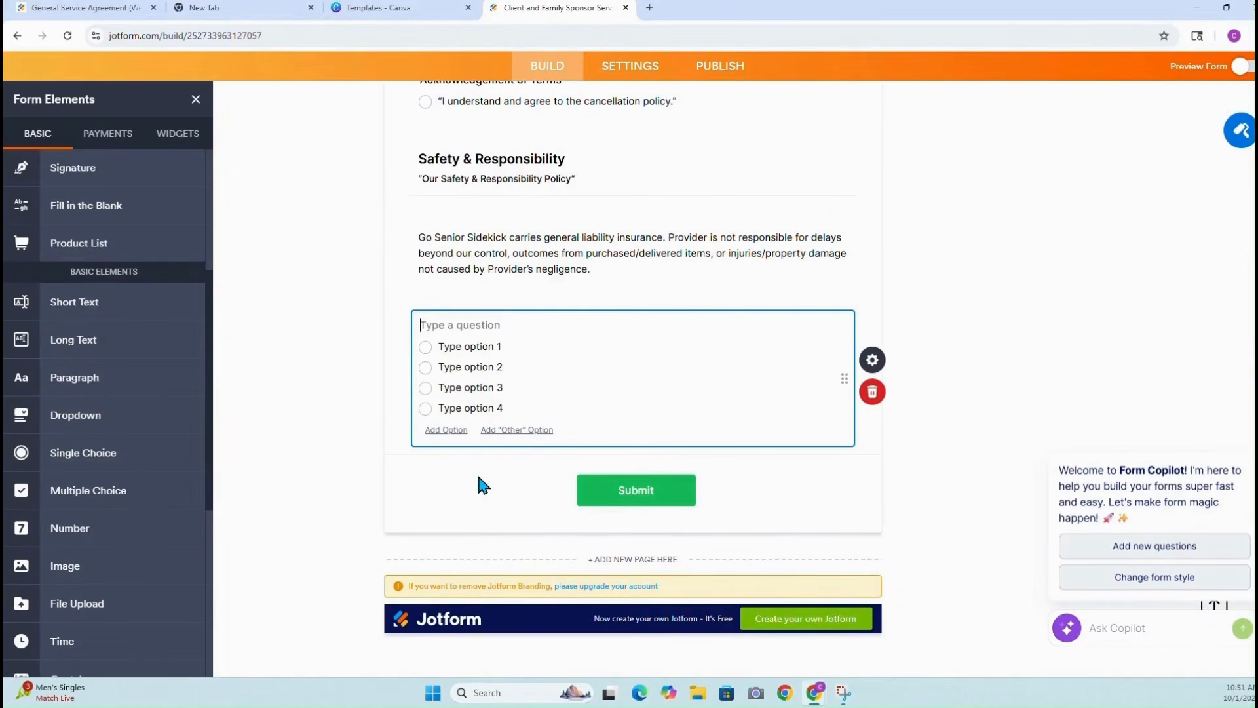
{"action": "type", "text": "Acknowledgement of Terms"}
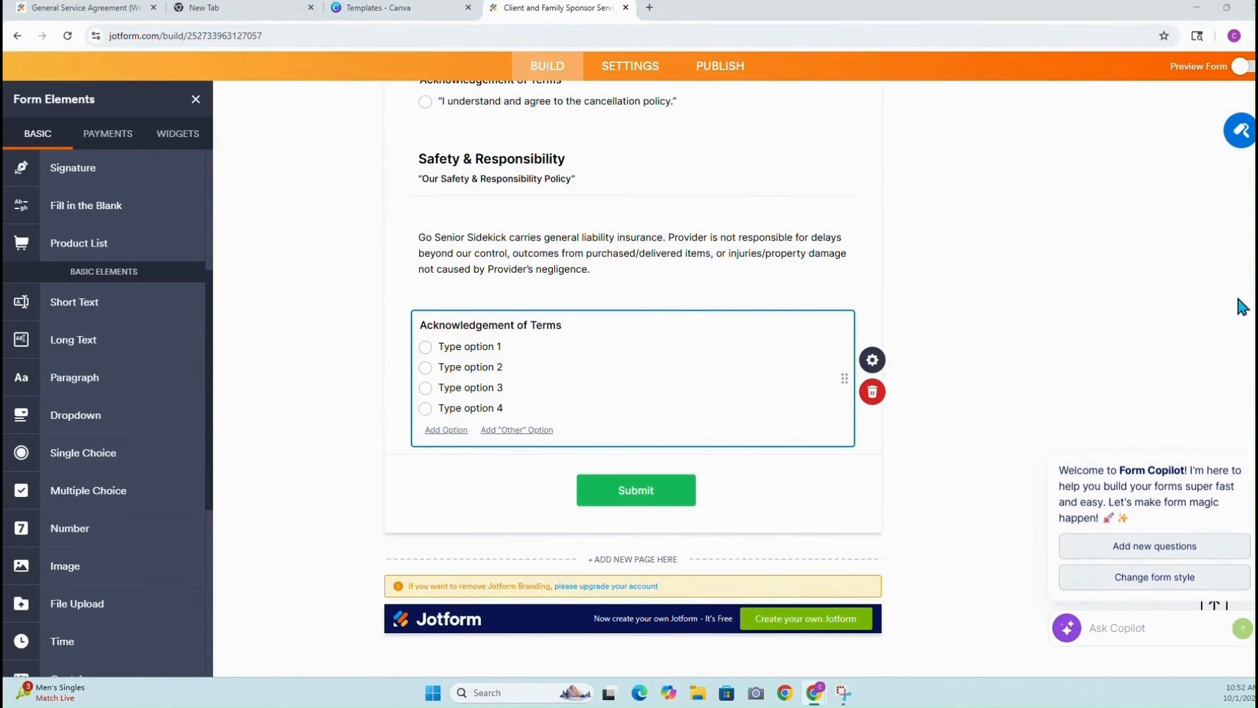
Replace the default choices of the Safety & Responsibility acknowledgement with "I understand and agree to the cancellation policy." in quotation marks
{"action": "left_click", "coordinate": [873, 360]}
{"action": "left_click", "coordinate": [1103, 134]}
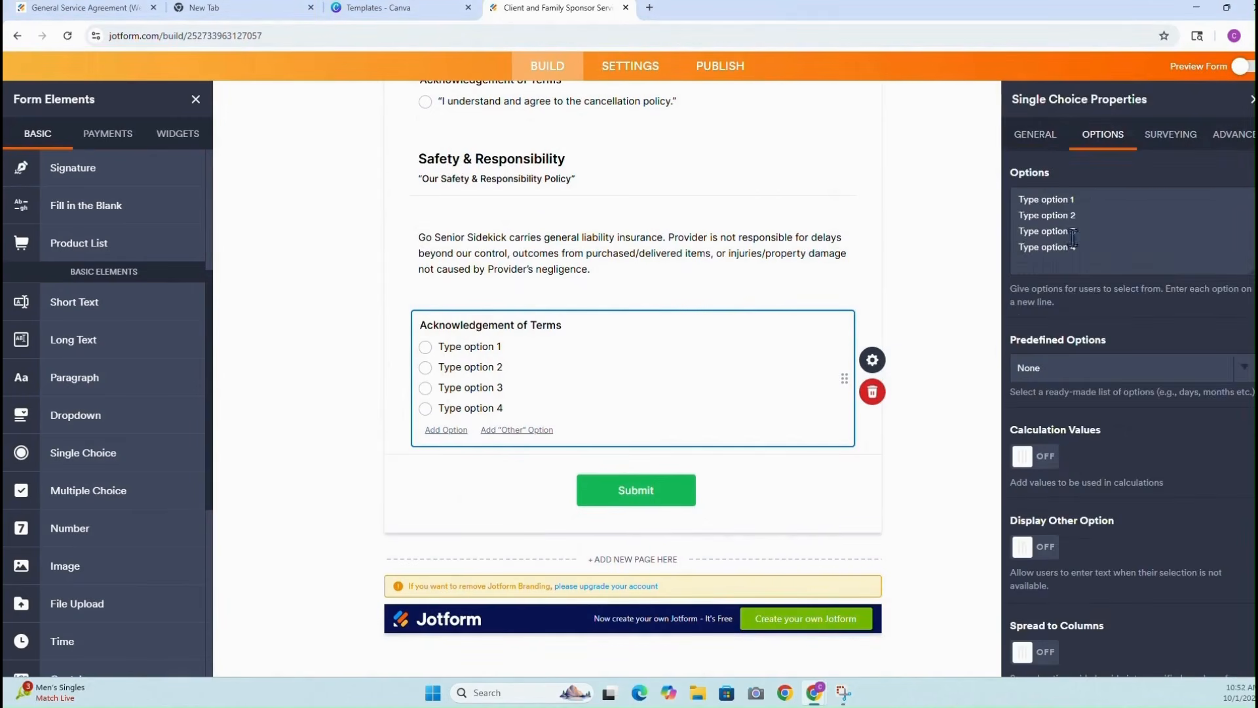
{"action": "left_click_drag", "start_coordinate": [1057, 241], "coordinate": [1004, 183]}
{"action": "key", "text": "BackSpace"}
{"action": "type", "text": "\"I understand and agree to the cancellation policy.\""}
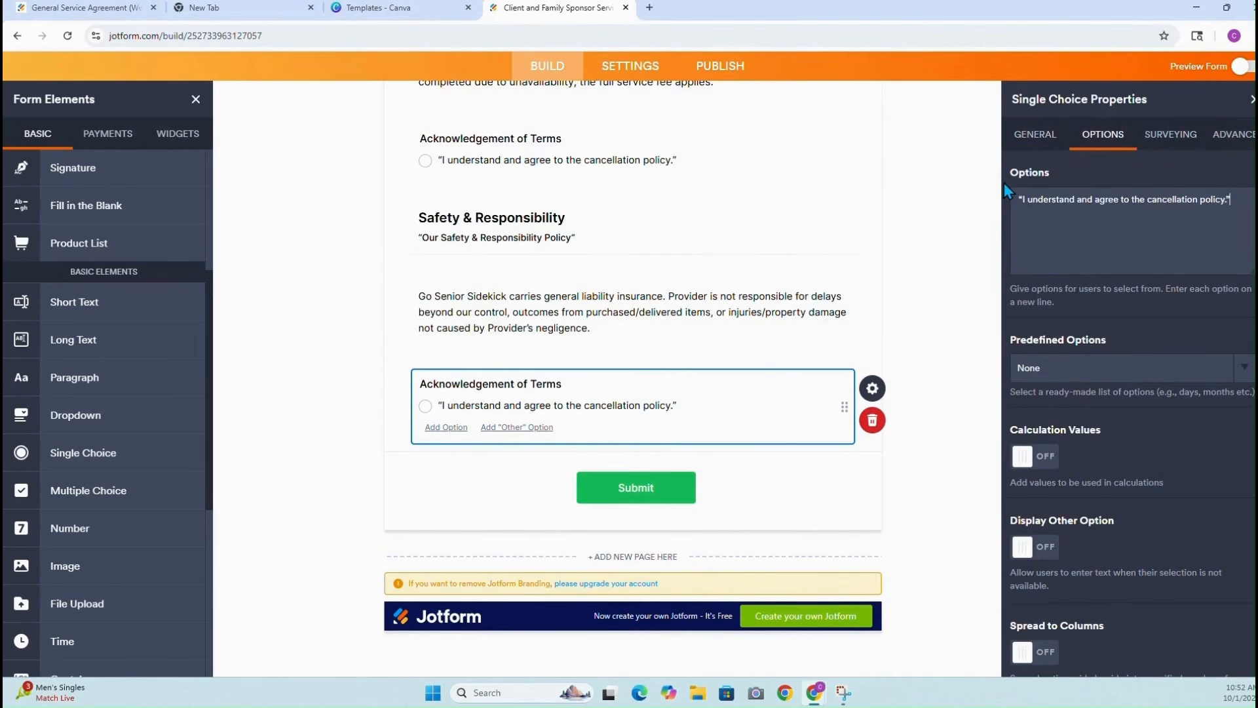
{"action": "left_click", "coordinate": [973, 289]}
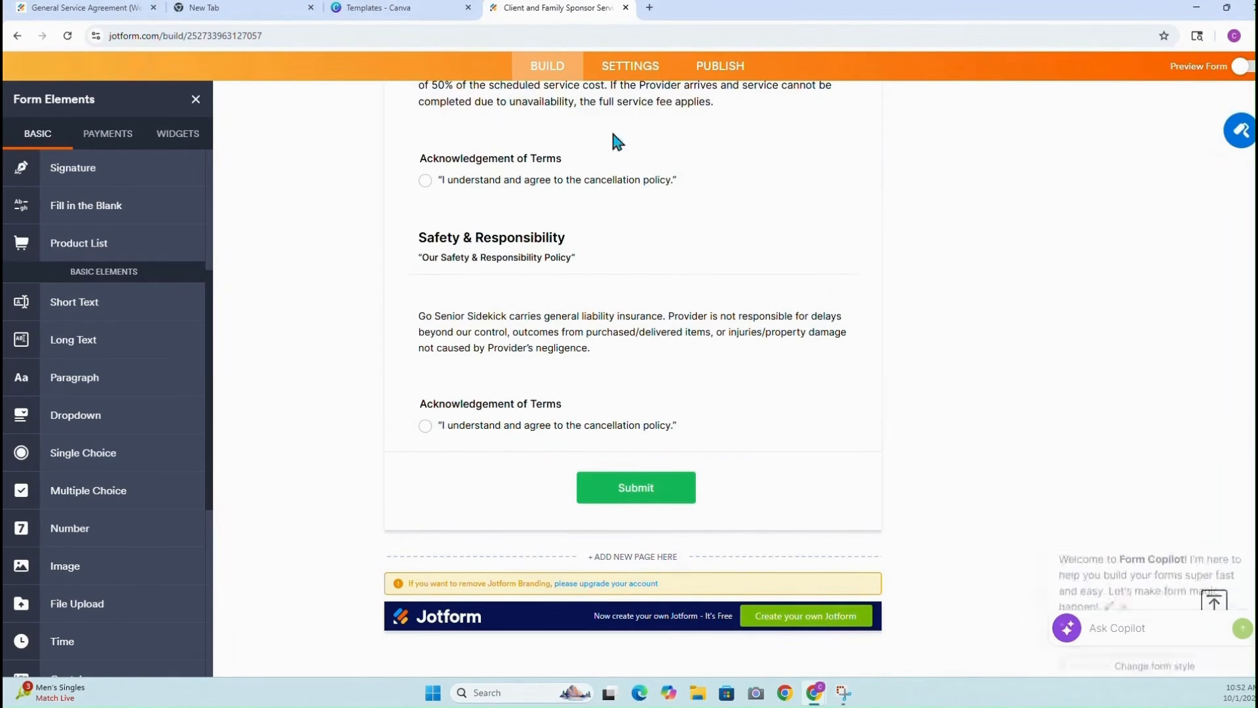
Make the Acknowledgement of Terms field in the Safety & Responsibility section required
{"action": "left_click", "coordinate": [549, 407]}
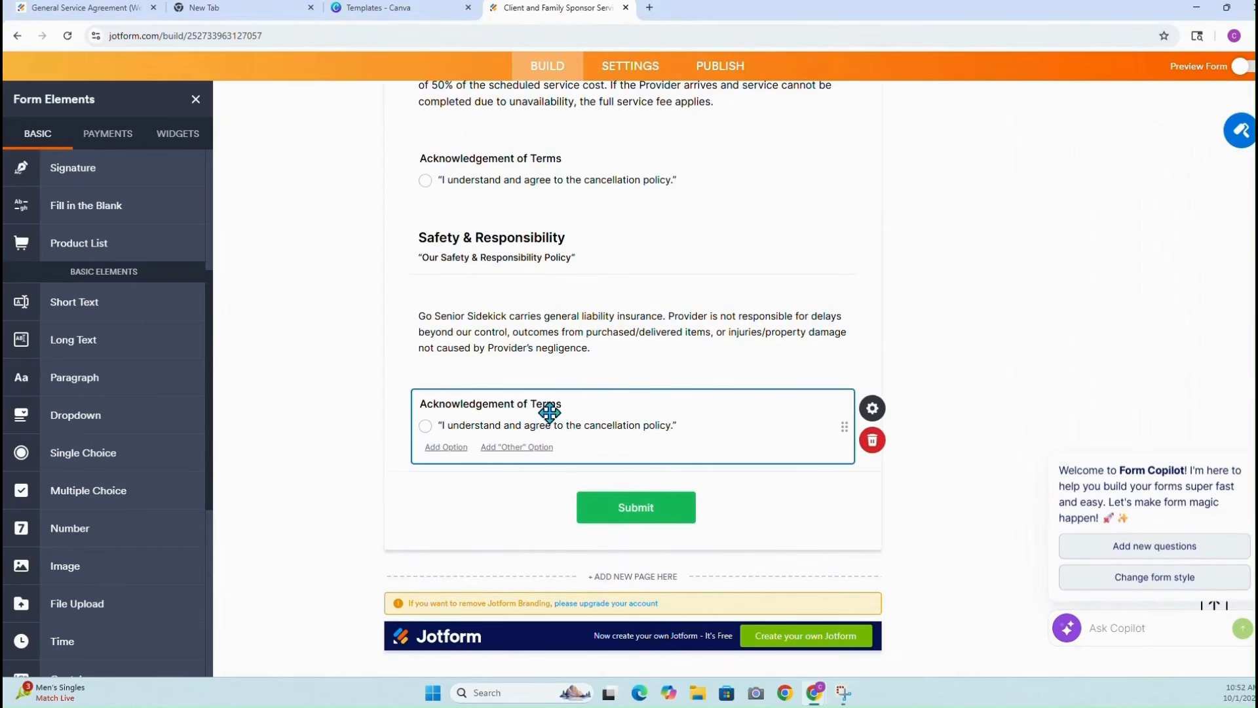
{"action": "left_click", "coordinate": [904, 422]}
{"action": "left_click", "coordinate": [1027, 394]}
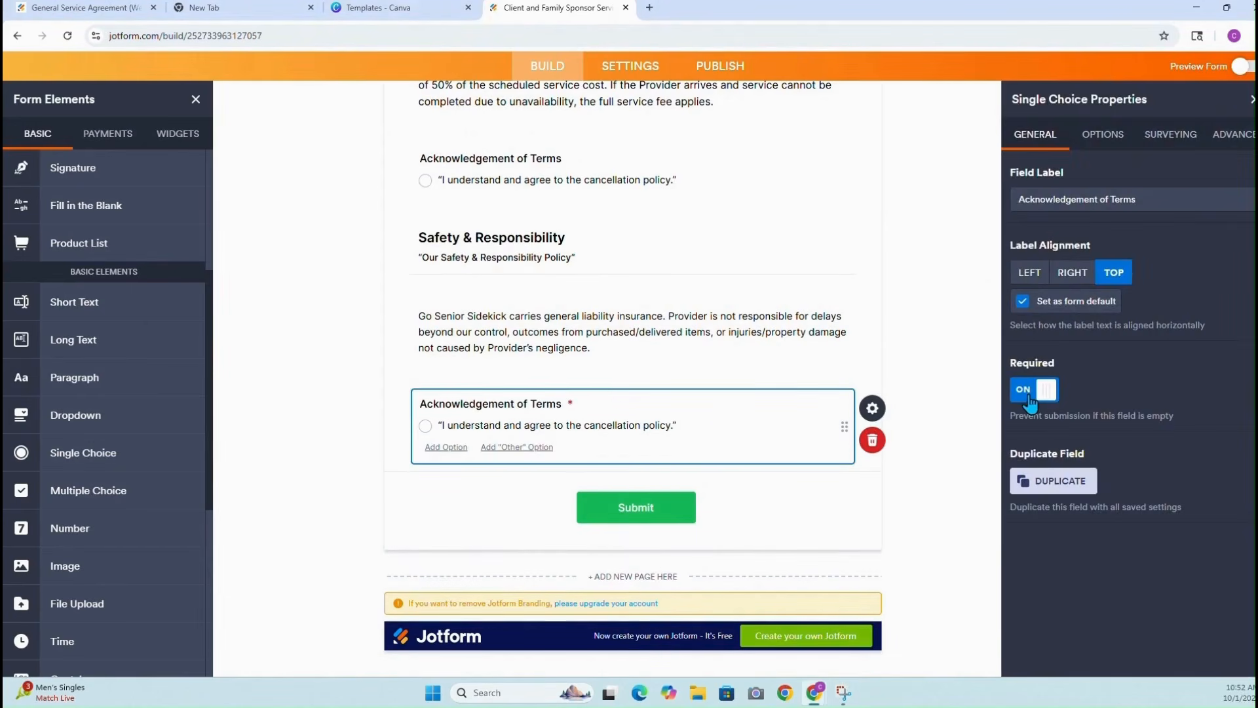
{"action": "left_click", "coordinate": [1249, 102]}
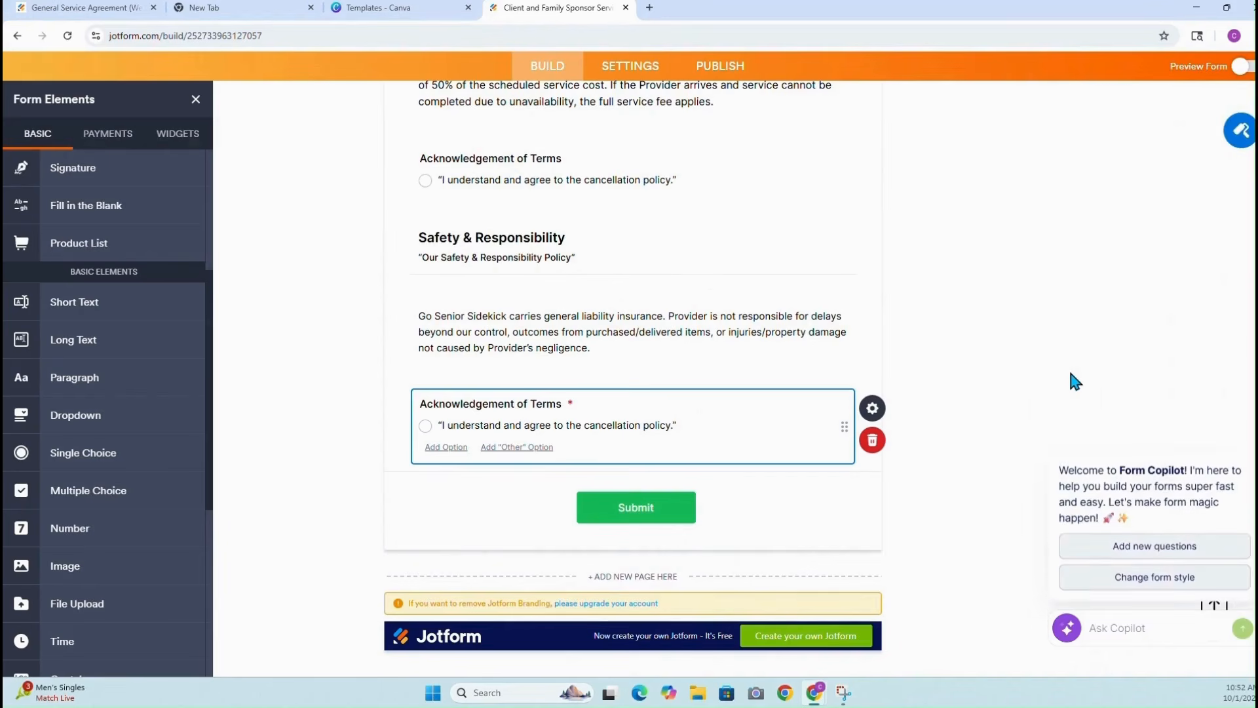
Add two signature fields, one below the other, under the last Acknowledgement of Terms field
{"action": "scroll", "coordinate": [978, 211], "scroll_direction": "up", "scroll_amount": 2}
{"action": "scroll", "coordinate": [702, 294], "scroll_direction": "up", "scroll_amount": 1}
{"action": "scroll", "coordinate": [703, 301], "scroll_direction": "down", "scroll_amount": 4}
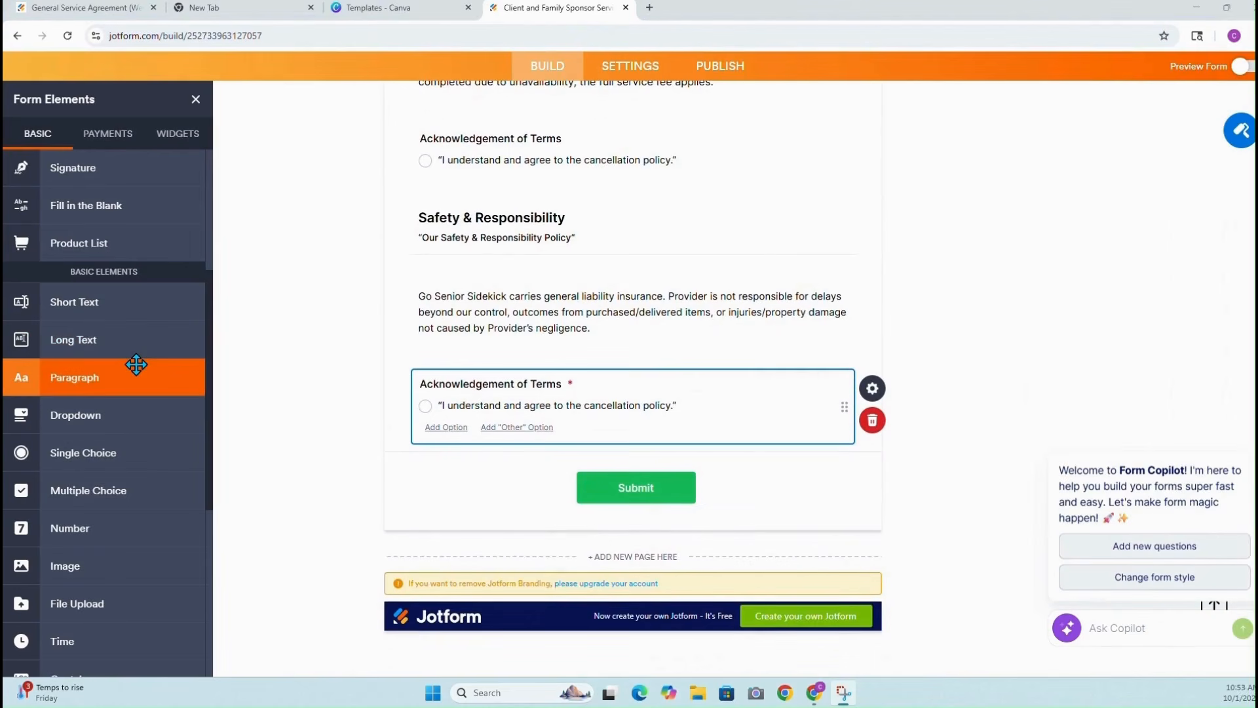
{"action": "scroll", "coordinate": [135, 365], "scroll_direction": "up", "scroll_amount": 2}
{"action": "mouse_move", "coordinate": [105, 299]}
{"action": "left_mouse_down"}
{"action": "mouse_move", "coordinate": [483, 494]}
{"action": "mouse_move", "coordinate": [483, 478]}
{"action": "left_mouse_up"}
{"action": "mouse_move", "coordinate": [101, 300]}
{"action": "left_mouse_down"}
{"action": "mouse_move", "coordinate": [450, 483]}
{"action": "mouse_move", "coordinate": [367, 455]}
{"action": "left_mouse_up"}
{"action": "left_click", "coordinate": [563, 29]}
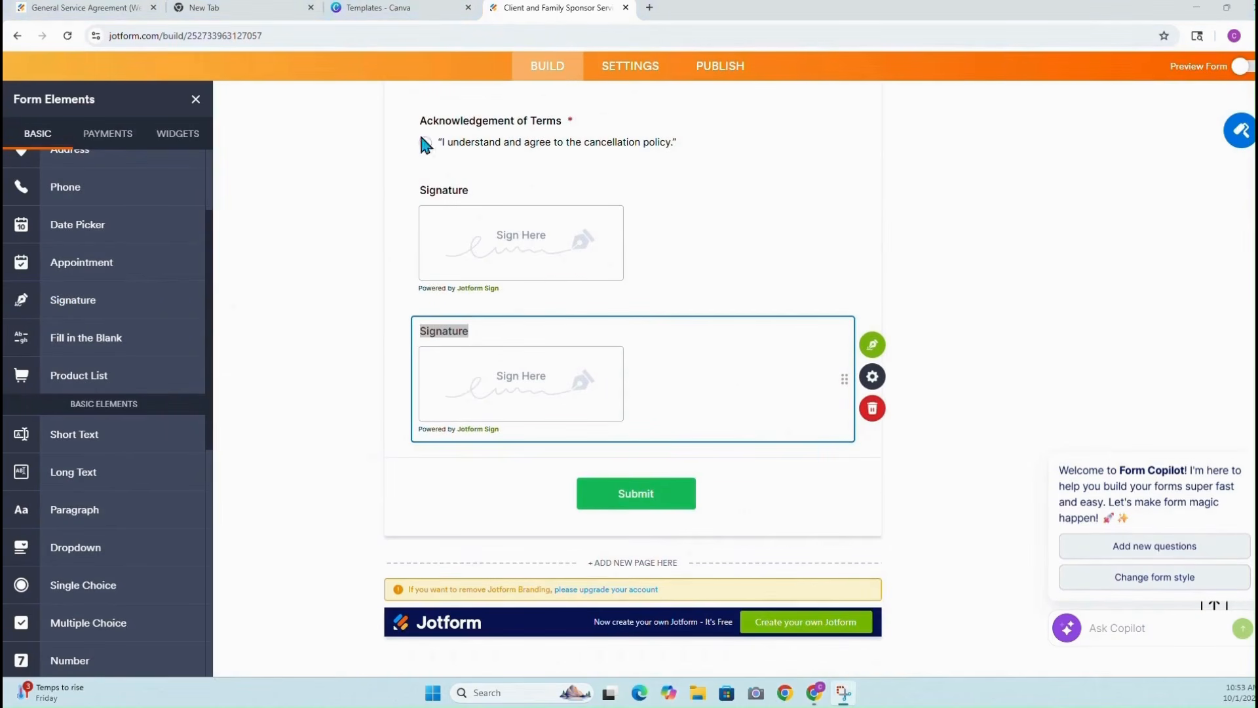
Label the first signature field "Client Signature" and the second "Family Sponsor Signature (Optional)"
{"action": "double_click", "coordinate": [466, 189]}
{"action": "type", "text": "Client Signature"}
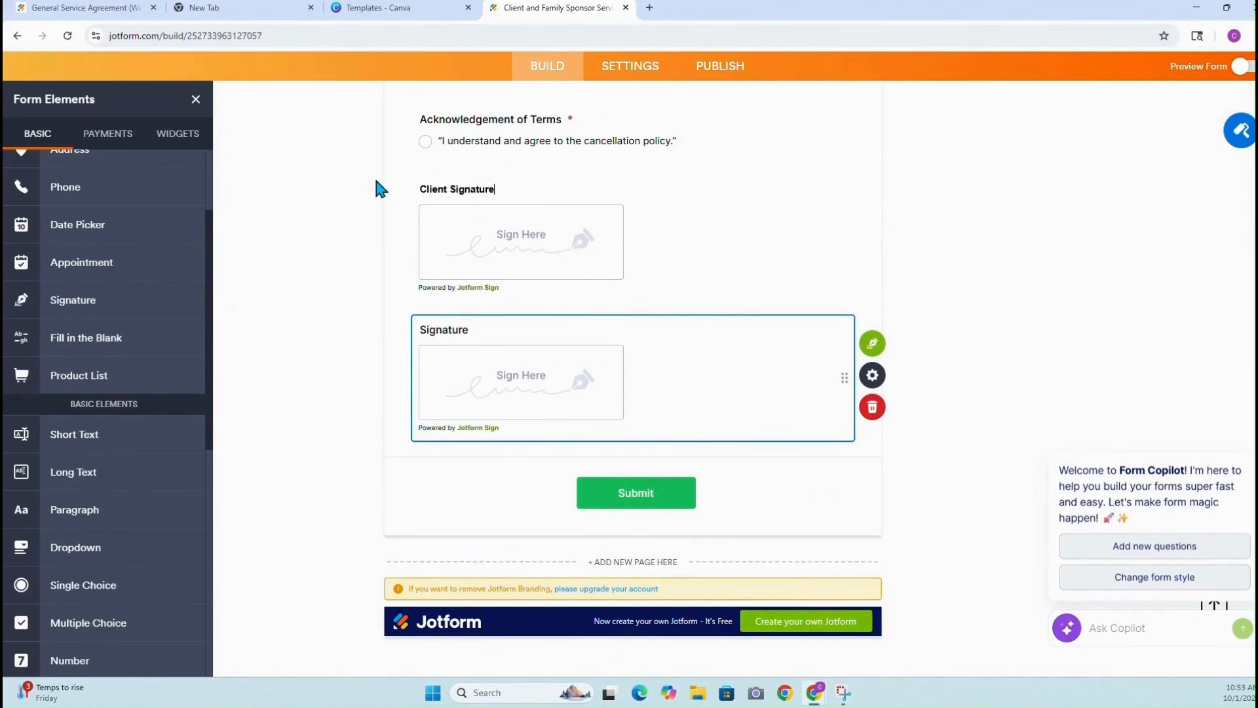
{"action": "left_click", "coordinate": [469, 128]}
{"action": "double_click", "coordinate": [488, 333]}
{"action": "key", "text": "BackSpace"}
{"action": "type", "text": "Family Sponsor Signature (Optional)"}
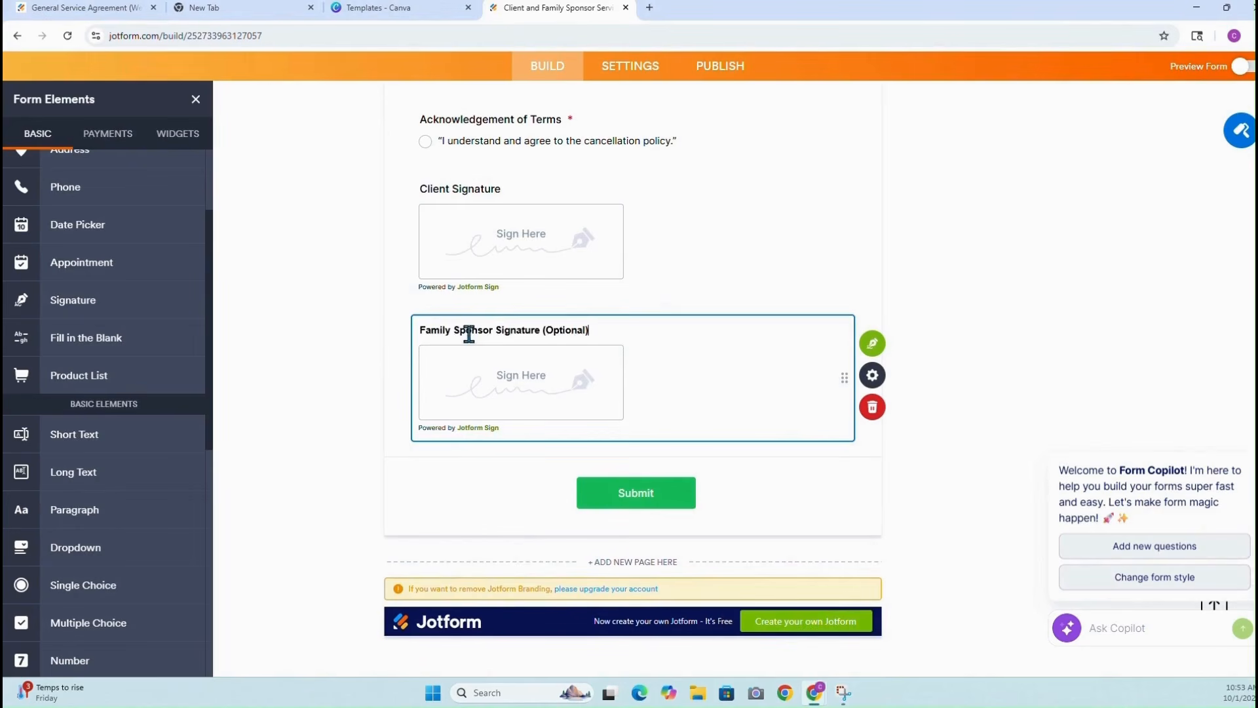
{"action": "left_click", "coordinate": [367, 340]}
Add a date picker below the family sponsor signature, prefill it with the current date and make it required
{"action": "scroll", "coordinate": [713, 245], "scroll_direction": "up", "scroll_amount": 1}
{"action": "scroll", "coordinate": [713, 245], "scroll_direction": "down", "scroll_amount": 1}
{"action": "mouse_move", "coordinate": [78, 225]}
{"action": "left_mouse_down"}
{"action": "mouse_move", "coordinate": [365, 360]}
{"action": "mouse_move", "coordinate": [488, 462]}
{"action": "left_mouse_up"}
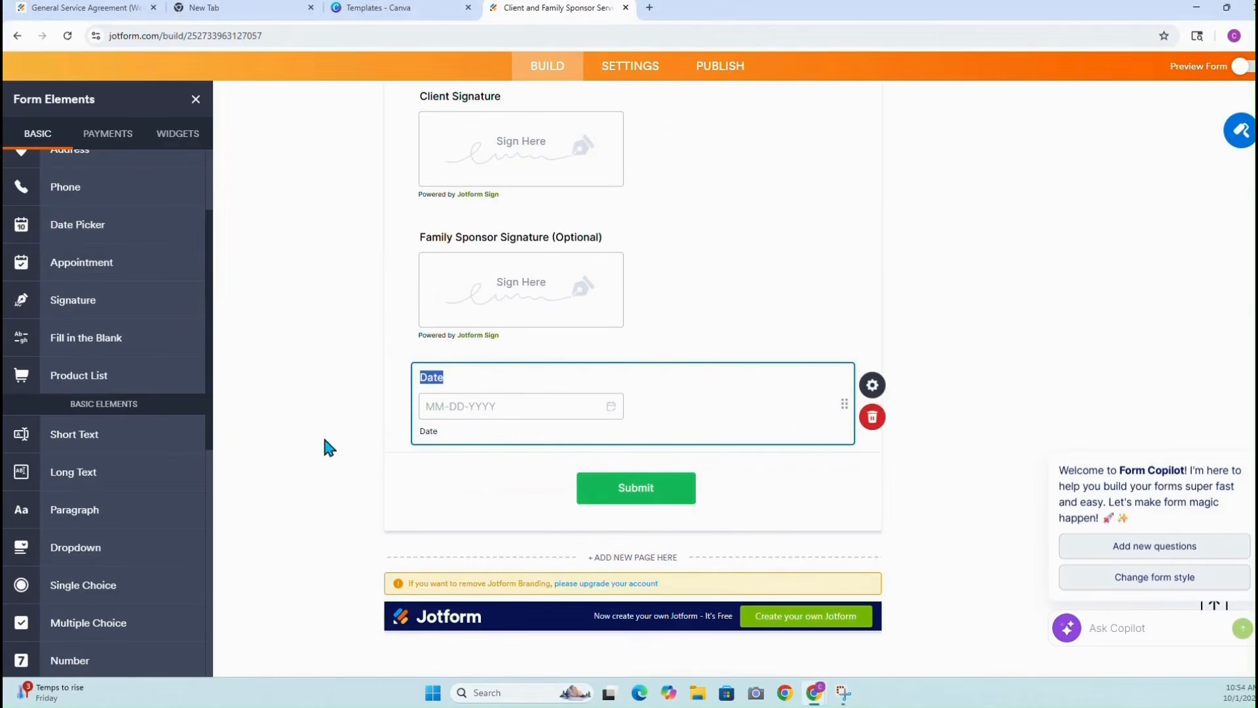
{"action": "left_click", "coordinate": [872, 385]}
{"action": "left_click", "coordinate": [1080, 139]}
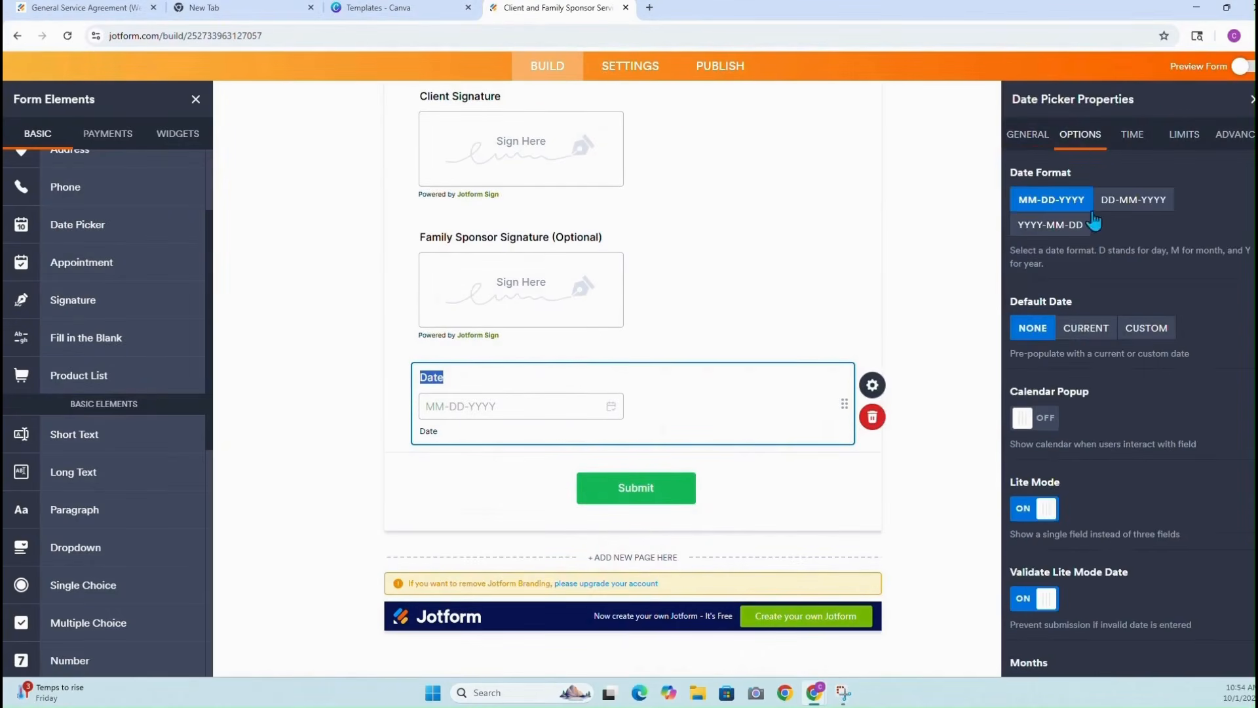
{"action": "left_click", "coordinate": [1083, 329]}
{"action": "scroll", "coordinate": [1045, 390], "scroll_direction": "down", "scroll_amount": 3}
{"action": "scroll", "coordinate": [1048, 295], "scroll_direction": "up", "scroll_amount": 3}
{"action": "left_click", "coordinate": [1026, 138]}
{"action": "left_click", "coordinate": [1023, 390]}
{"action": "left_click", "coordinate": [985, 317]}
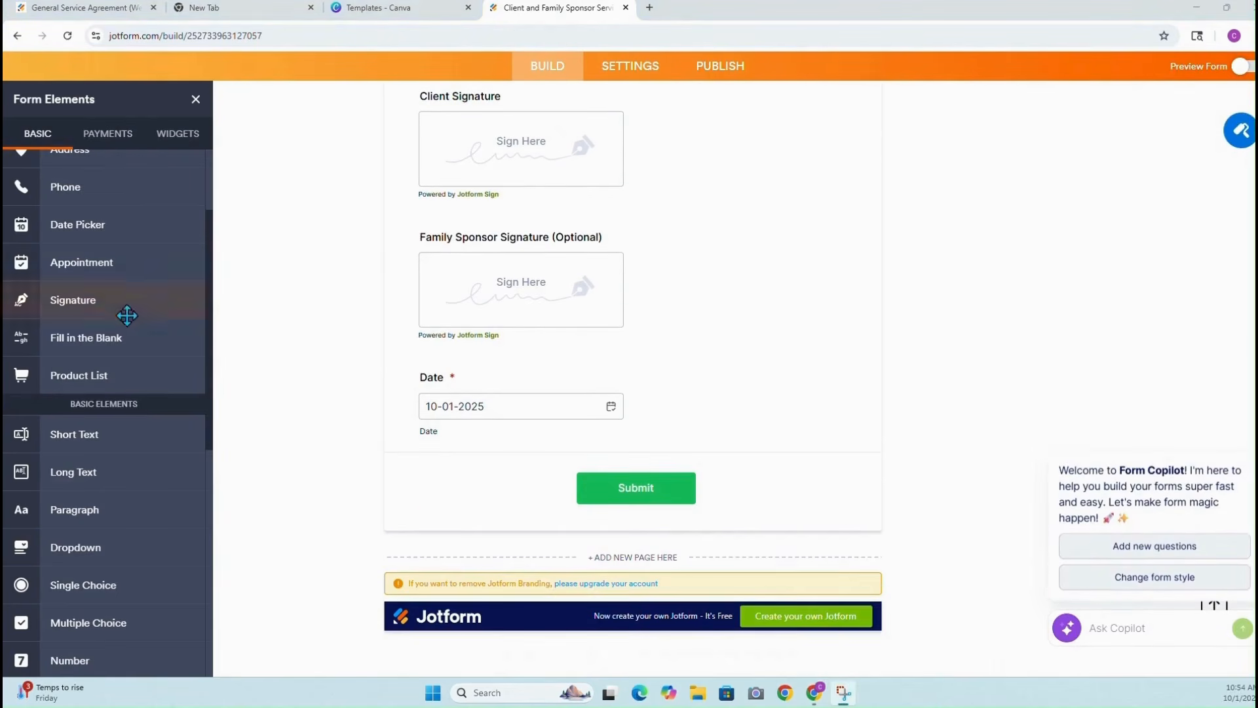
Add a full name field below the date field and label it "Printed Name"
{"action": "scroll", "coordinate": [98, 225], "scroll_direction": "up", "scroll_amount": 3}
{"action": "left_click_drag", "start_coordinate": [72, 168], "coordinate": [472, 471]}
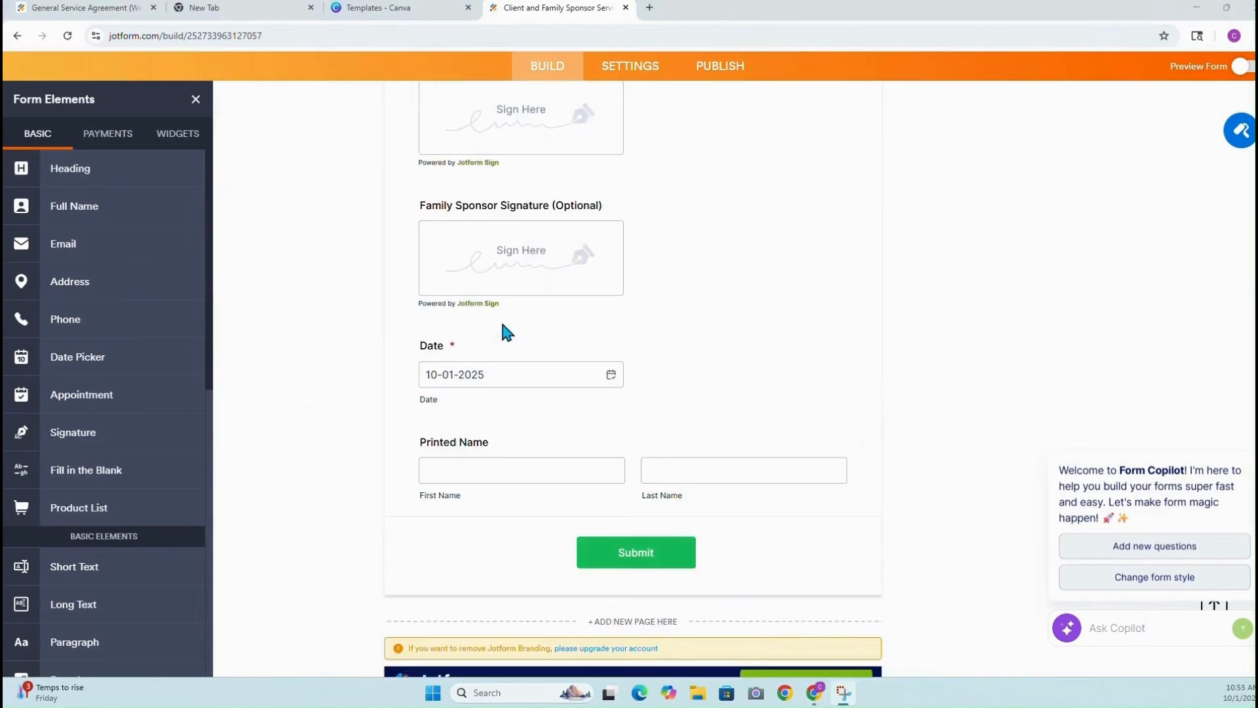
{"action": "scroll", "coordinate": [503, 331], "scroll_direction": "up", "scroll_amount": 2}
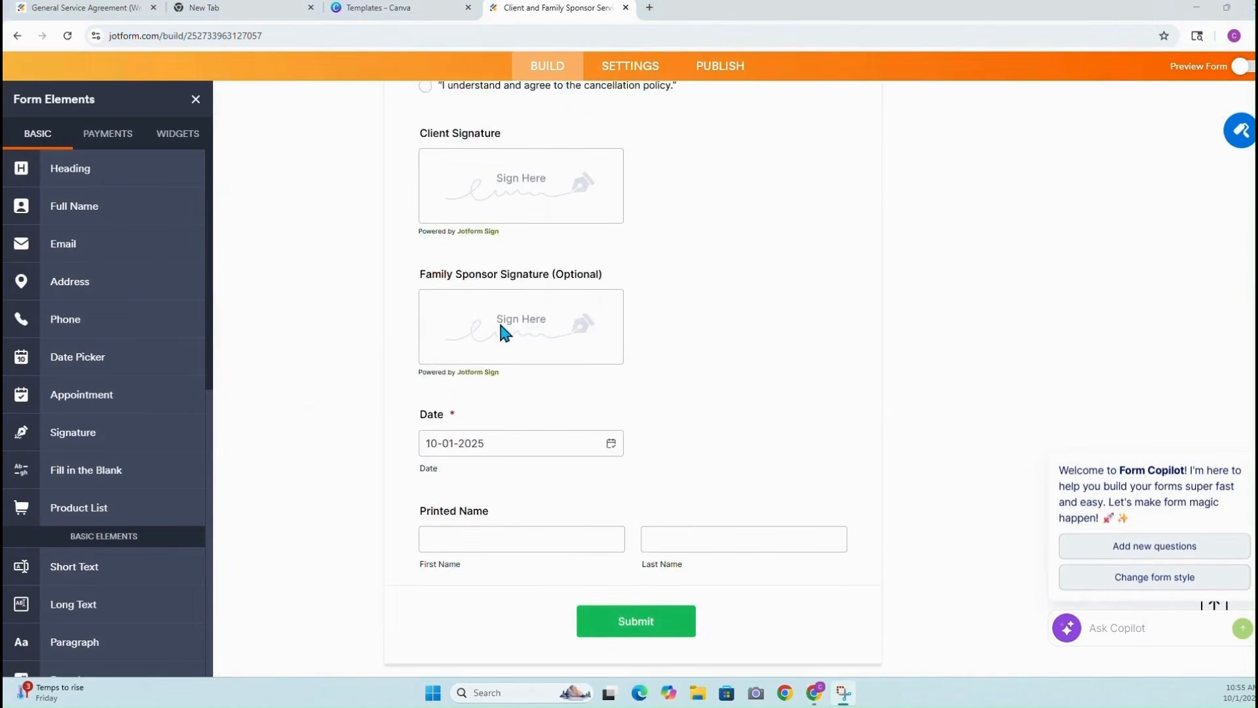
Change the Submit button's style to the ready-made black one
{"action": "scroll", "coordinate": [502, 332], "scroll_direction": "down", "scroll_amount": 3}
{"action": "left_click", "coordinate": [623, 497]}
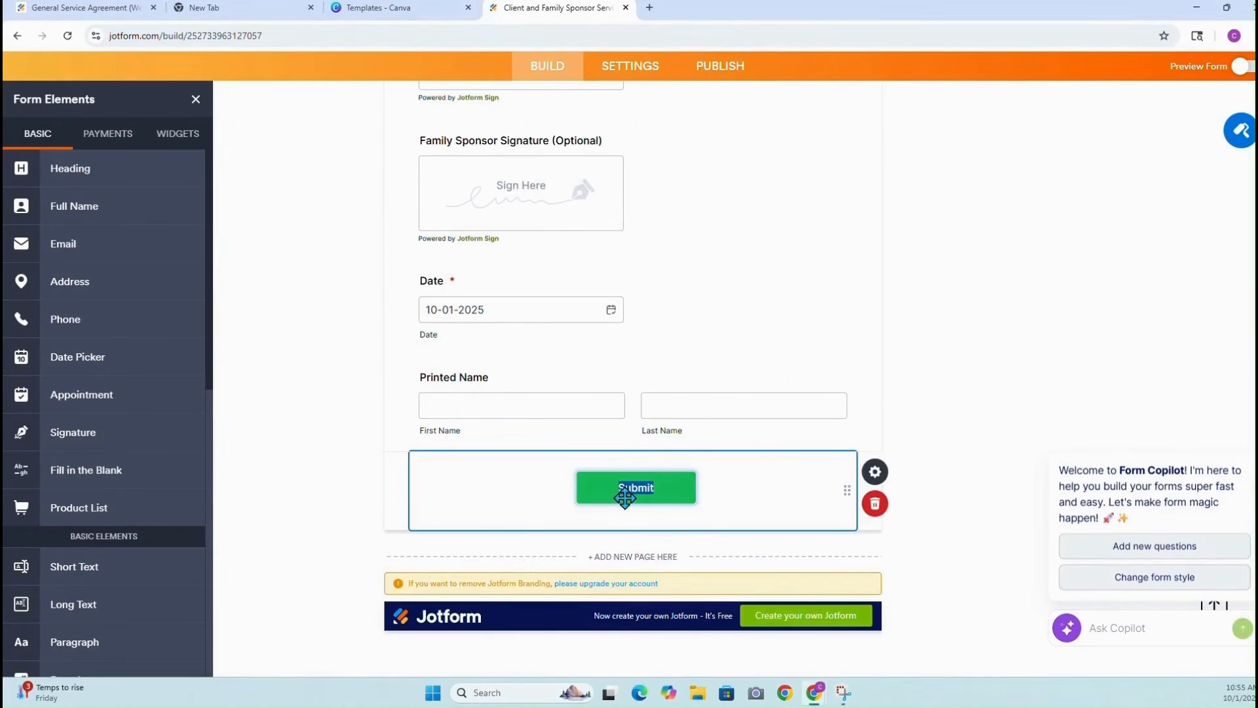
{"action": "left_click", "coordinate": [875, 480]}
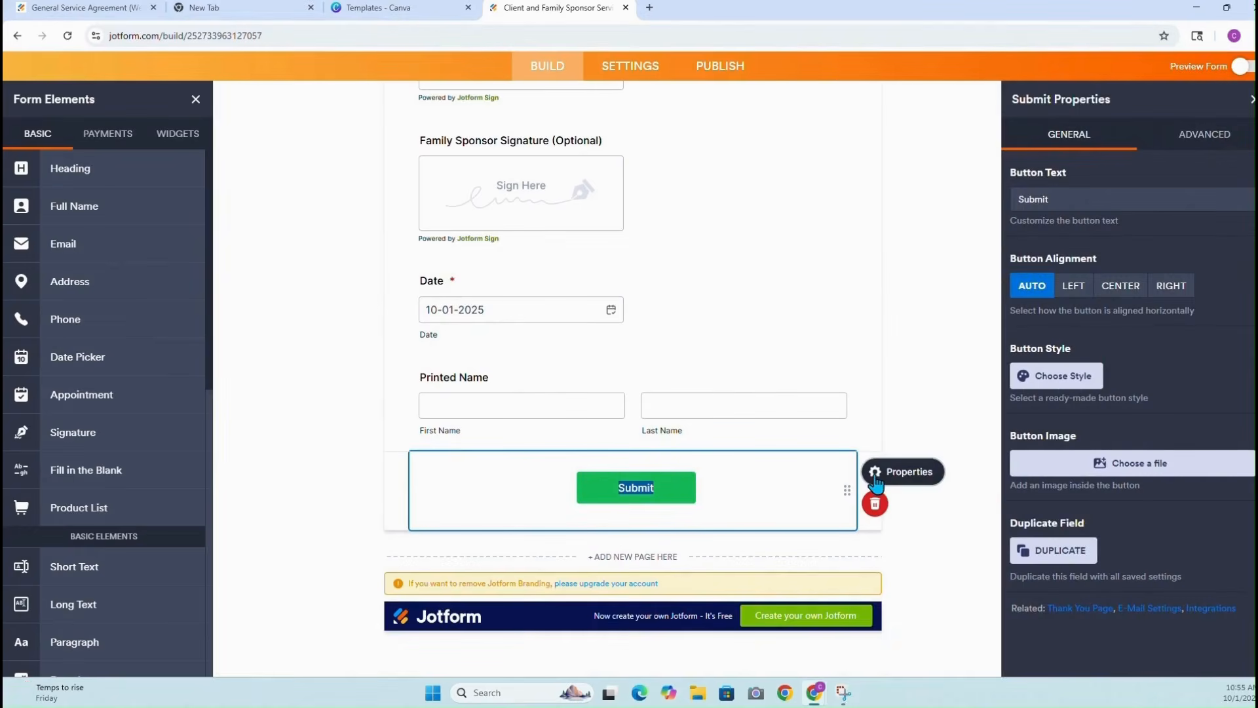
{"action": "left_click", "coordinate": [1042, 375]}
{"action": "scroll", "coordinate": [1053, 502], "scroll_direction": "down", "scroll_amount": 2}
{"action": "scroll", "coordinate": [1052, 506], "scroll_direction": "down", "scroll_amount": 1}
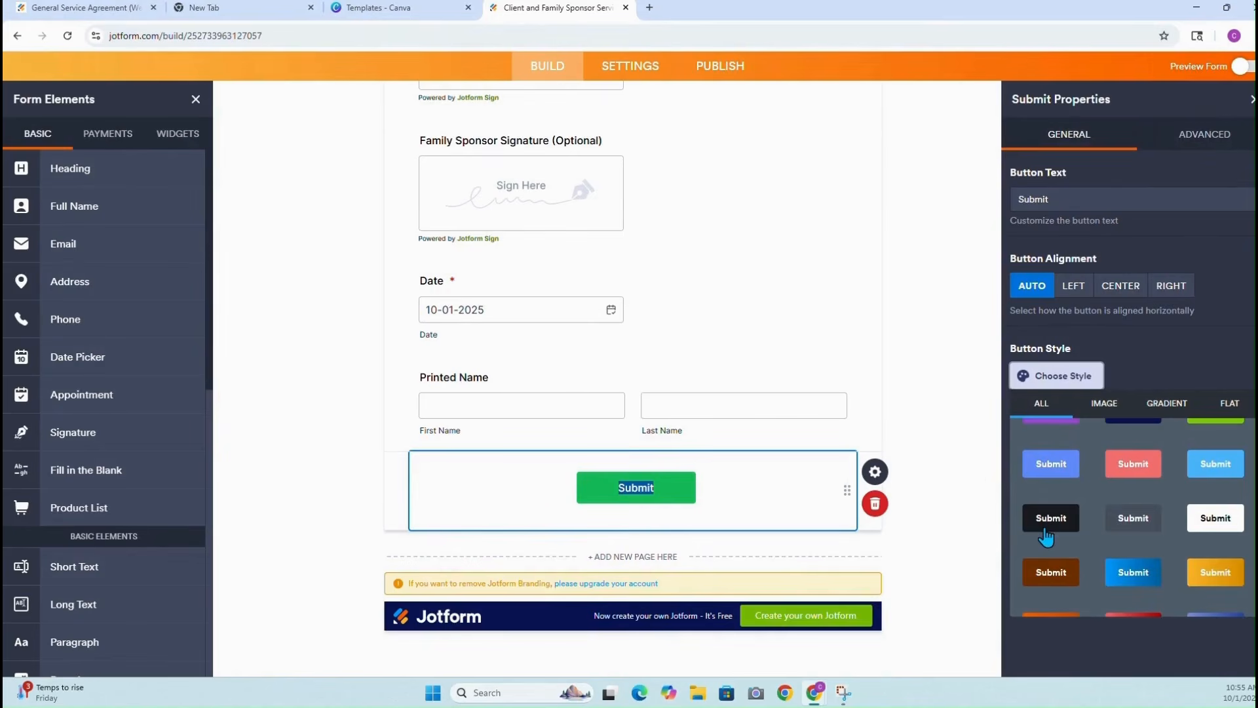
{"action": "left_click", "coordinate": [1046, 524]}
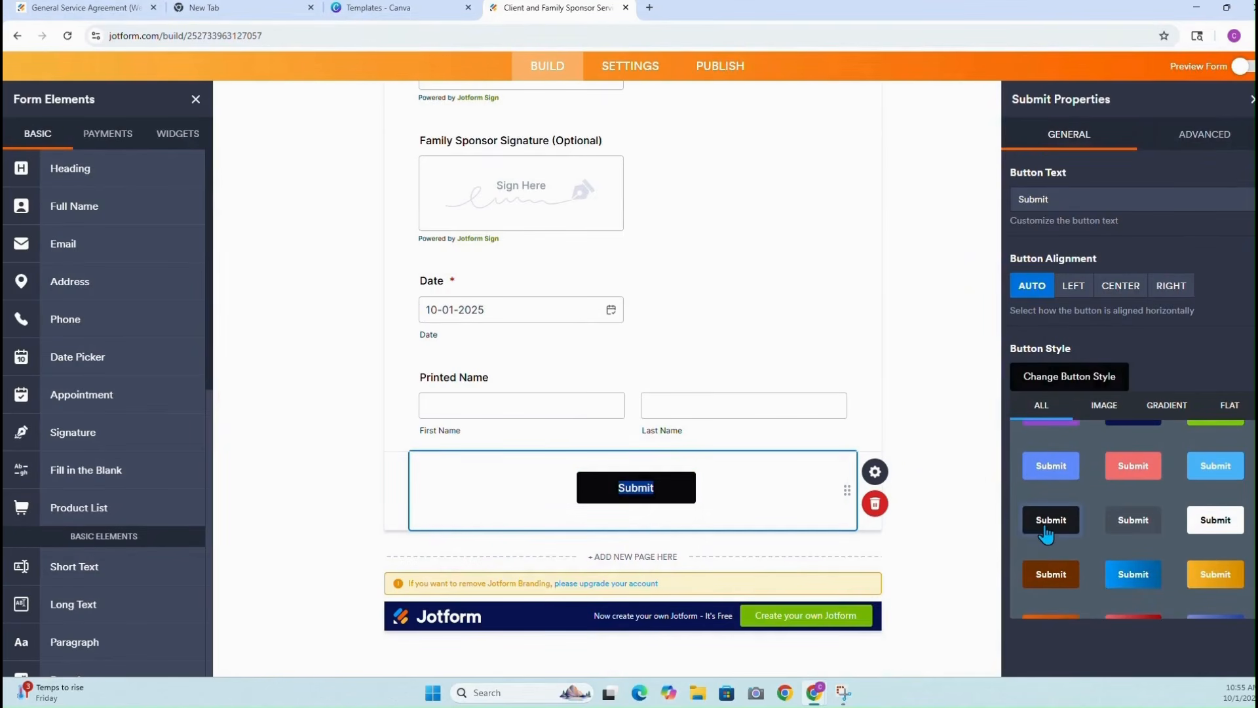
Change the submit button's text to "Submit & Sign Agreement."
{"action": "left_click", "coordinate": [1248, 102]}
{"action": "left_click", "coordinate": [875, 471]}
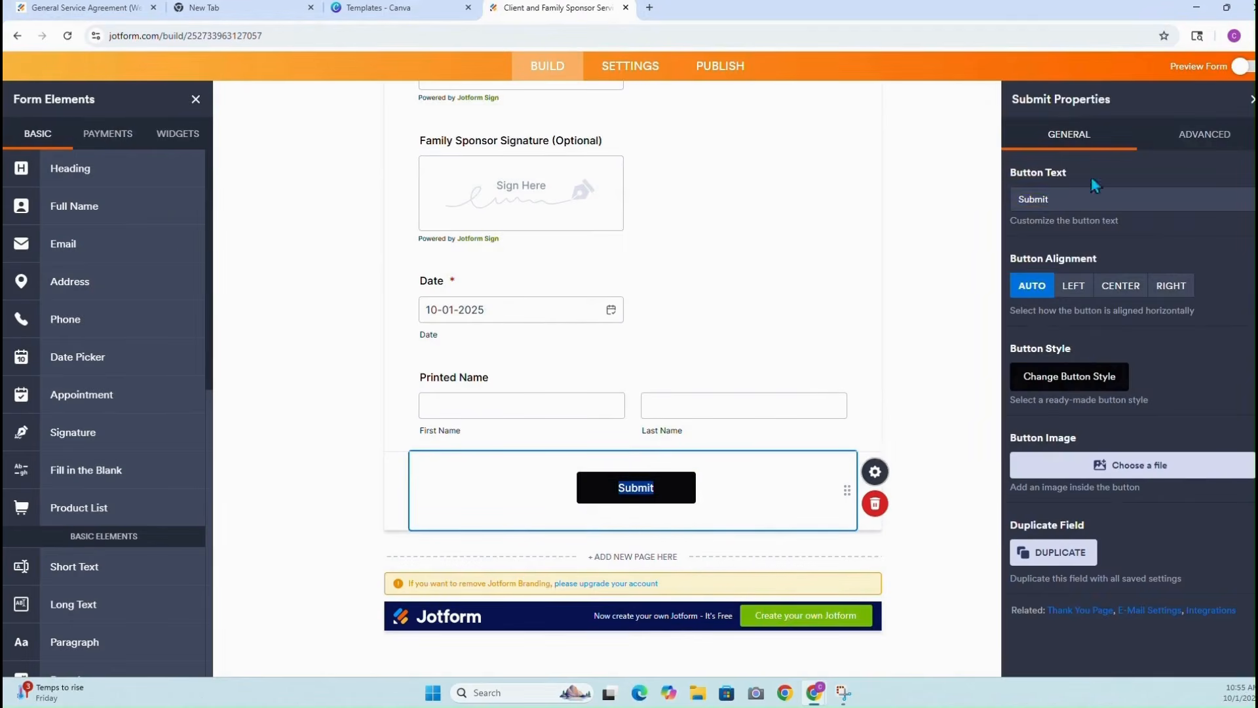
{"action": "type", "text": "Submit & Sign Agreement."}
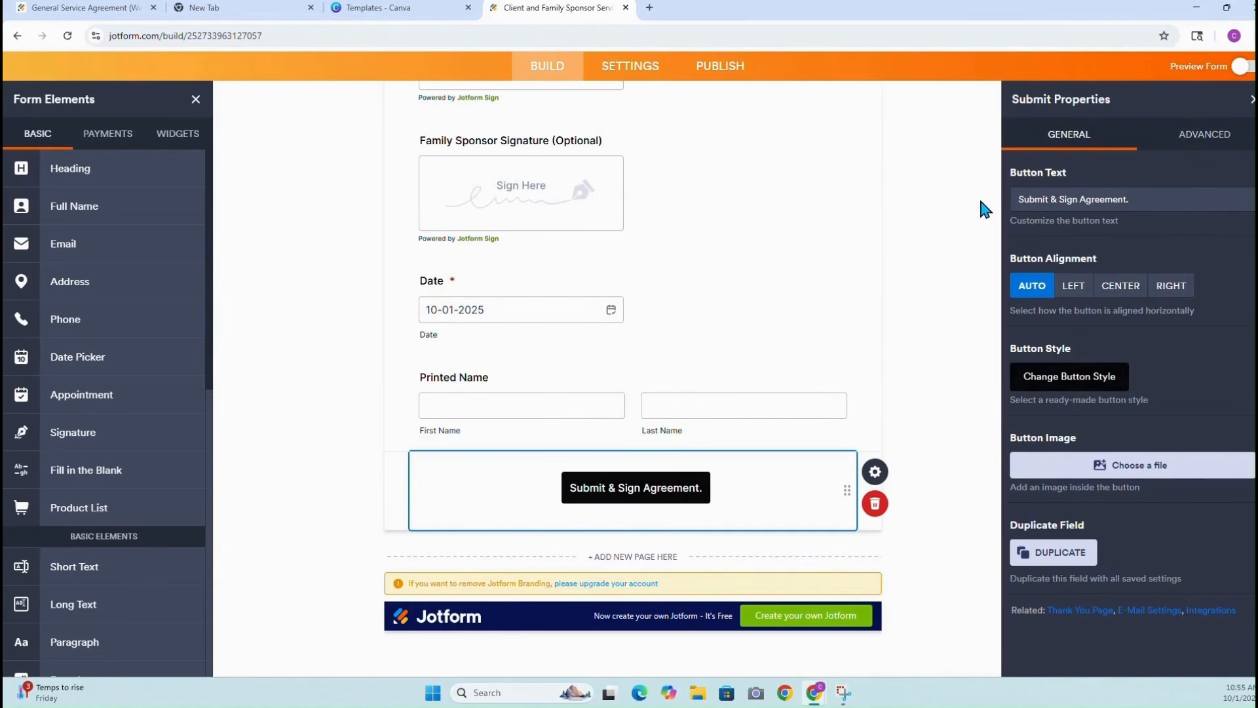
{"action": "left_click", "coordinate": [950, 229]}
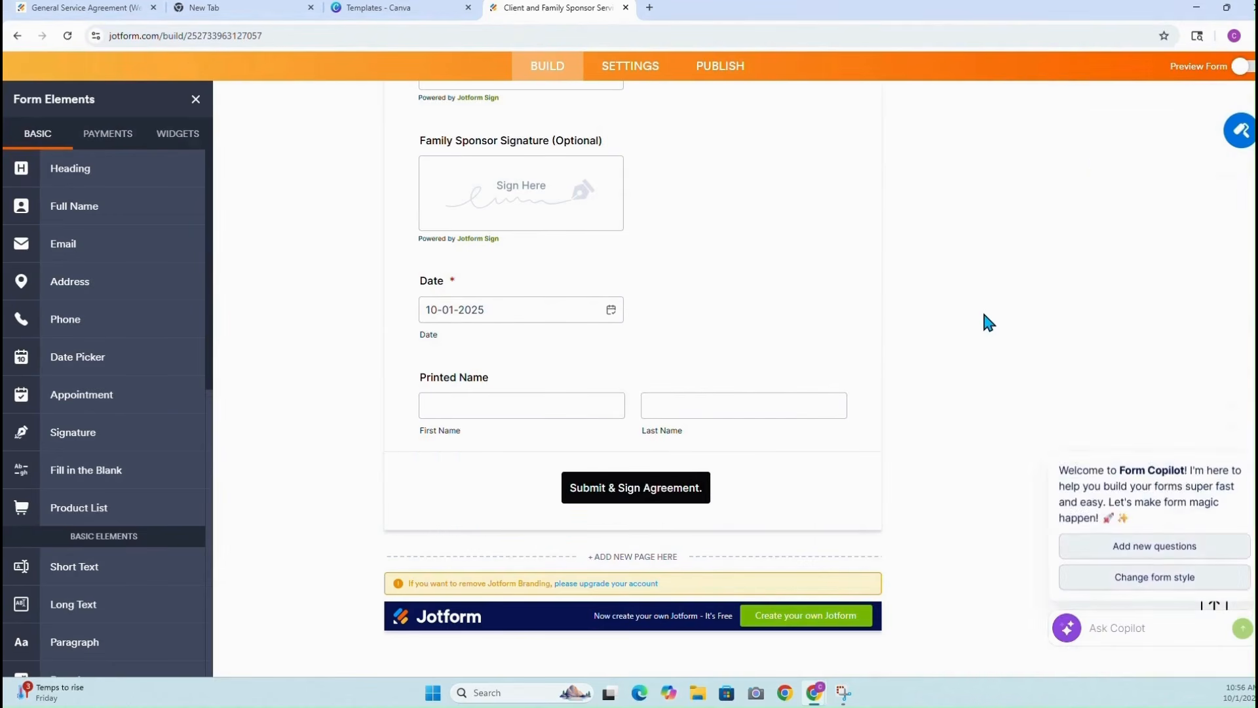
{"action": "scroll", "coordinate": [984, 315], "scroll_direction": "up", "scroll_amount": 1}
{"action": "scroll", "coordinate": [983, 315], "scroll_direction": "up", "scroll_amount": 3}
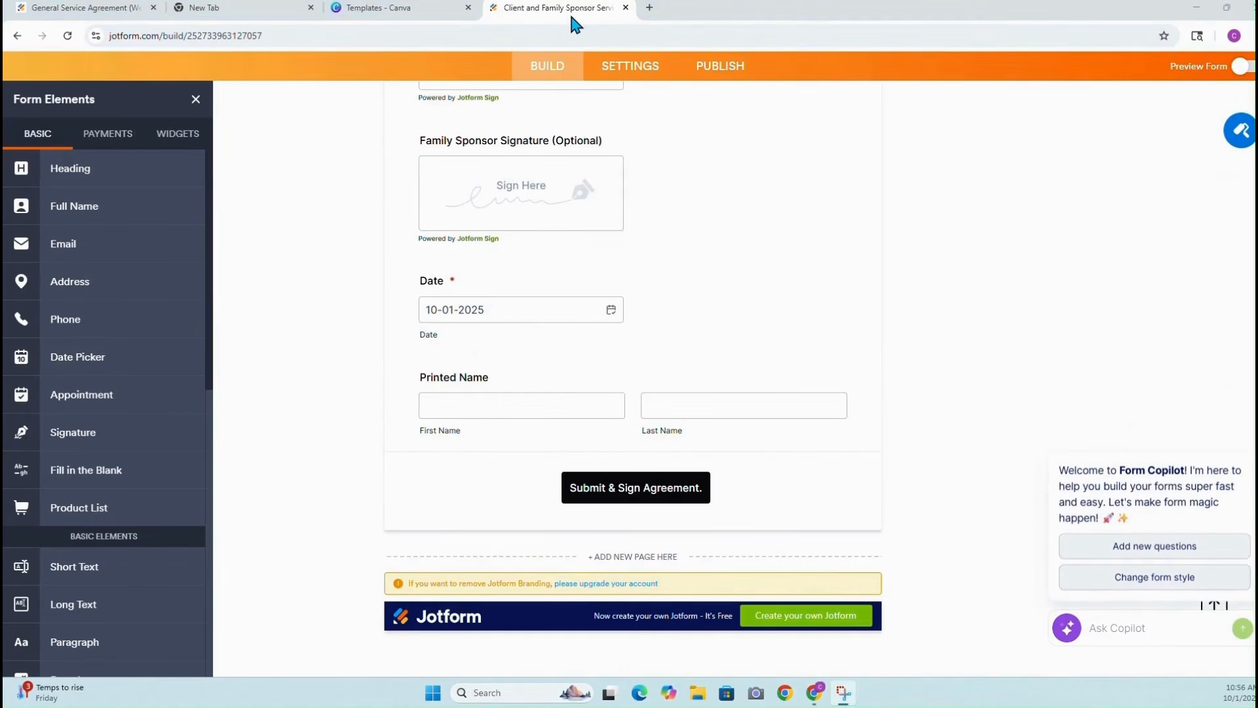
{"action": "left_click", "coordinate": [729, 70]}
{"action": "left_click", "coordinate": [547, 112]}
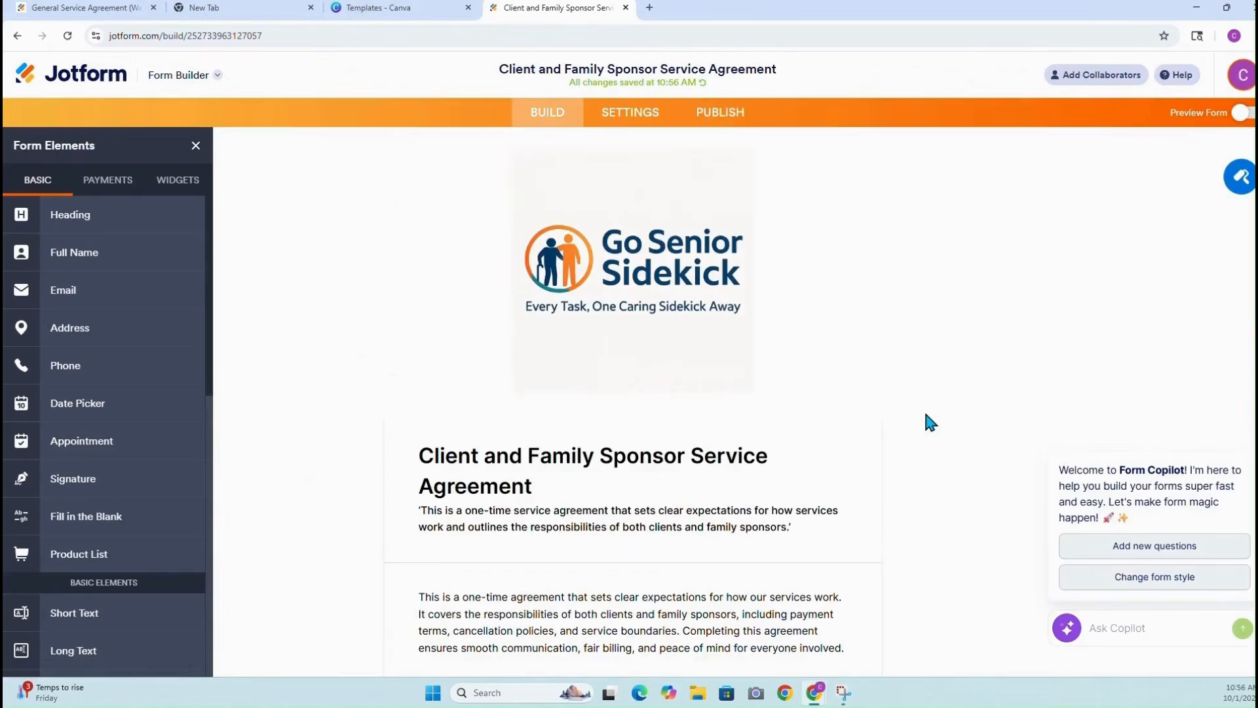
{"action": "scroll", "coordinate": [928, 393], "scroll_direction": "down", "scroll_amount": 5}
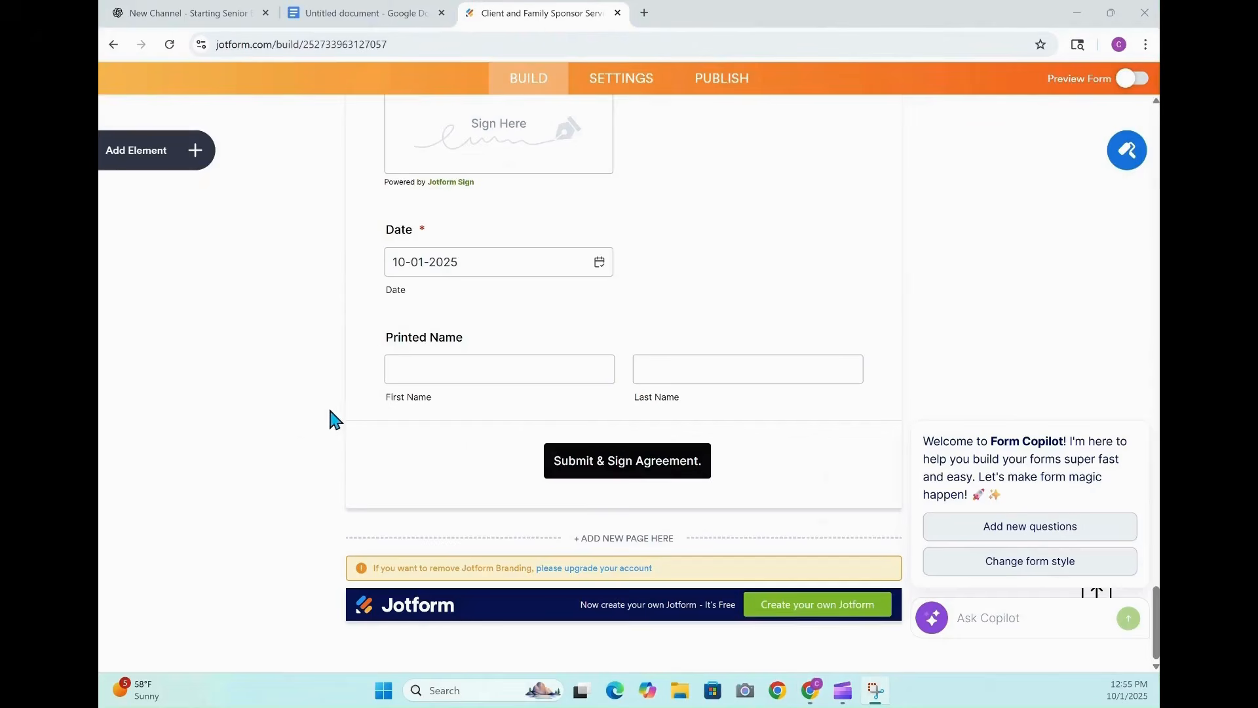
Add a paragraph below the submit button and paste in the contact line with the website GoSeniorSidekick.com, the business email and phone number
{"action": "left_click", "coordinate": [196, 152]}
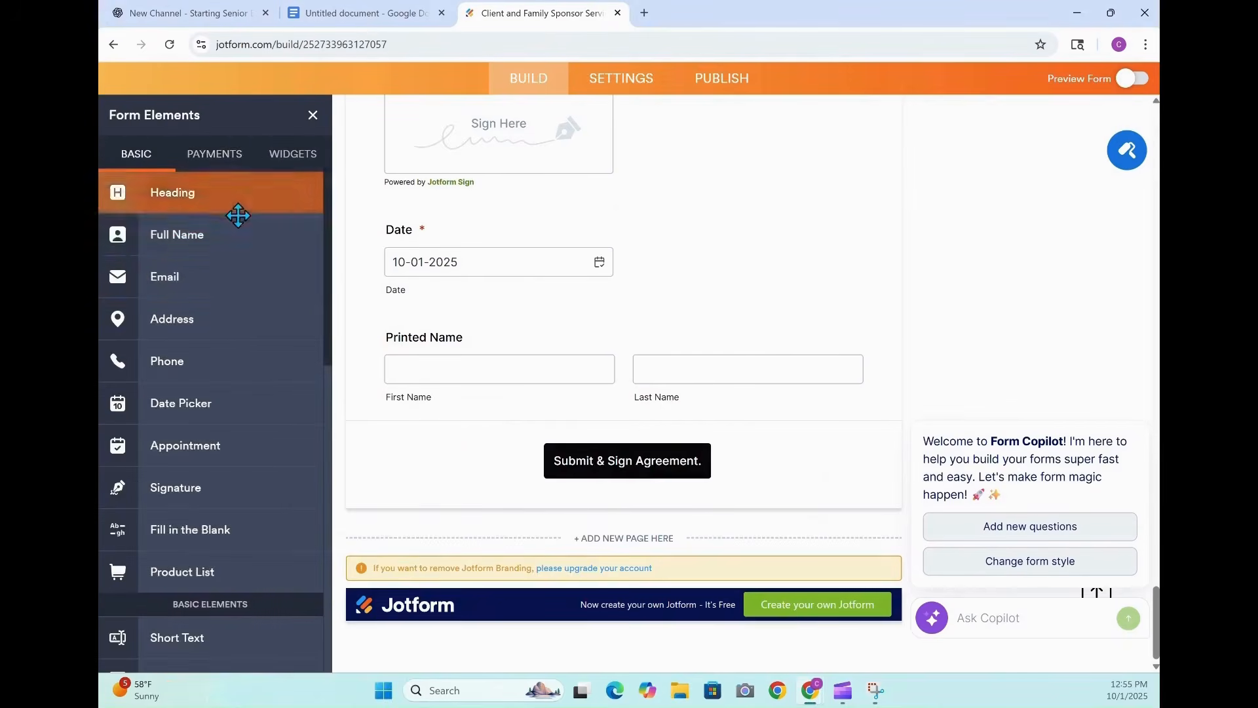
{"action": "scroll", "coordinate": [239, 304], "scroll_direction": "down", "scroll_amount": 3}
{"action": "left_click_drag", "start_coordinate": [202, 503], "coordinate": [569, 524]}
{"action": "left_click", "coordinate": [890, 452]}
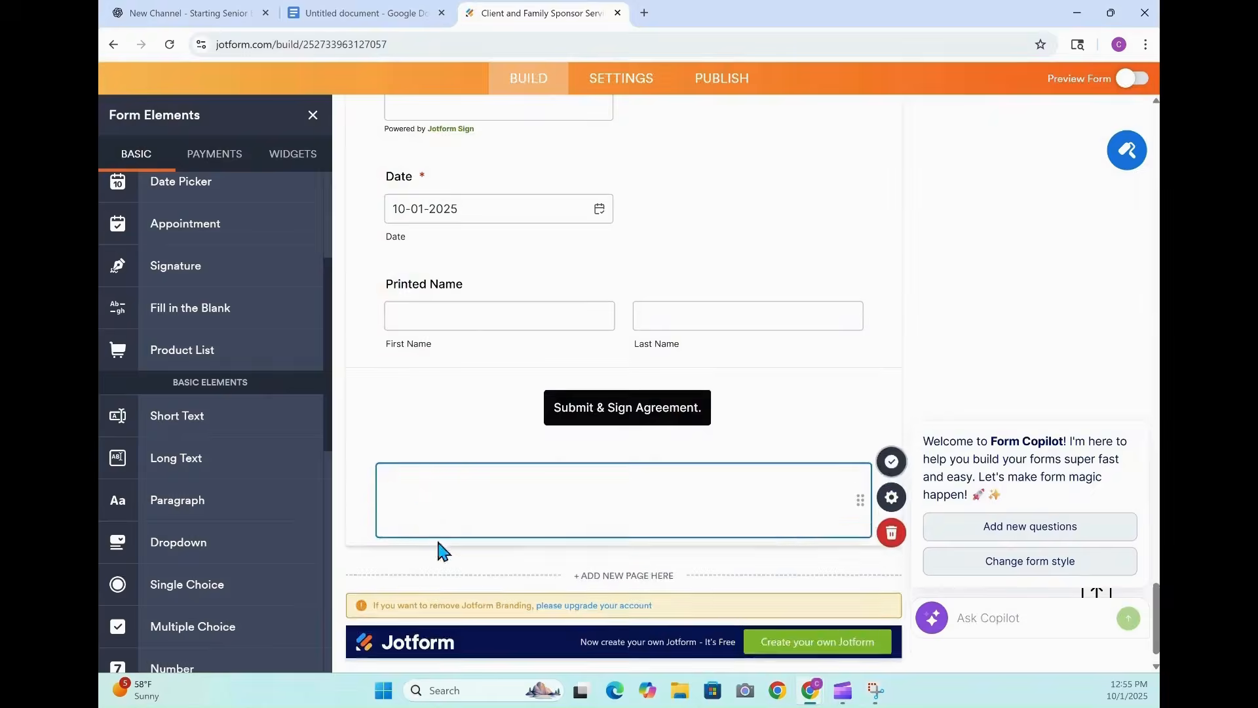
{"action": "right_click", "coordinate": [435, 573]}
{"action": "left_click", "coordinate": [472, 410]}
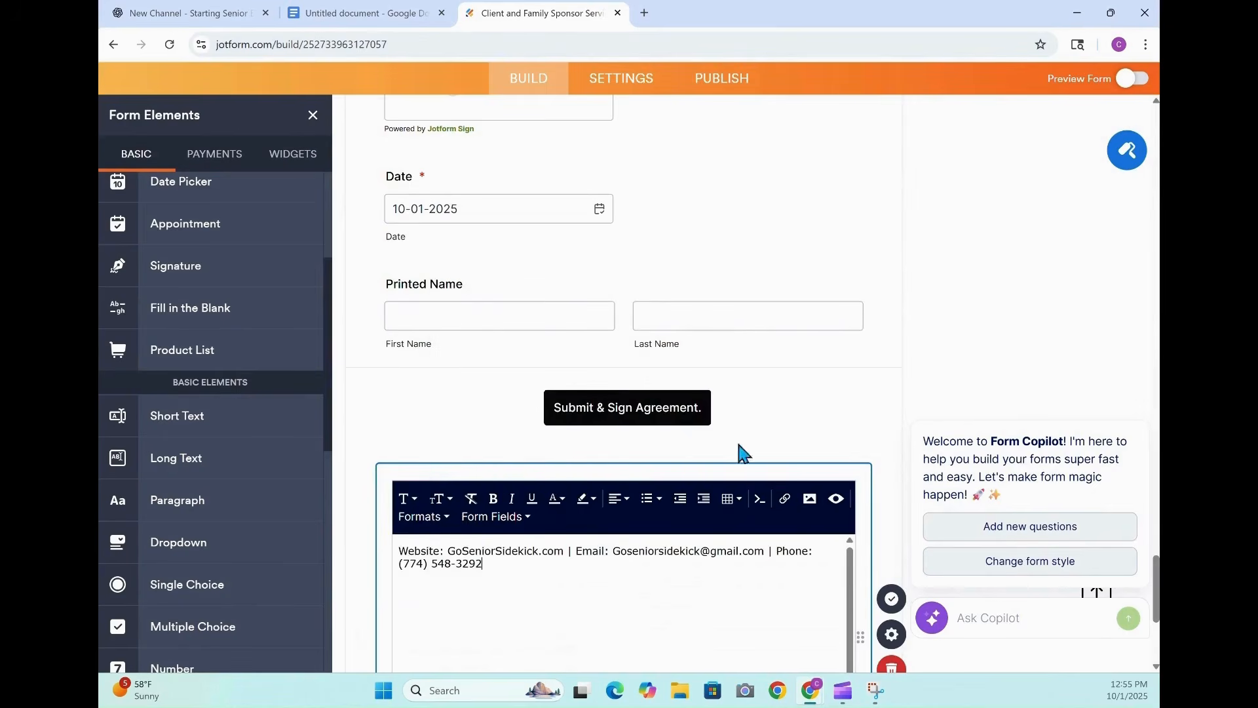
Format the pasted contact line as 10pt bold, centered text
{"action": "scroll", "coordinate": [780, 393], "scroll_direction": "down", "scroll_amount": 3}
{"action": "left_click_drag", "start_coordinate": [484, 342], "coordinate": [397, 329]}
{"action": "left_click", "coordinate": [439, 277]}
{"action": "left_click", "coordinate": [439, 327]}
{"action": "left_click", "coordinate": [493, 279]}
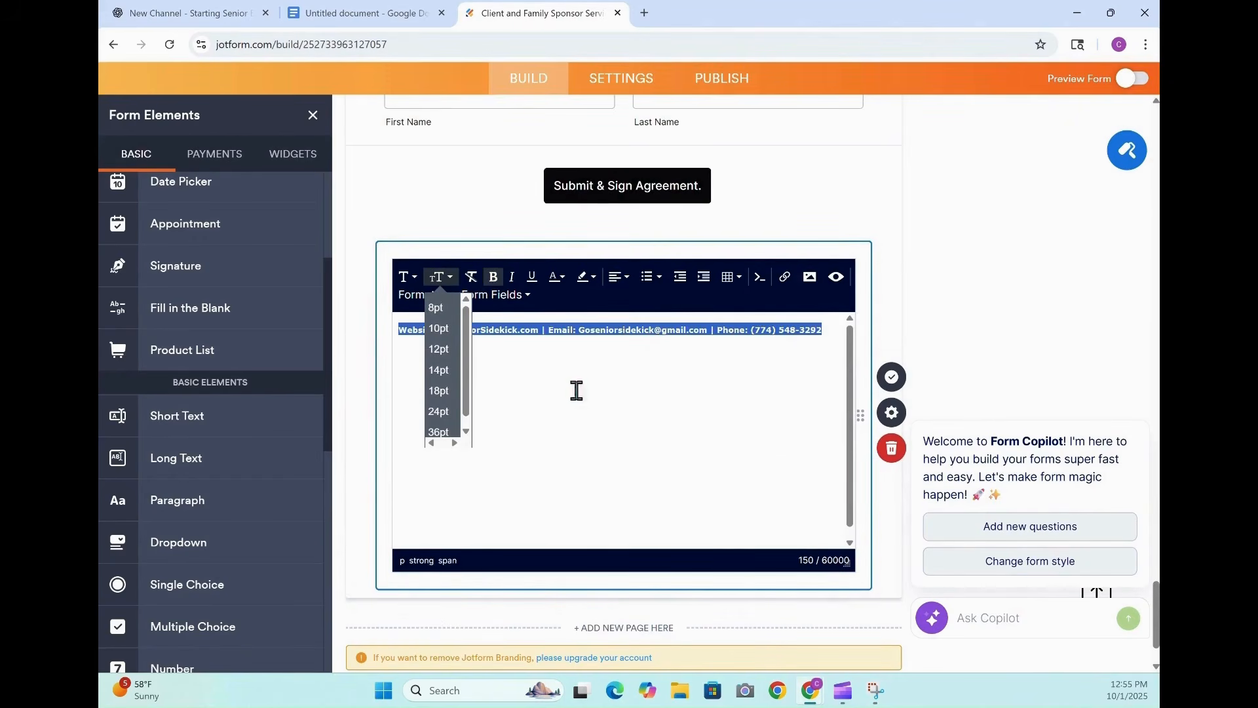
{"action": "left_click", "coordinate": [617, 281]}
{"action": "left_click", "coordinate": [647, 309]}
{"action": "left_click", "coordinate": [884, 386]}
Open the form's publishing options and preview the Client and Family Sponsor Service Agreement in desktop and tablet layouts
{"action": "scroll", "coordinate": [757, 418], "scroll_direction": "up", "scroll_amount": 4}
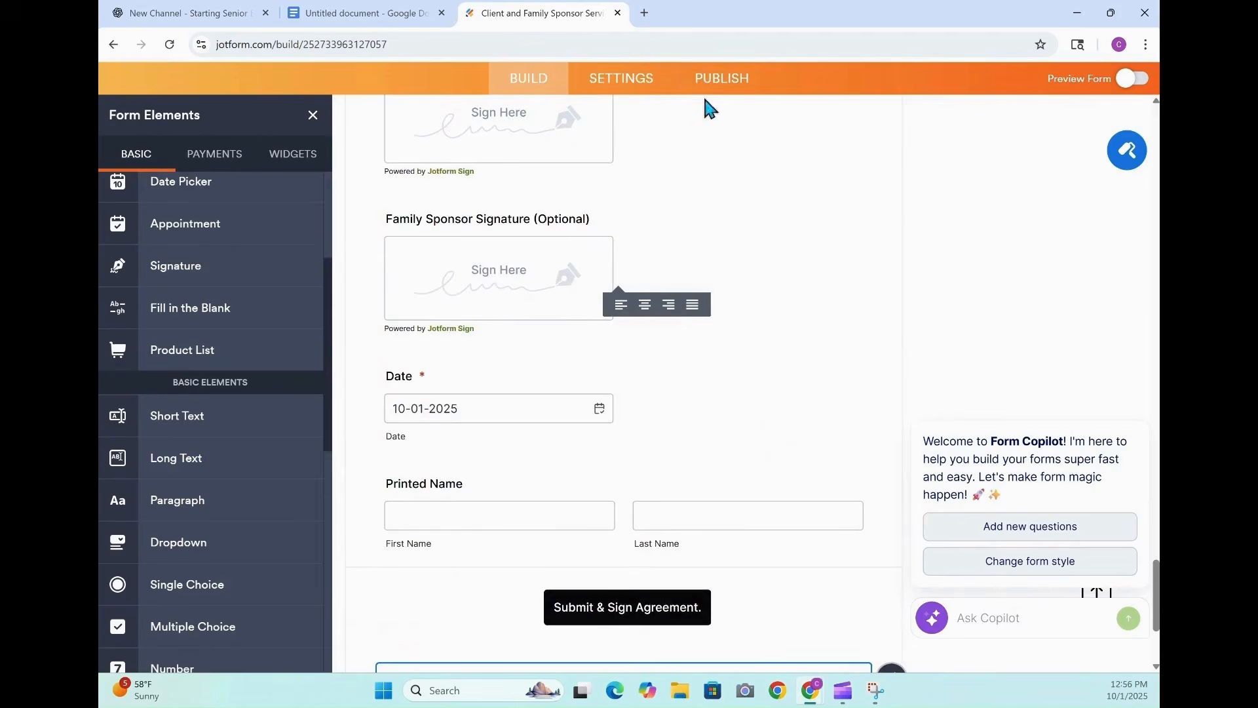
{"action": "left_click", "coordinate": [728, 80]}
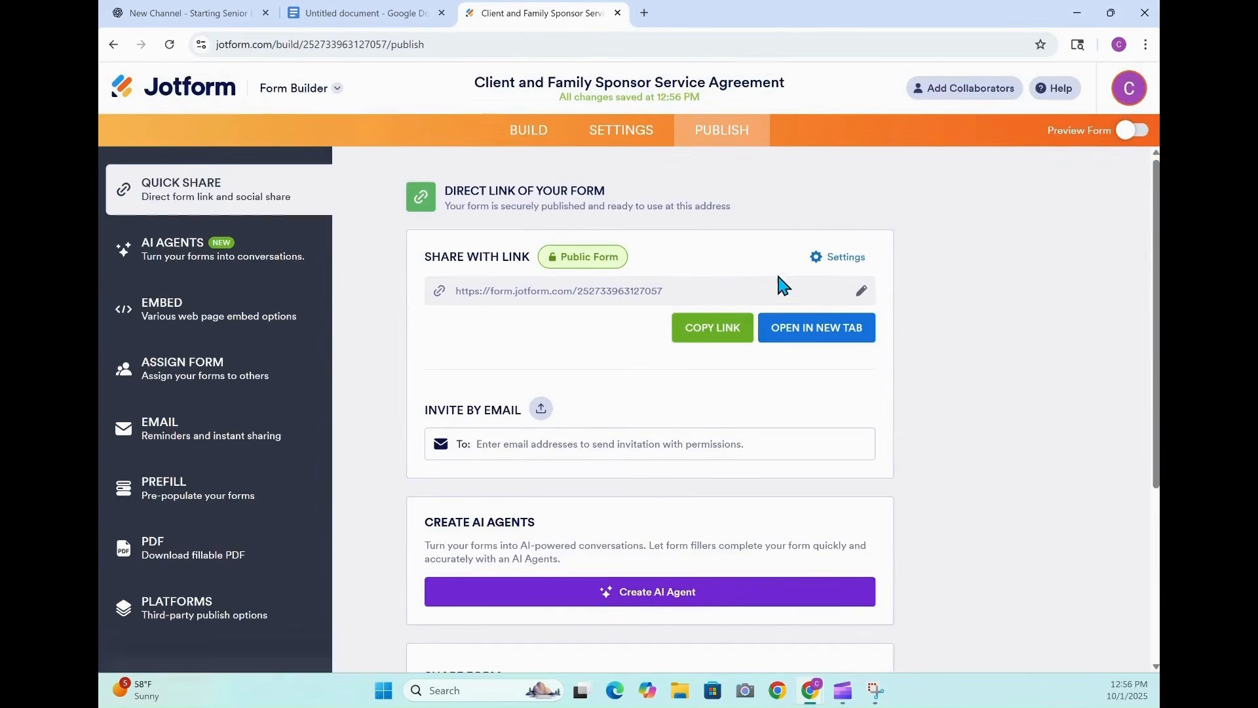
{"action": "left_click", "coordinate": [1132, 133]}
{"action": "scroll", "coordinate": [864, 287], "scroll_direction": "down", "scroll_amount": 5}
{"action": "scroll", "coordinate": [865, 293], "scroll_direction": "down", "scroll_amount": 10}
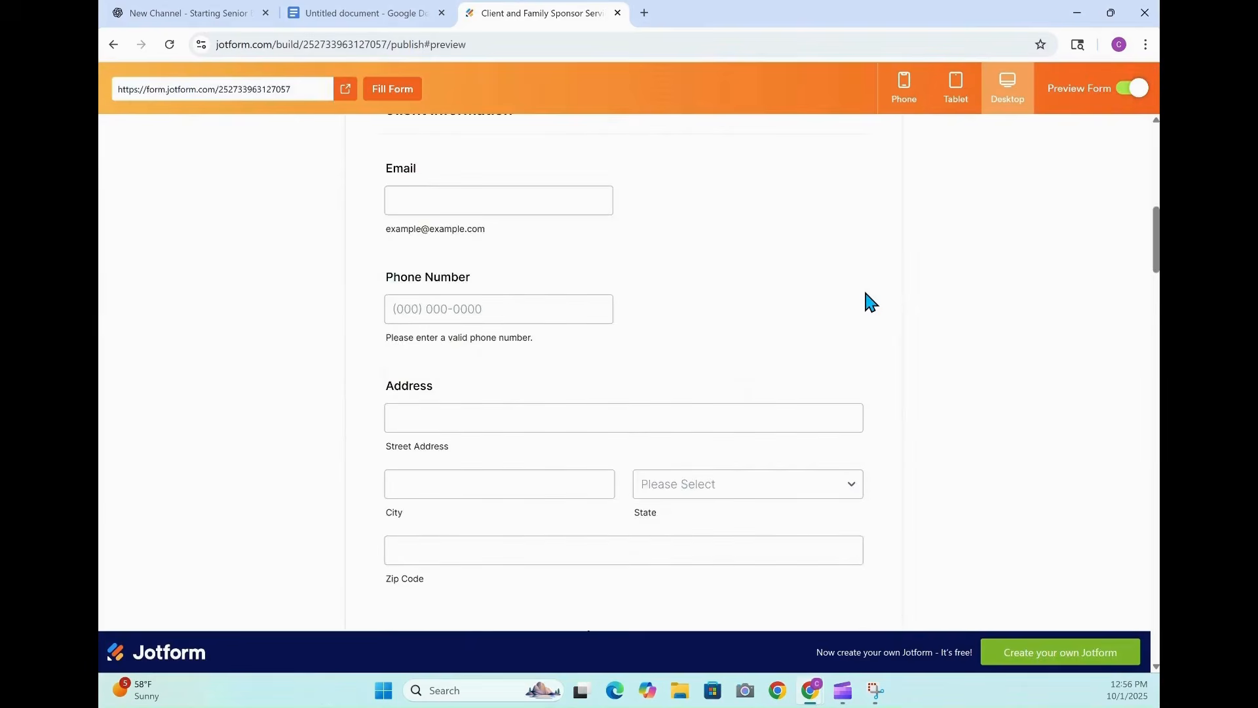
{"action": "scroll", "coordinate": [865, 299], "scroll_direction": "down", "scroll_amount": 5}
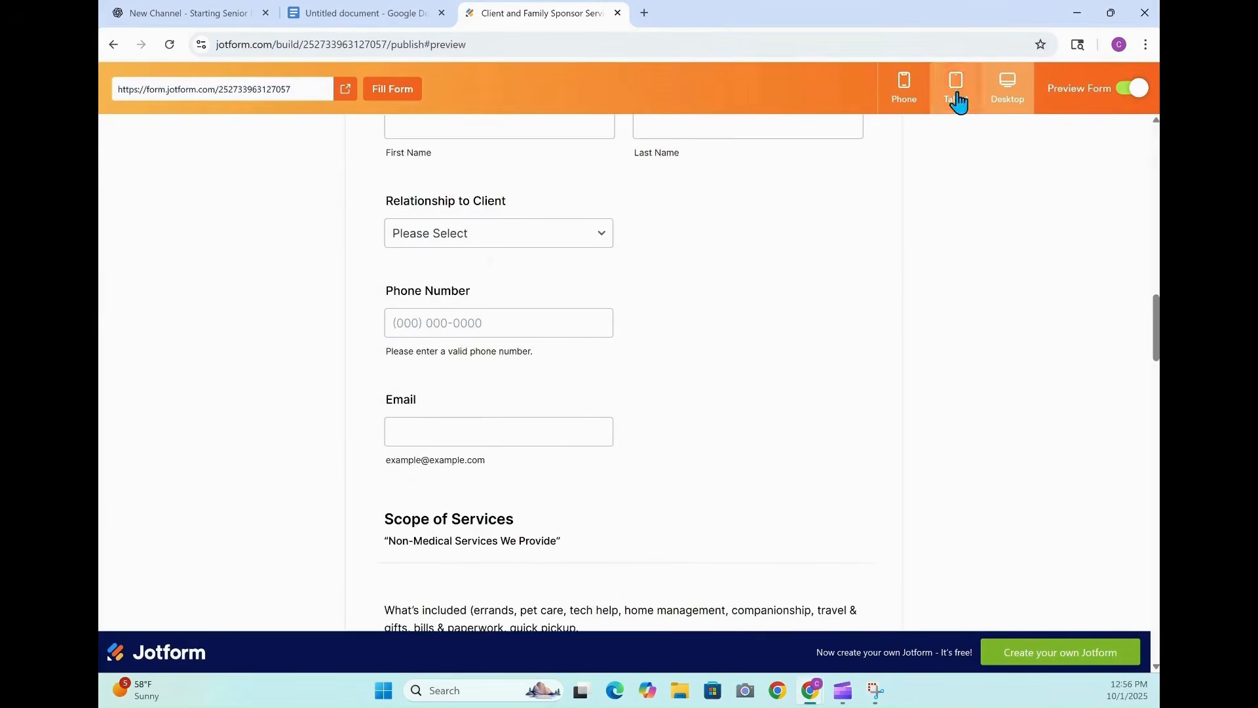
{"action": "left_click", "coordinate": [955, 92]}
{"action": "scroll", "coordinate": [857, 272], "scroll_direction": "down", "scroll_amount": 10}
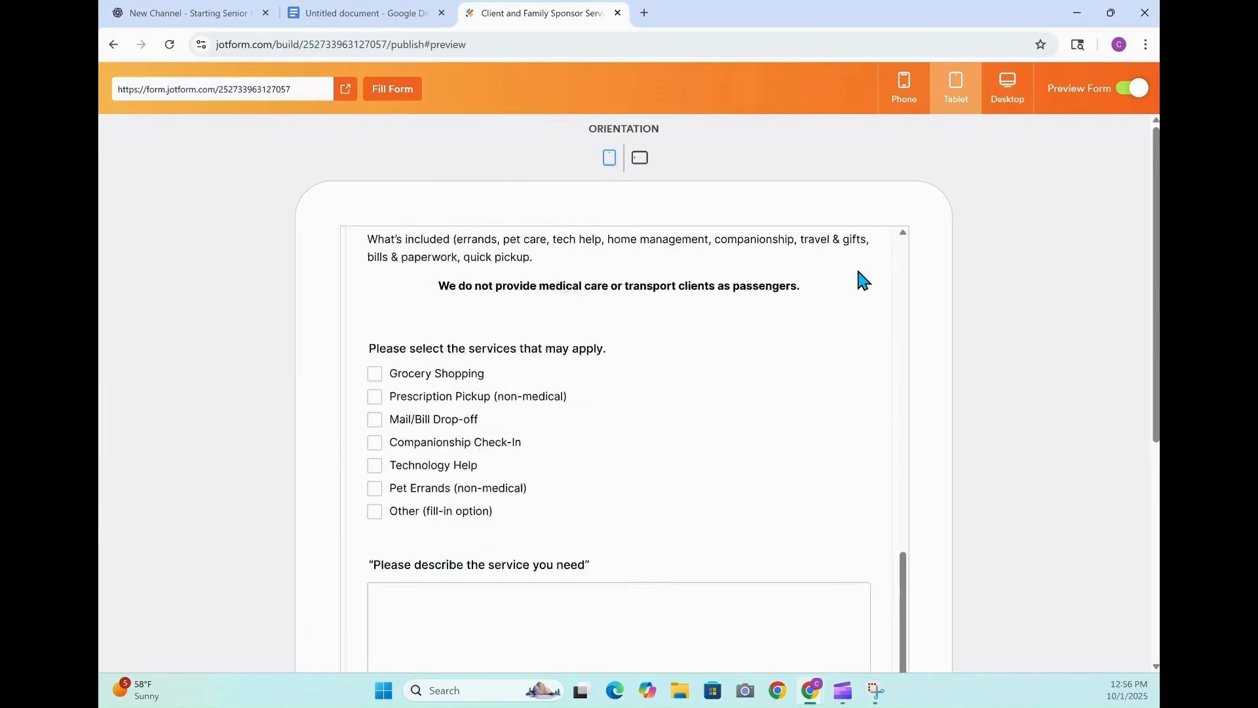
Preview the form in phone layout and fill in the service description with "Thank Me Later!"
{"action": "left_click", "coordinate": [904, 98]}
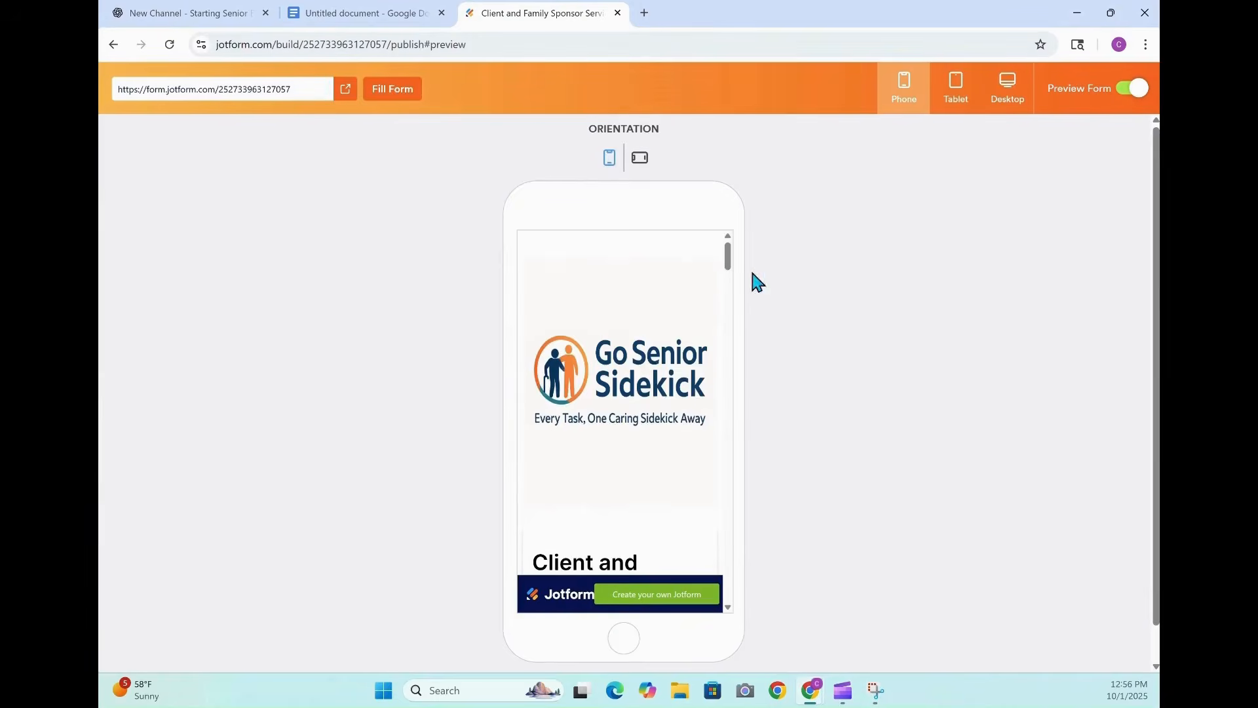
{"action": "left_click_drag", "start_coordinate": [734, 271], "coordinate": [730, 431]}
{"action": "left_click", "coordinate": [596, 415]}
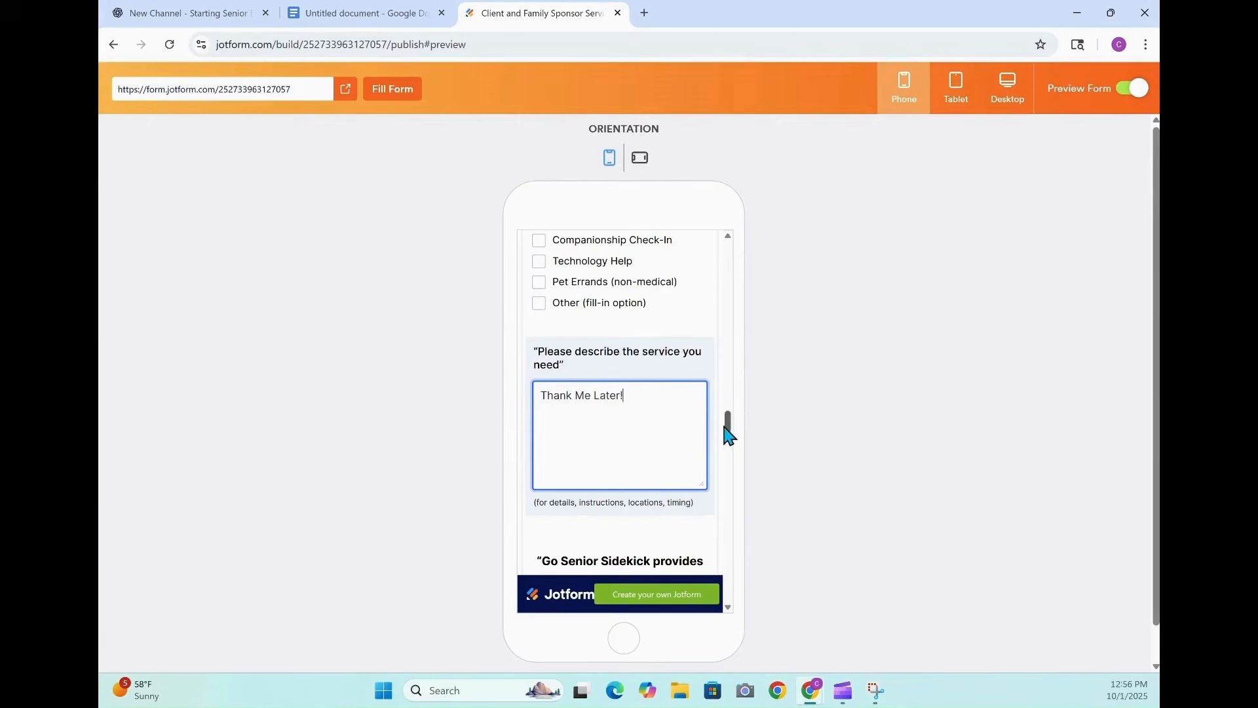
{"action": "left_click_drag", "start_coordinate": [726, 429], "coordinate": [728, 471]}
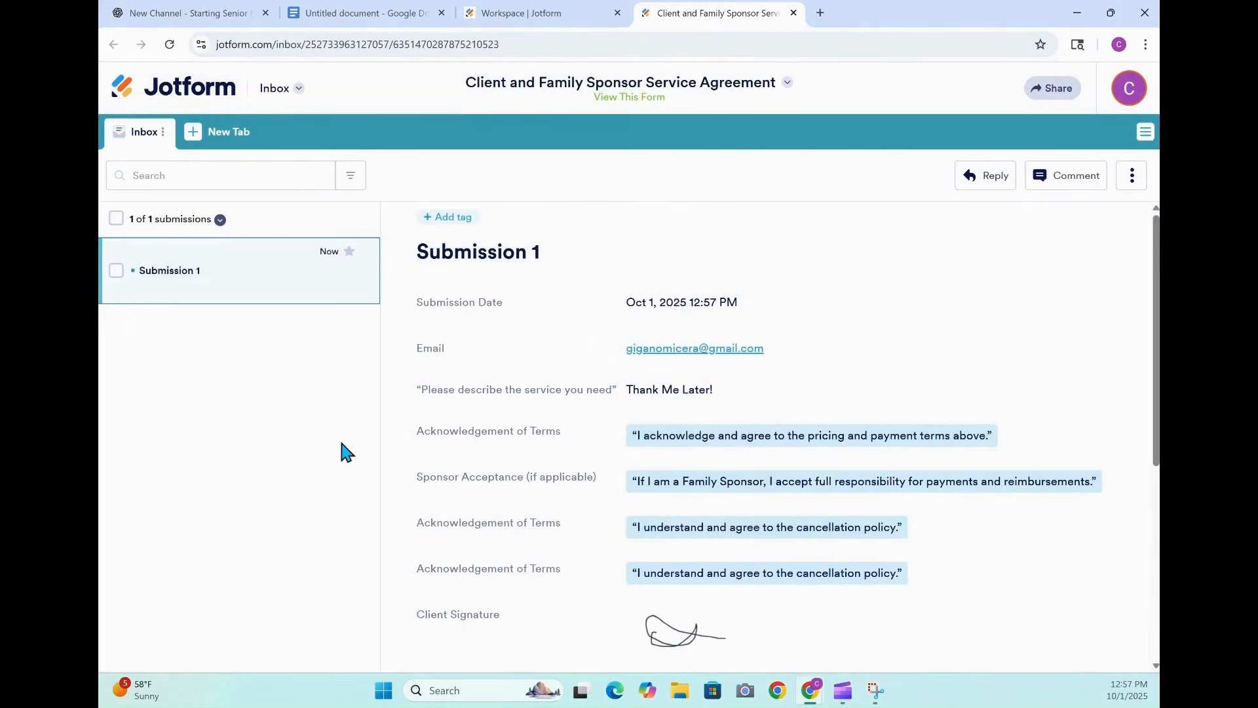
Review Submission 1's answers, signatures and signed PDF documents in the form's inbox
{"action": "scroll", "coordinate": [399, 396], "scroll_direction": "down", "scroll_amount": 5}
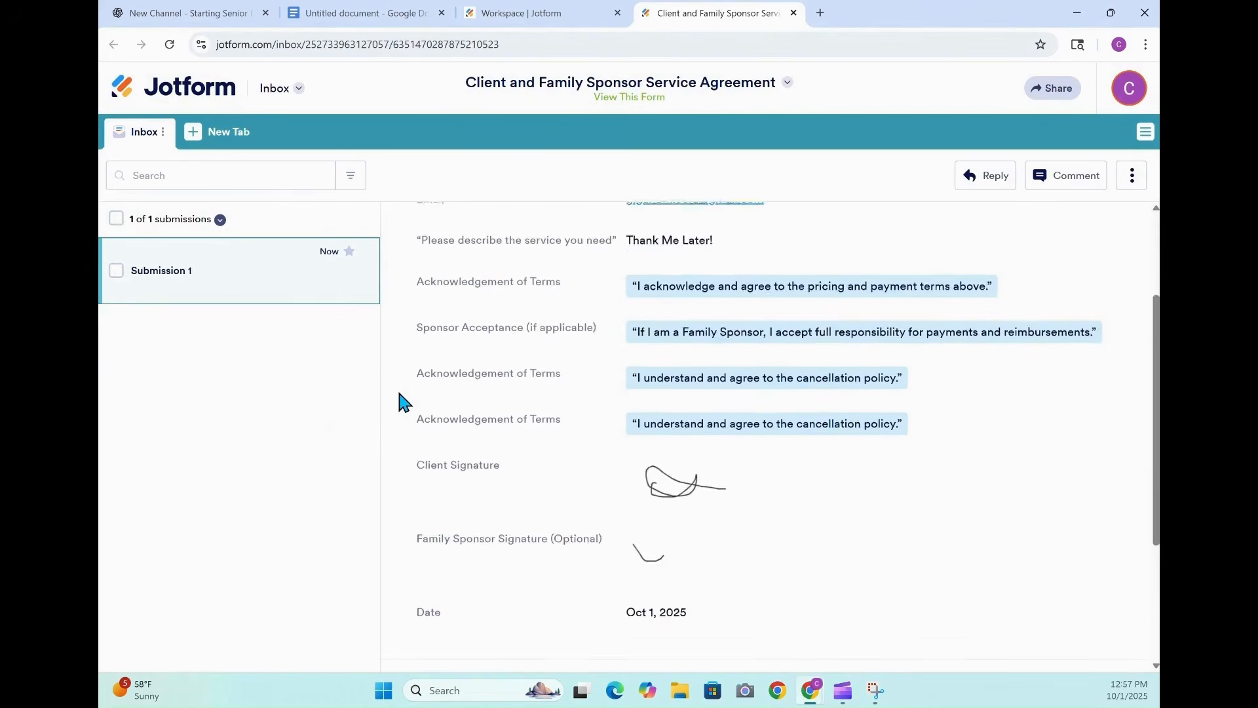
{"action": "scroll", "coordinate": [400, 405], "scroll_direction": "down", "scroll_amount": 1}
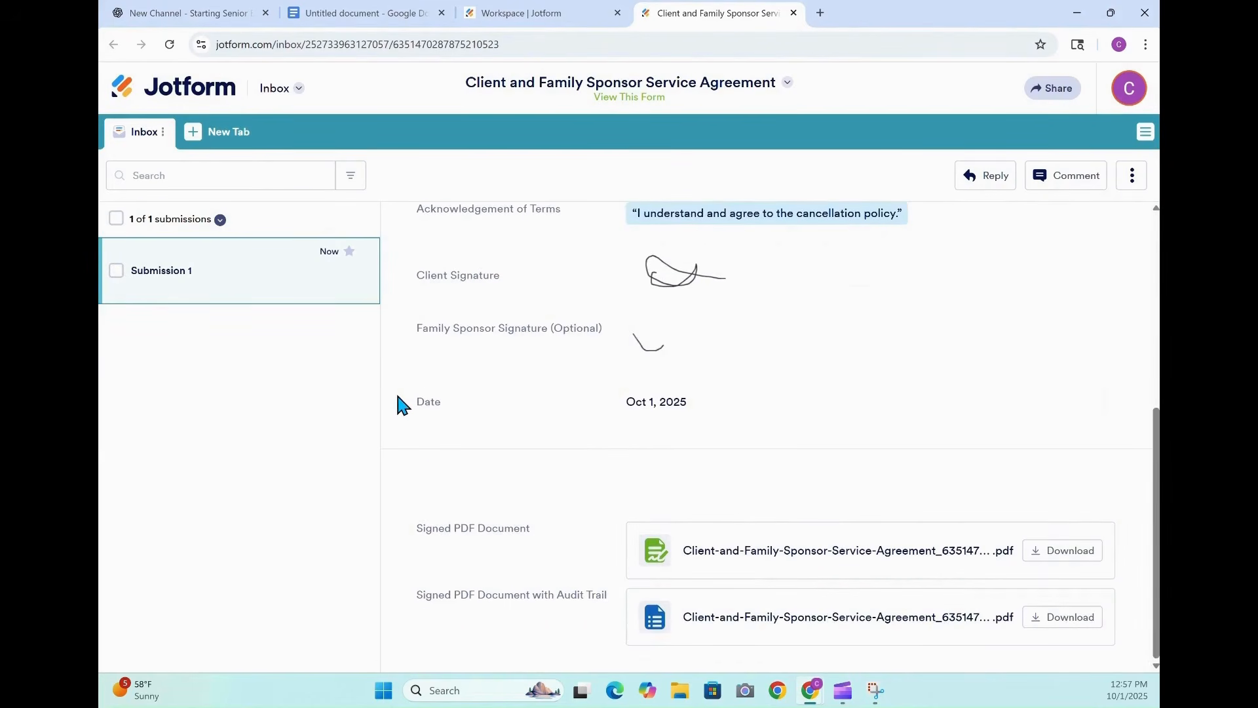
{"action": "scroll", "coordinate": [475, 393], "scroll_direction": "up", "scroll_amount": 6}
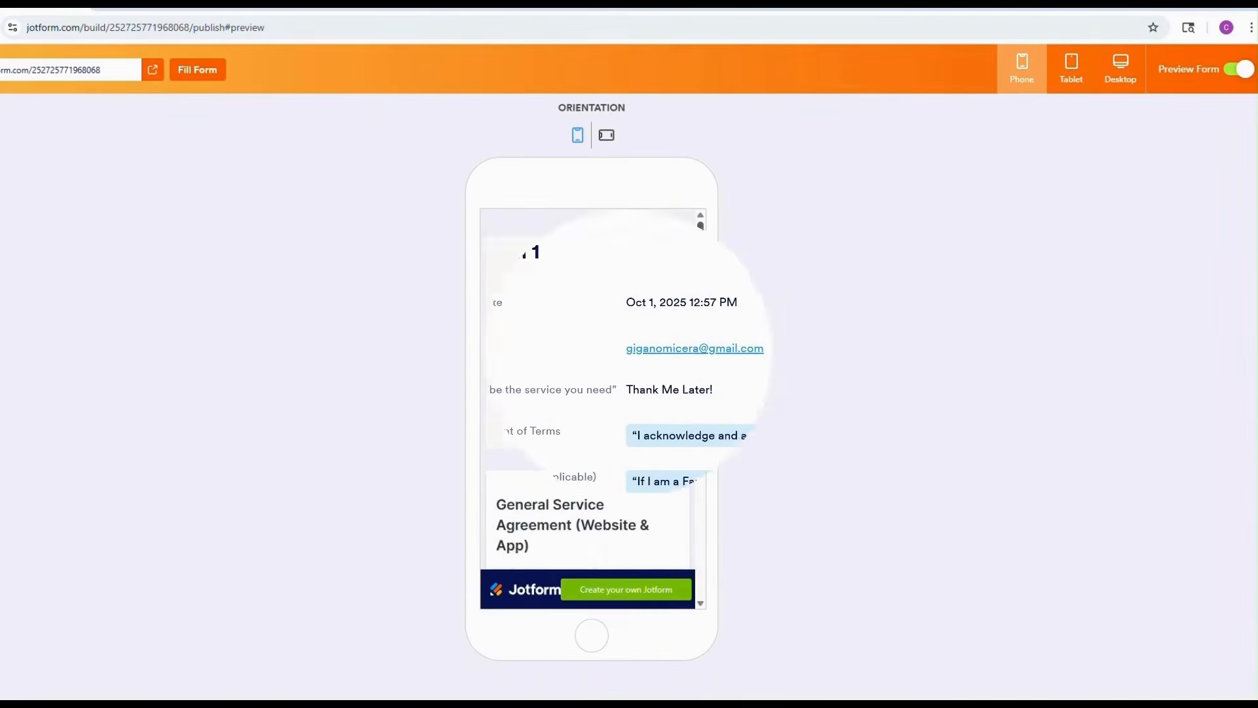
{"action": "scroll", "coordinate": [705, 259], "scroll_direction": "down", "scroll_amount": 3}
{"action": "mouse_move", "coordinate": [704, 269]}
{"action": "left_mouse_down"}
{"action": "mouse_move", "coordinate": [713, 333]}
{"action": "mouse_move", "coordinate": [719, 252]}
{"action": "left_mouse_up"}
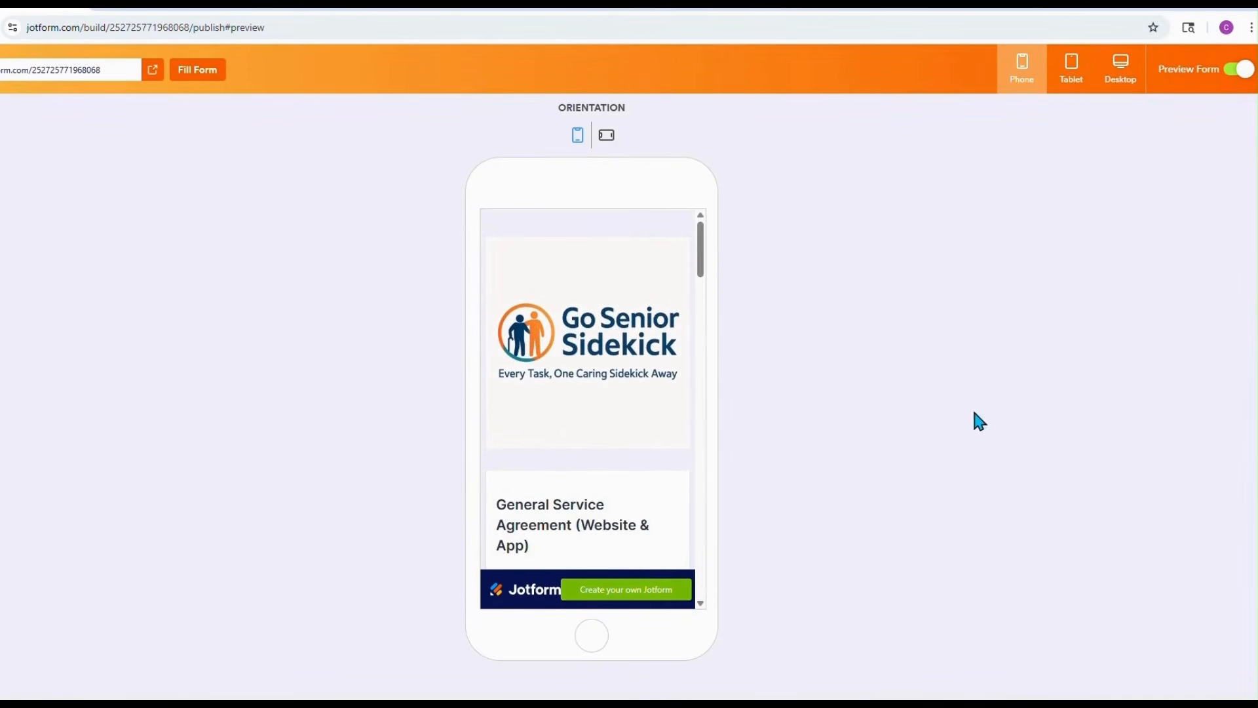
{"action": "left_click", "coordinate": [1238, 71]}
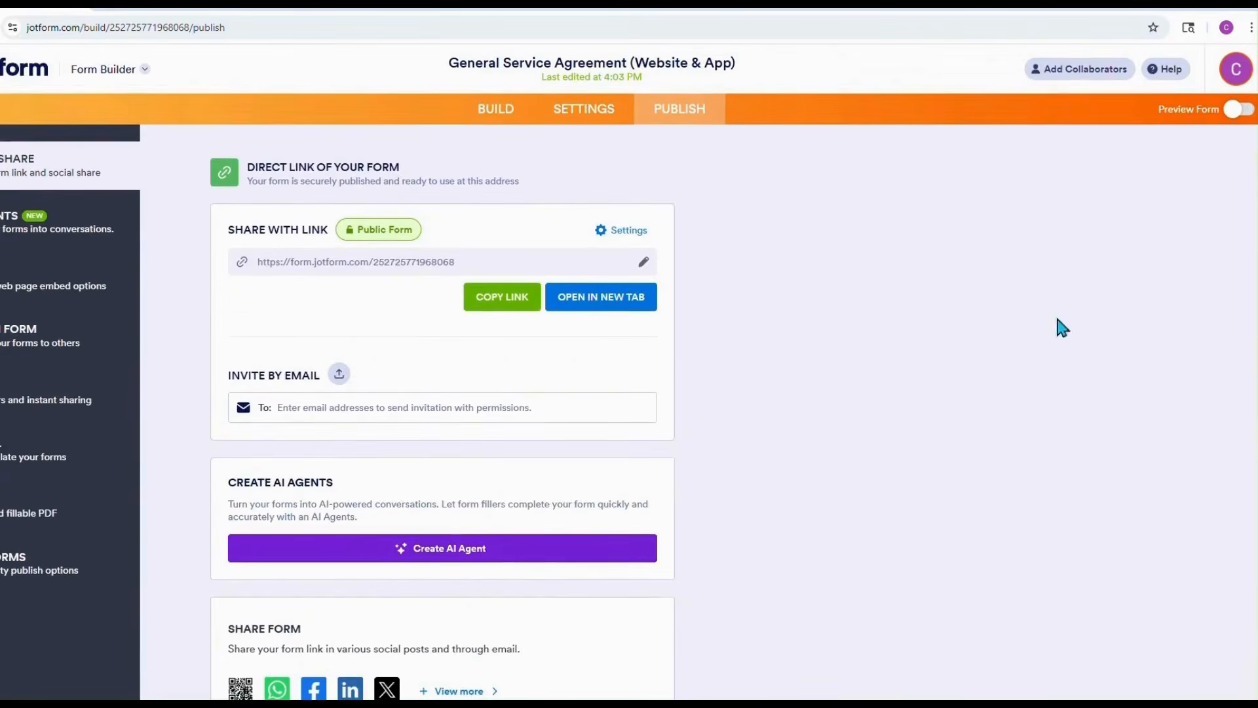
{"action": "left_click", "coordinate": [488, 112]}
{"action": "left_click", "coordinate": [1236, 181]}
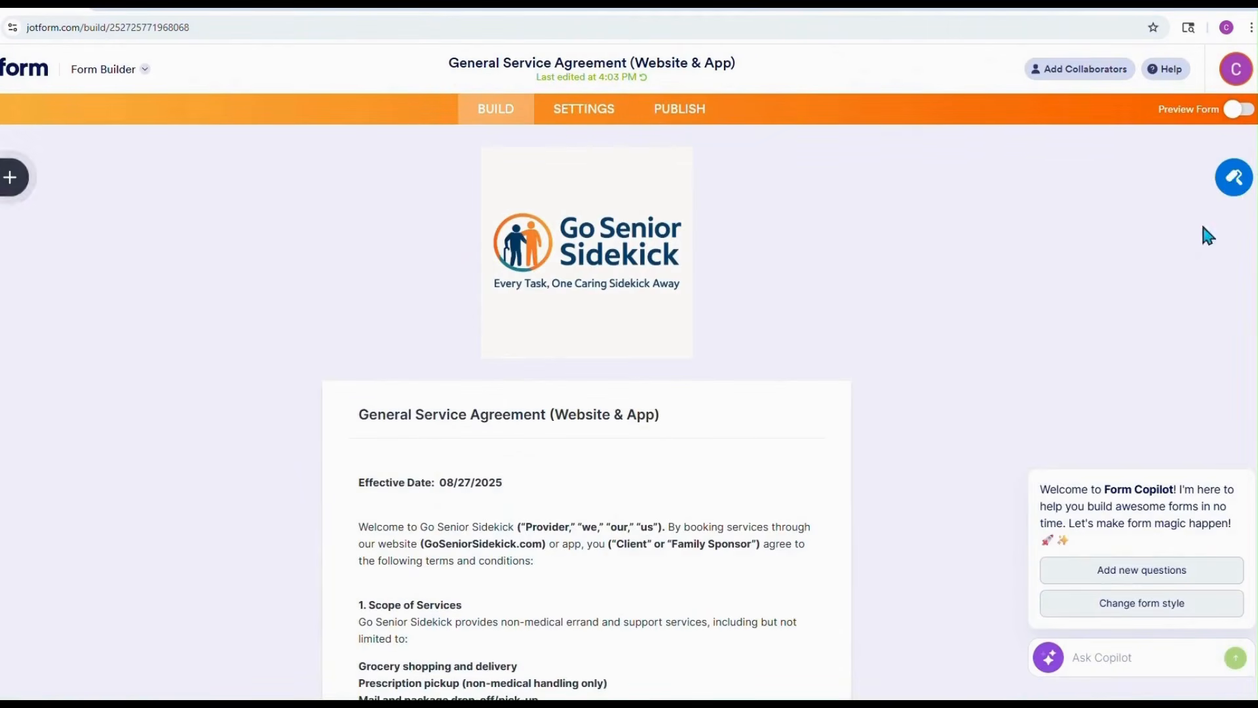
{"action": "left_click", "coordinate": [1230, 176]}
{"action": "scroll", "coordinate": [1108, 399], "scroll_direction": "down", "scroll_amount": 1}
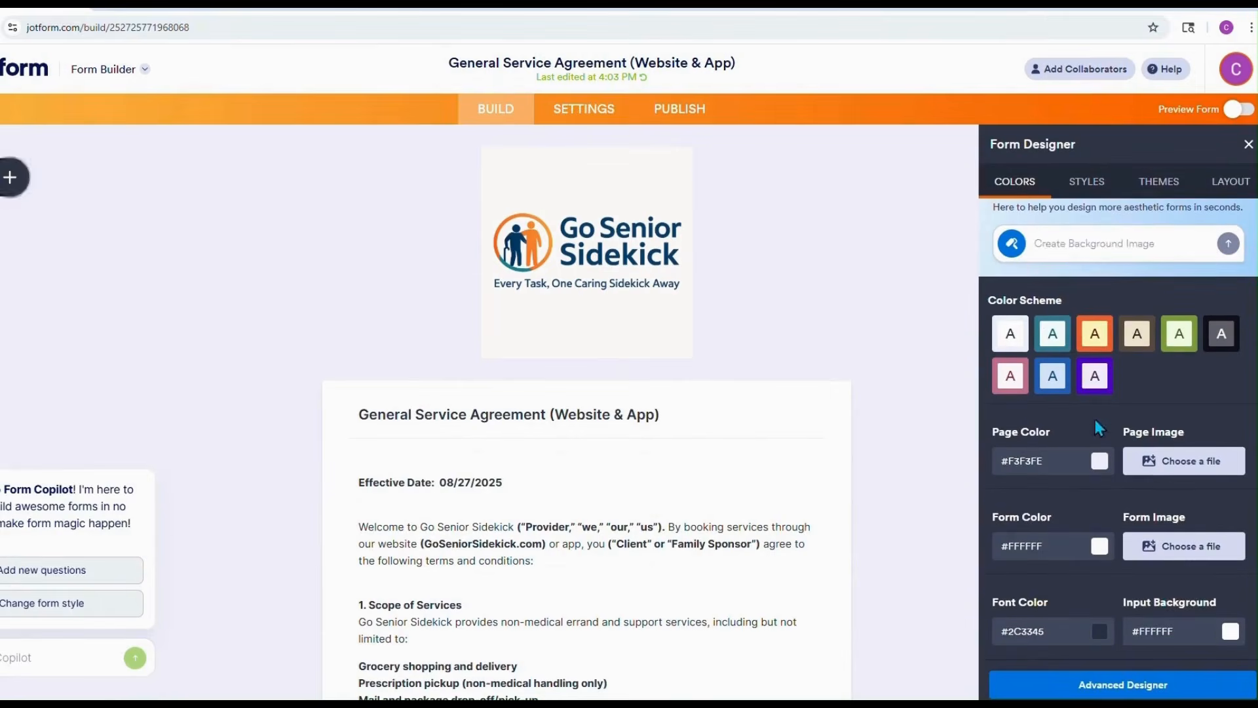
Try the teal, orange and purple color schemes on the General Service Agreement
{"action": "left_click", "coordinate": [1053, 335]}
{"action": "left_click", "coordinate": [1093, 333]}
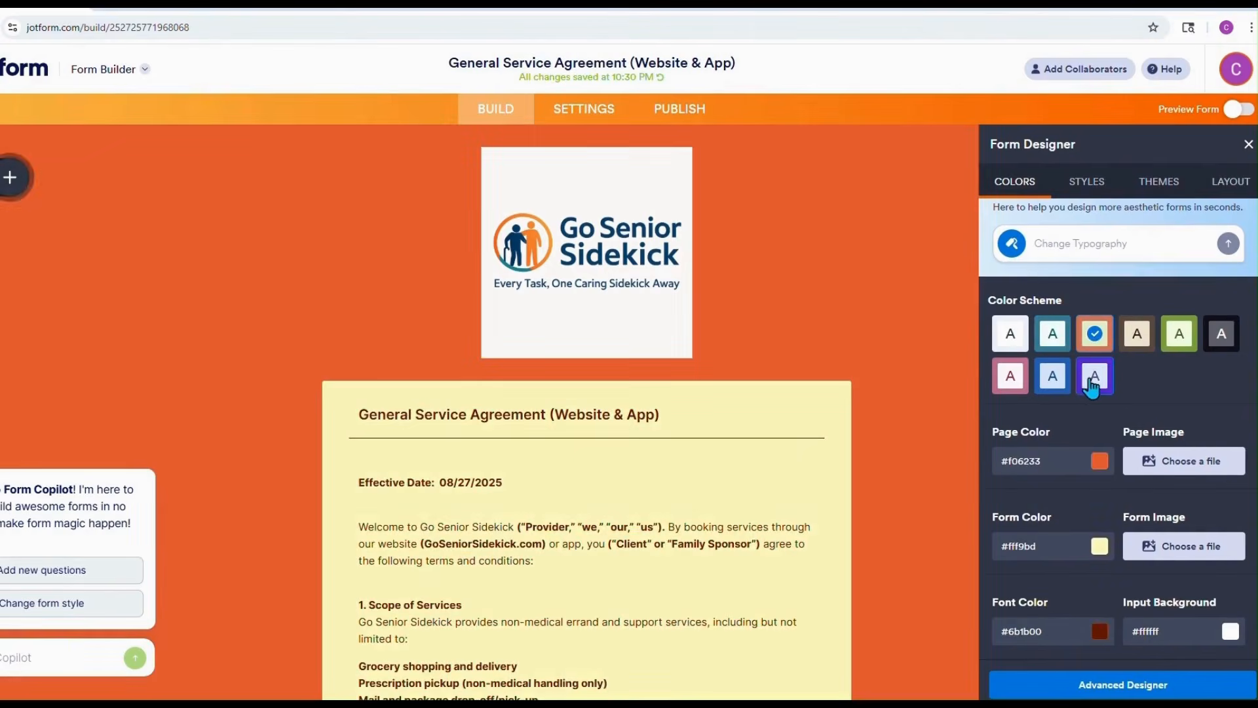
{"action": "left_click", "coordinate": [1095, 377]}
Apply the white color scheme to the General Service Agreement and open the page color picker
{"action": "left_click", "coordinate": [1101, 462]}
{"action": "left_click", "coordinate": [997, 325]}
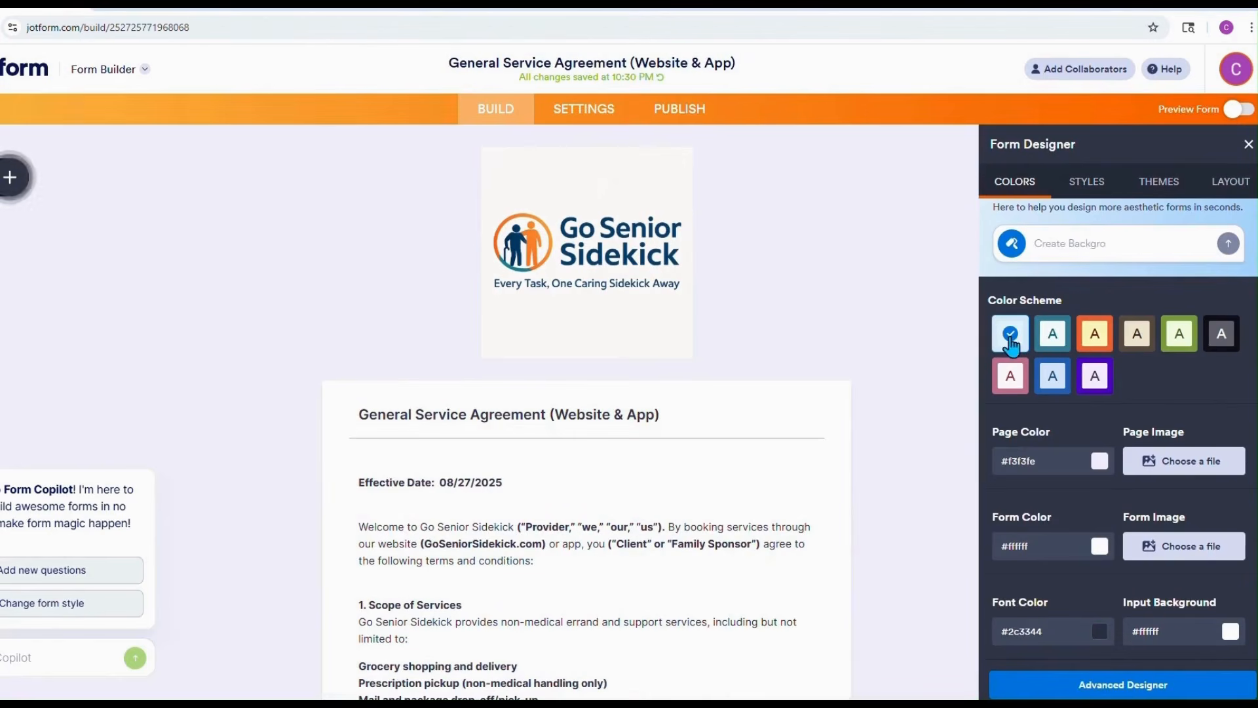
{"action": "left_click", "coordinate": [1099, 462]}
{"action": "left_click", "coordinate": [1075, 671]}
{"action": "left_click", "coordinate": [1133, 664]}
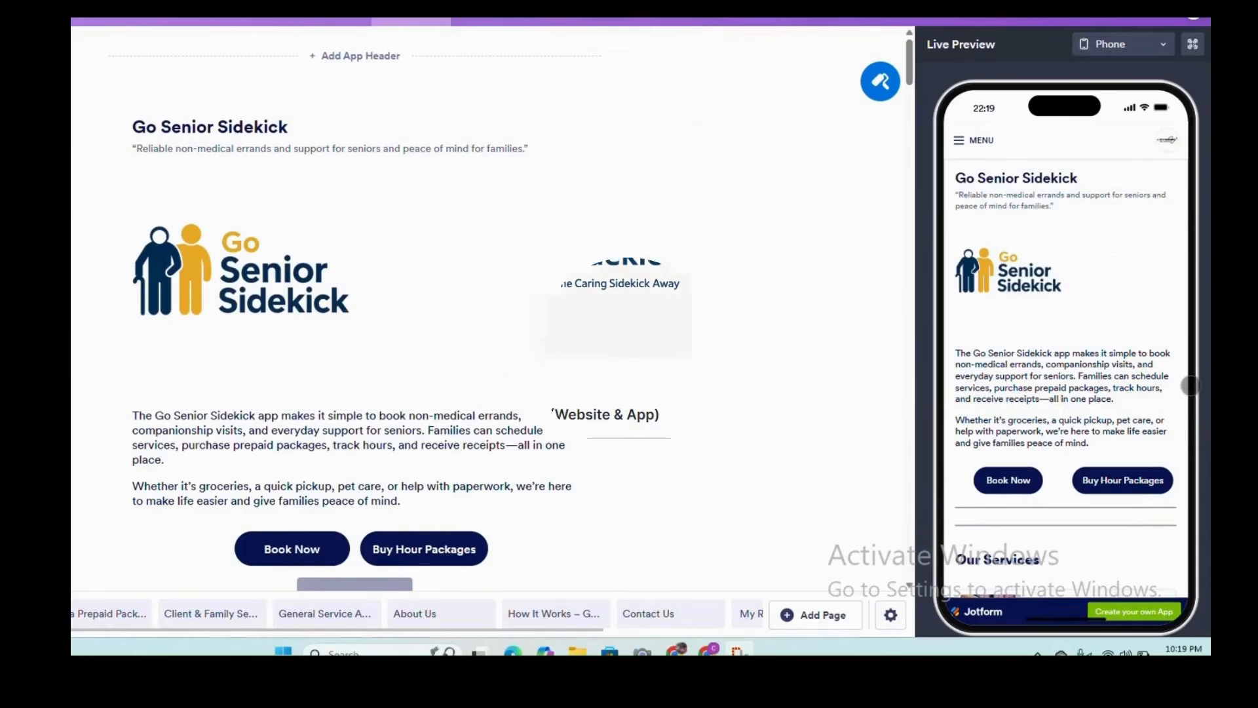
Look through the Home, Book Now and Buy a Prepaid Package pages in the Go Senior Sidekick app's phone preview
{"action": "scroll", "coordinate": [1175, 389], "scroll_direction": "down", "scroll_amount": 8}
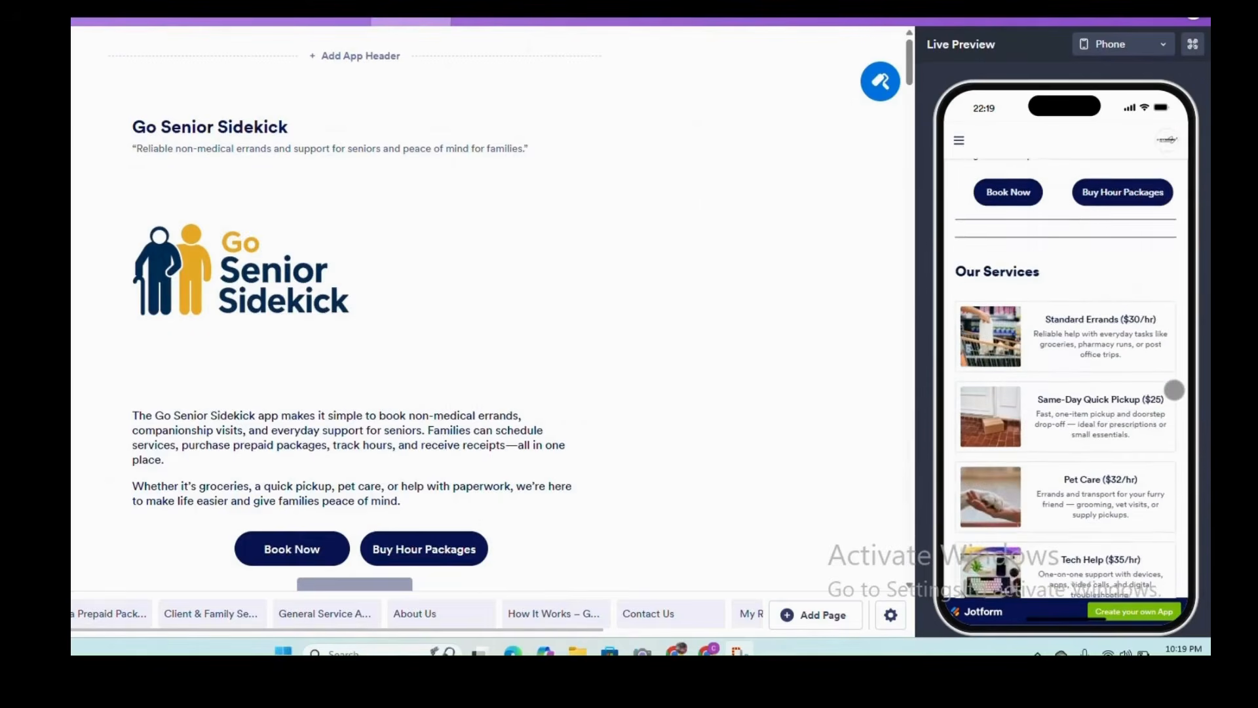
{"action": "scroll", "coordinate": [1174, 391], "scroll_direction": "down", "scroll_amount": 4}
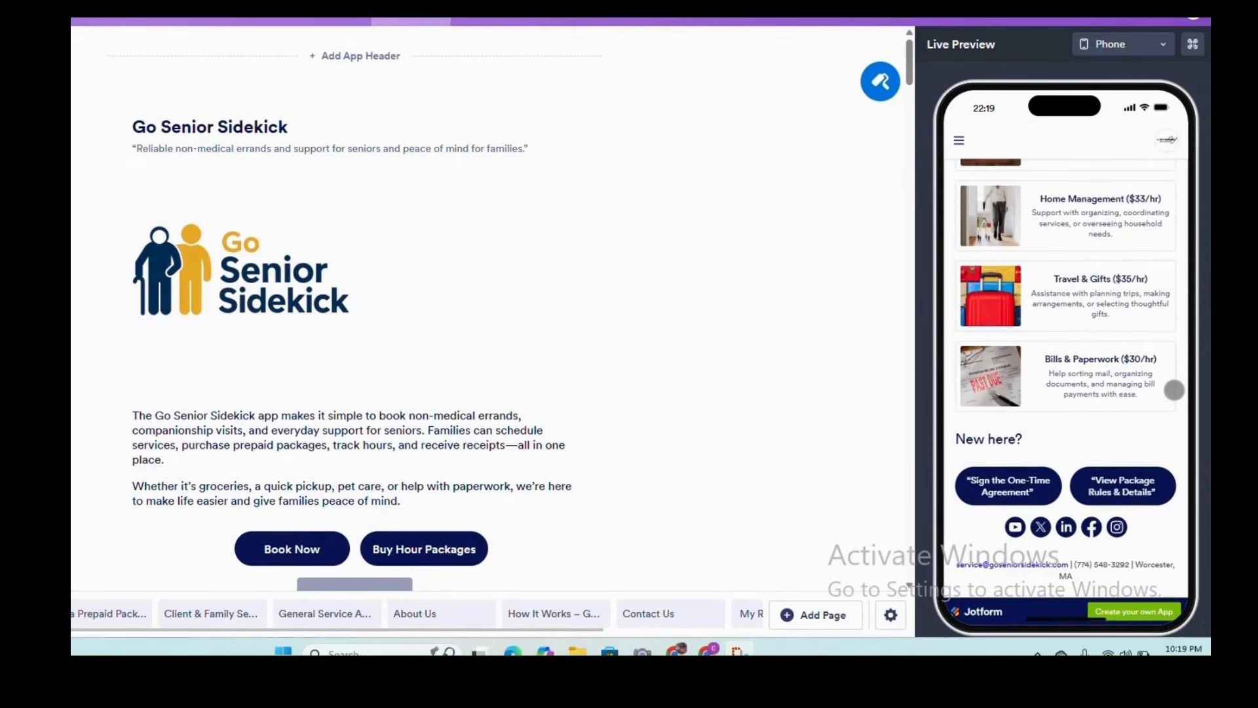
{"action": "left_click", "coordinate": [959, 141]}
{"action": "left_click", "coordinate": [975, 215]}
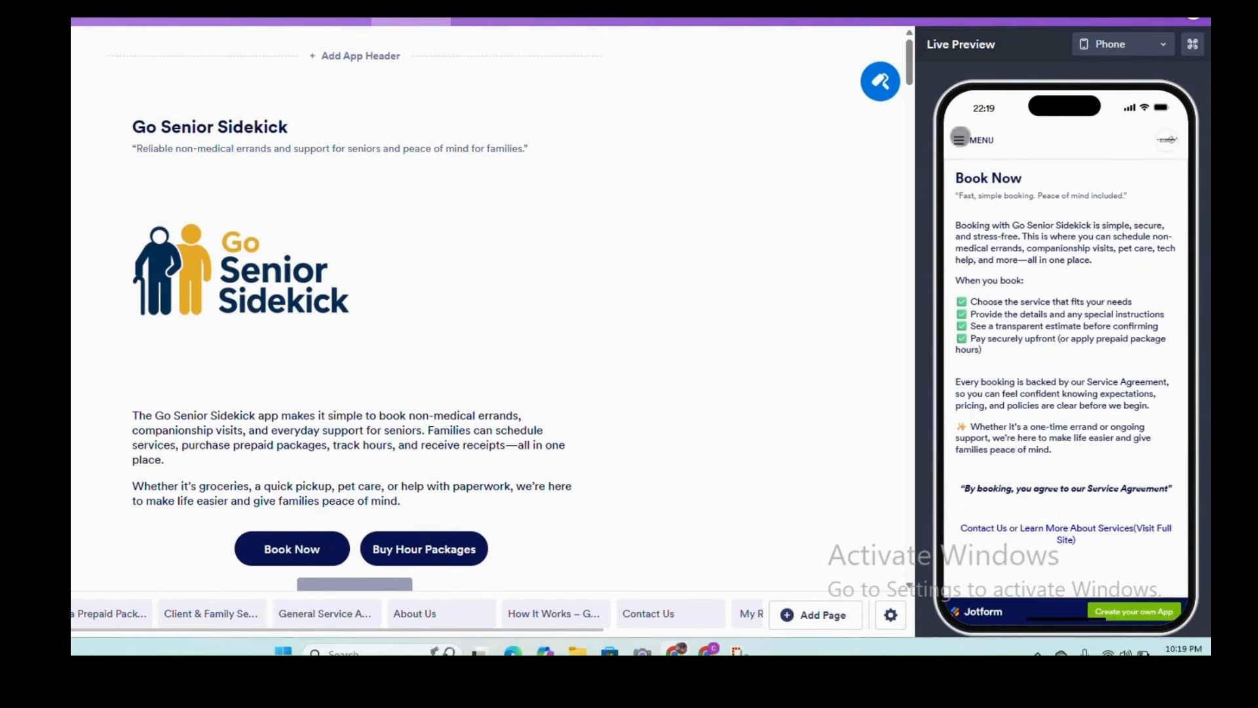
{"action": "left_click", "coordinate": [961, 139]}
{"action": "left_click", "coordinate": [981, 246]}
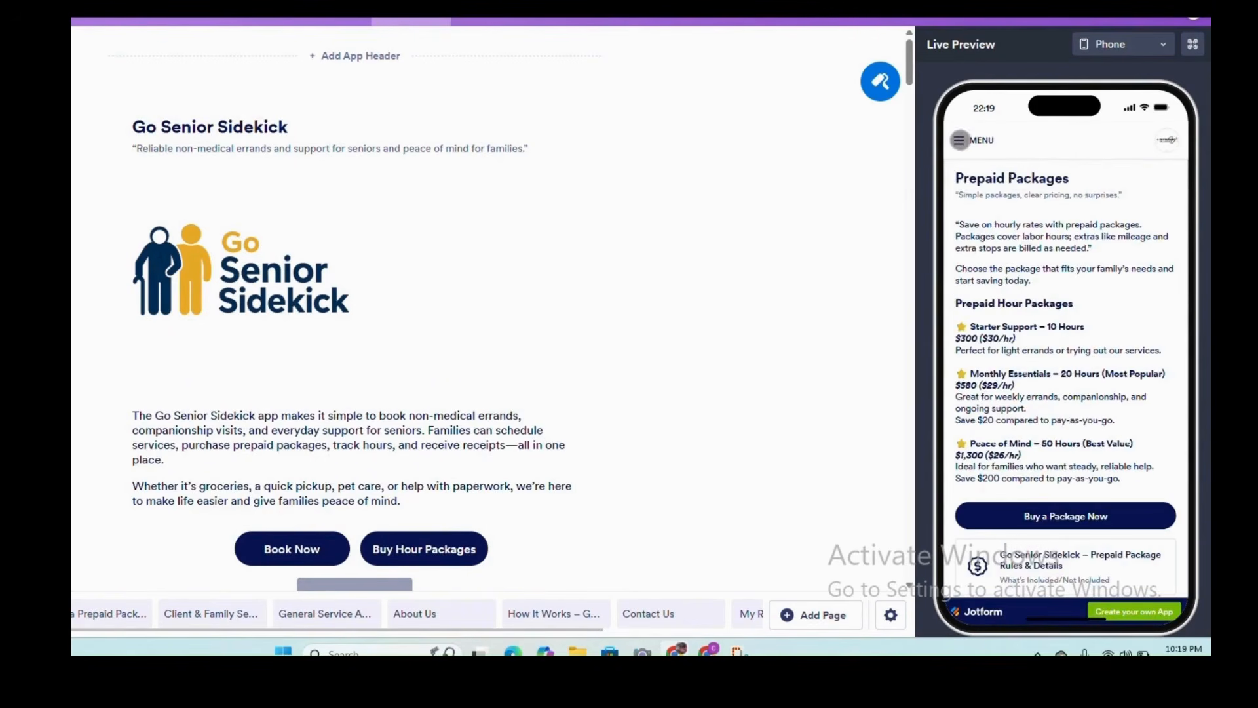
View the Client & Family Service Agreement and General Service Agreement (Website & App) pages in the app preview
{"action": "left_click", "coordinate": [959, 139]}
{"action": "left_click", "coordinate": [1041, 271]}
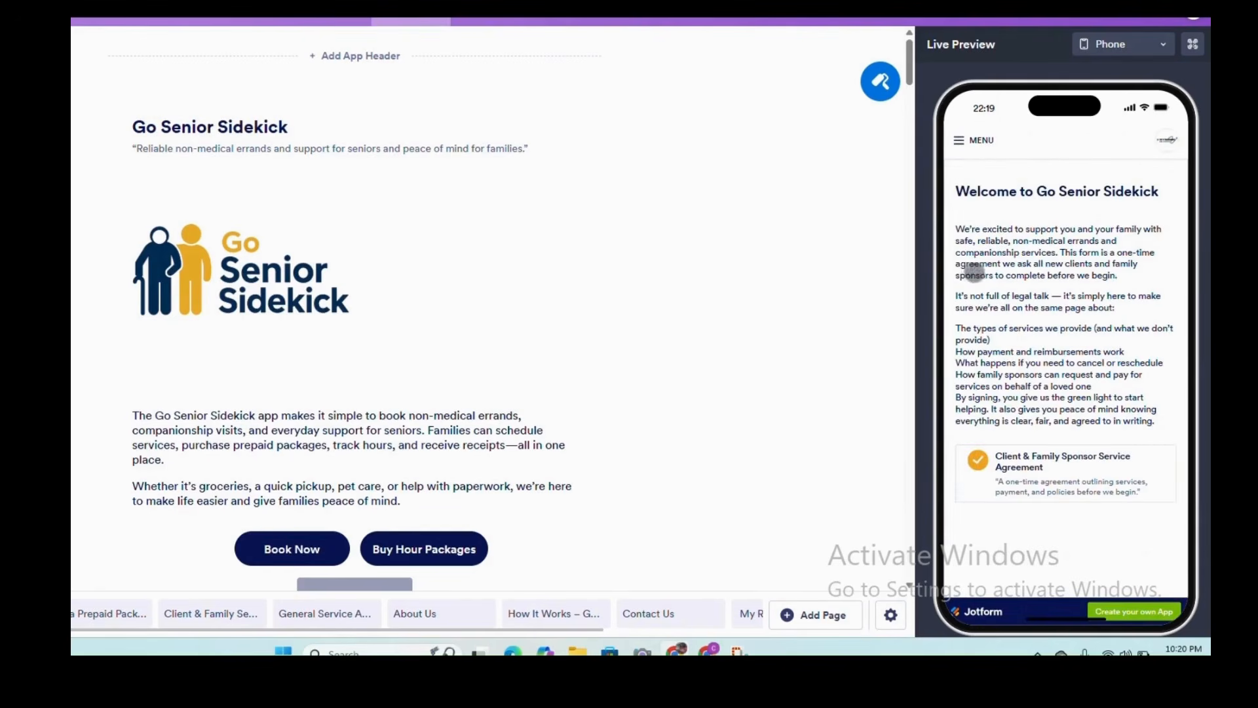
{"action": "left_click", "coordinate": [960, 139]}
{"action": "left_click", "coordinate": [977, 291]}
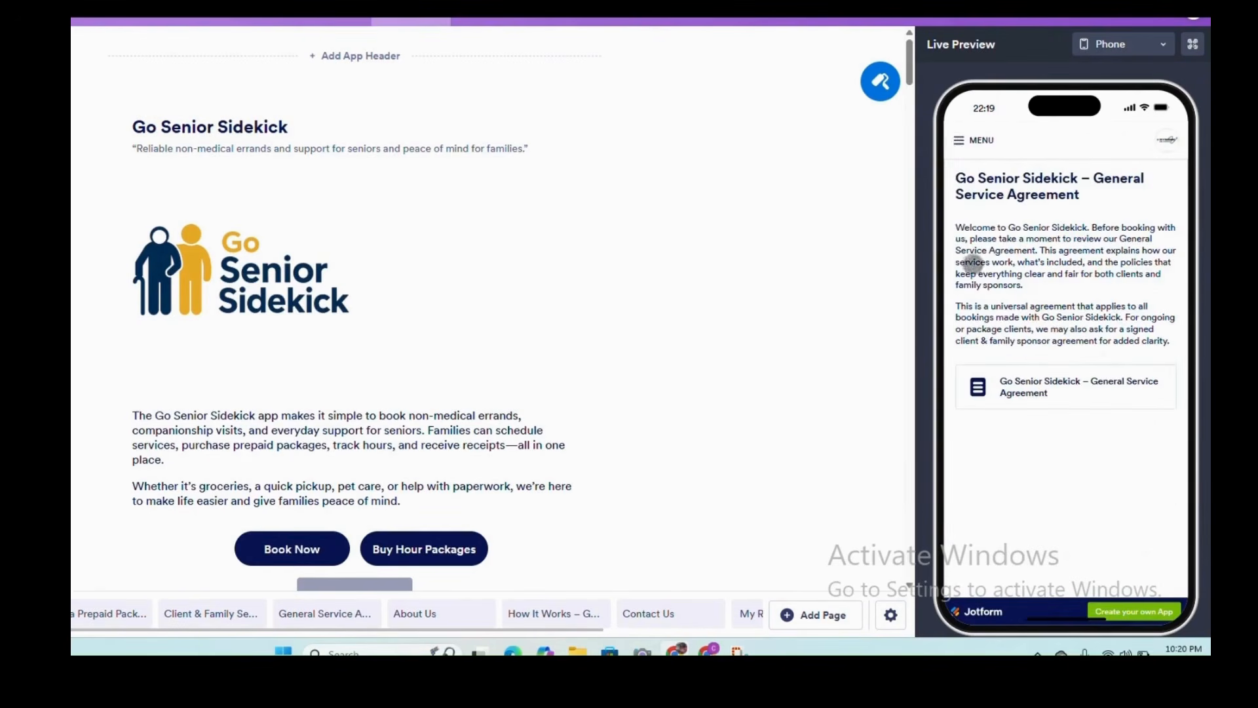
View the About Us, How It Works and Contact Us pages in the app preview
{"action": "left_click", "coordinate": [960, 139]}
{"action": "left_click", "coordinate": [968, 323]}
{"action": "left_click", "coordinate": [960, 139]}
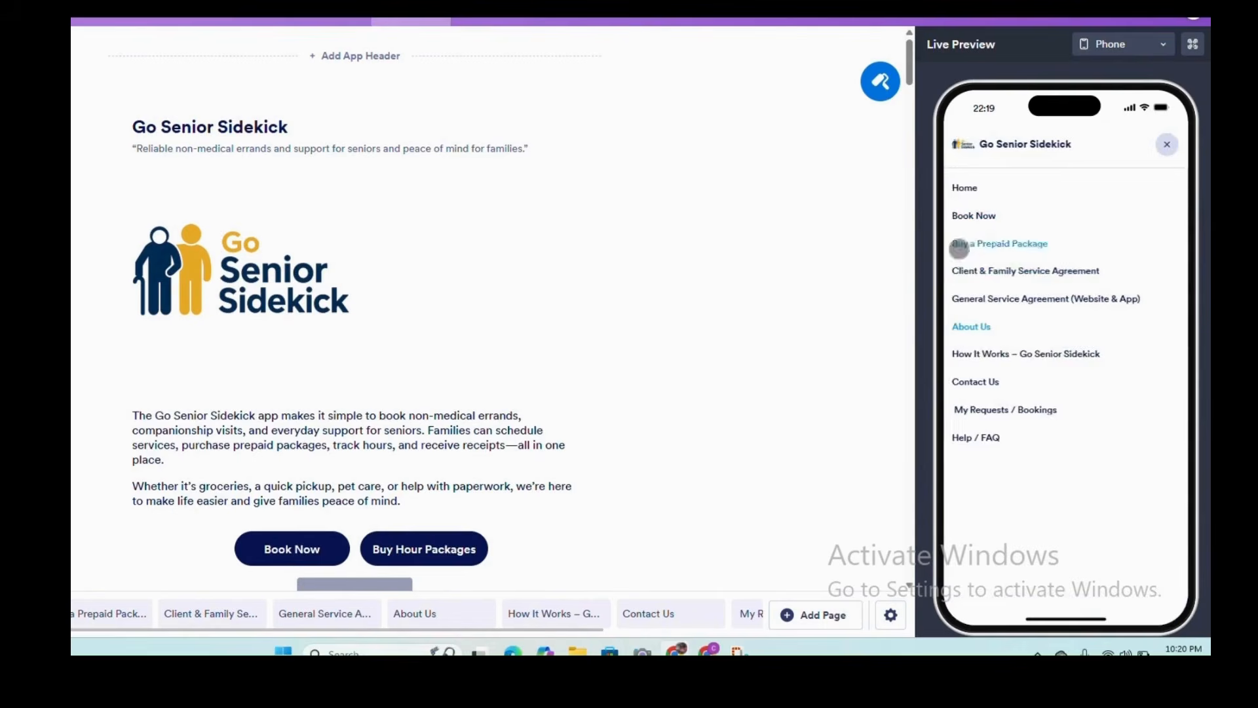
{"action": "left_click", "coordinate": [967, 354]}
{"action": "left_click", "coordinate": [957, 139]}
{"action": "left_click", "coordinate": [966, 383]}
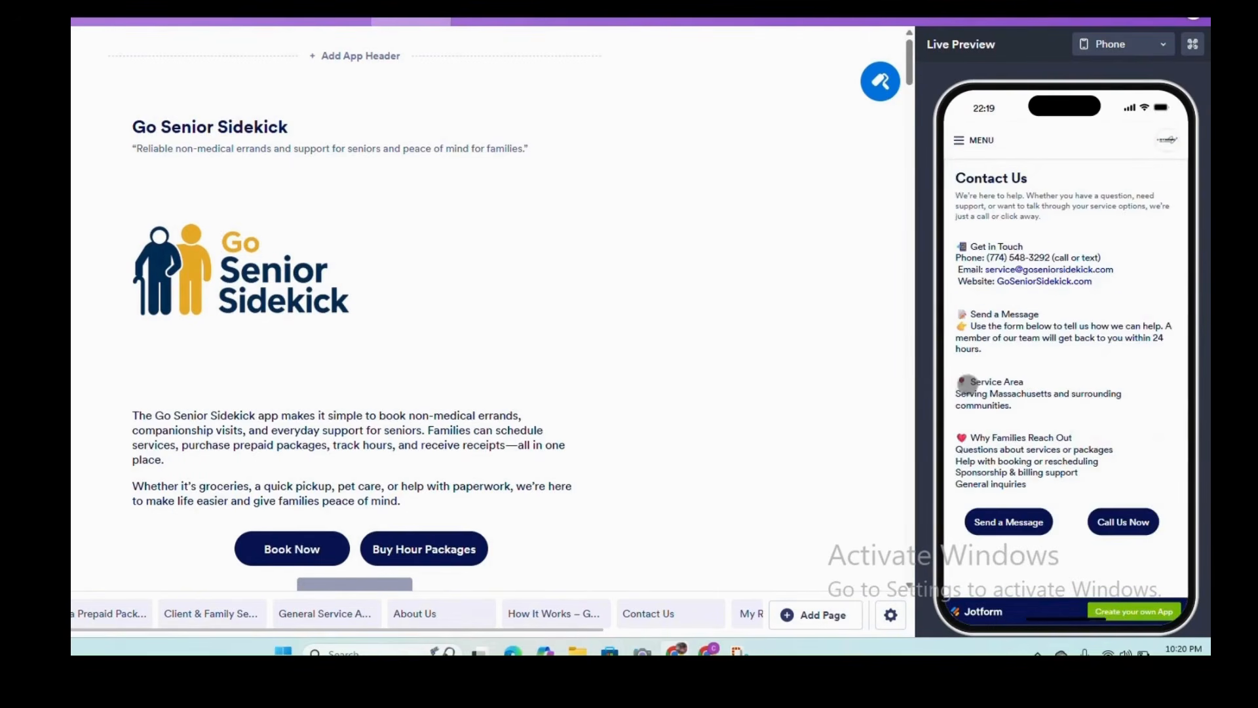
View the My Requests / Bookings page and read through the Help / FAQ page in the app preview
{"action": "left_click", "coordinate": [959, 139]}
{"action": "left_click", "coordinate": [968, 409]}
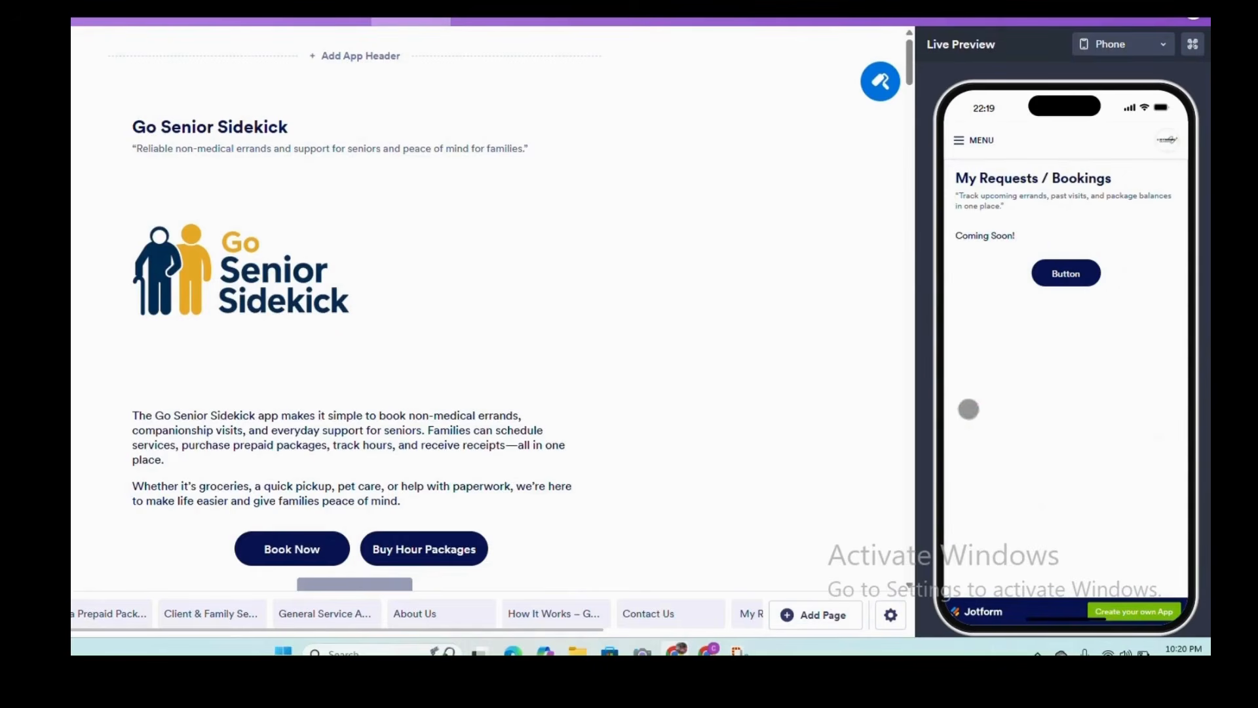
{"action": "left_click", "coordinate": [959, 139]}
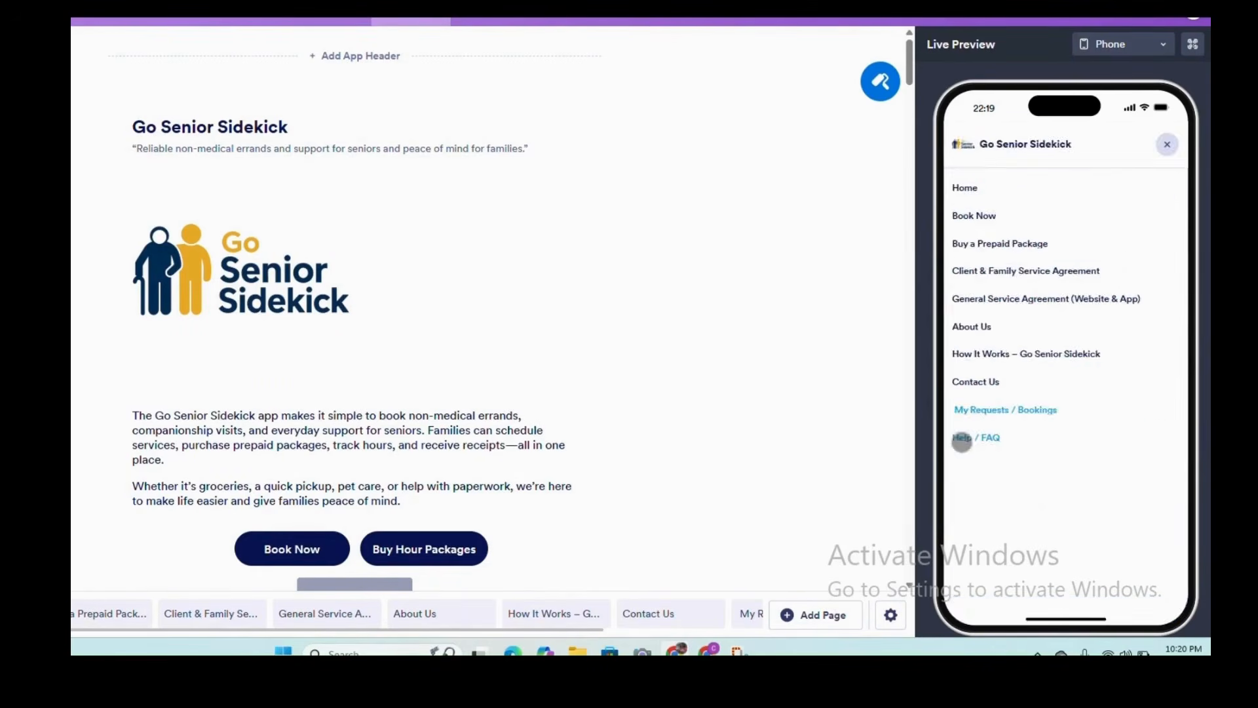
{"action": "left_click", "coordinate": [966, 435]}
{"action": "scroll", "coordinate": [1056, 247], "scroll_direction": "down", "scroll_amount": 5}
{"action": "scroll", "coordinate": [1056, 247], "scroll_direction": "down", "scroll_amount": 6}
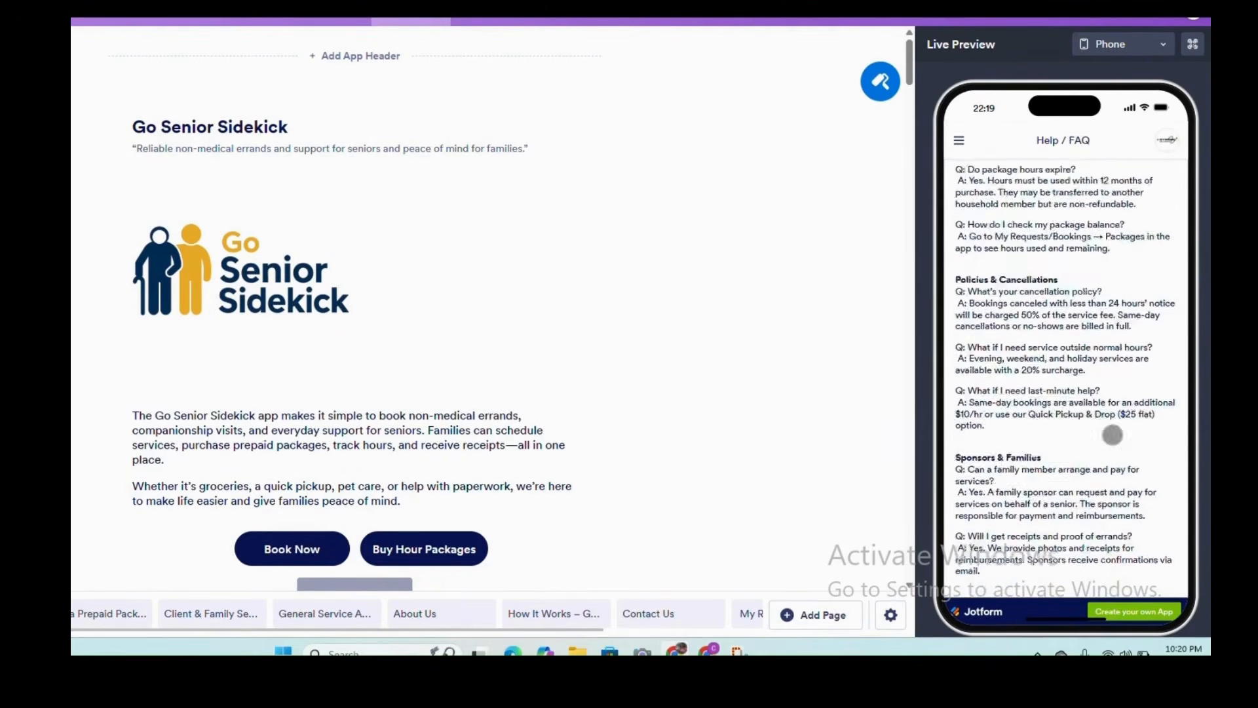